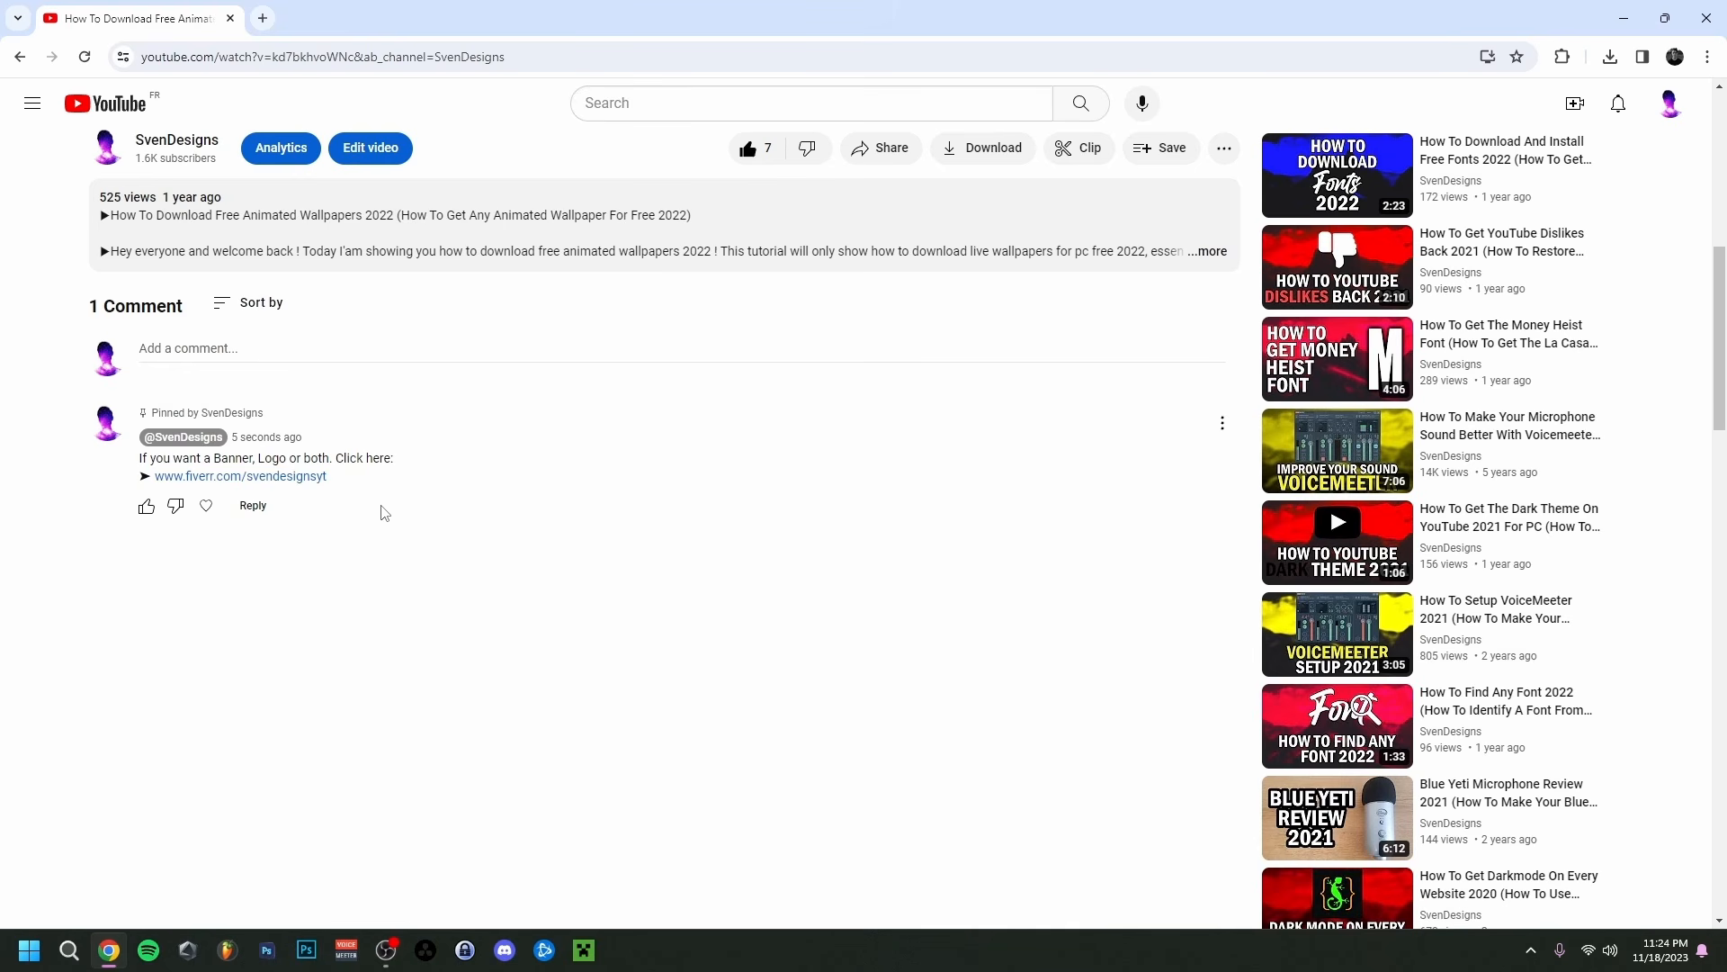
{"action": "left_click", "coordinate": [290, 481]}
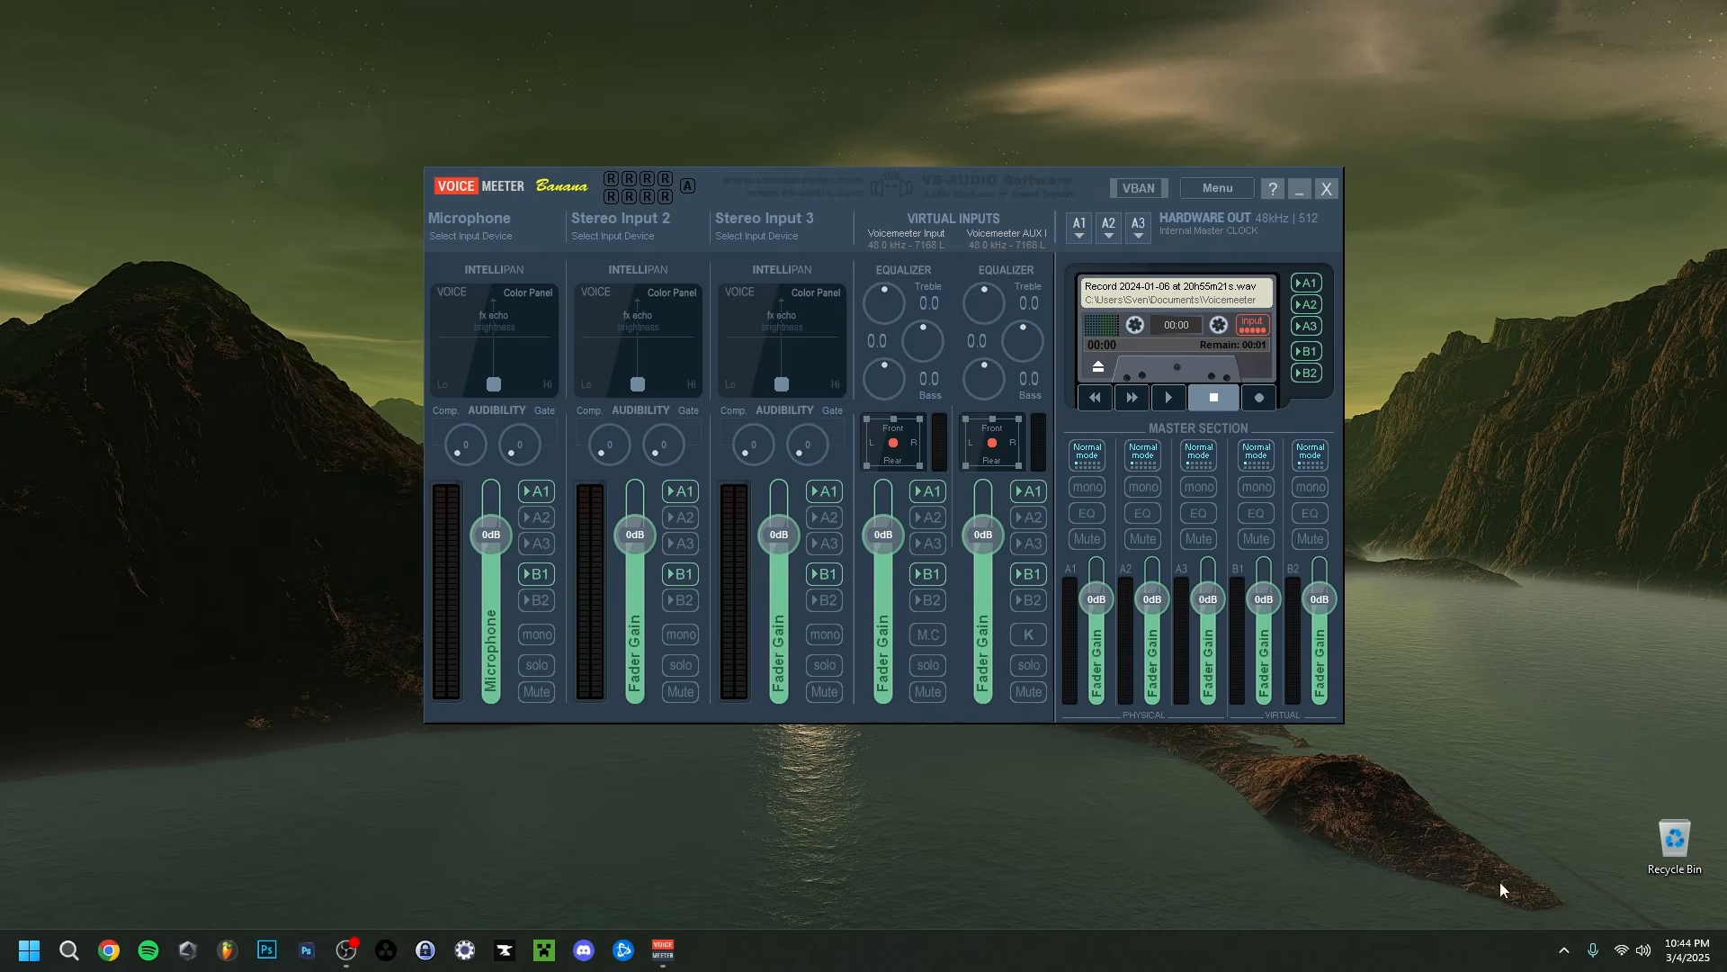
Open the classic Sound dialog from the Windows sound settings and select Voicemeeter Input among the playback devices
{"action": "right_click", "coordinate": [1645, 951]}
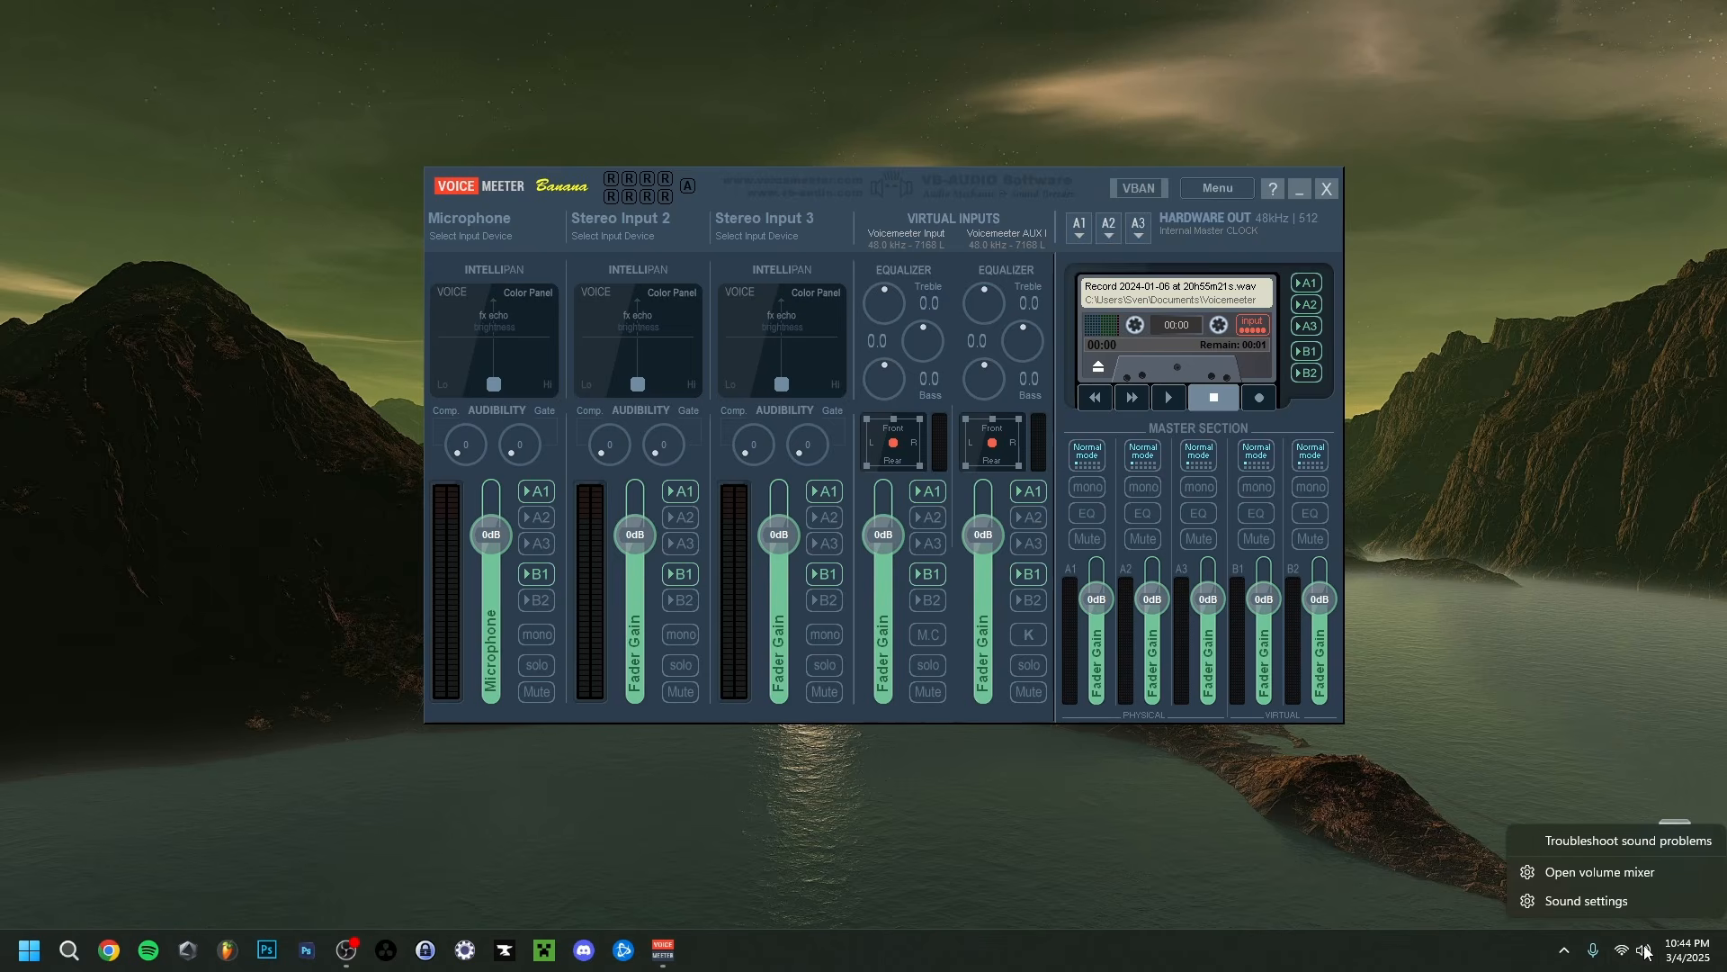
{"action": "left_click", "coordinate": [1588, 900]}
{"action": "scroll", "coordinate": [810, 543], "scroll_direction": "down", "scroll_amount": 8}
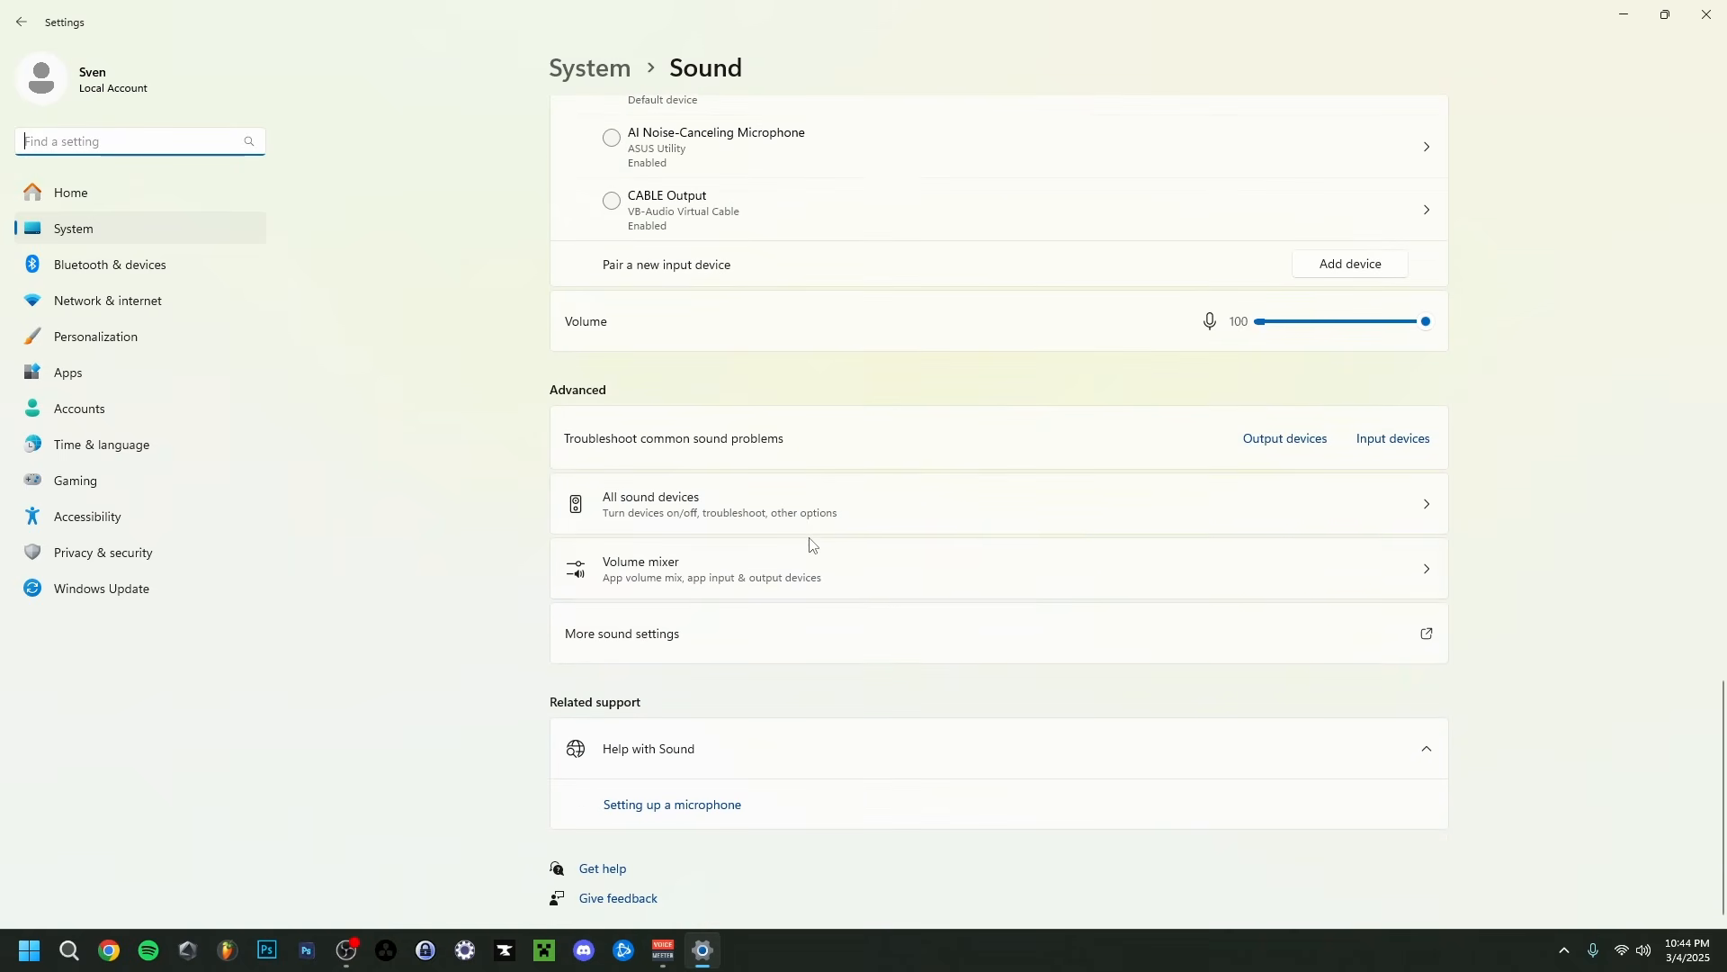
{"action": "left_click", "coordinate": [633, 634]}
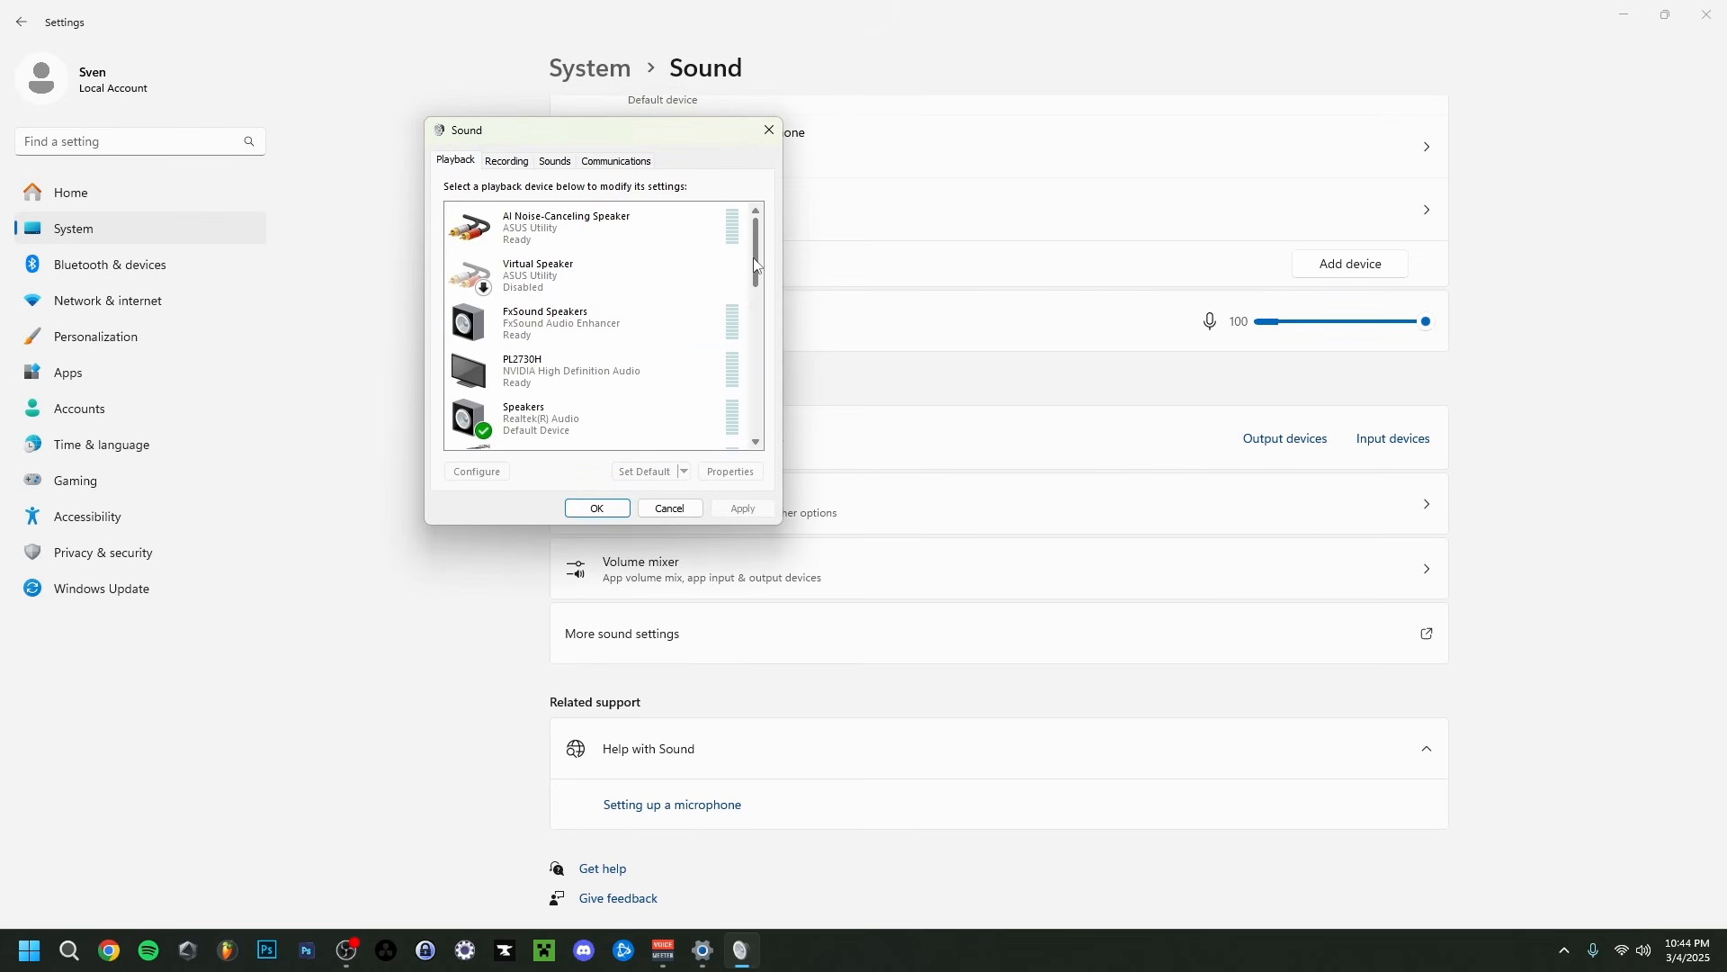
{"action": "left_click_drag", "start_coordinate": [756, 264], "coordinate": [764, 368]}
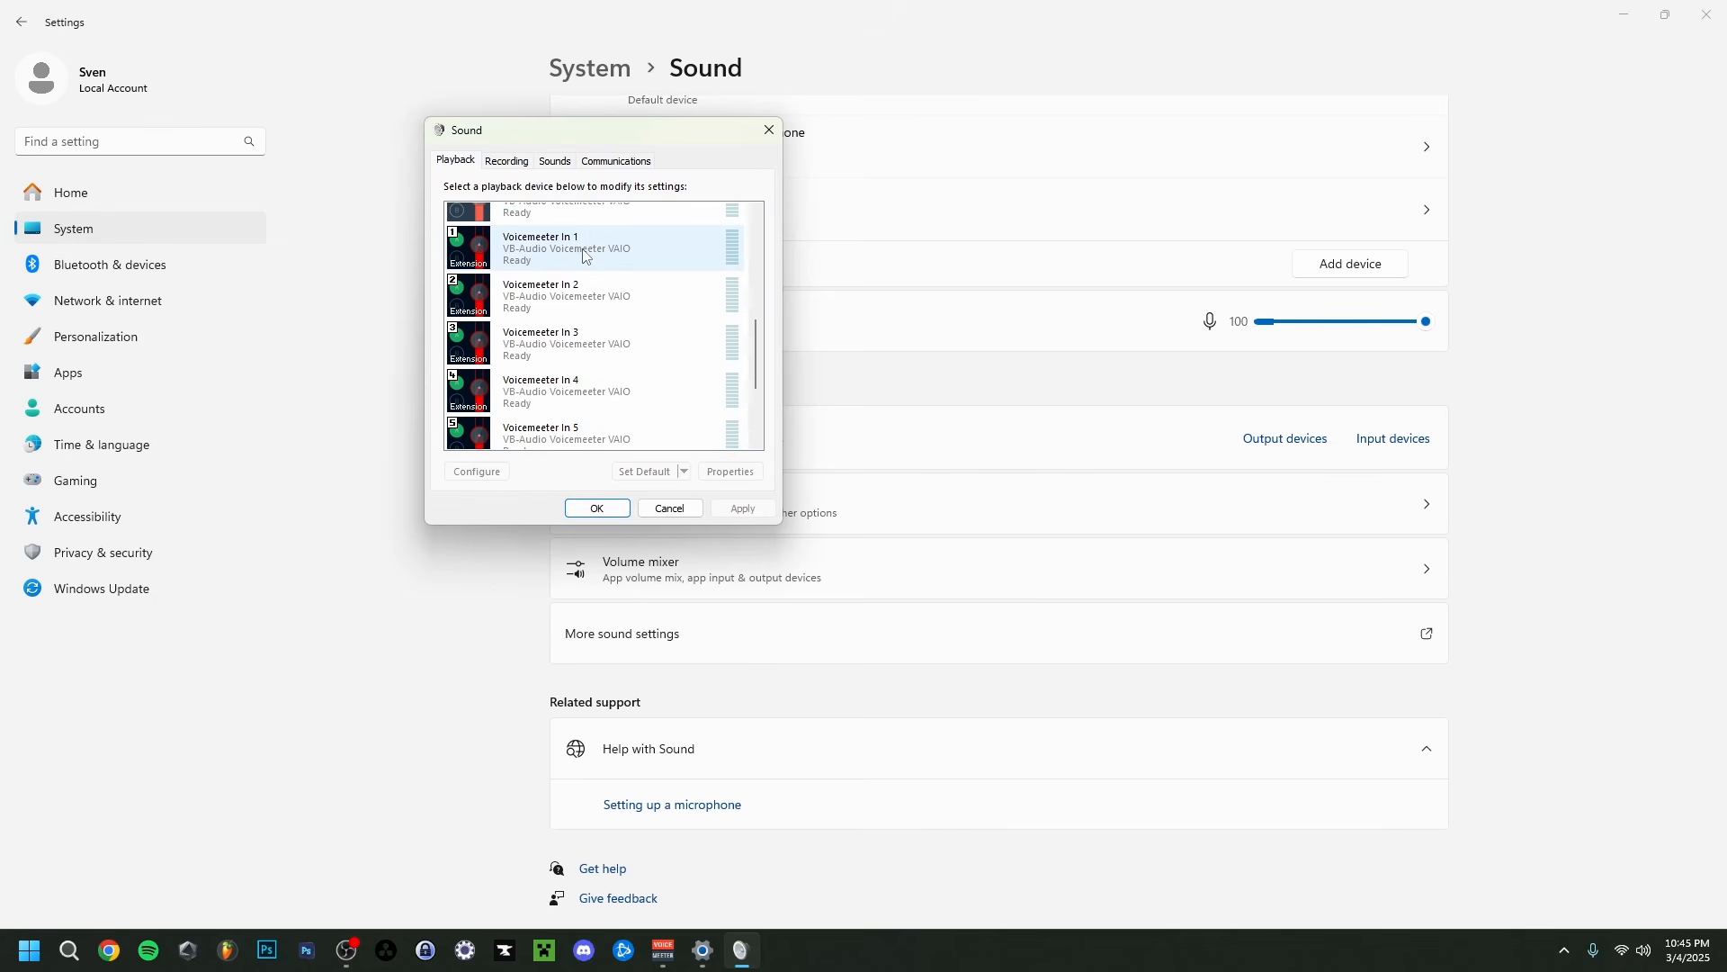
{"action": "scroll", "coordinate": [567, 306], "scroll_direction": "down", "scroll_amount": 3}
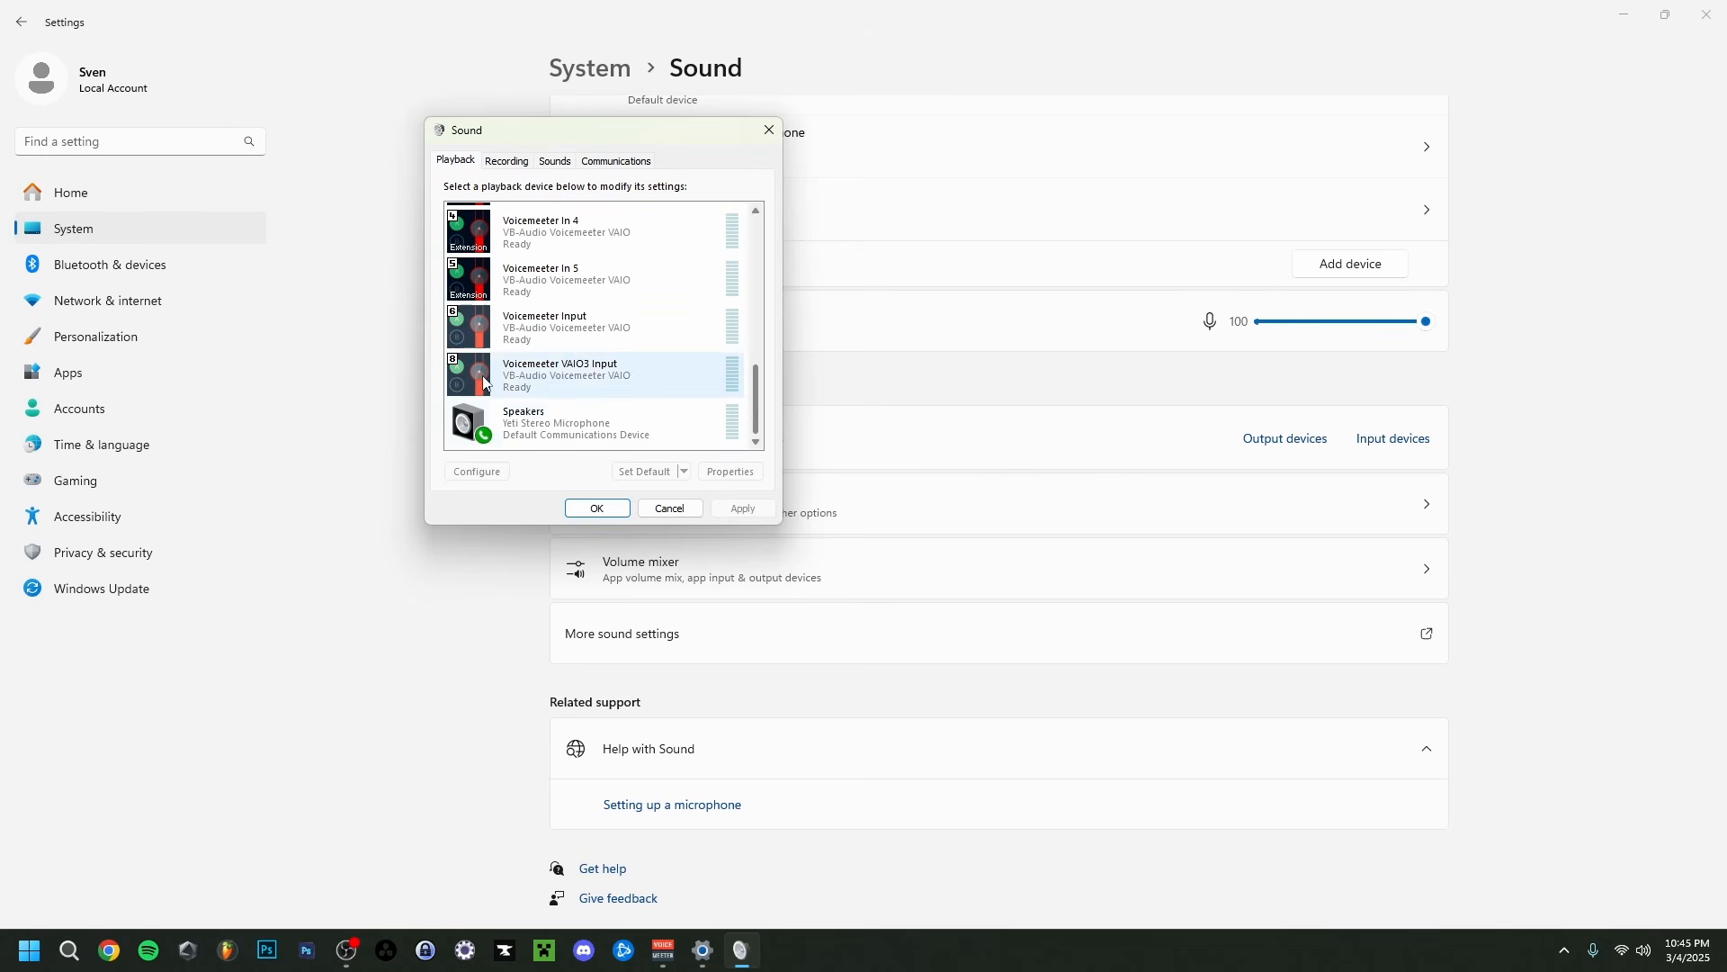
{"action": "left_click", "coordinate": [553, 333]}
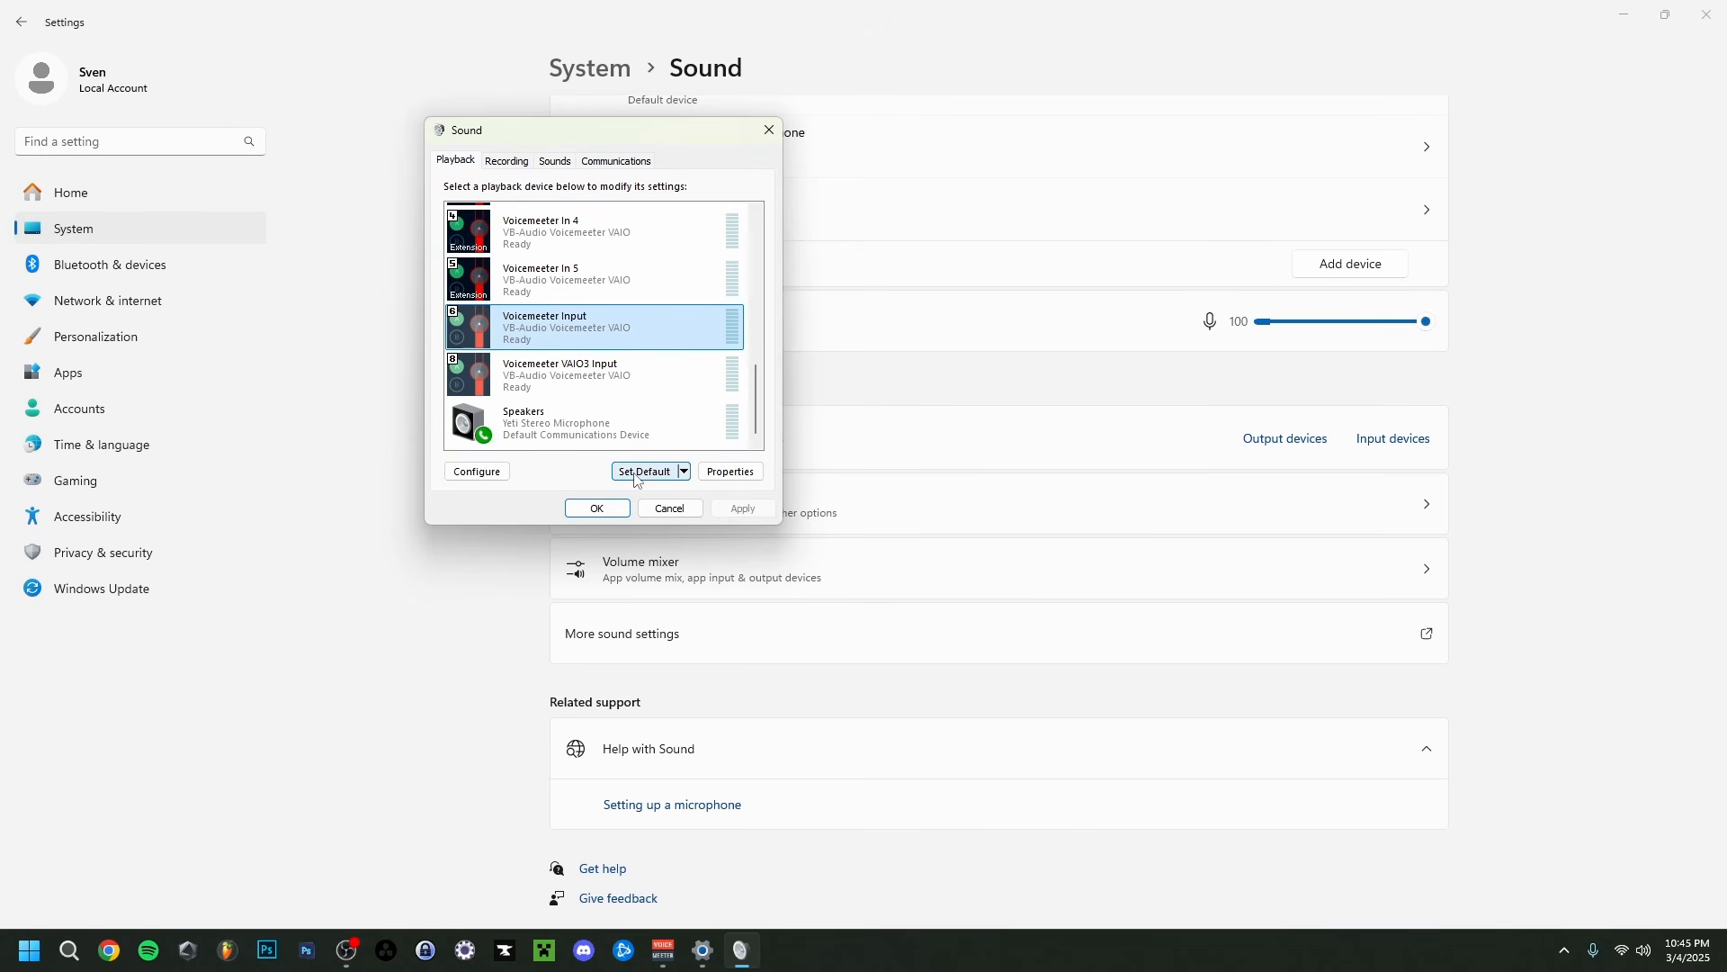
Open the advanced properties of the Voicemeeter Out B2 recording device and show its default format choices
{"action": "left_click", "coordinate": [506, 163]}
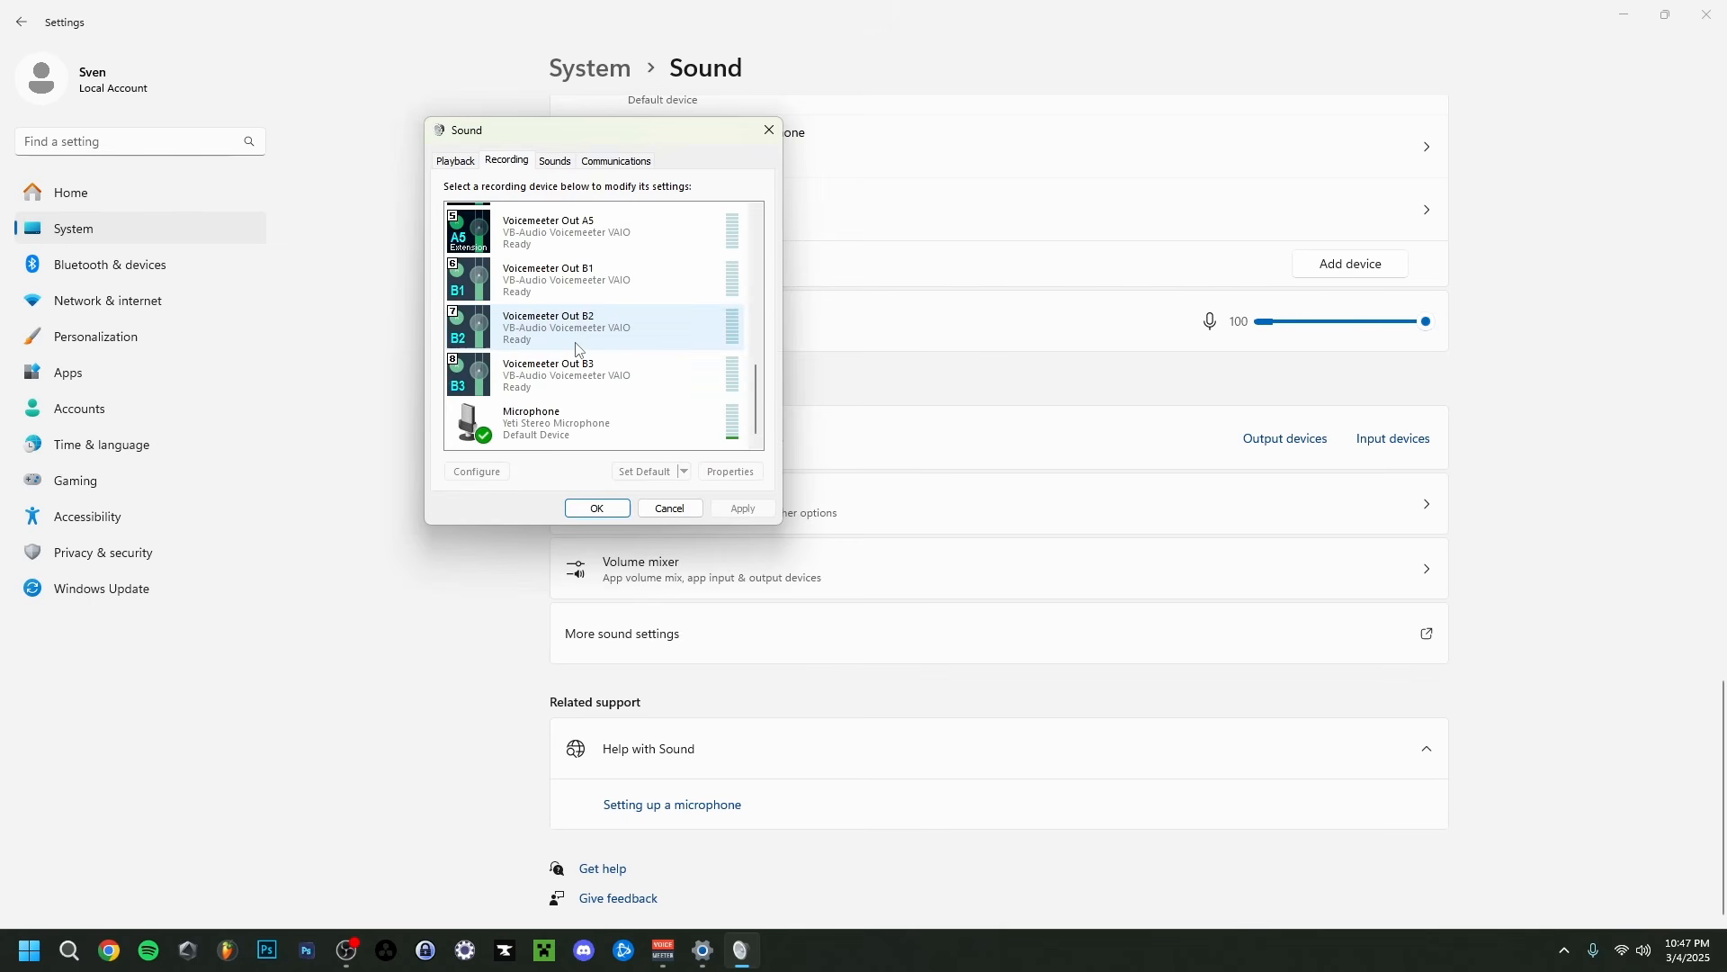
{"action": "left_click", "coordinate": [540, 335]}
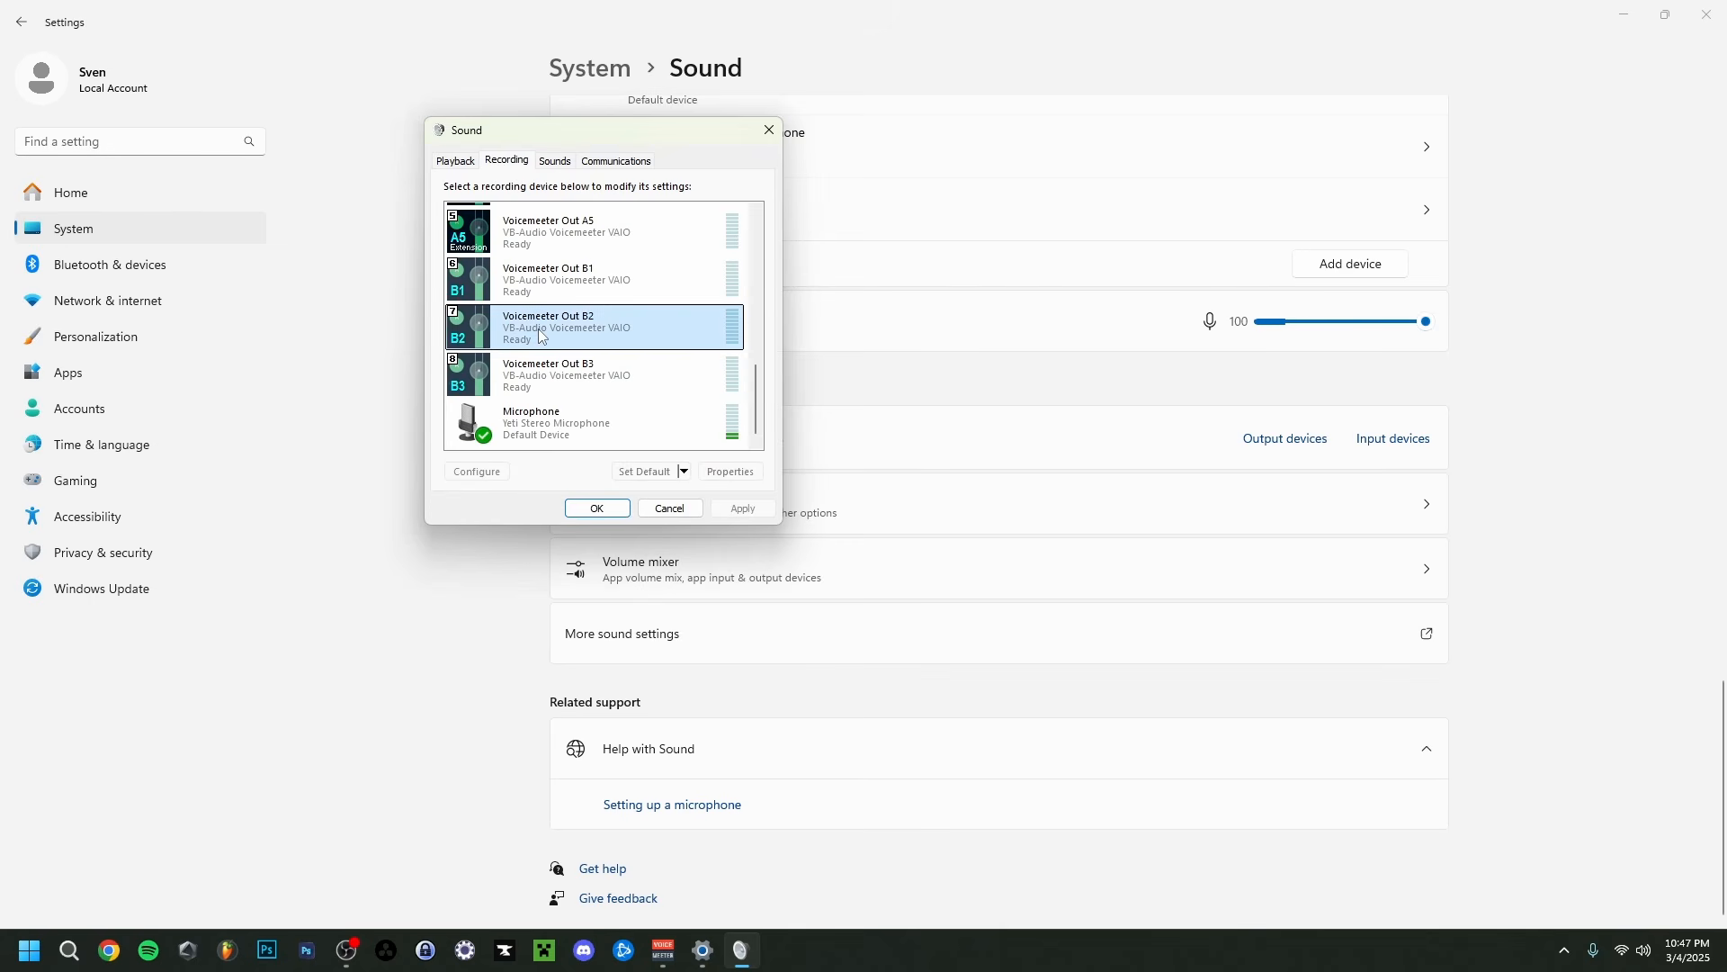
{"action": "right_click", "coordinate": [540, 331]}
{"action": "left_click", "coordinate": [617, 455]}
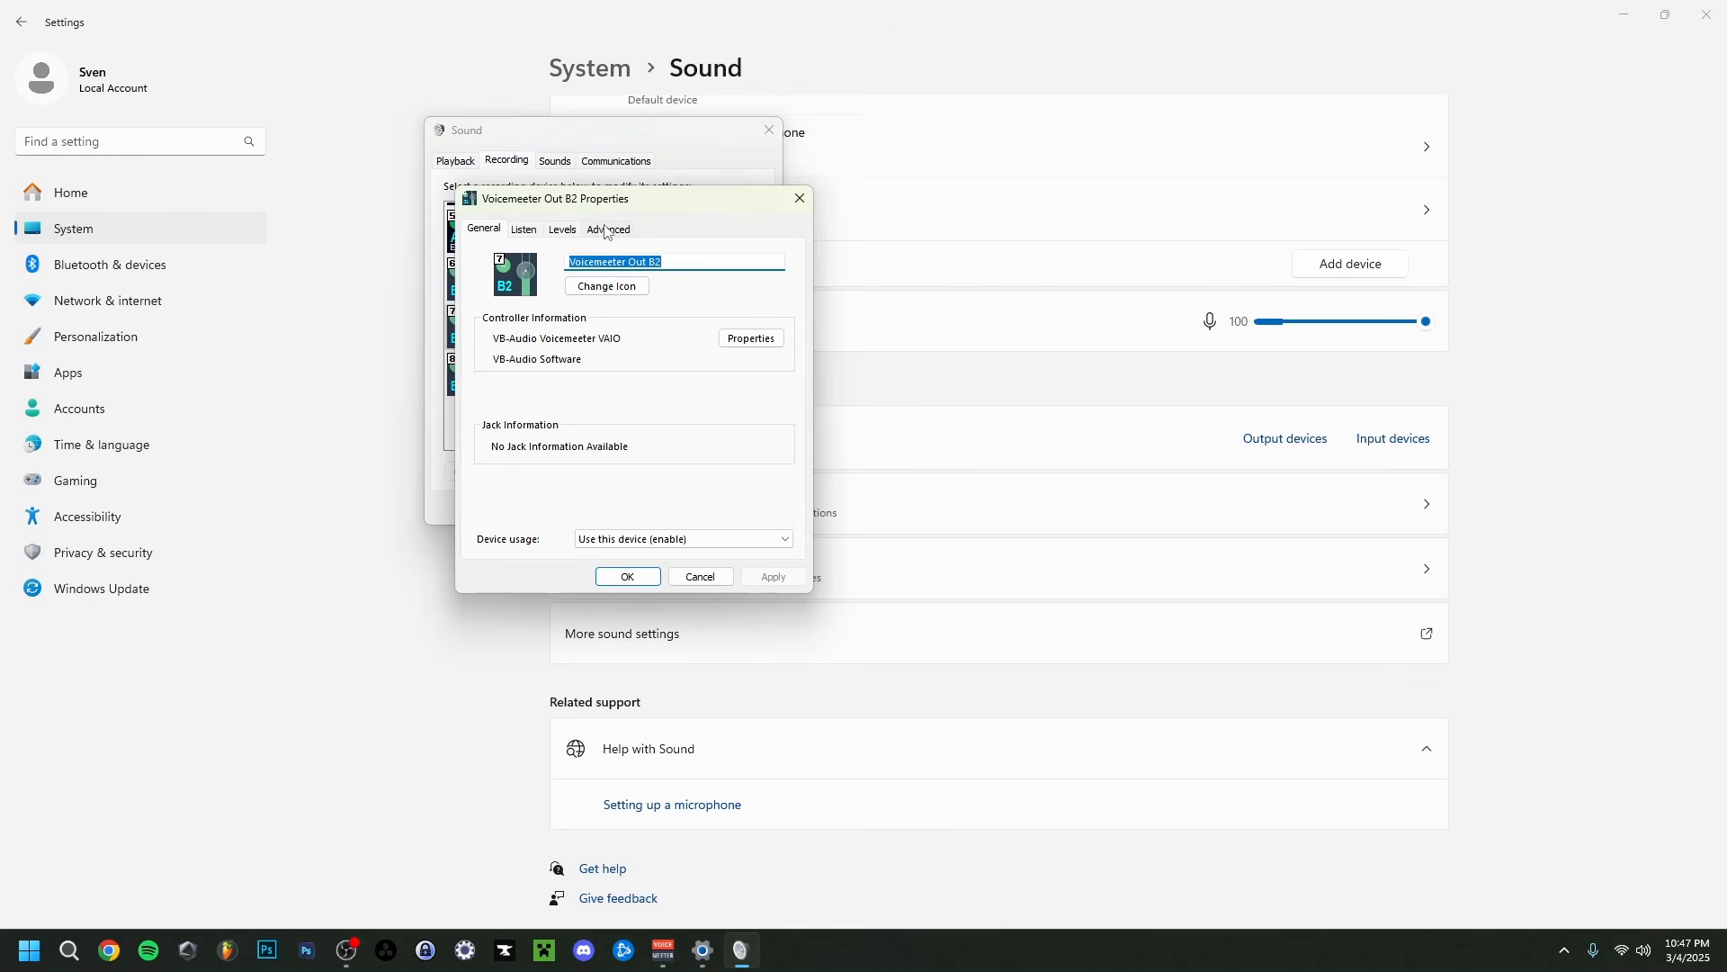
{"action": "left_click", "coordinate": [608, 230]}
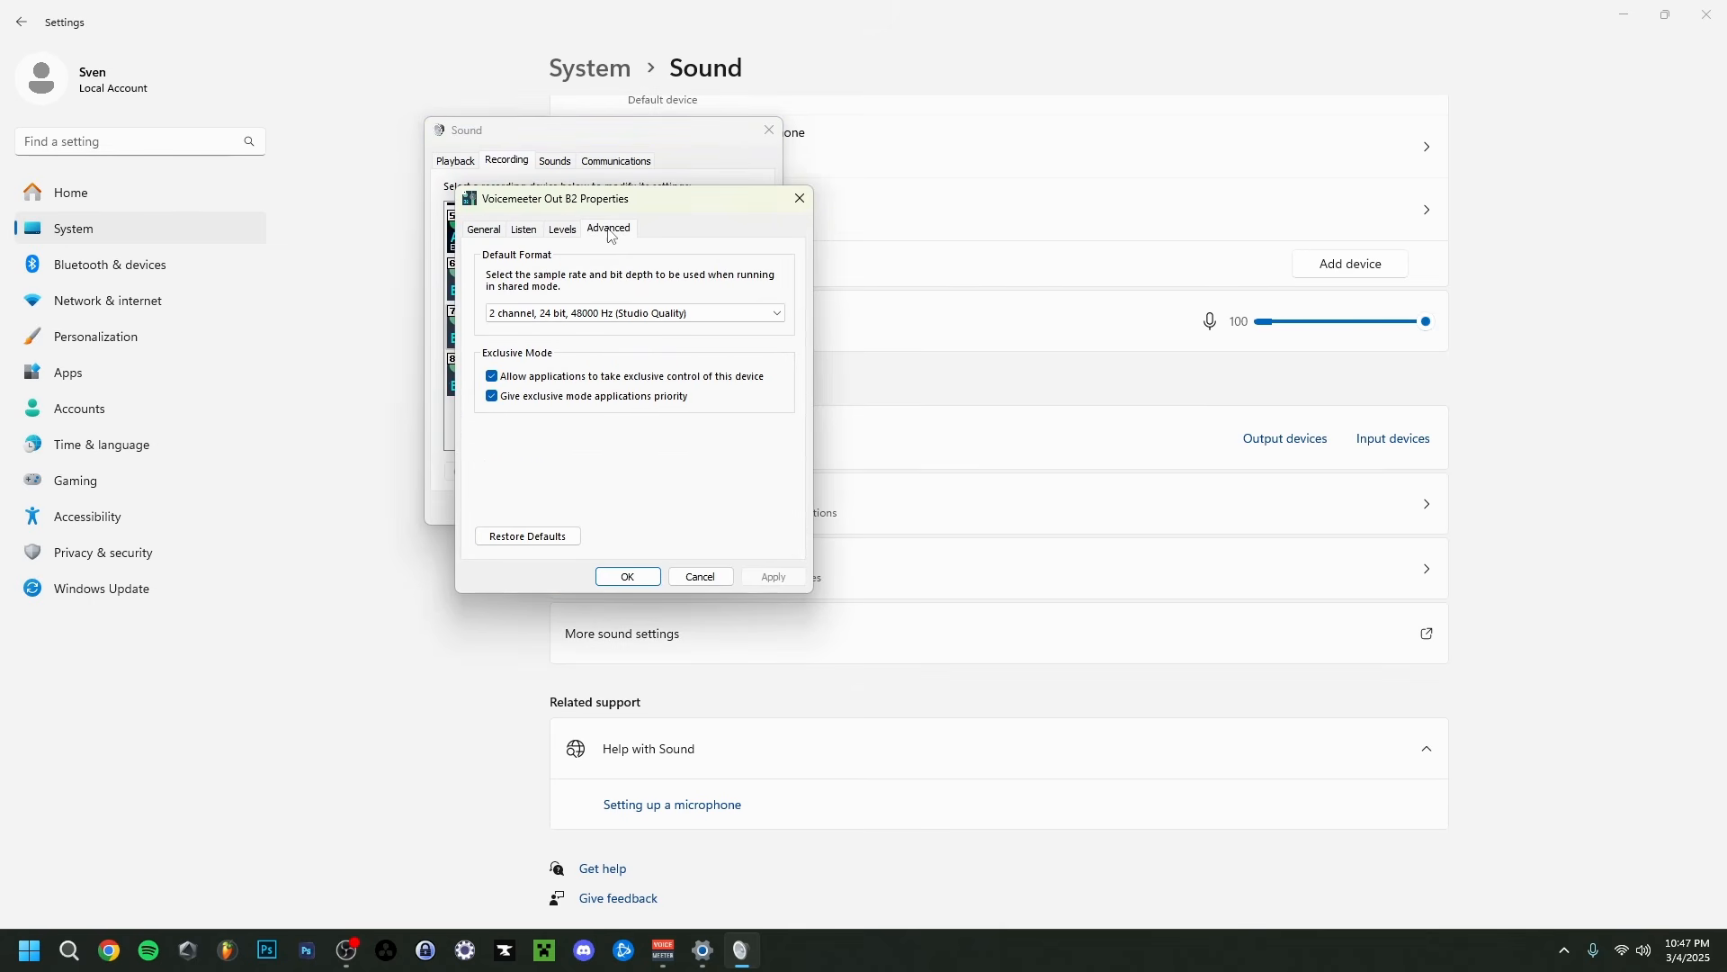
{"action": "left_click", "coordinate": [627, 315]}
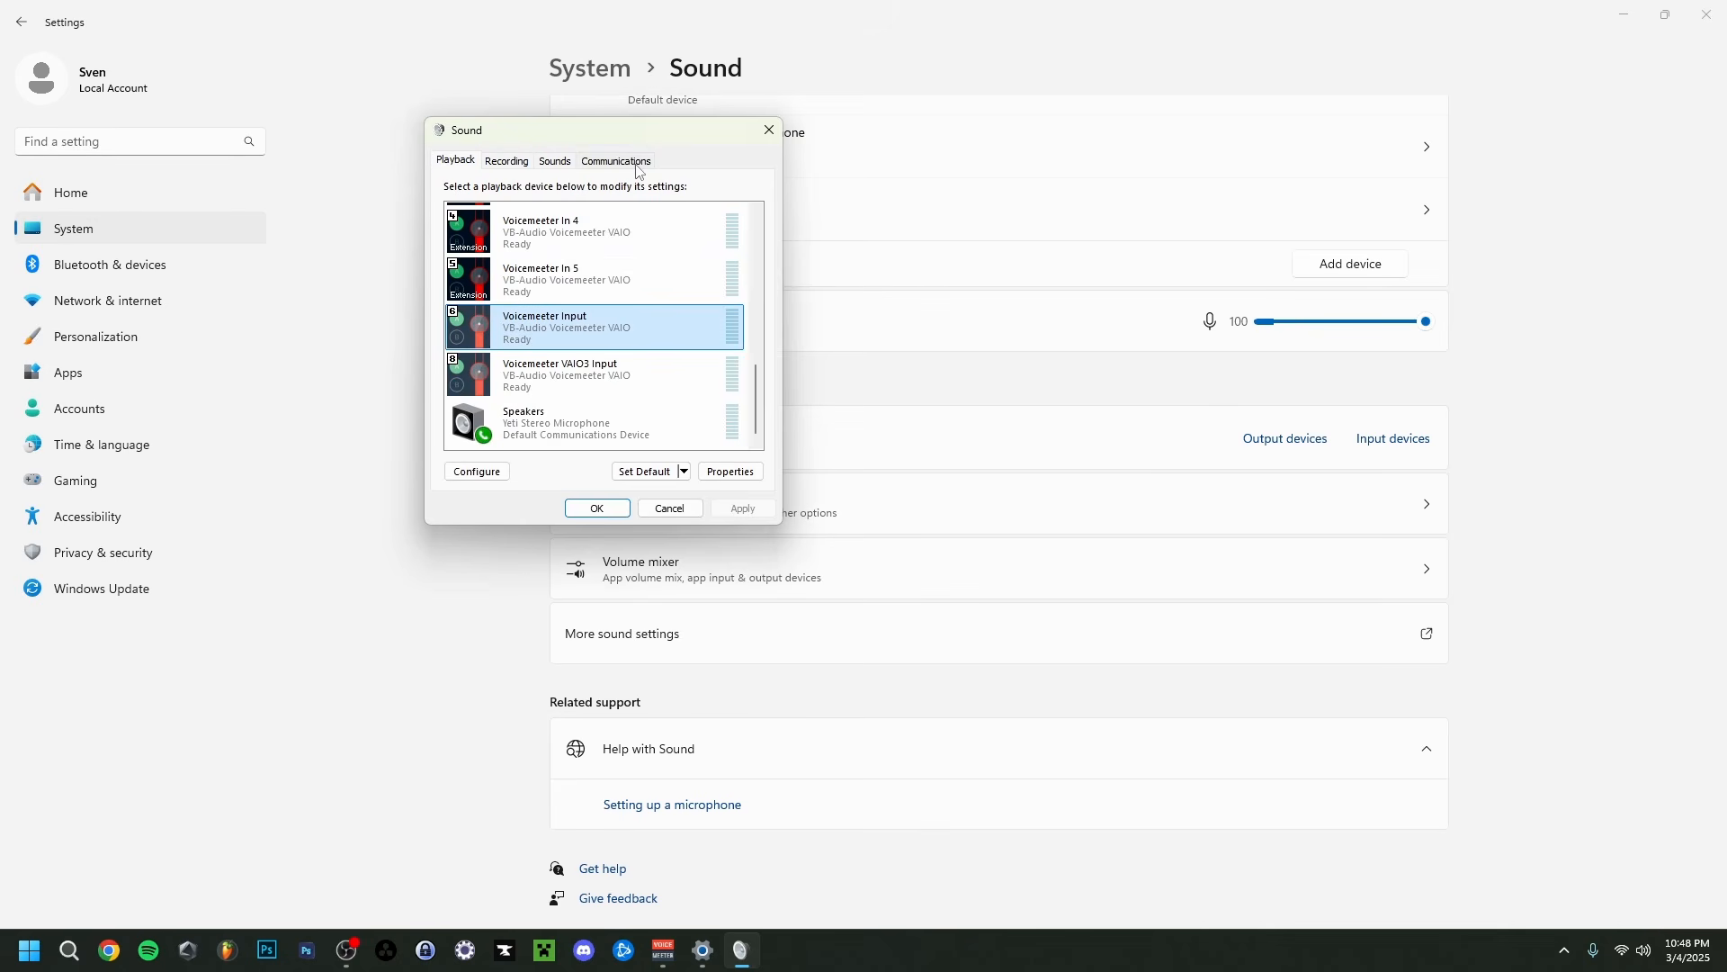
Check how Windows handles other sounds during communications activity, and accept the Sound dialog
{"action": "left_click", "coordinate": [630, 163]}
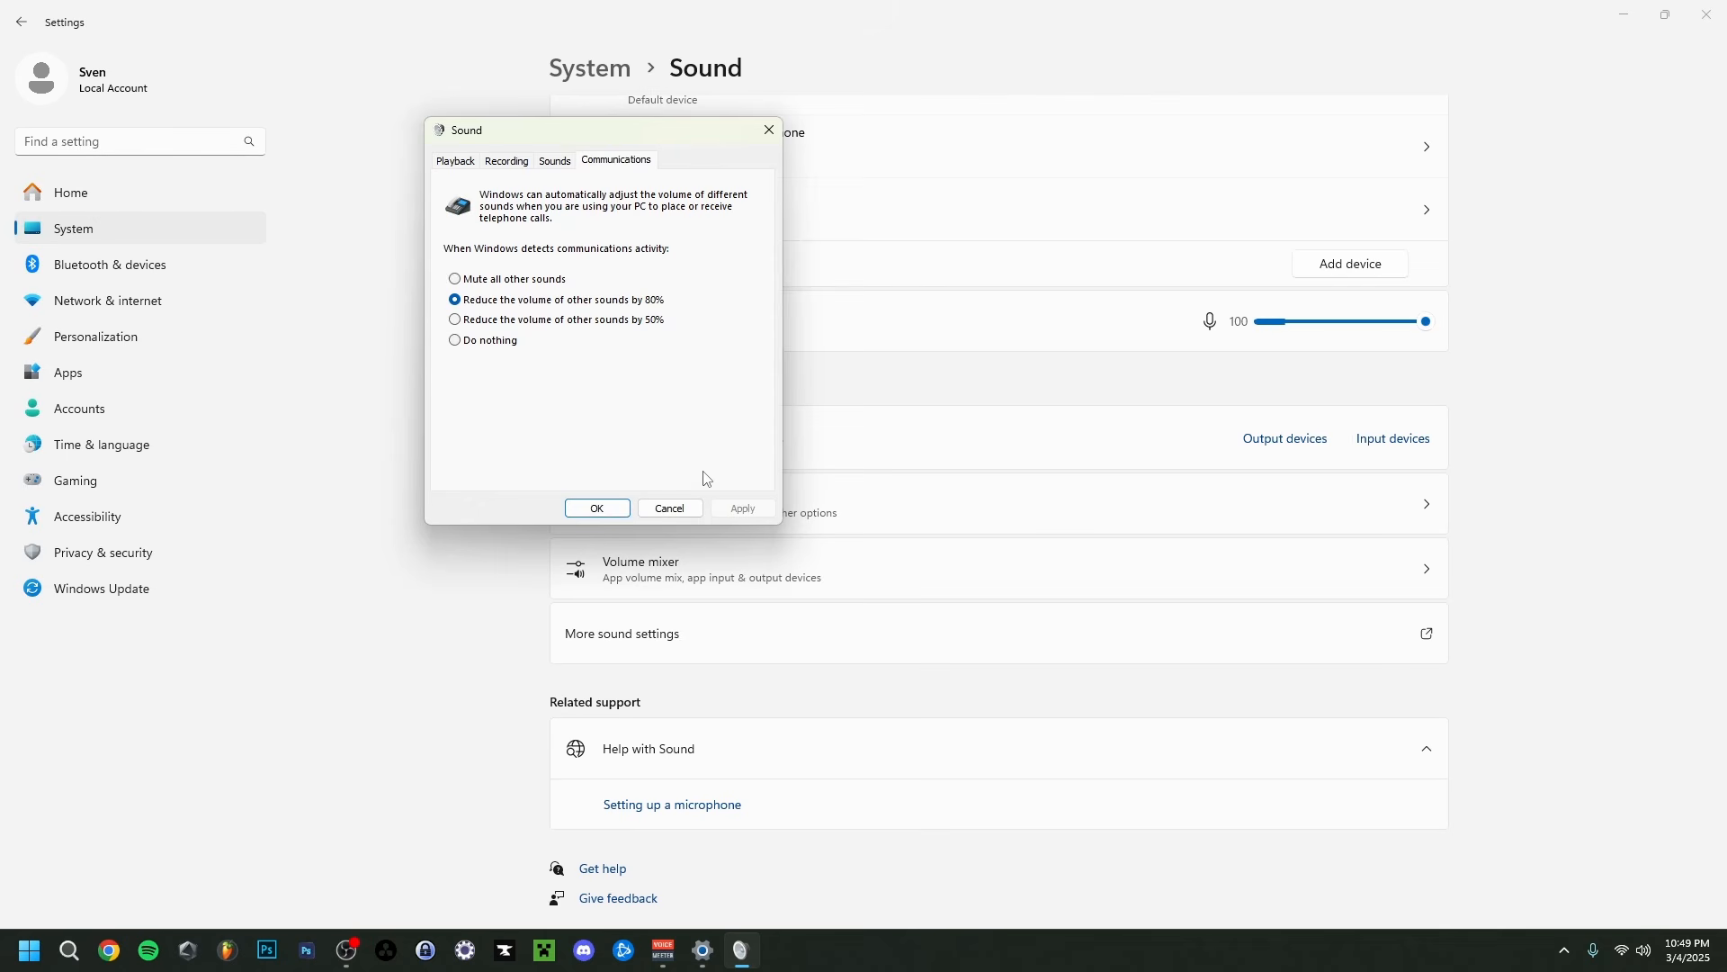
{"action": "left_click", "coordinate": [597, 509]}
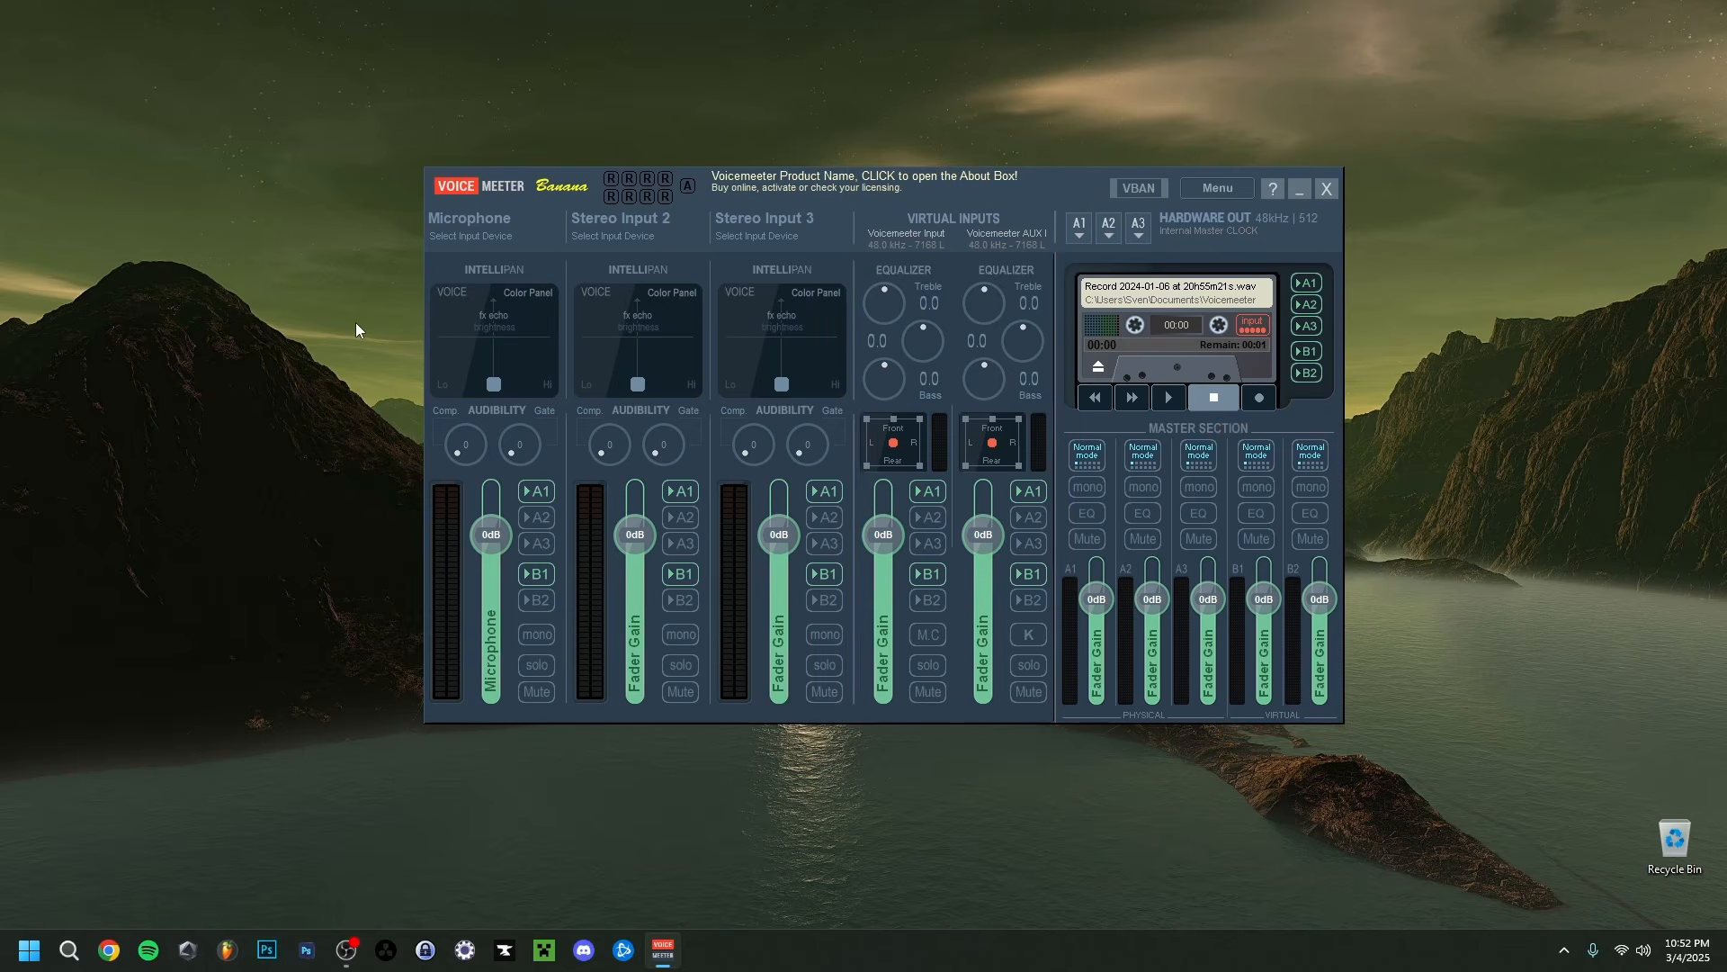
Reset all Voicemeeter settings to their state after first installation
{"action": "left_click", "coordinate": [1211, 190]}
{"action": "left_click", "coordinate": [1246, 387]}
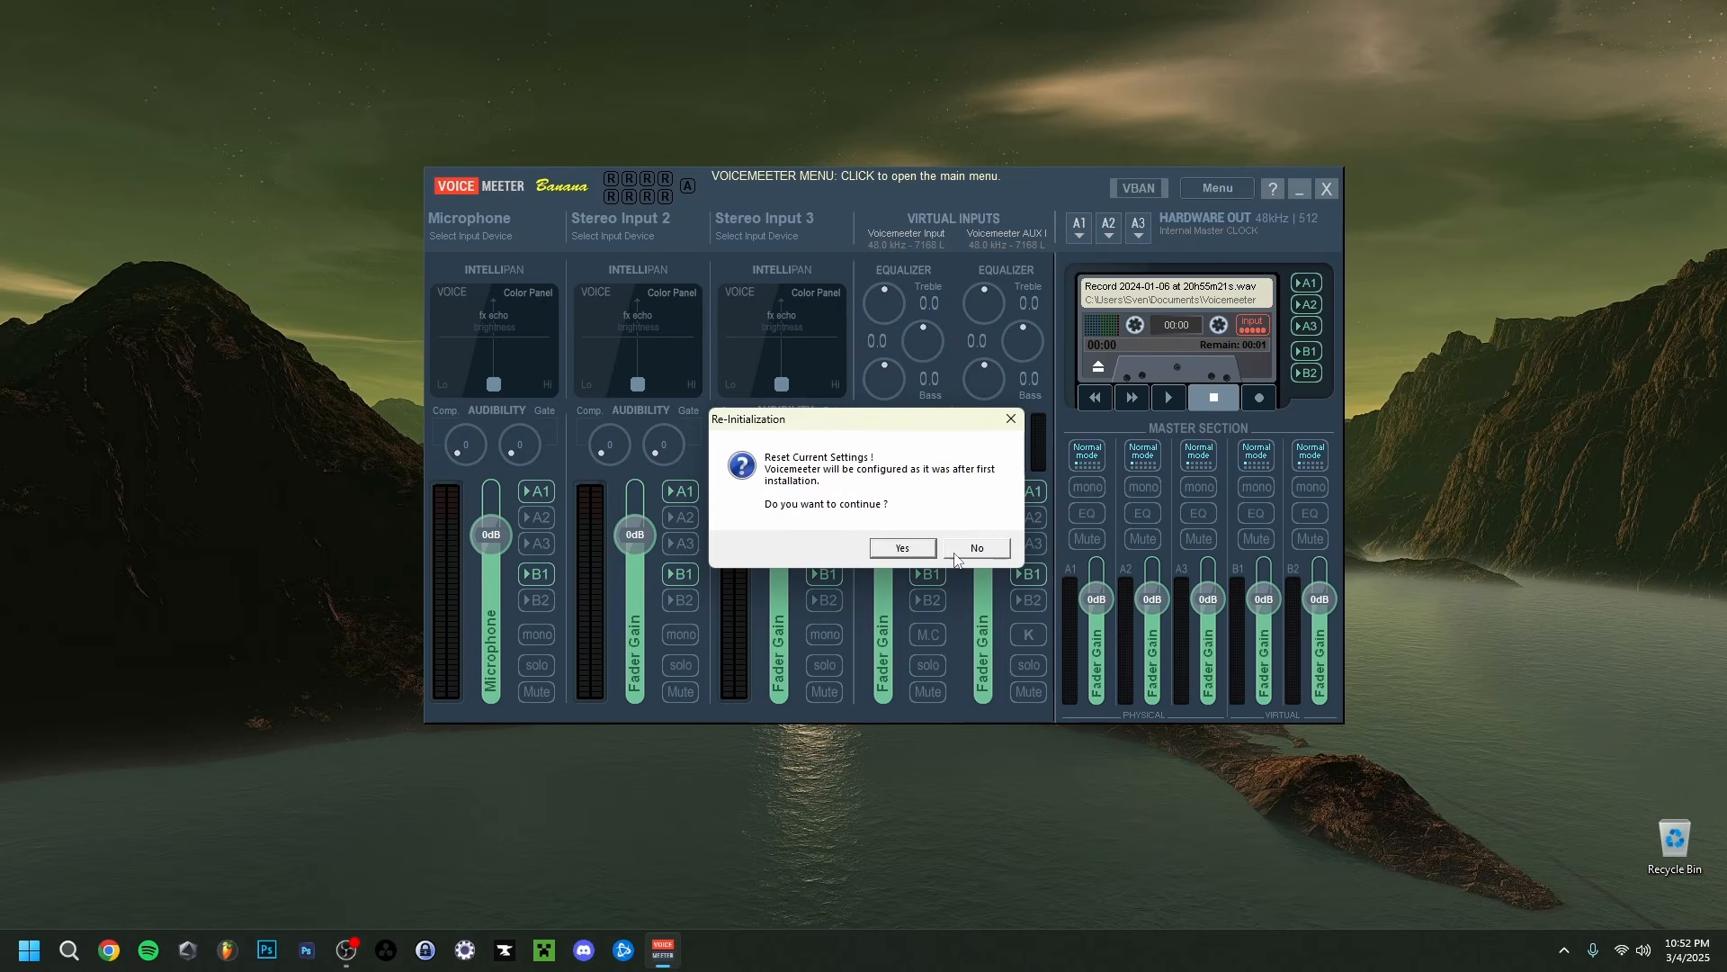
{"action": "left_click", "coordinate": [900, 548]}
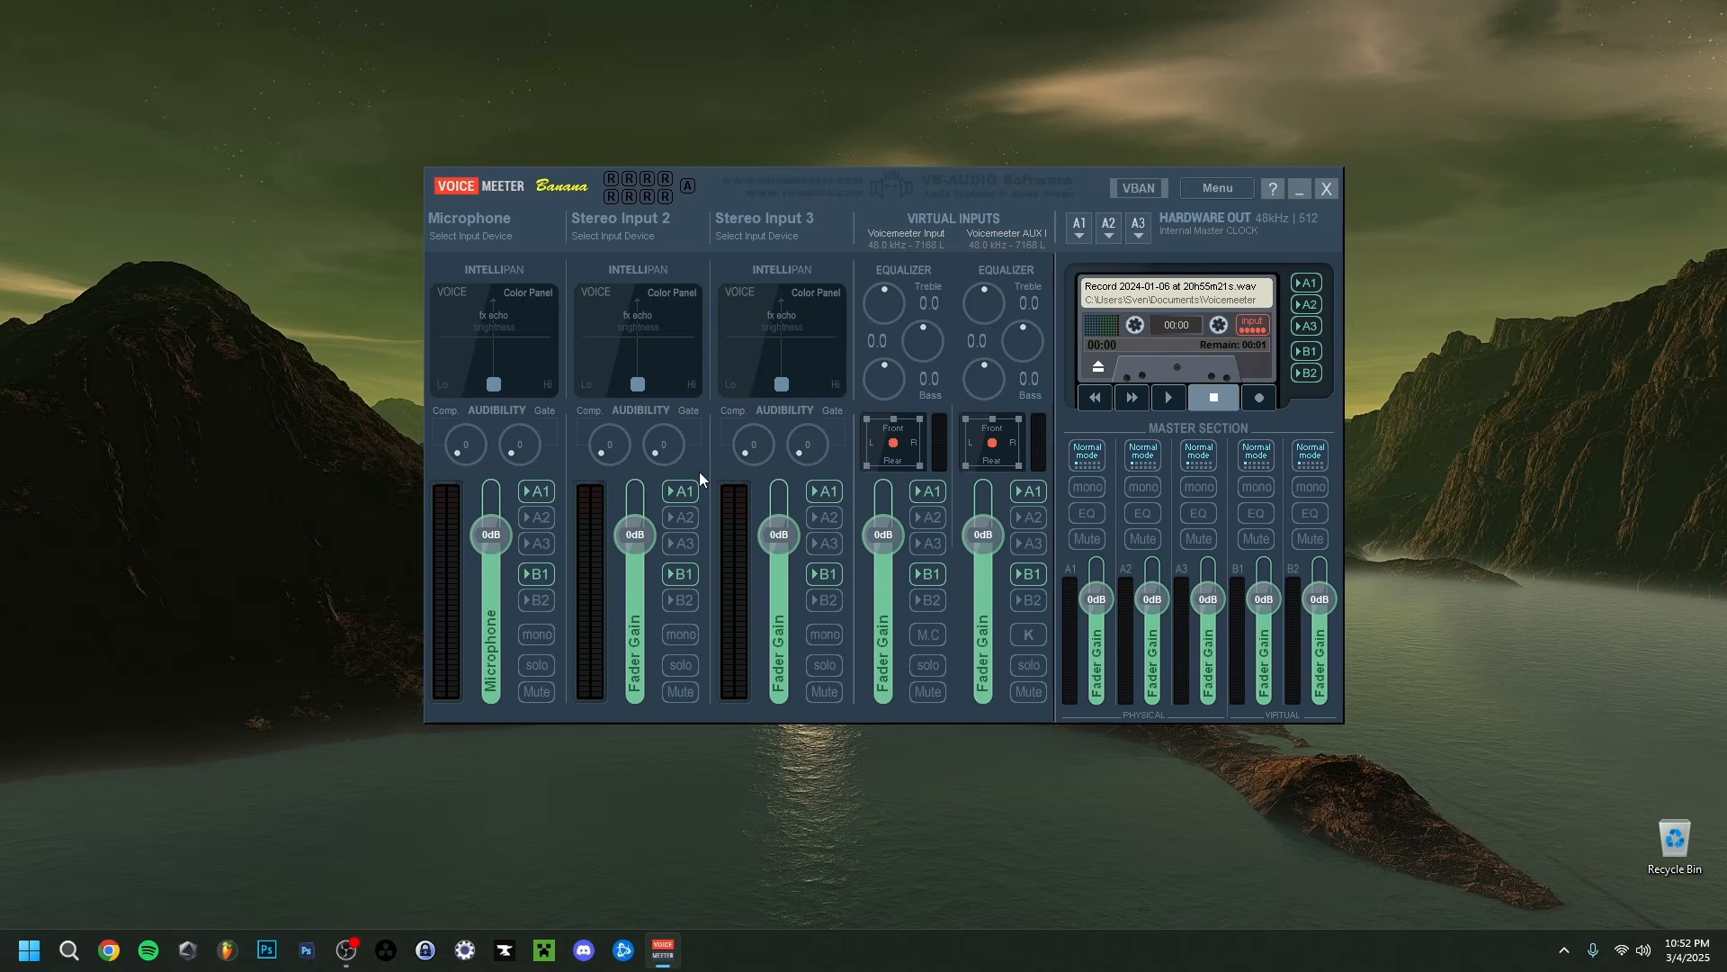
Set the preferred main sample rate to 48000 Hz in the Voicemeeter system settings
{"action": "left_click", "coordinate": [1217, 187]}
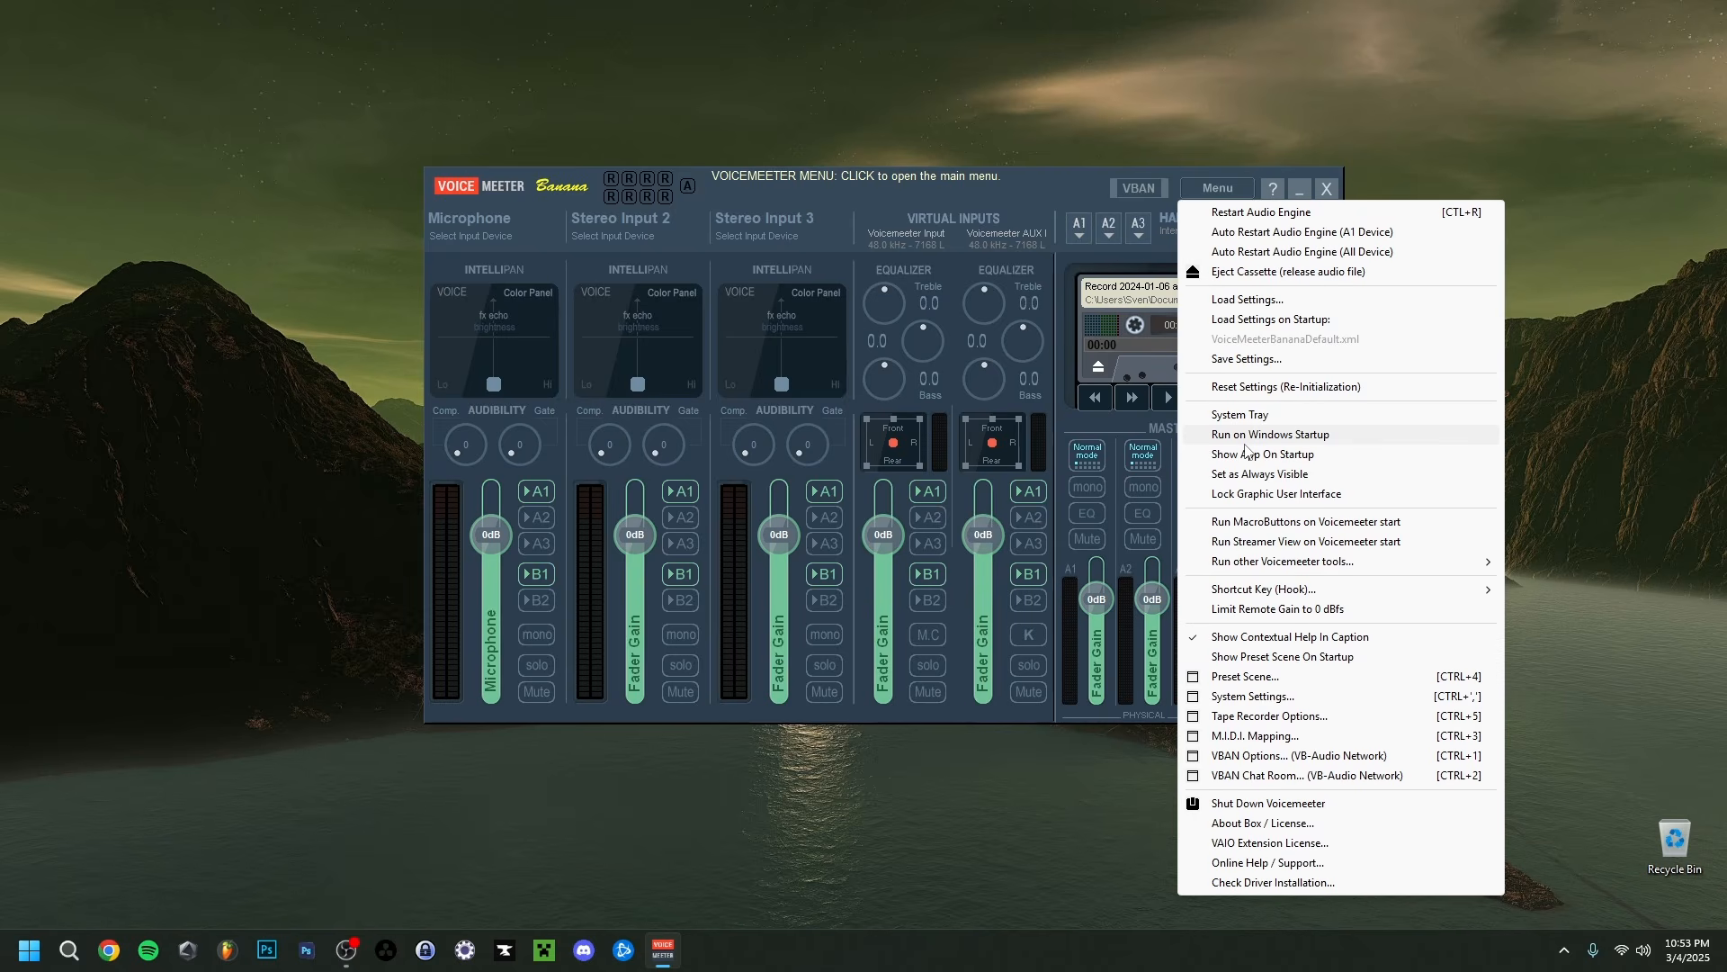
{"action": "left_click", "coordinate": [1251, 698]}
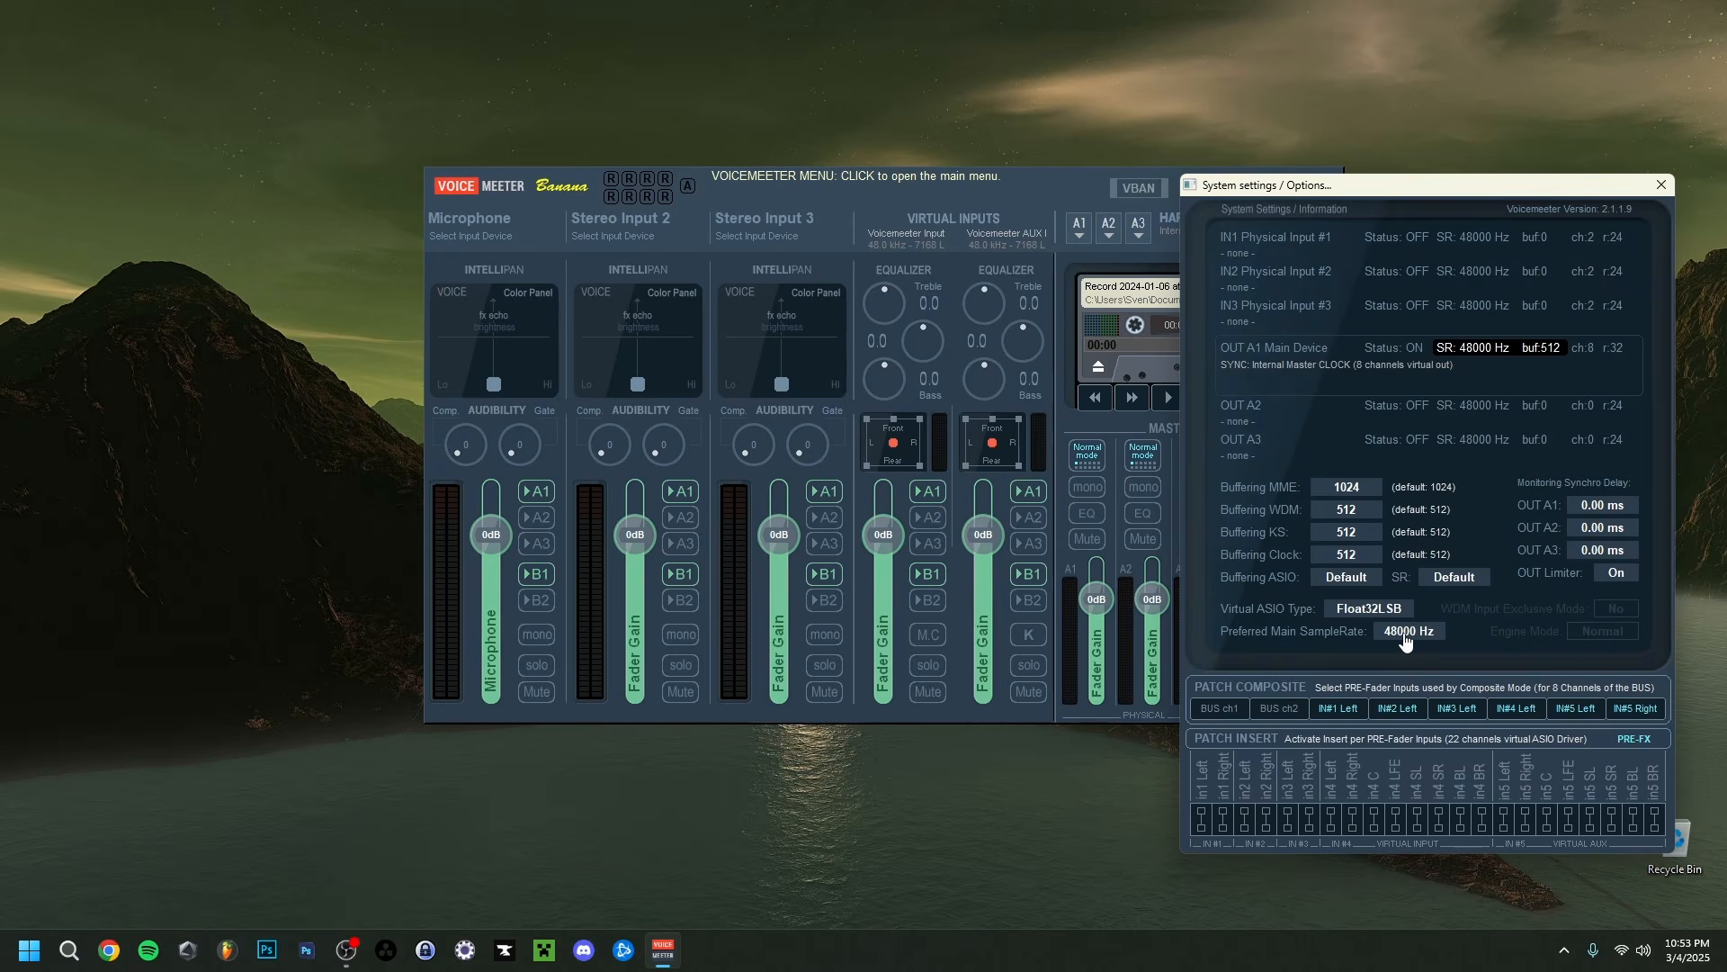
{"action": "left_click", "coordinate": [1406, 632]}
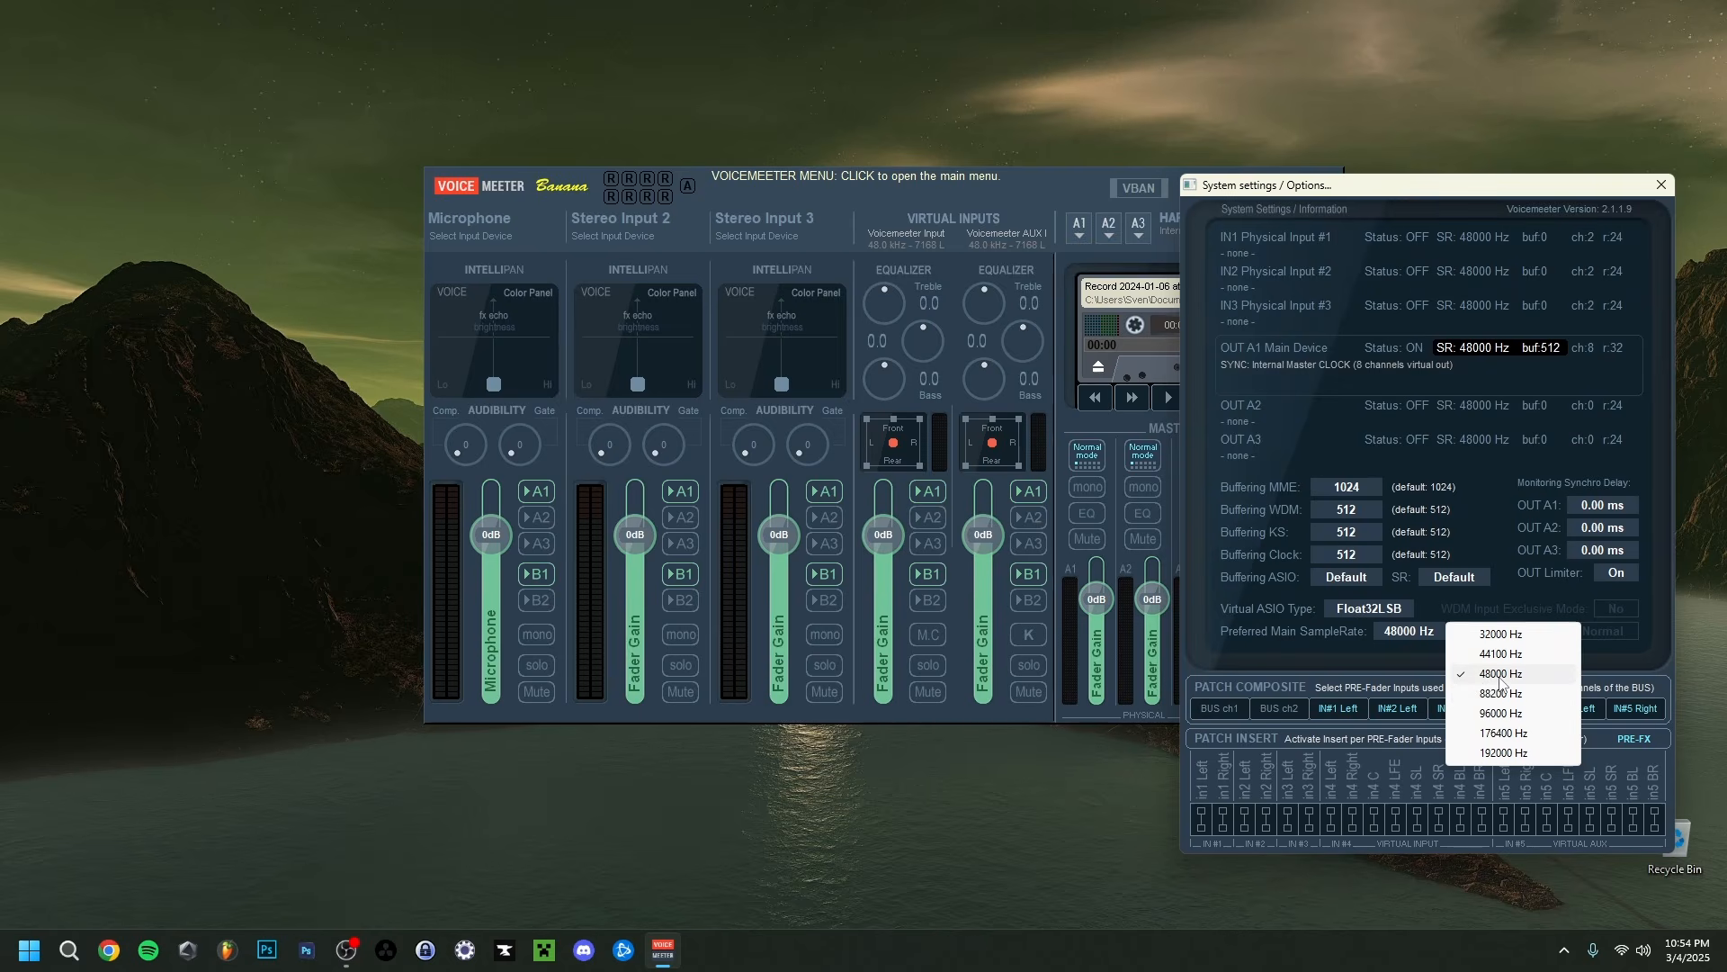
{"action": "left_click", "coordinate": [1483, 676]}
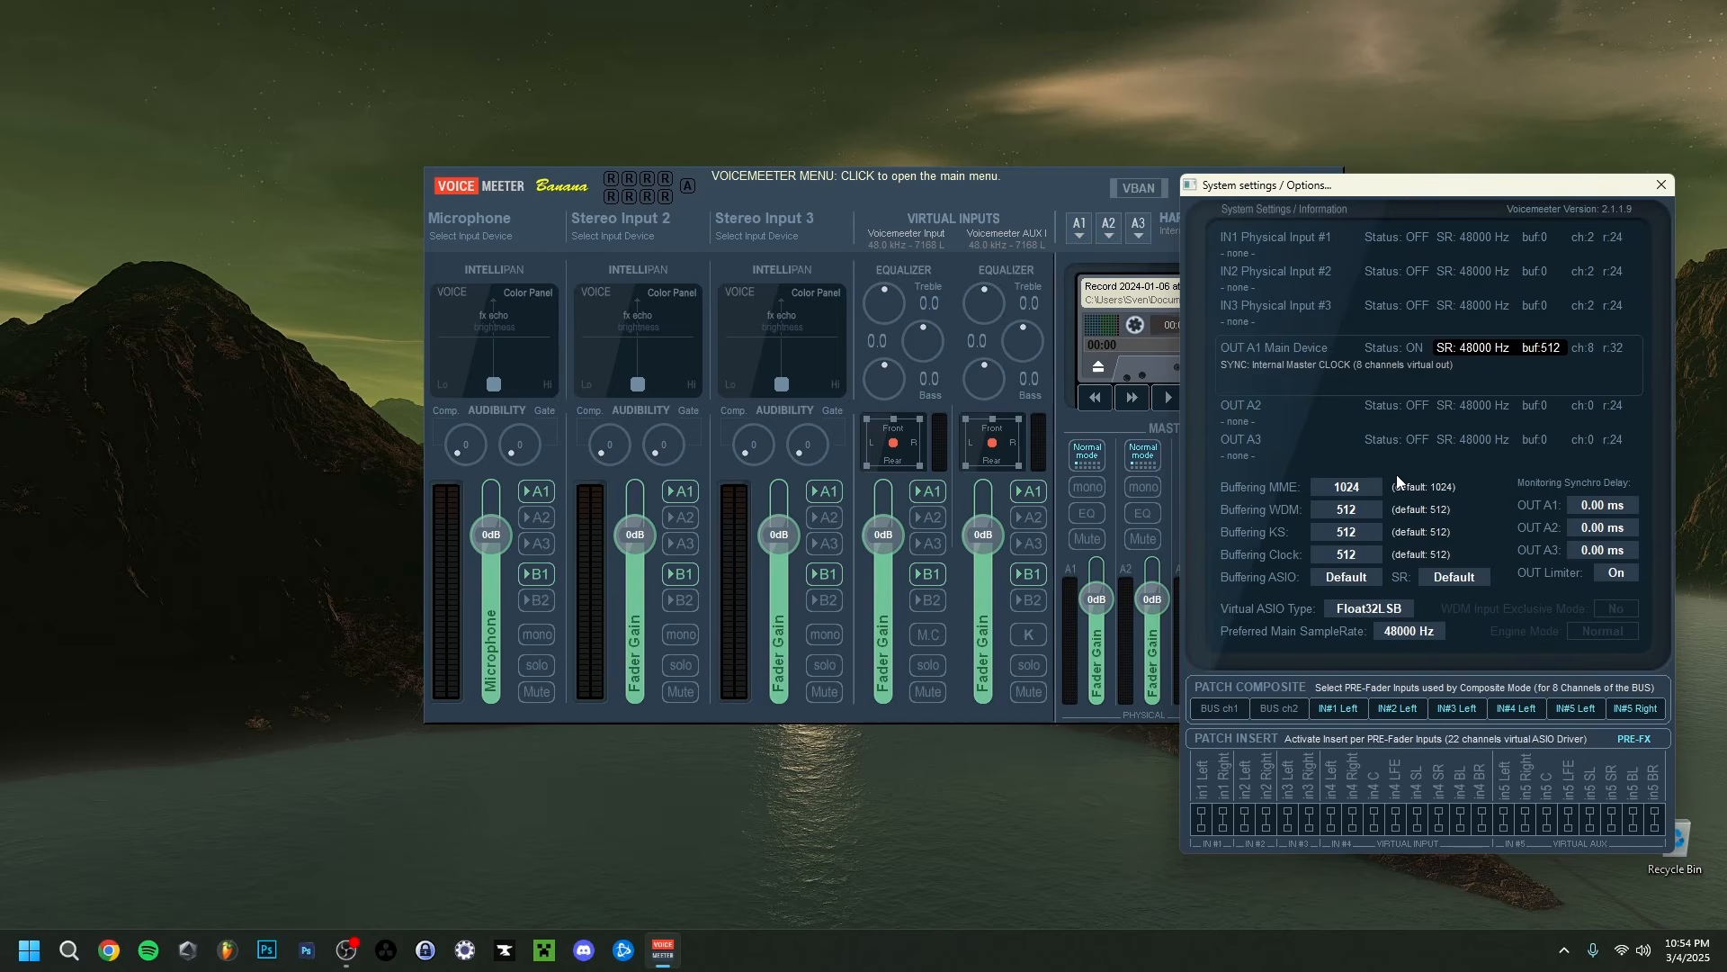
Look through the available WDM buffering sizes, and close the system settings without choosing another one
{"action": "left_click", "coordinate": [1341, 509]}
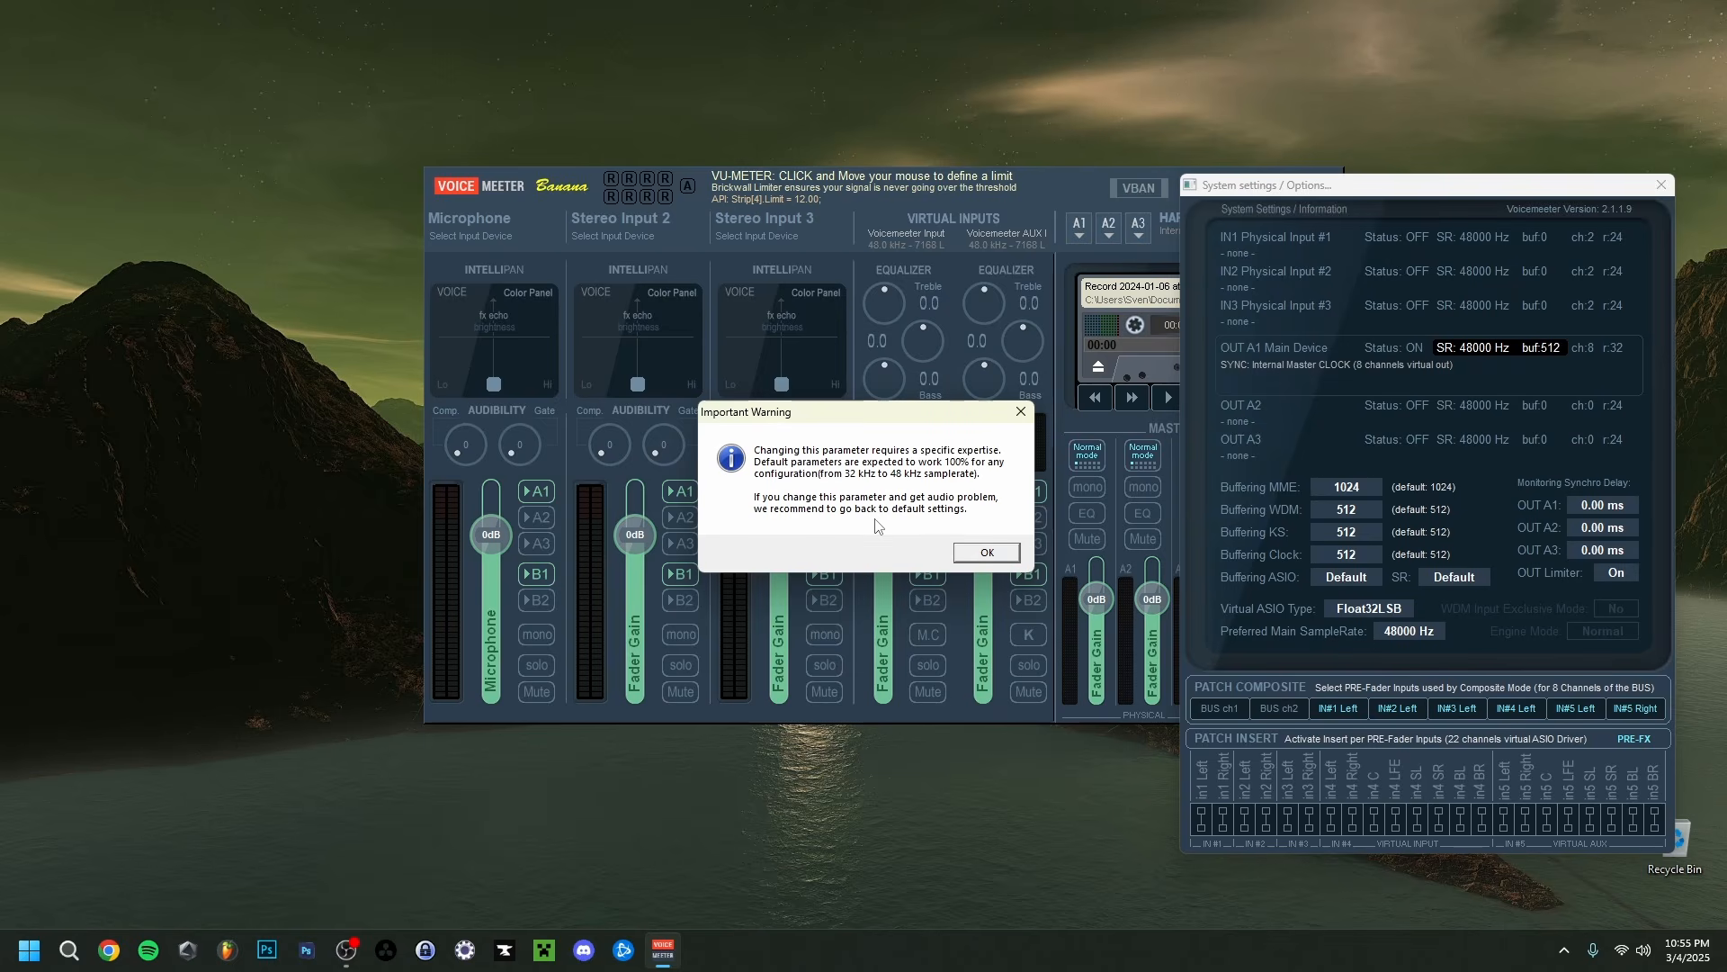
{"action": "left_click", "coordinate": [986, 552]}
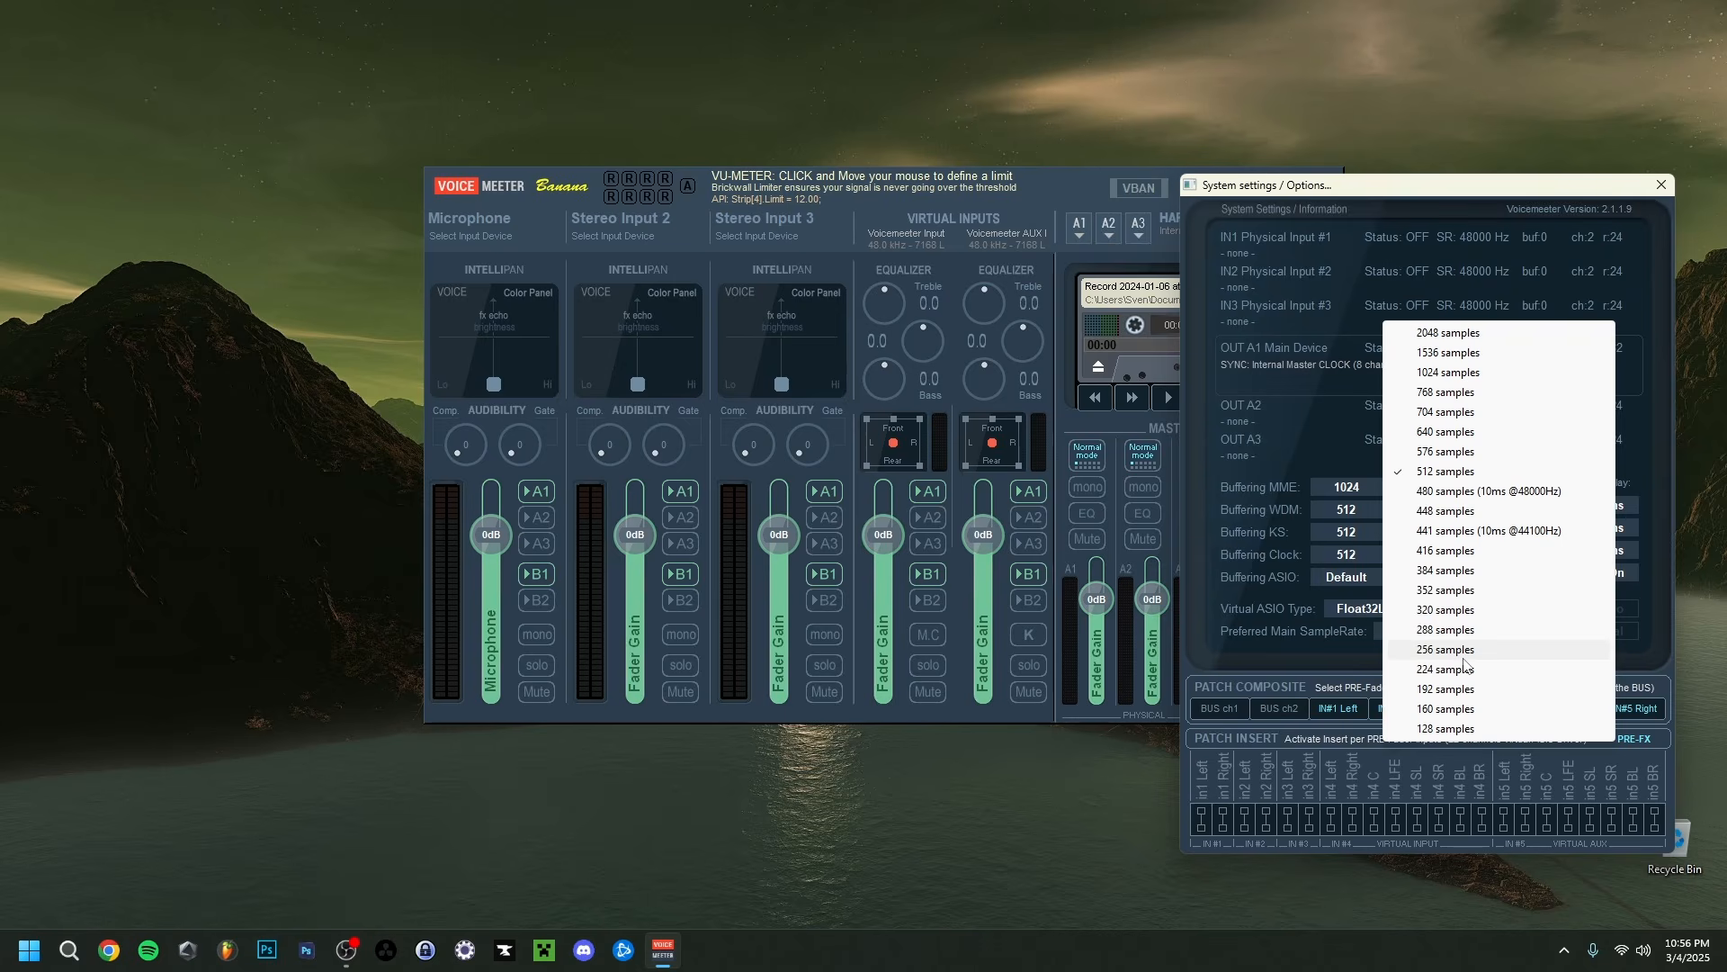
{"action": "left_click", "coordinate": [1660, 189]}
{"action": "left_click", "coordinate": [1660, 186]}
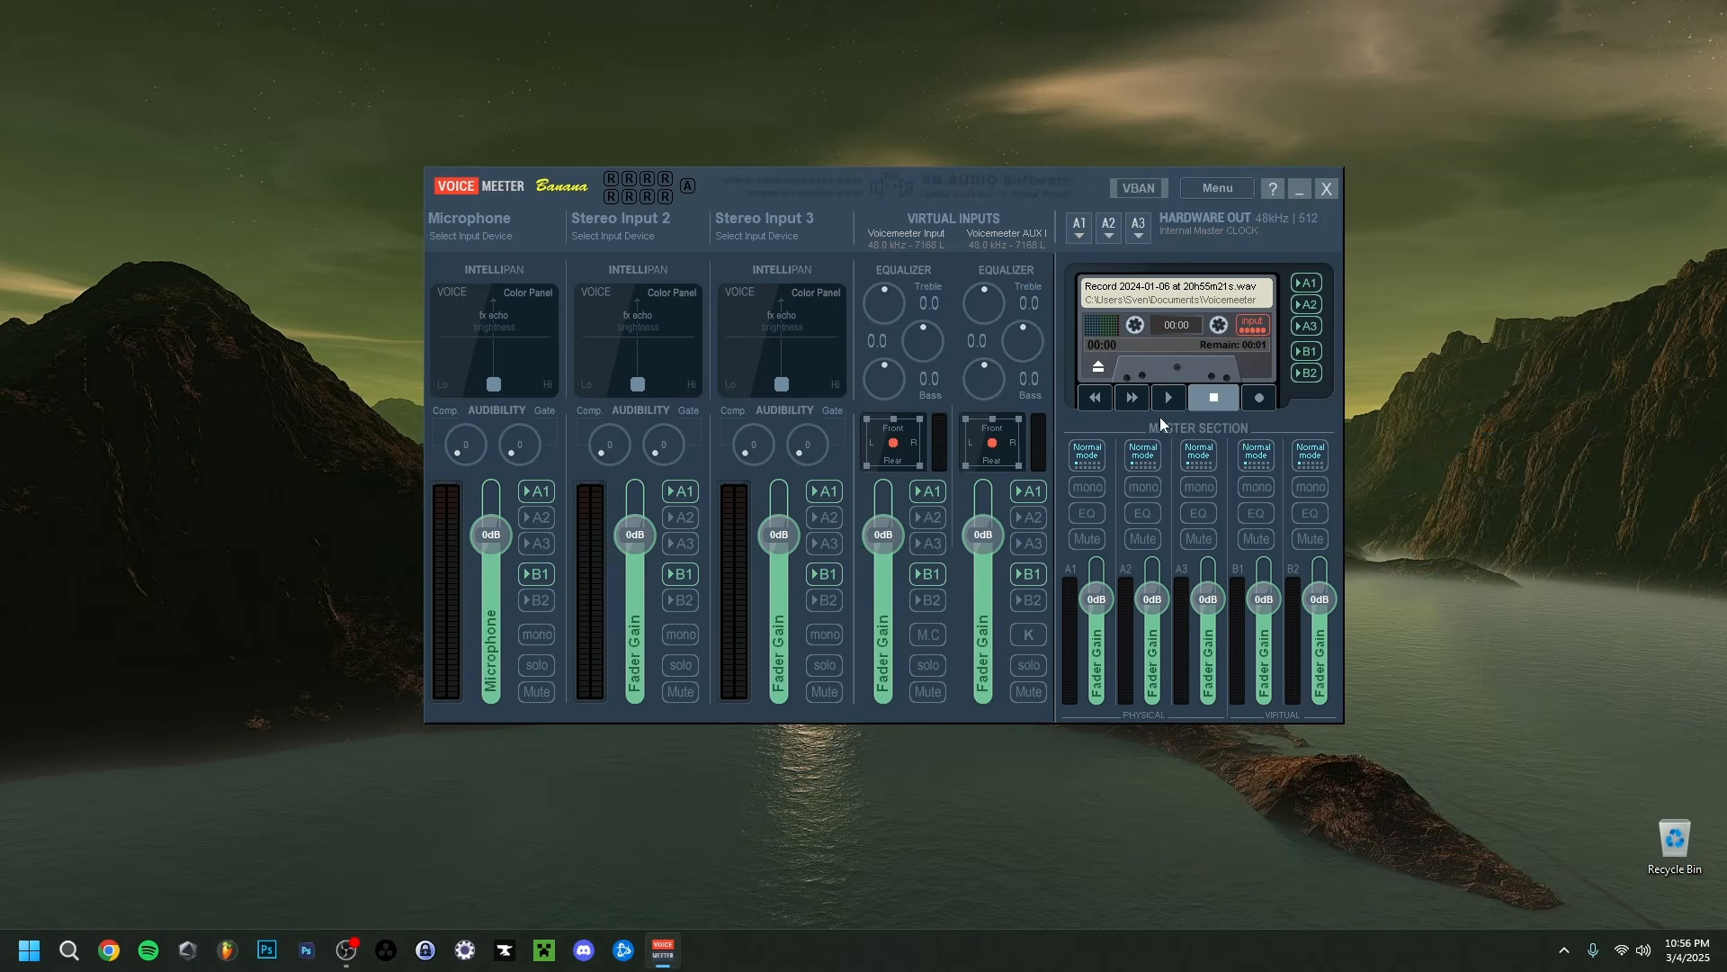
Switch the A1, B1 and B2 buses in the master section to Stereo Repeat mode
{"action": "left_click", "coordinate": [1087, 455]}
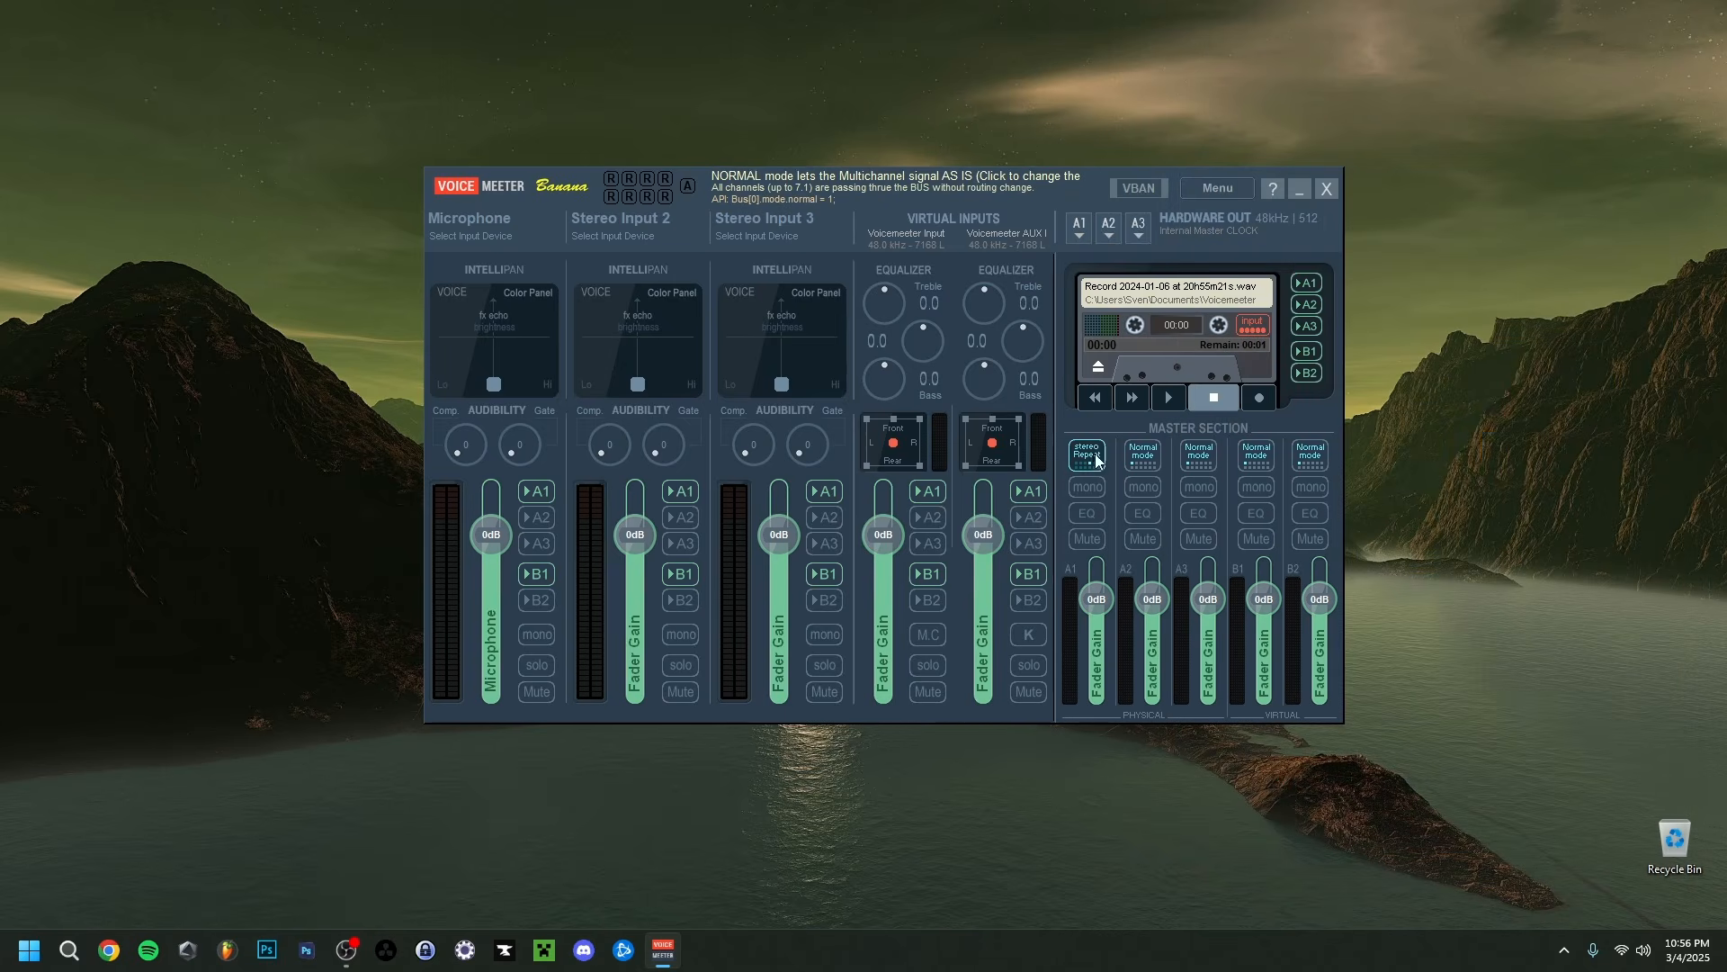
{"action": "left_click", "coordinate": [1256, 455]}
{"action": "left_click", "coordinate": [1310, 455]}
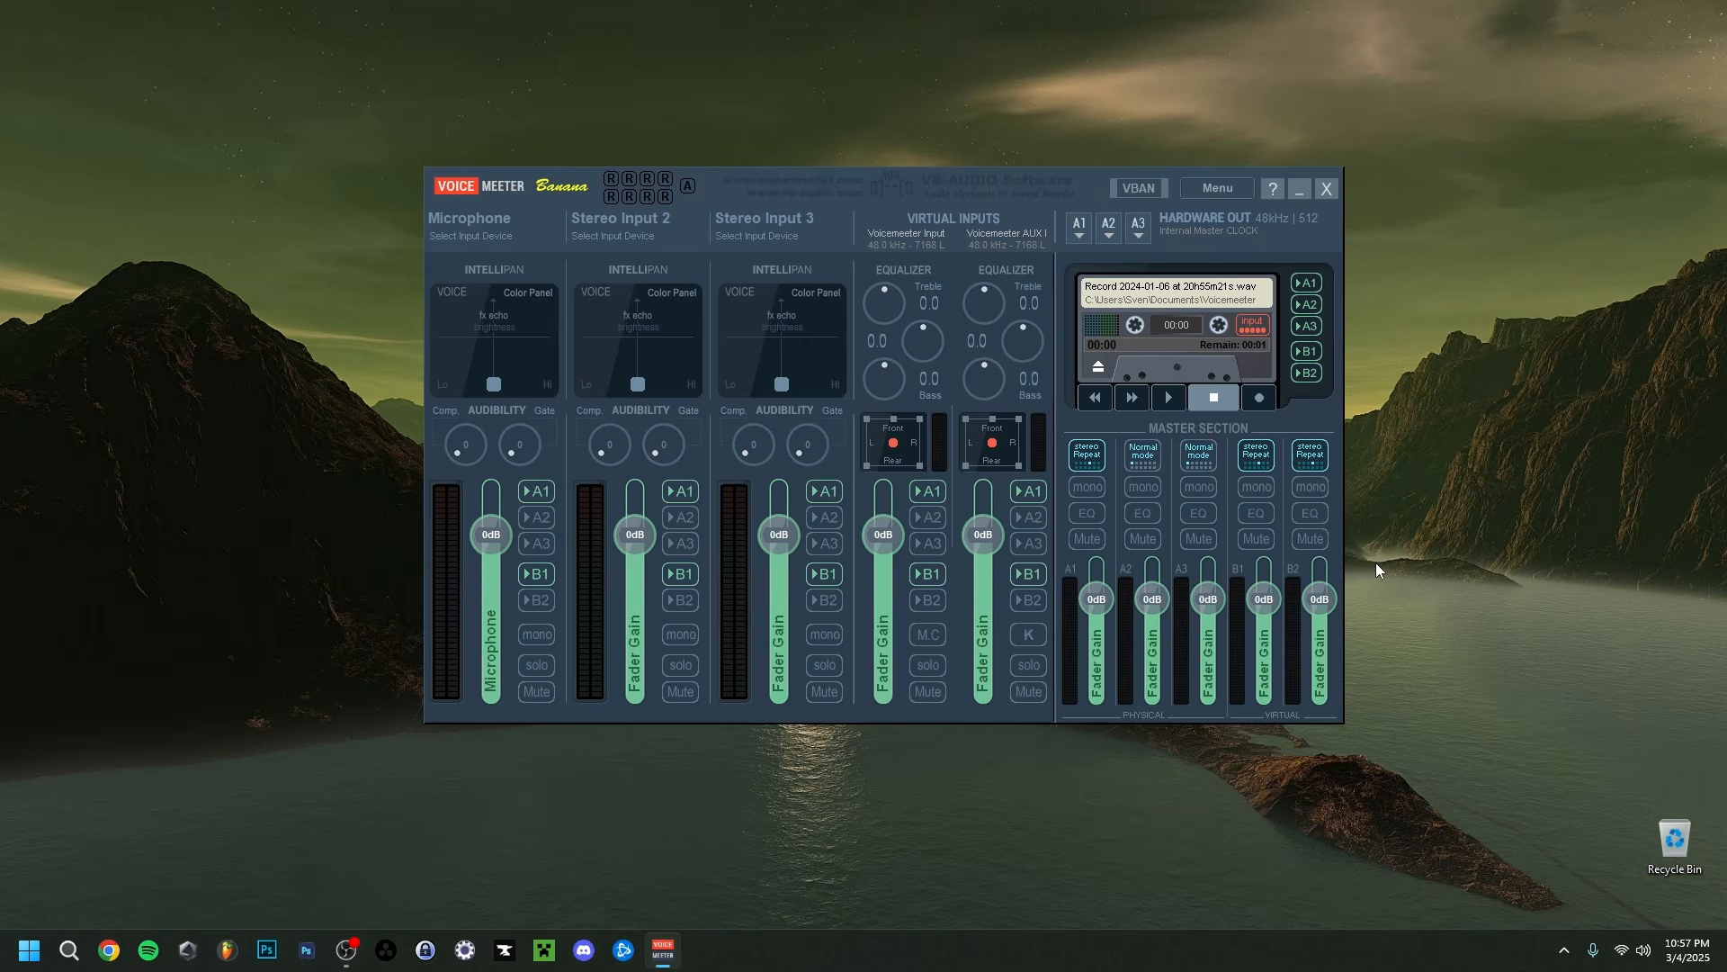
Assign the MME device CABLE Input (VB-Audio Virtual Cable) to hardware output A1
{"action": "left_click", "coordinate": [1079, 231]}
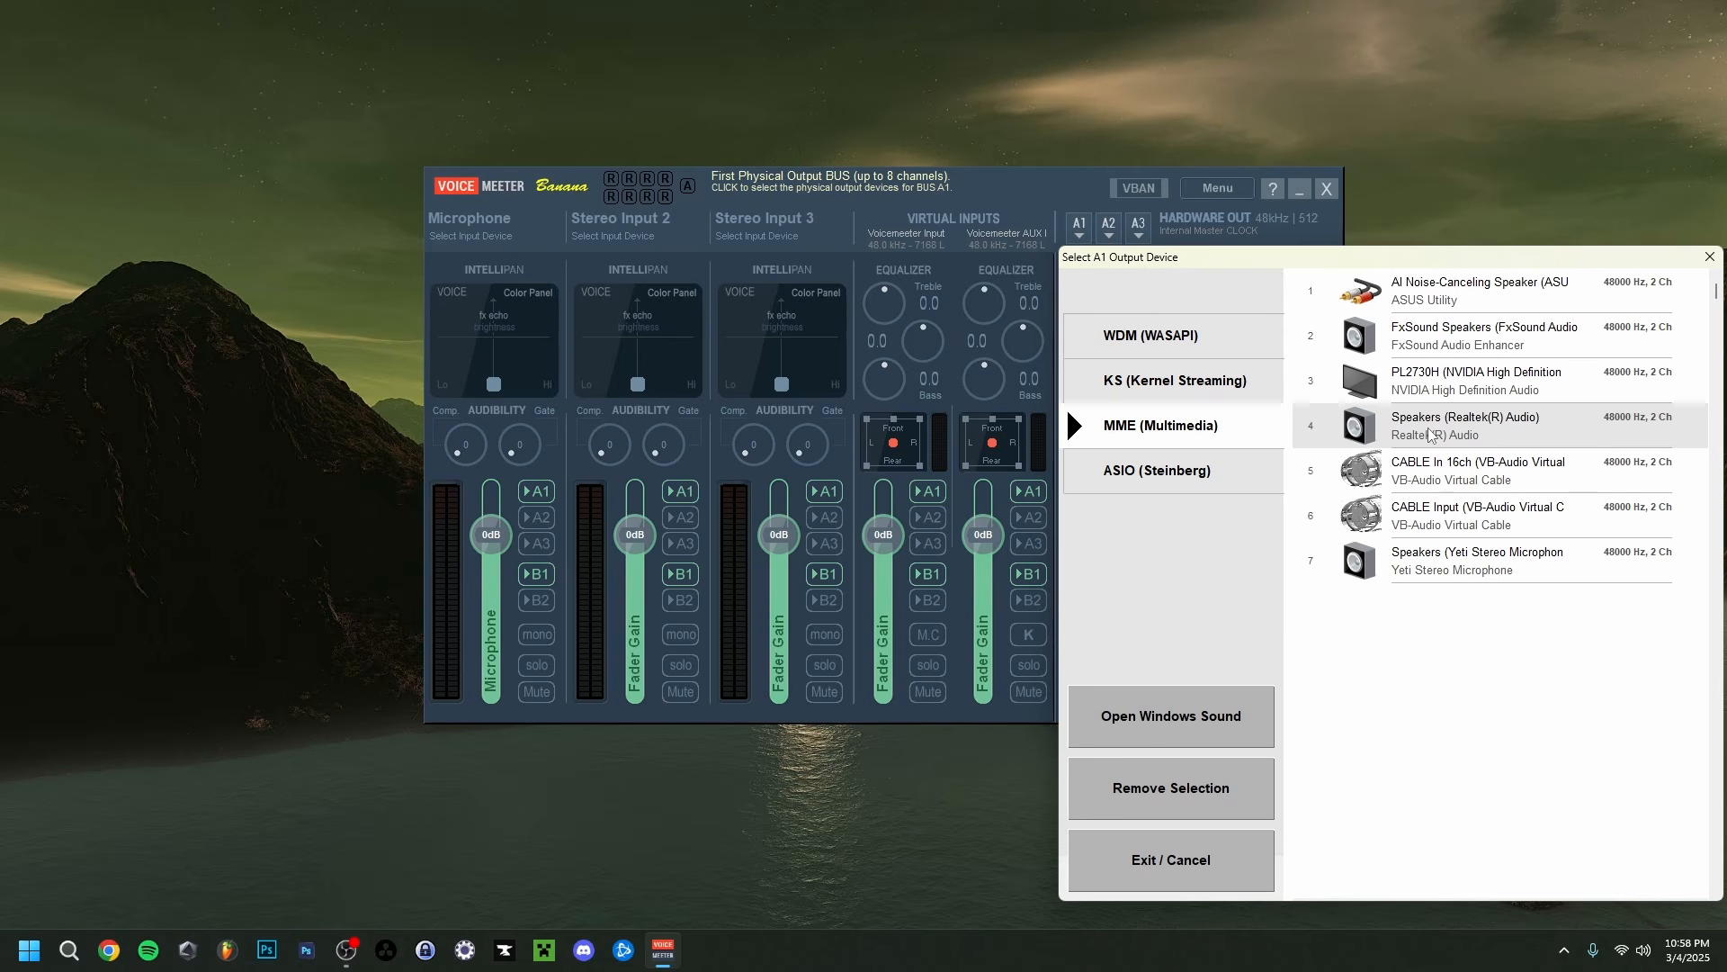
{"action": "left_click", "coordinate": [1424, 525]}
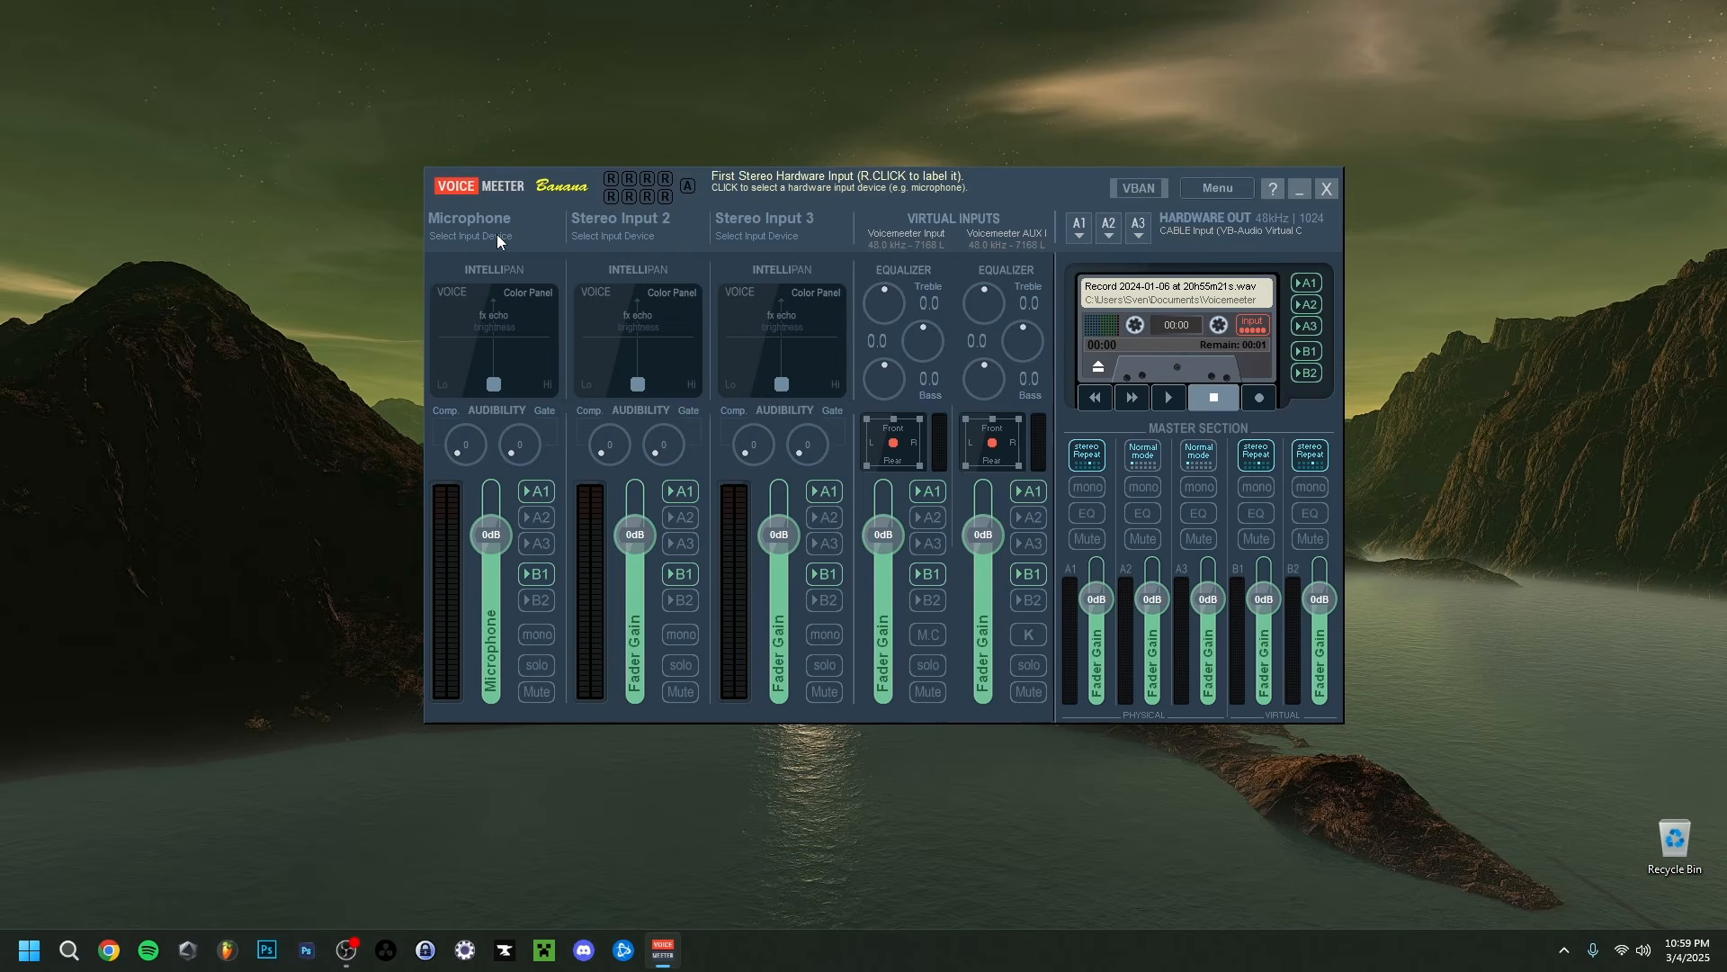
Assign the WDM Yeti Stereo Microphone to the first hardware input and label the strip Microphone
{"action": "left_click", "coordinate": [496, 234]}
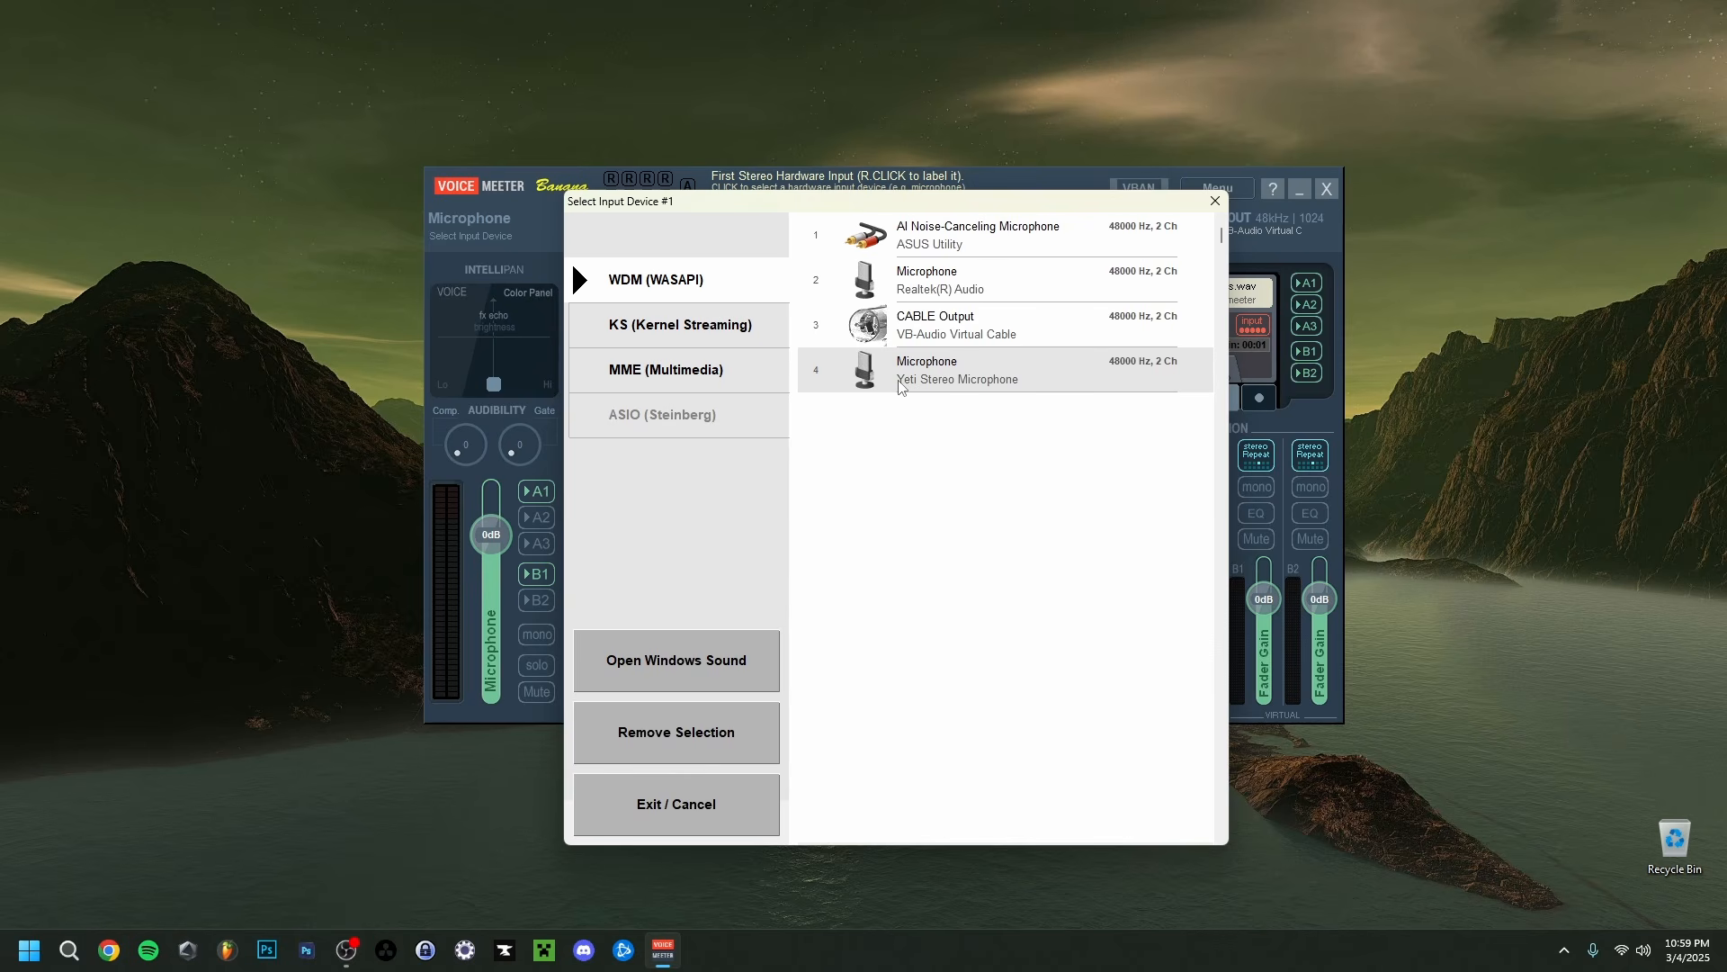
{"action": "left_click", "coordinate": [931, 378]}
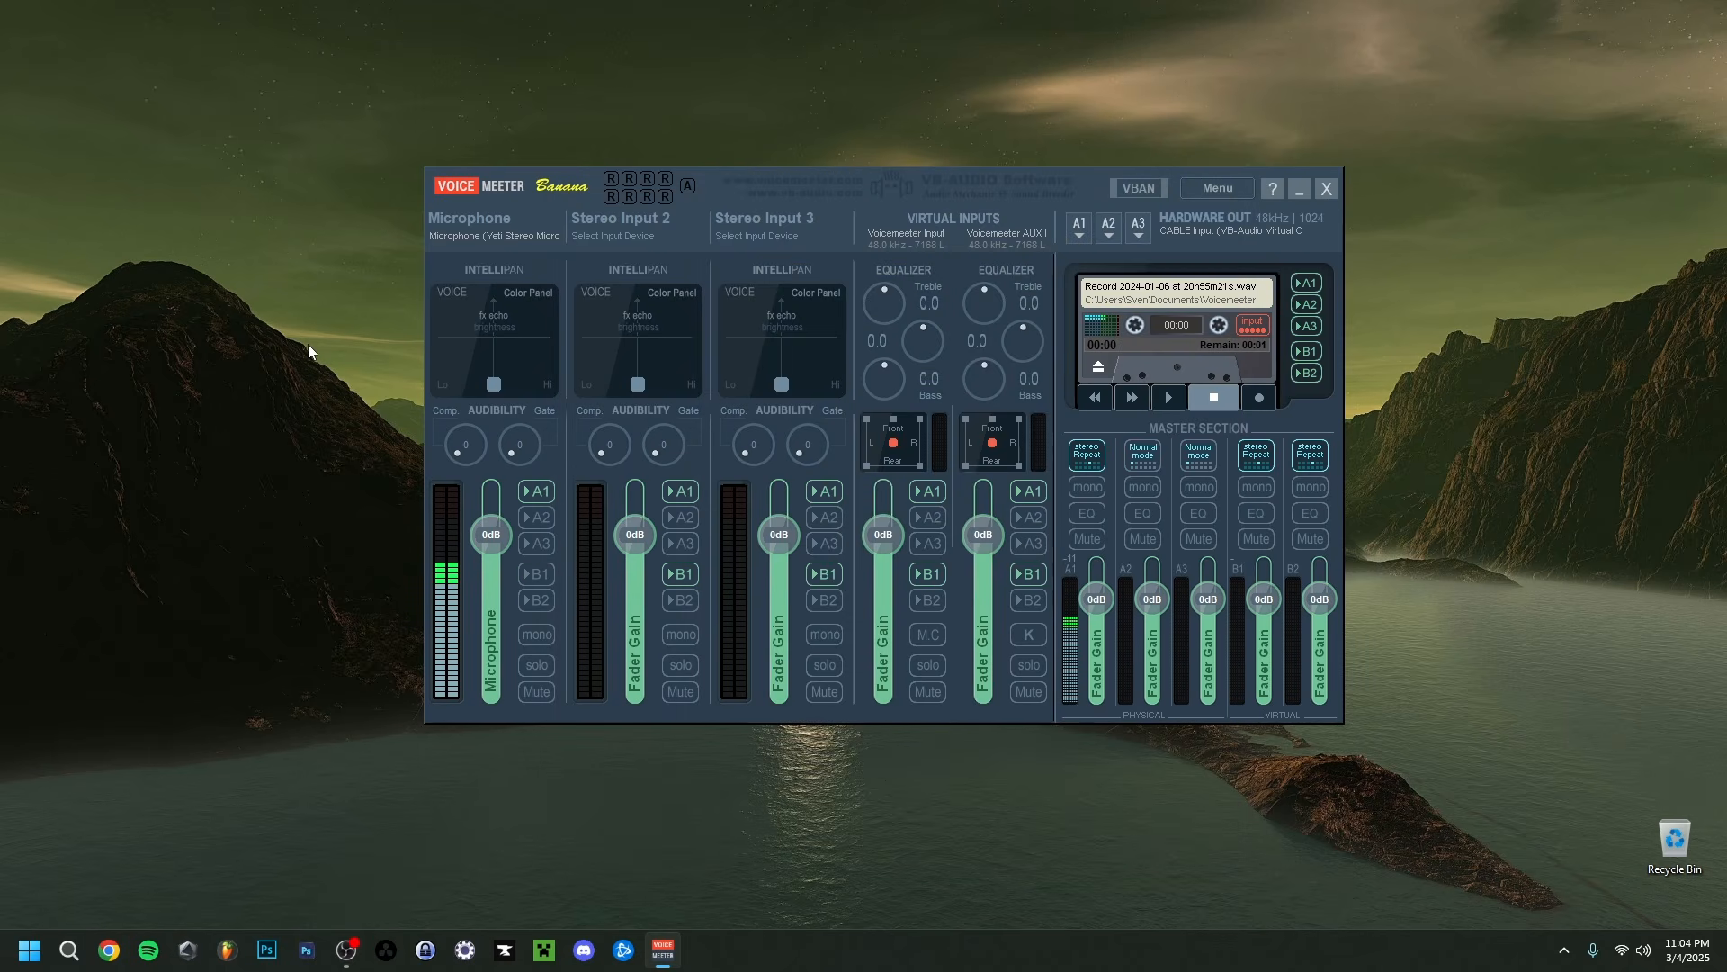
{"action": "right_click", "coordinate": [466, 219]}
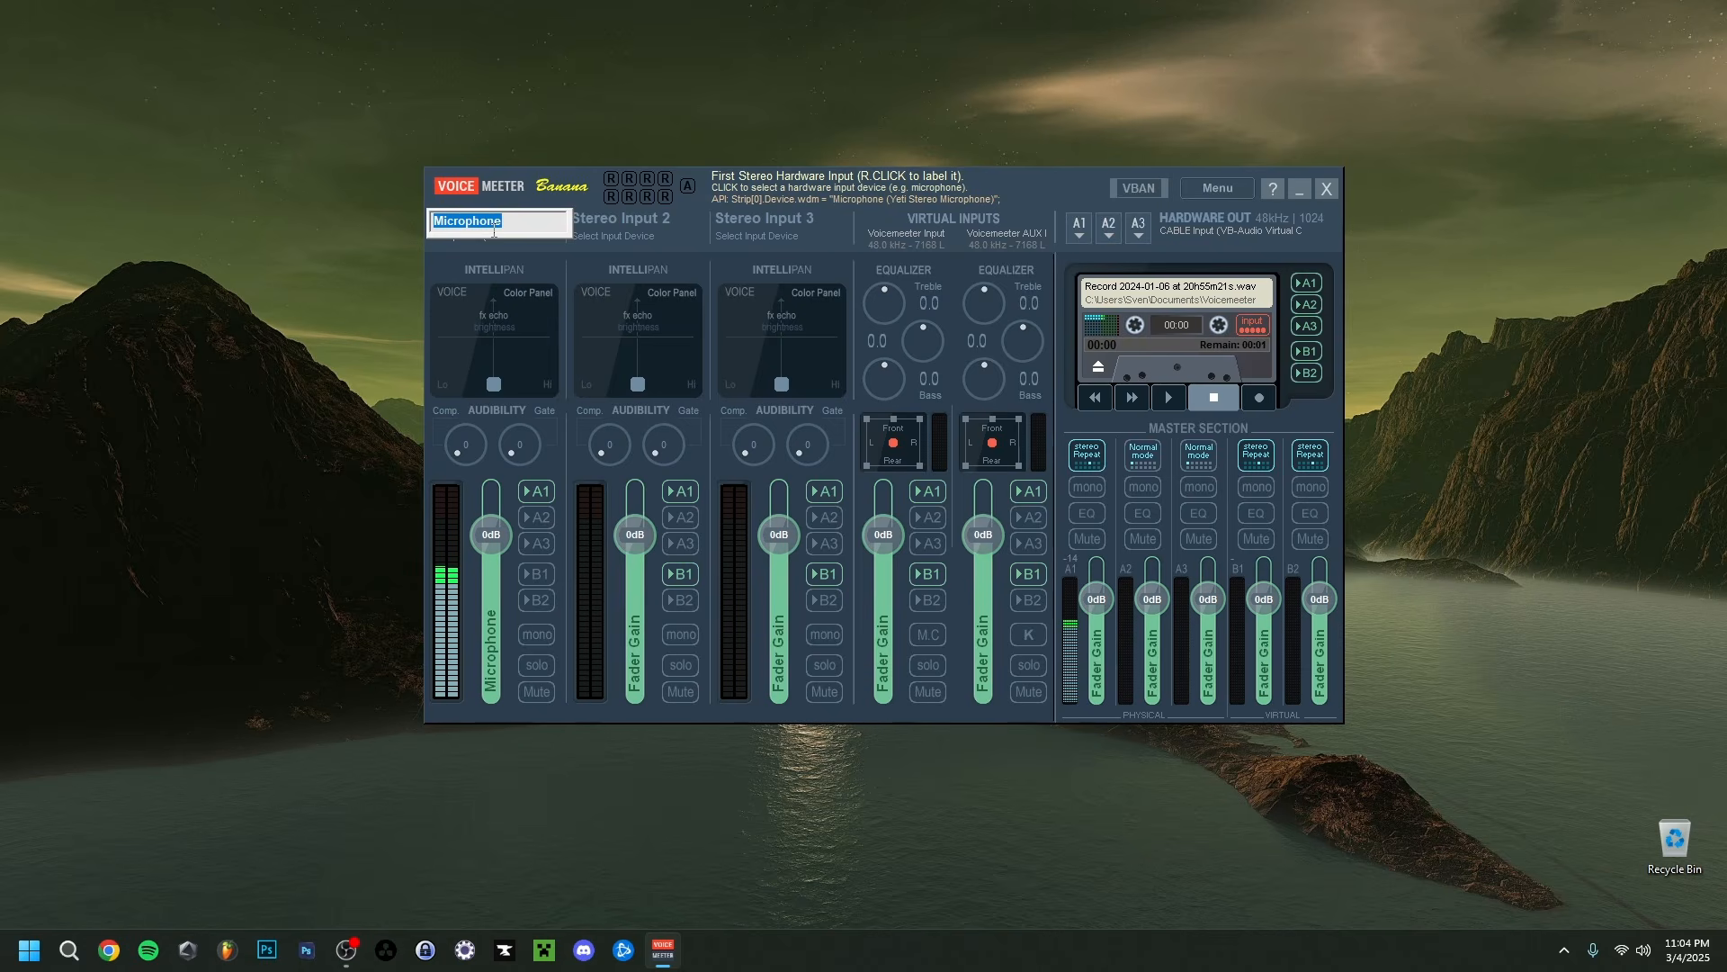
{"action": "key", "text": "Return"}
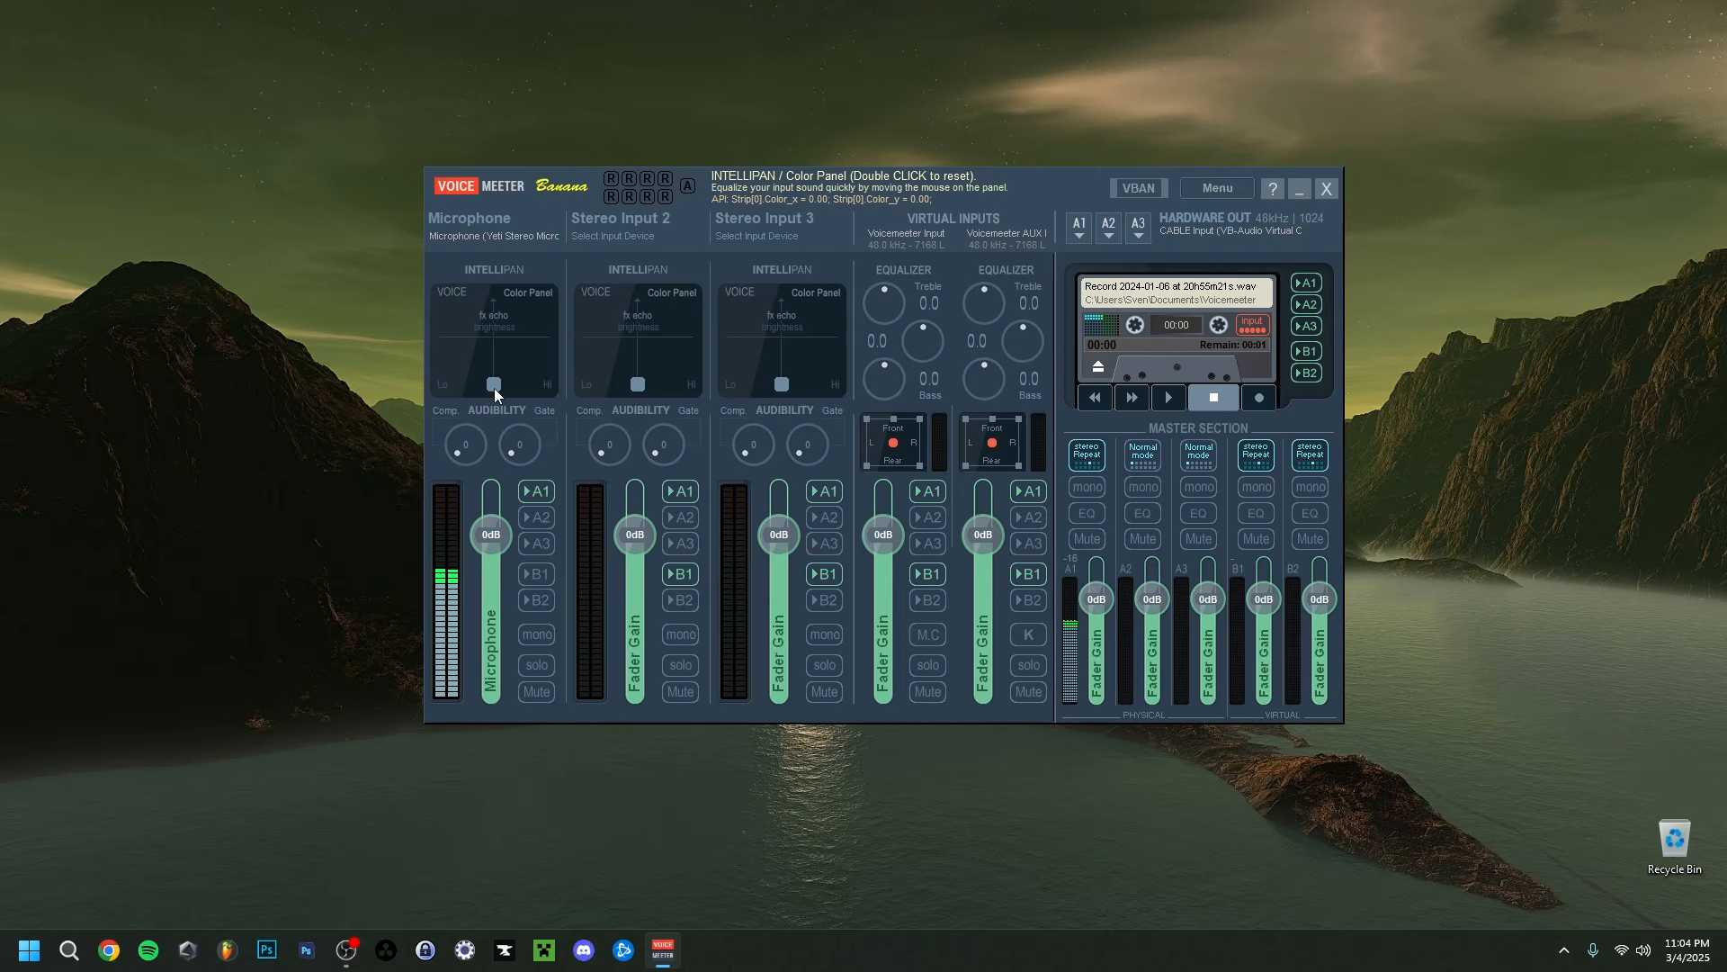
Try out the voice color control on the Microphone strip's IntelliPan pad and switch the pad to Modulation
{"action": "mouse_move", "coordinate": [494, 386]}
{"action": "left_mouse_down"}
{"action": "mouse_move", "coordinate": [469, 372]}
{"action": "mouse_move", "coordinate": [475, 353]}
{"action": "mouse_move", "coordinate": [504, 383]}
{"action": "mouse_move", "coordinate": [521, 364]}
{"action": "mouse_move", "coordinate": [466, 376]}
{"action": "mouse_move", "coordinate": [522, 375]}
{"action": "mouse_move", "coordinate": [523, 335]}
{"action": "mouse_move", "coordinate": [488, 332]}
{"action": "mouse_move", "coordinate": [483, 363]}
{"action": "left_mouse_up"}
{"action": "left_click_drag", "start_coordinate": [478, 377], "coordinate": [483, 362]}
{"action": "right_click", "coordinate": [504, 360]}
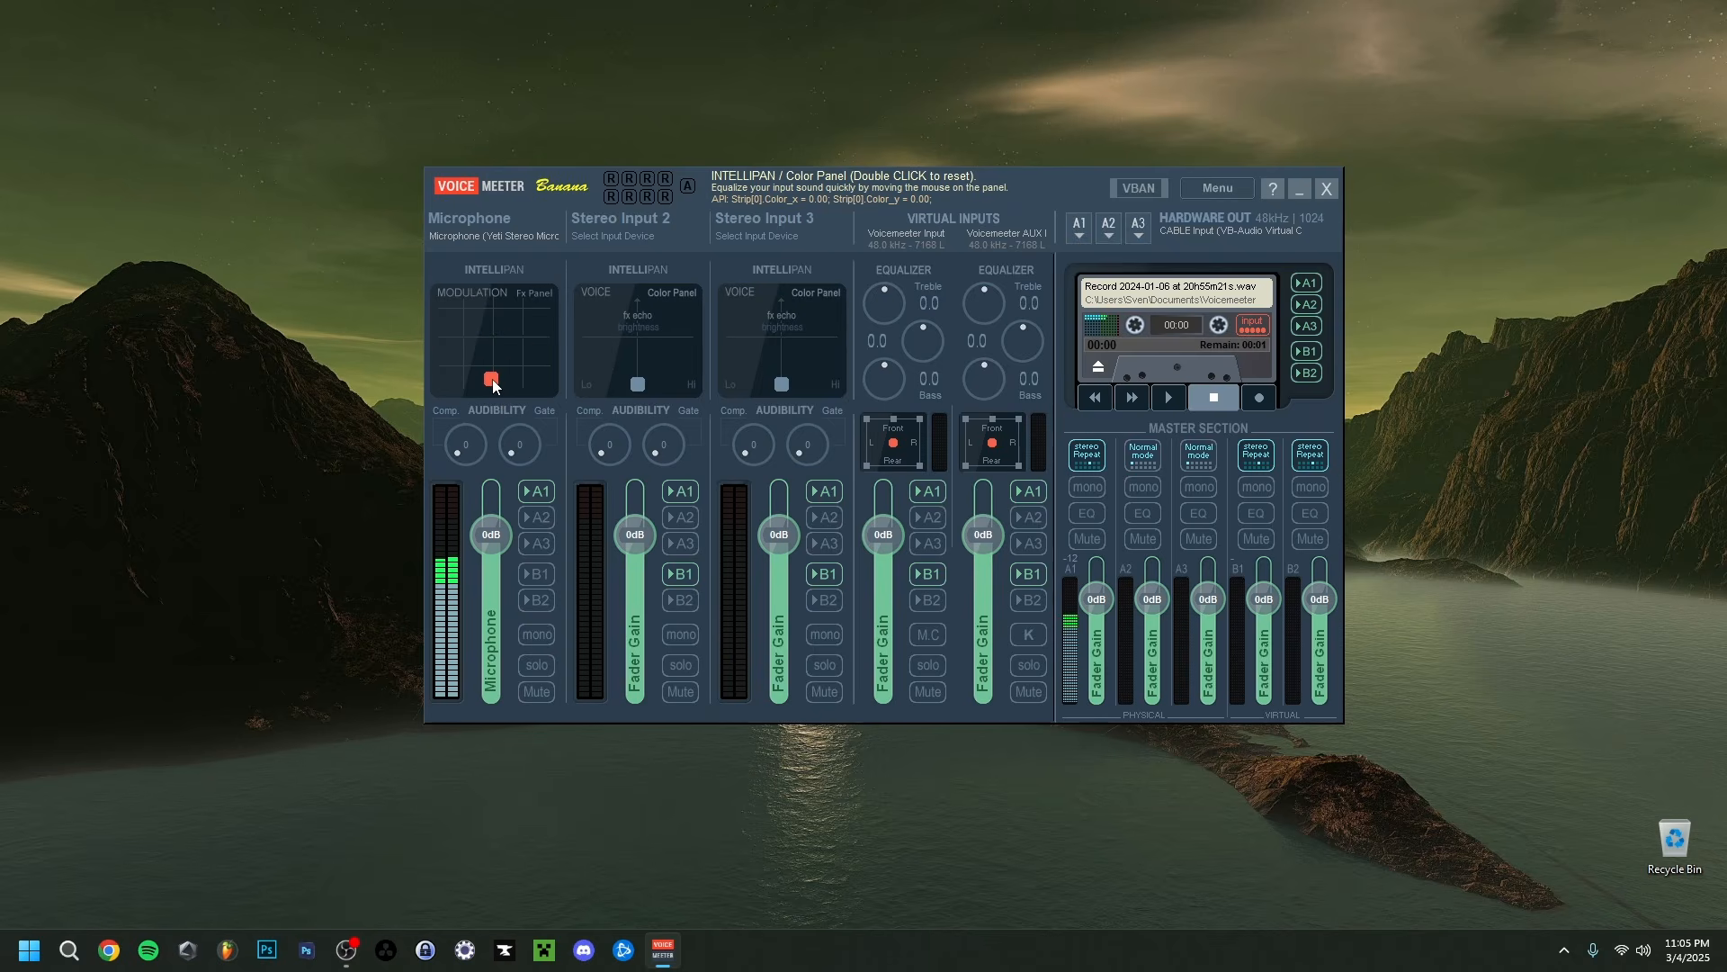
Adjust the modulation control on the Microphone strip's IntelliPan pad and switch the pad to the 3D position panel
{"action": "left_click_drag", "start_coordinate": [493, 381], "coordinate": [482, 383]}
{"action": "left_click_drag", "start_coordinate": [498, 384], "coordinate": [483, 385]}
{"action": "right_click", "coordinate": [504, 355]}
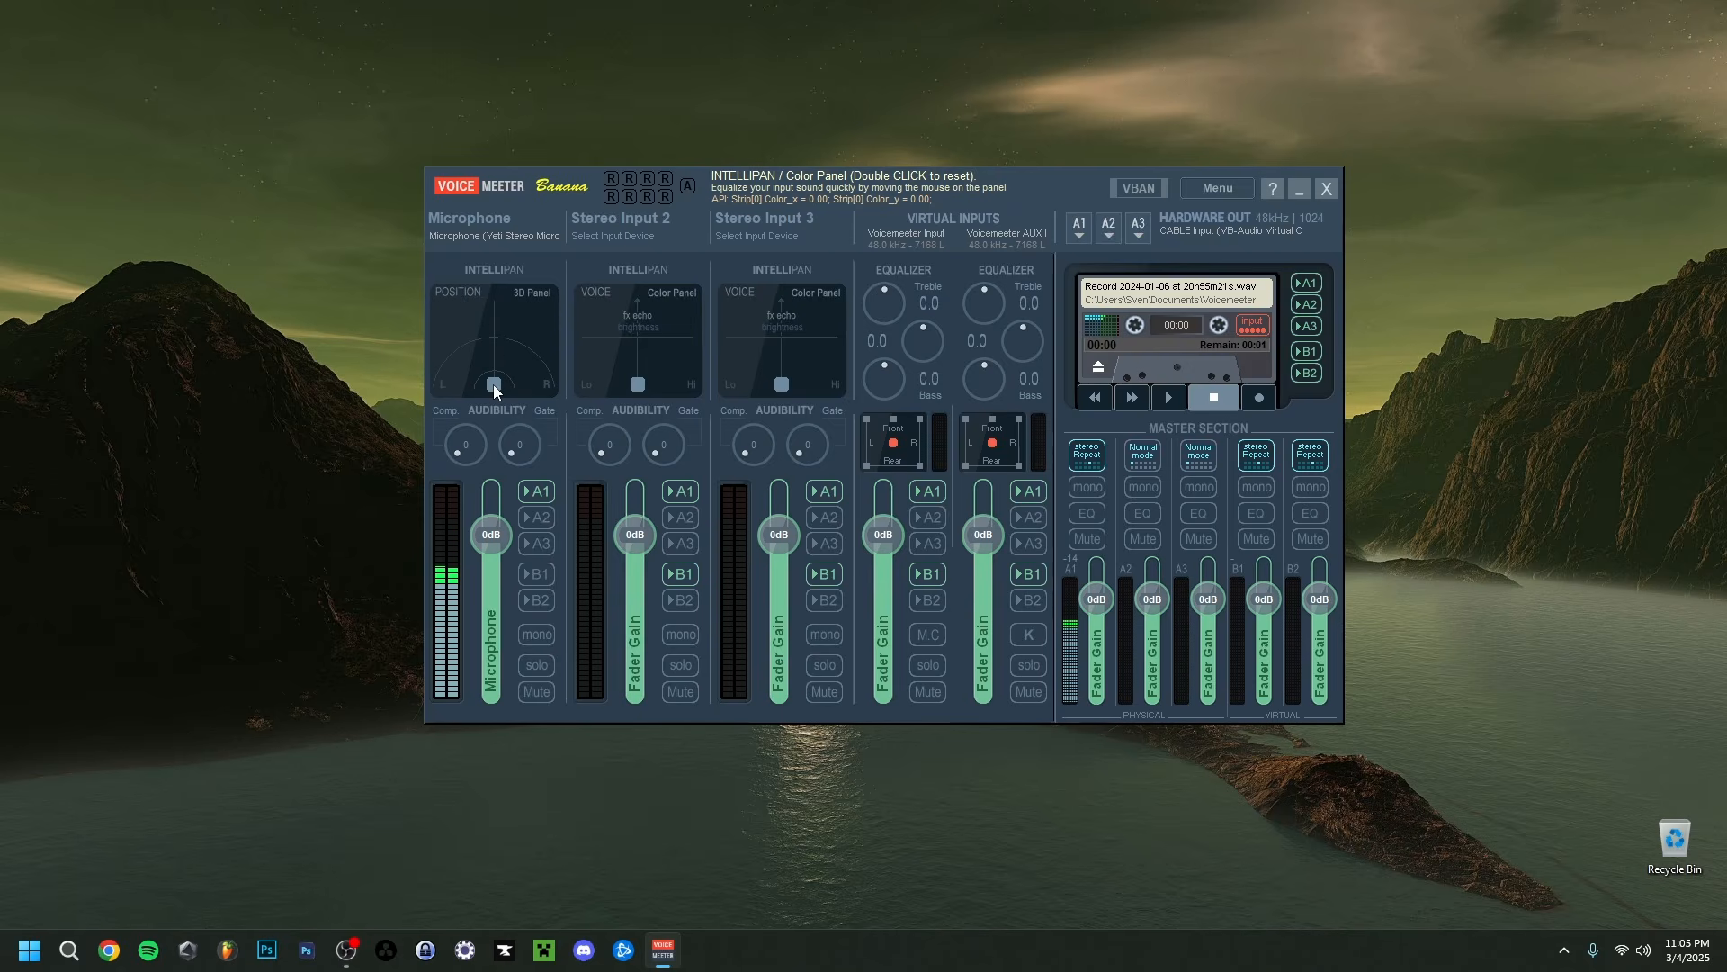
Try moving the microphone's 3D position, reset it, and return the IntelliPan pad to the voice color panel
{"action": "mouse_move", "coordinate": [493, 385]}
{"action": "left_mouse_down"}
{"action": "mouse_move", "coordinate": [450, 396]}
{"action": "mouse_move", "coordinate": [549, 394]}
{"action": "mouse_move", "coordinate": [477, 398]}
{"action": "mouse_move", "coordinate": [502, 365]}
{"action": "mouse_move", "coordinate": [482, 367]}
{"action": "mouse_move", "coordinate": [507, 364]}
{"action": "left_mouse_up"}
{"action": "double_click", "coordinate": [506, 359]}
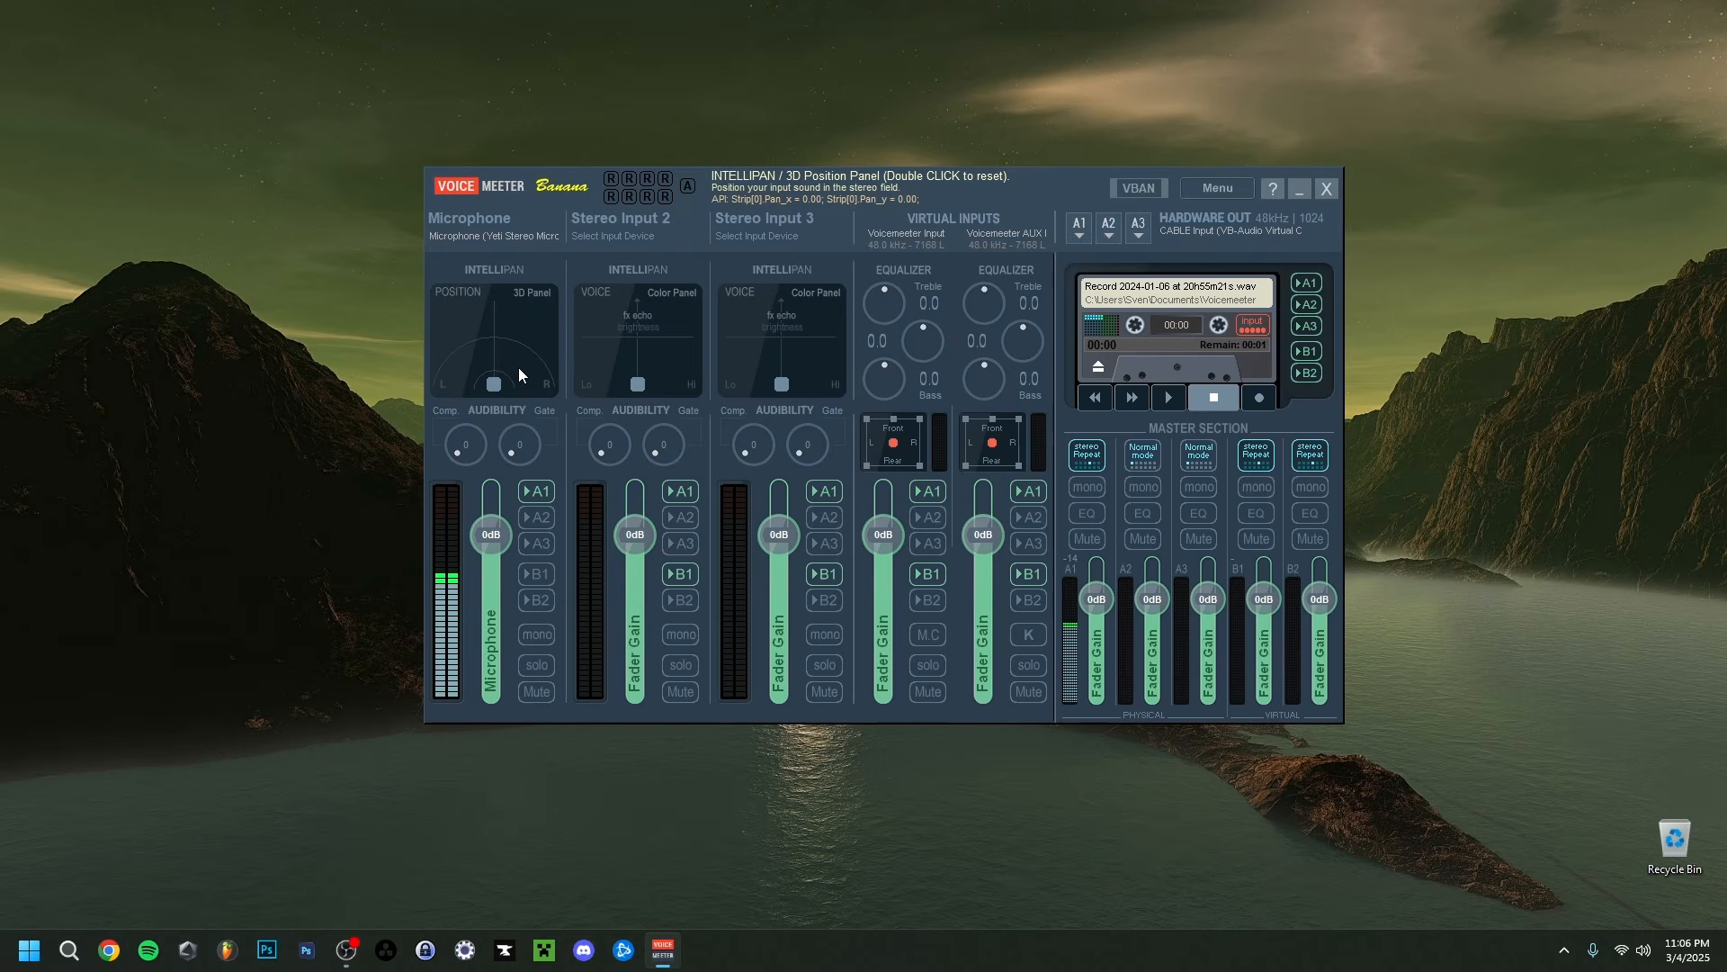
{"action": "right_click", "coordinate": [498, 351]}
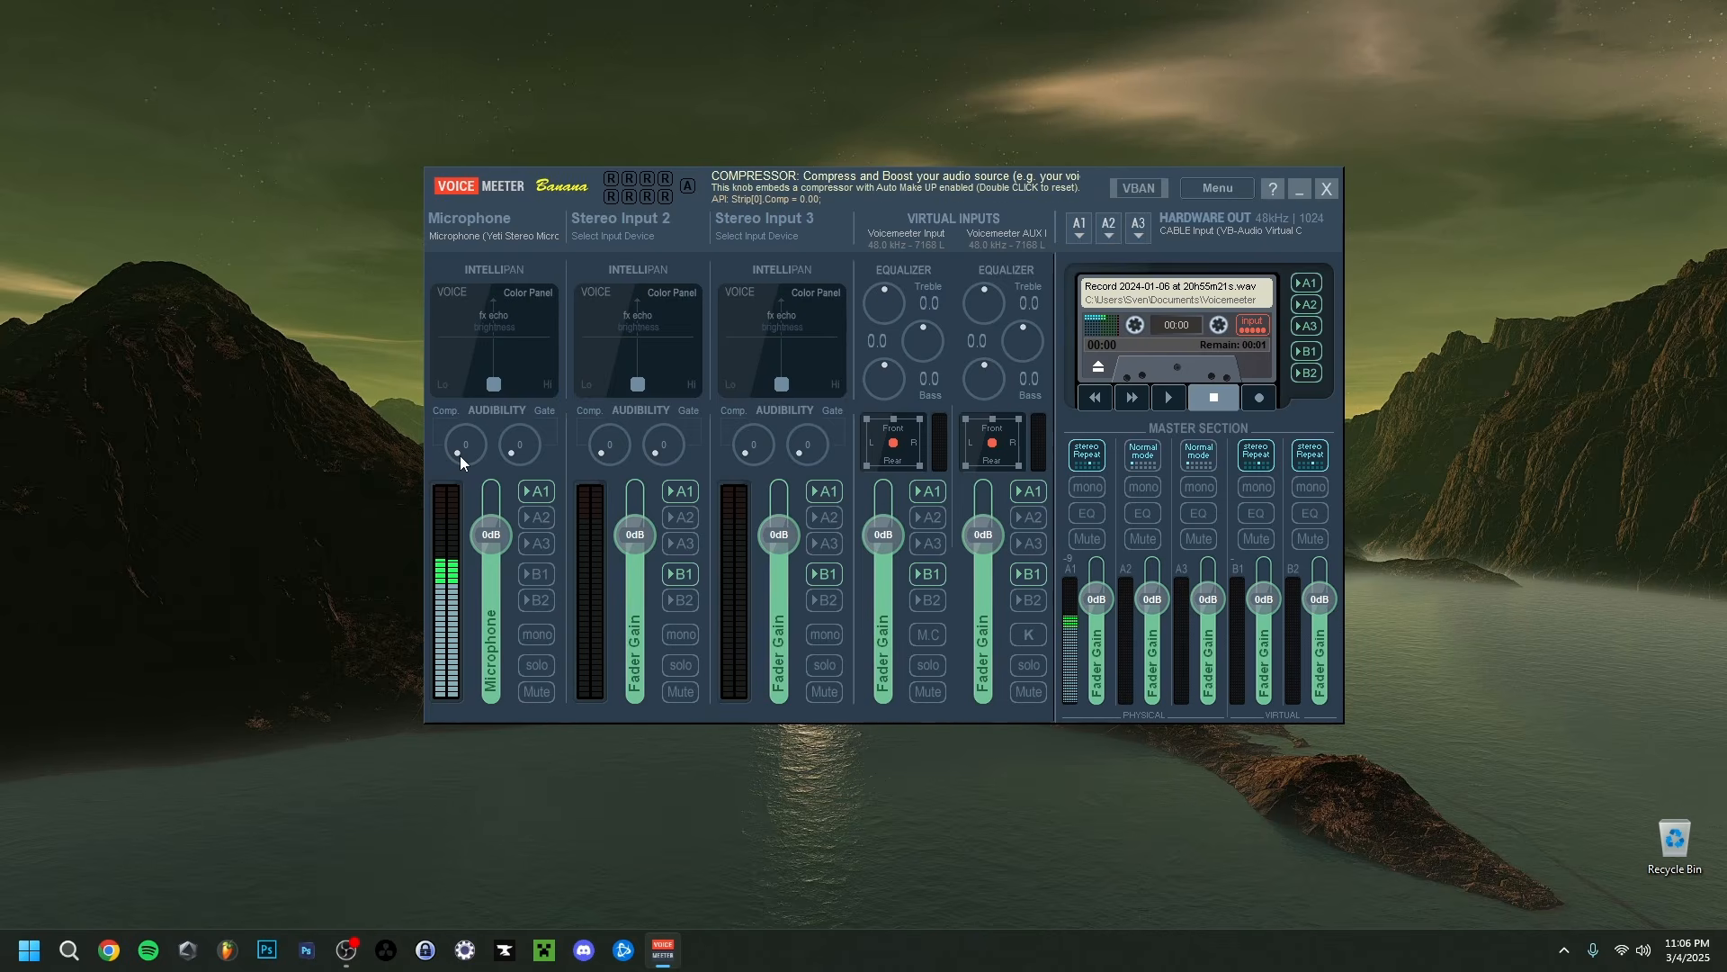
Try out the Microphone strip's compressor and gate knobs and reset each to 0
{"action": "left_click_drag", "start_coordinate": [456, 451], "coordinate": [439, 436]}
{"action": "double_click", "coordinate": [453, 447]}
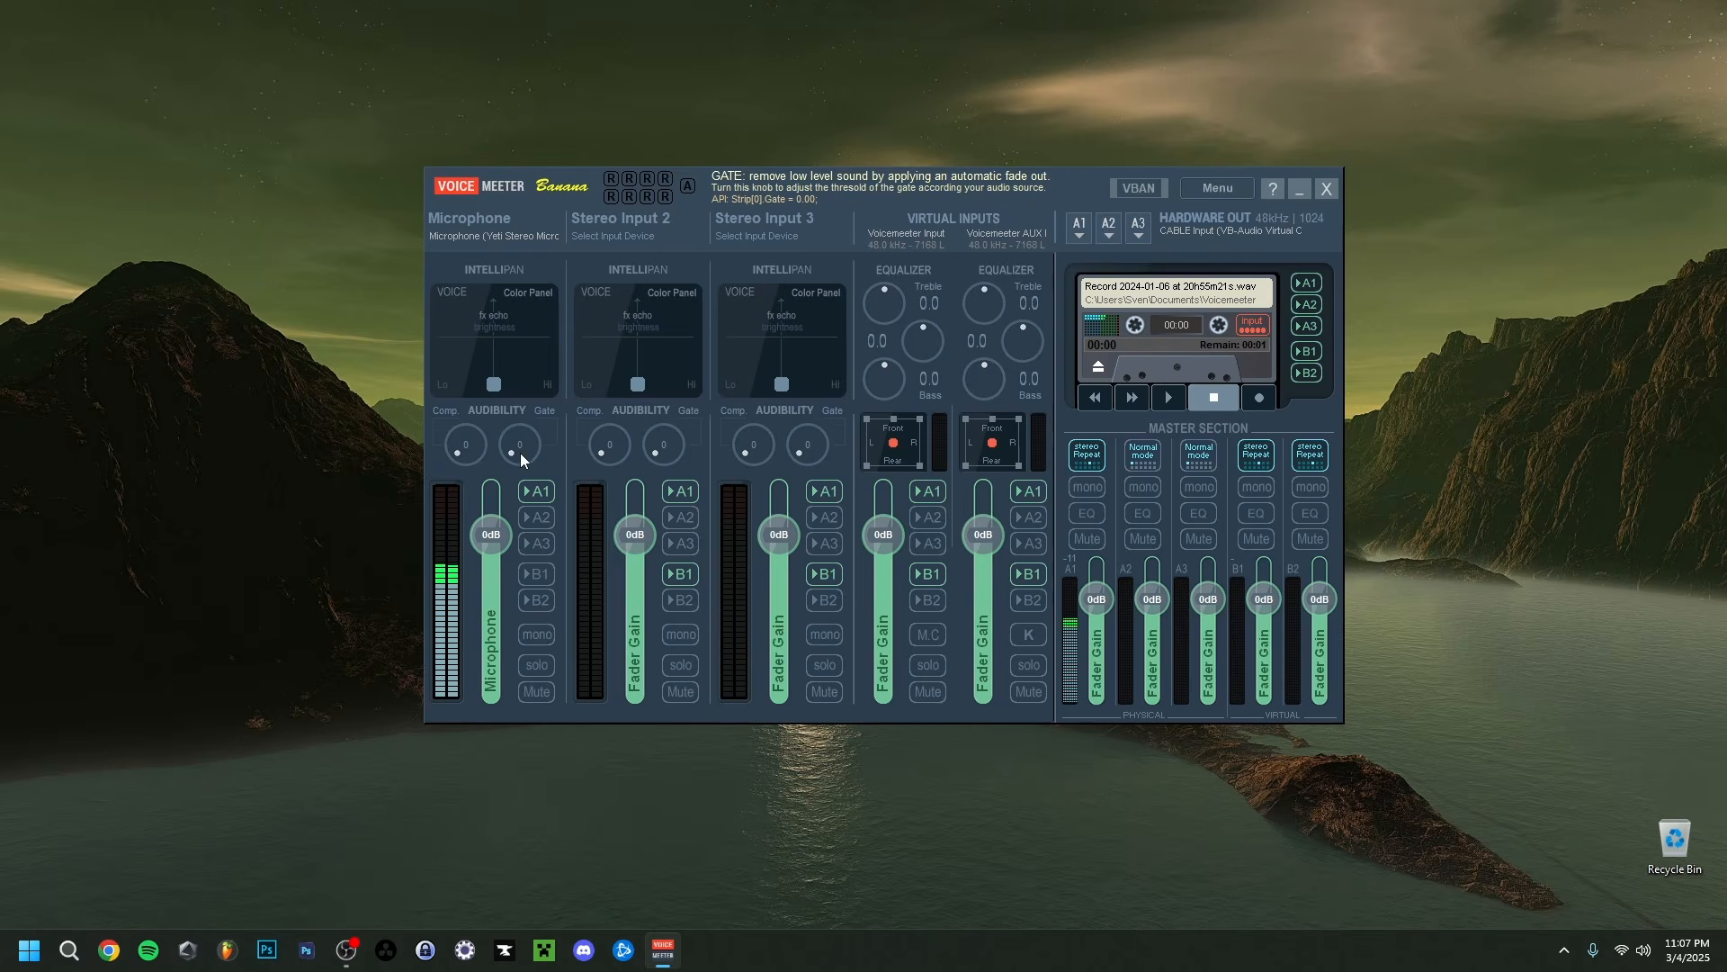
{"action": "mouse_move", "coordinate": [520, 455]}
{"action": "left_mouse_down"}
{"action": "mouse_move", "coordinate": [509, 432]}
{"action": "mouse_move", "coordinate": [505, 450]}
{"action": "left_mouse_up"}
{"action": "left_click_drag", "start_coordinate": [495, 410], "coordinate": [496, 454]}
{"action": "double_click", "coordinate": [527, 448]}
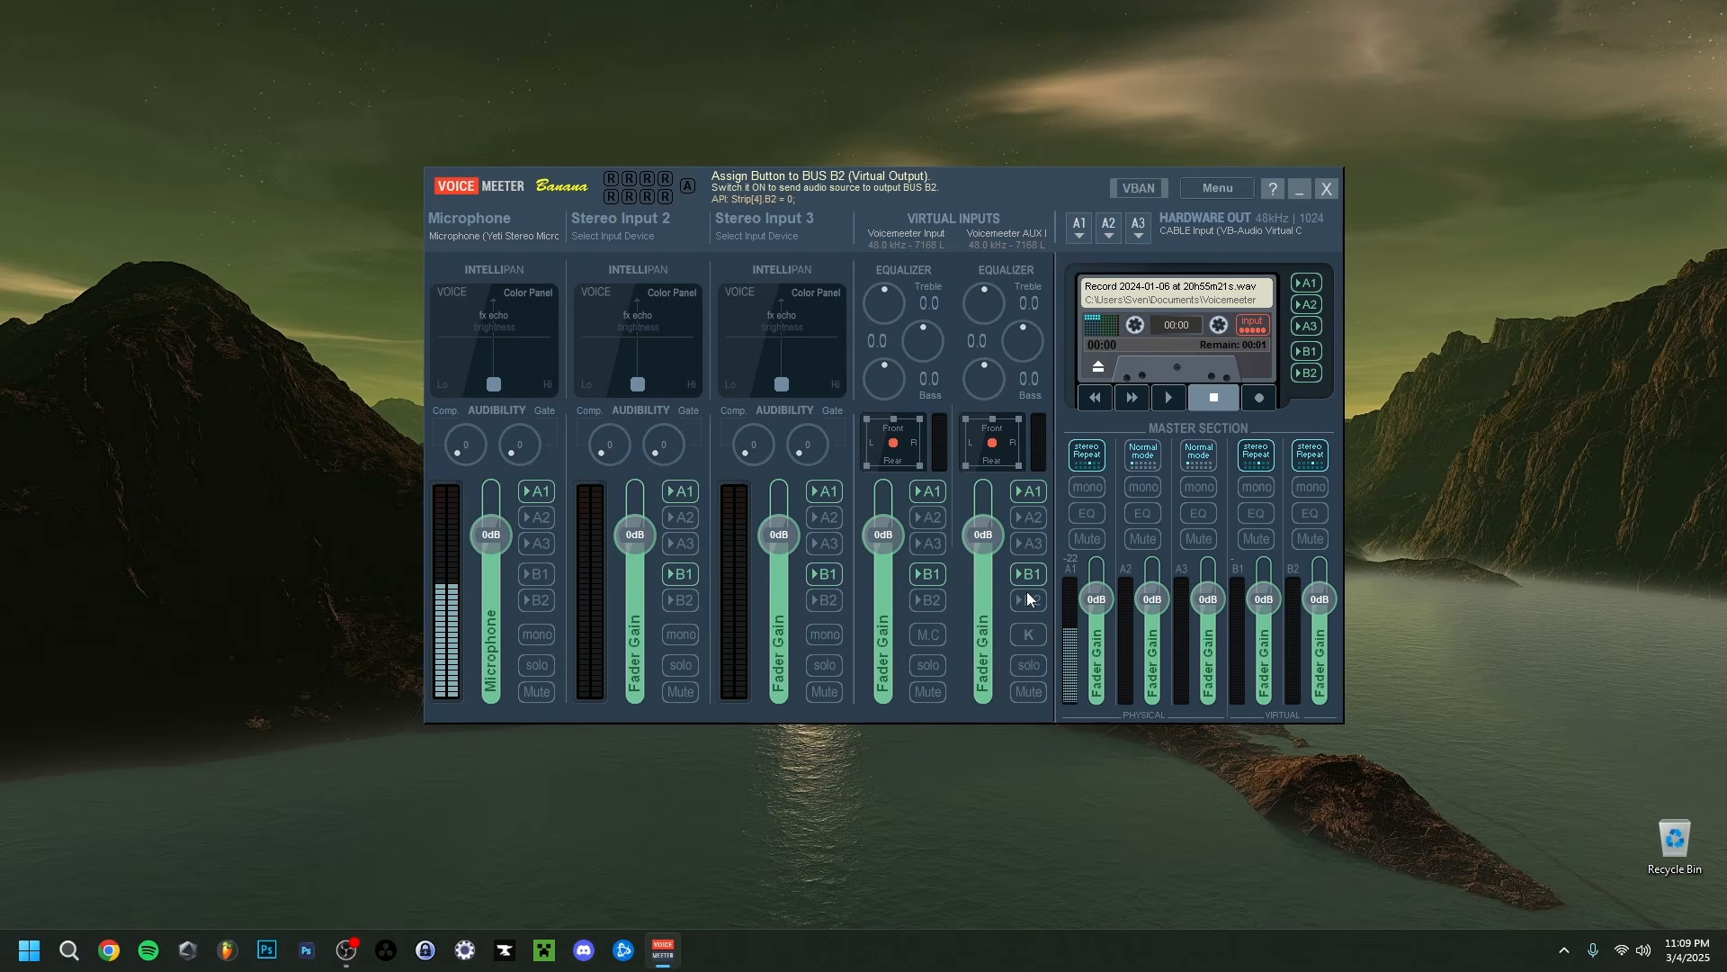
Try toggling the Microphone strip's B1 output assignment and mono mode, restoring both
{"action": "left_click", "coordinate": [531, 574]}
{"action": "left_click", "coordinate": [528, 574]}
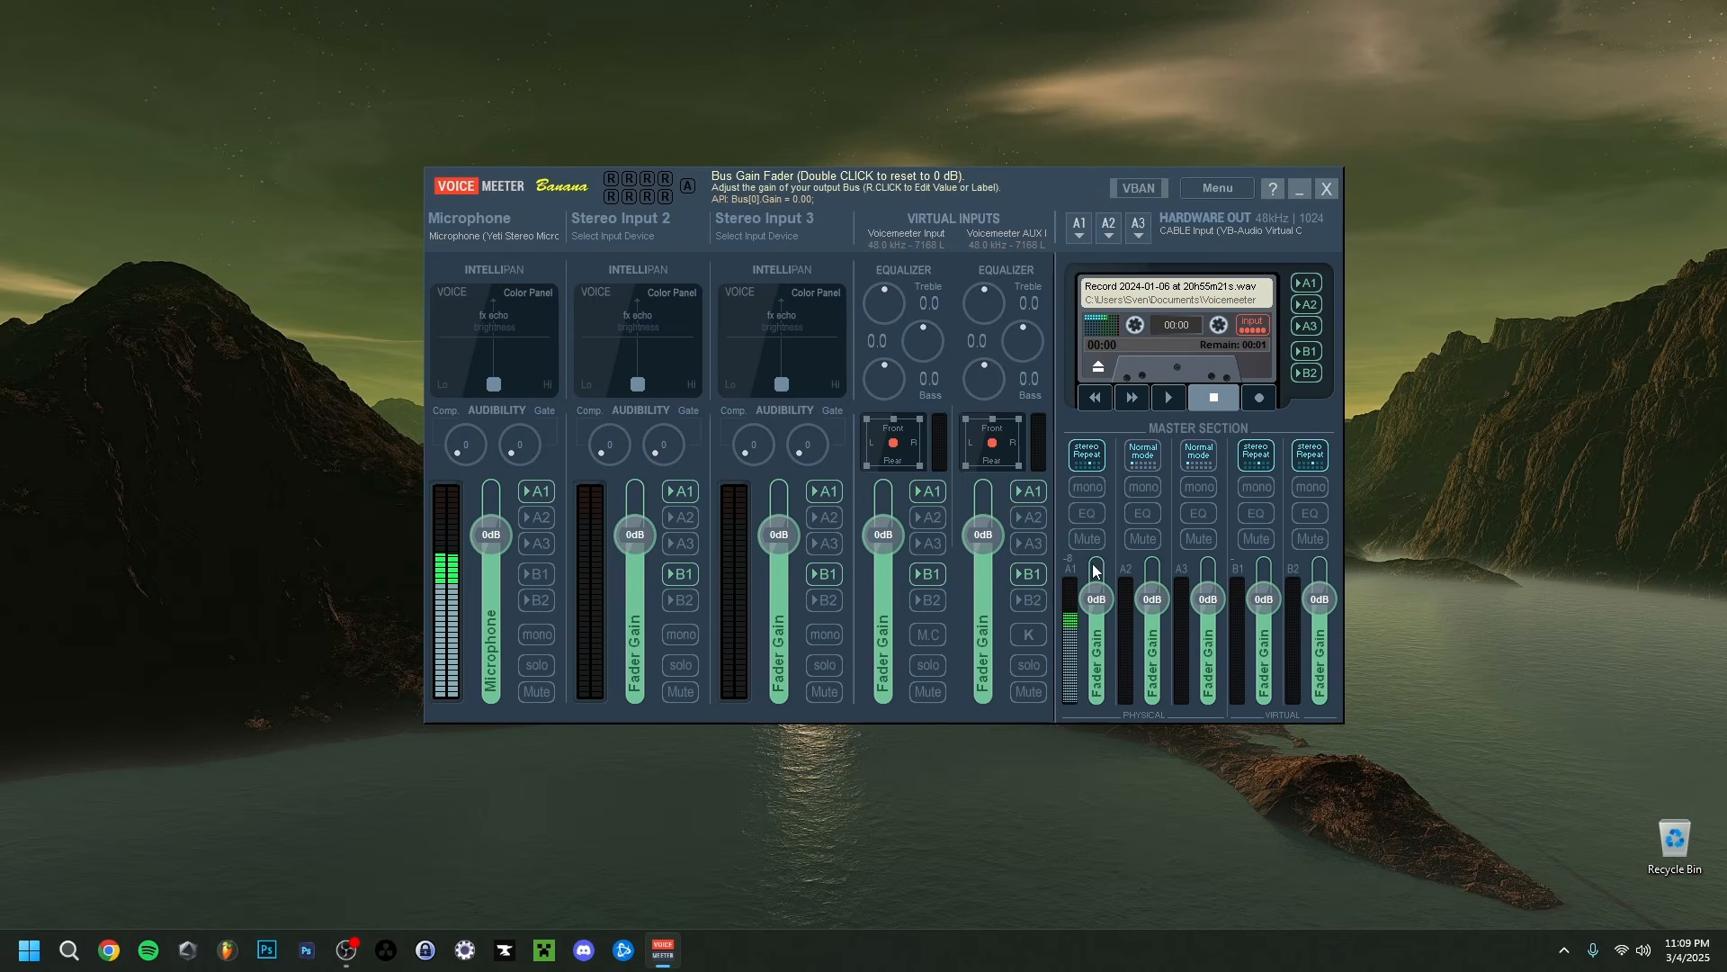
{"action": "left_click", "coordinate": [538, 637]}
{"action": "left_click", "coordinate": [547, 635]}
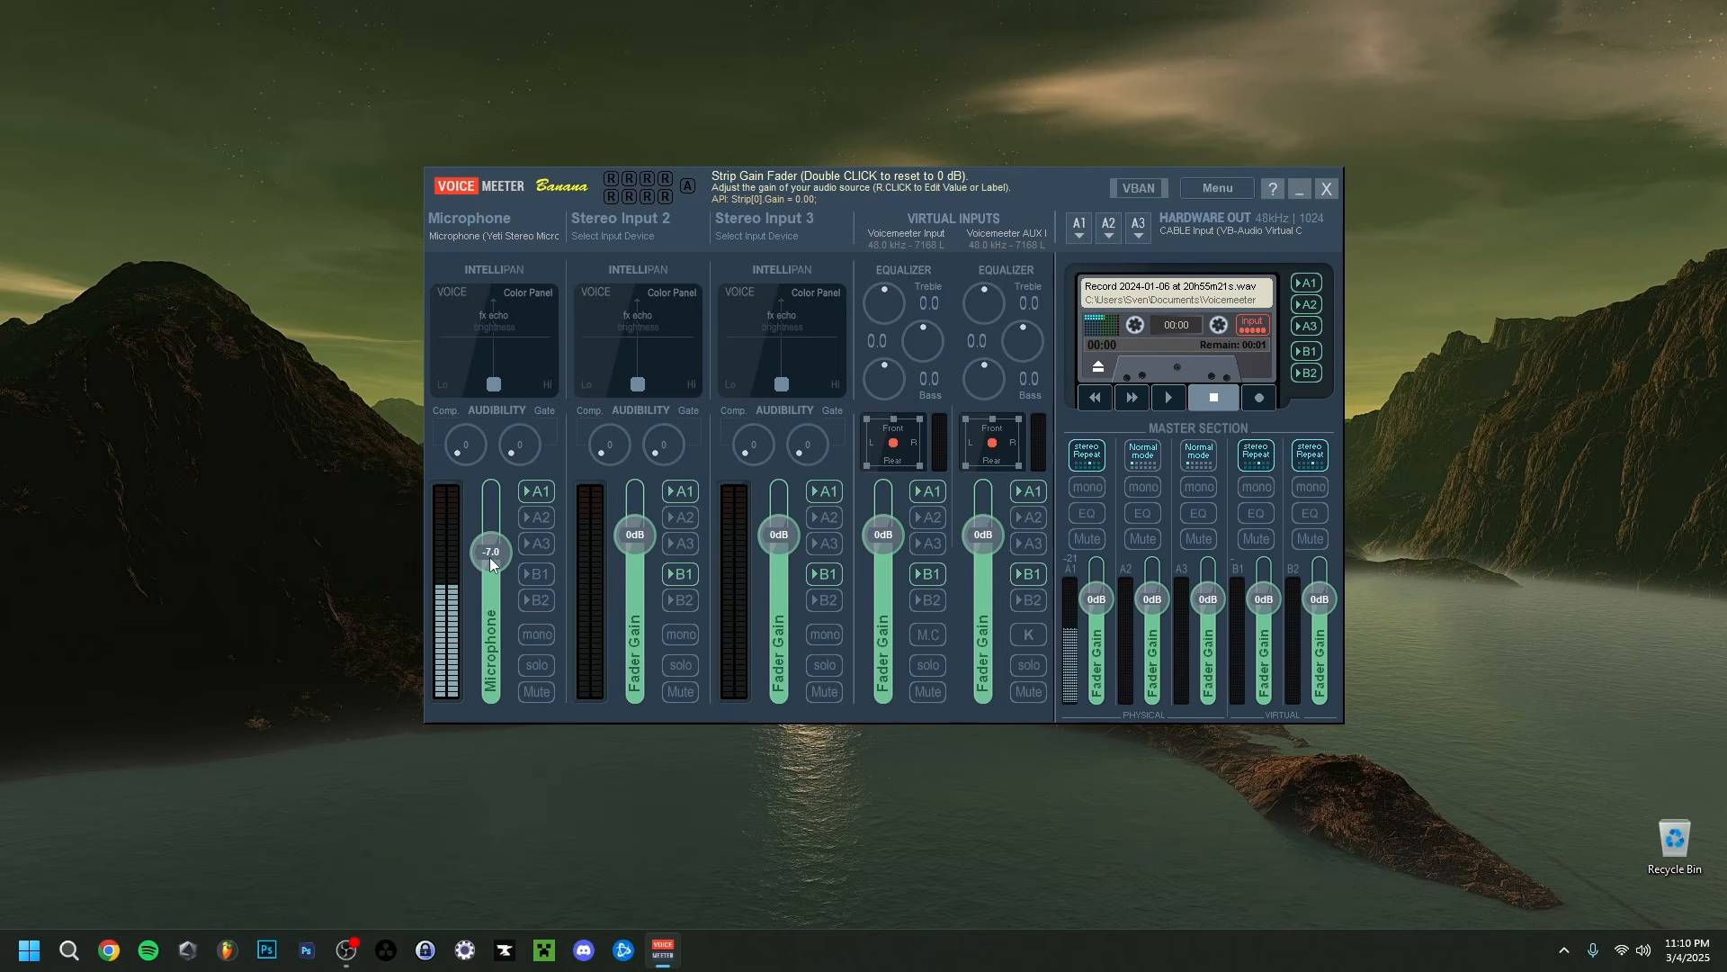
Try out the Microphone strip's gain fader and level limiter, restore both, and open the strip's context options
{"action": "left_click_drag", "start_coordinate": [491, 559], "coordinate": [491, 540]}
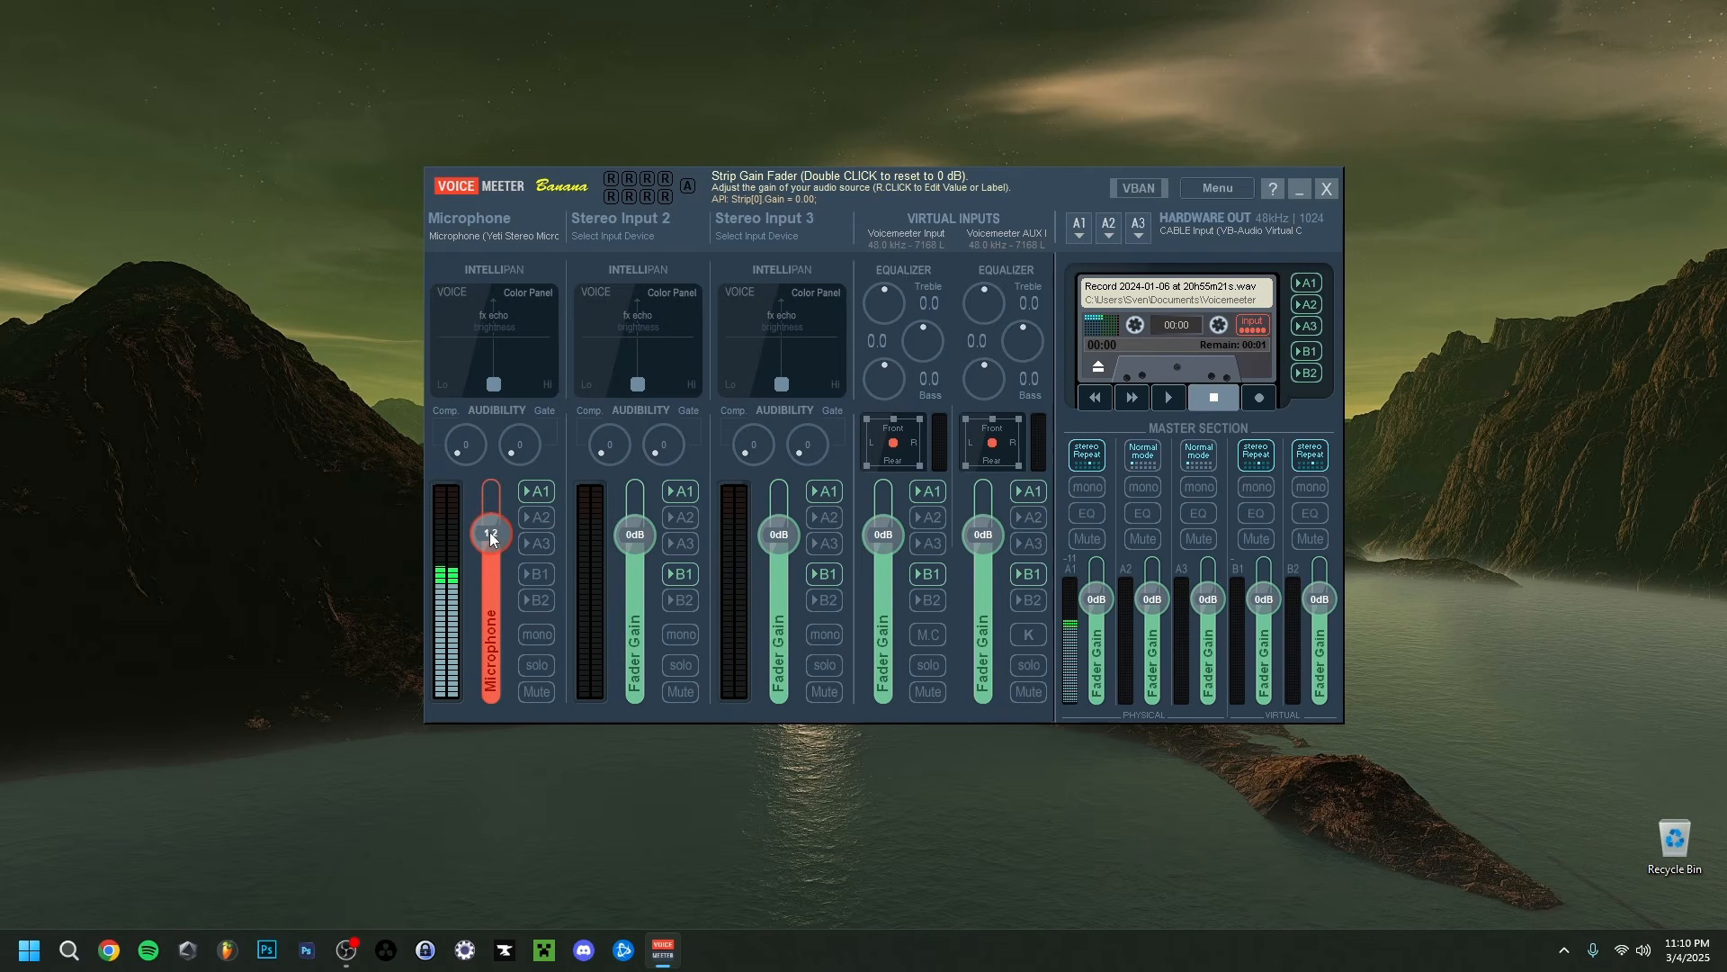
{"action": "double_click", "coordinate": [487, 537]}
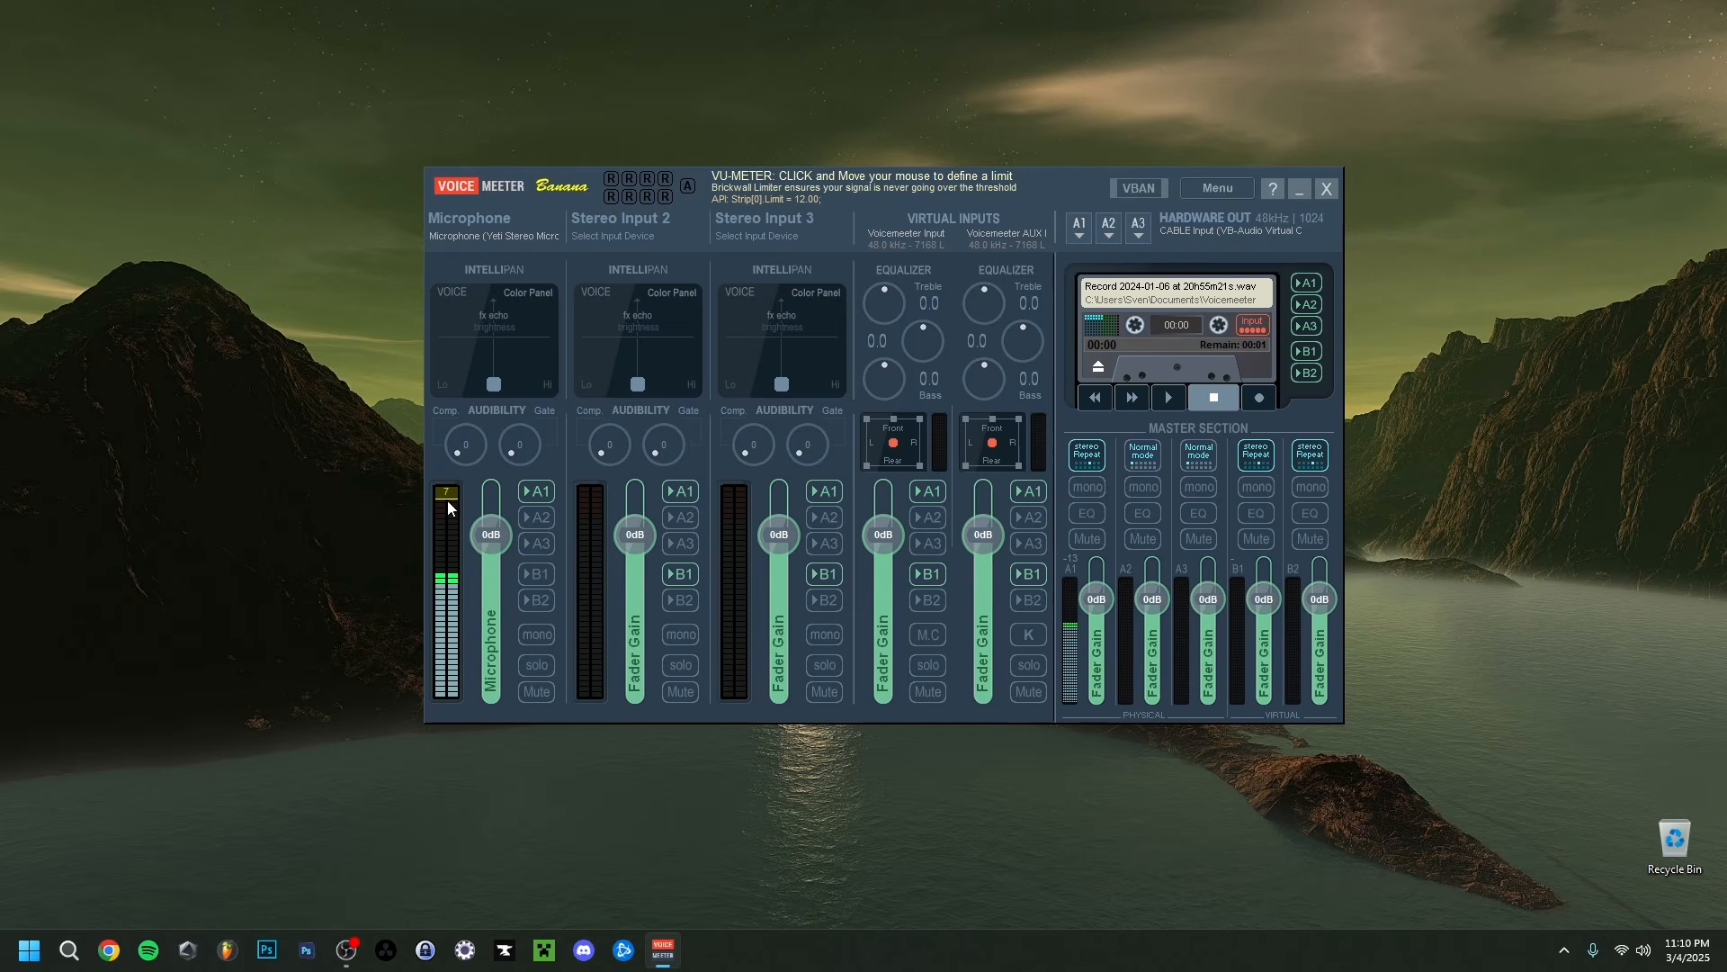
{"action": "left_click_drag", "start_coordinate": [446, 500], "coordinate": [448, 516]}
{"action": "left_click_drag", "start_coordinate": [448, 517], "coordinate": [446, 526]}
{"action": "left_click_drag", "start_coordinate": [444, 529], "coordinate": [448, 489]}
{"action": "mouse_move", "coordinate": [445, 502]}
{"action": "left_mouse_down"}
{"action": "mouse_move", "coordinate": [447, 519]}
{"action": "mouse_move", "coordinate": [450, 480]}
{"action": "left_mouse_up"}
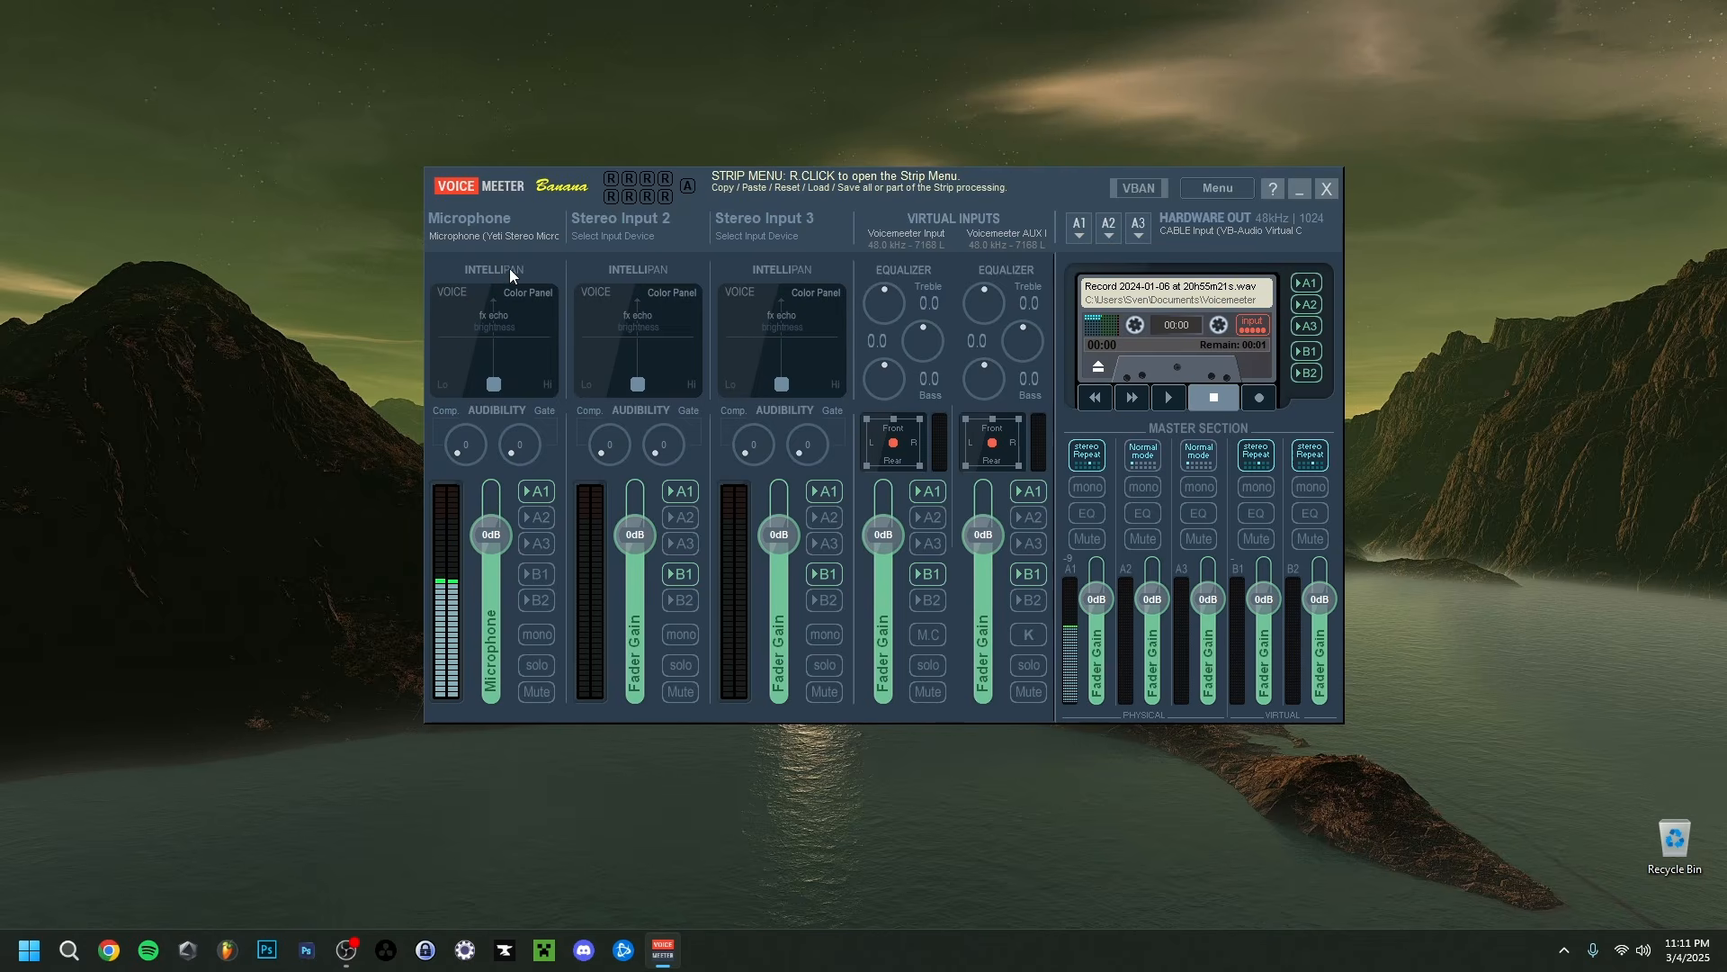
{"action": "right_click", "coordinate": [510, 268]}
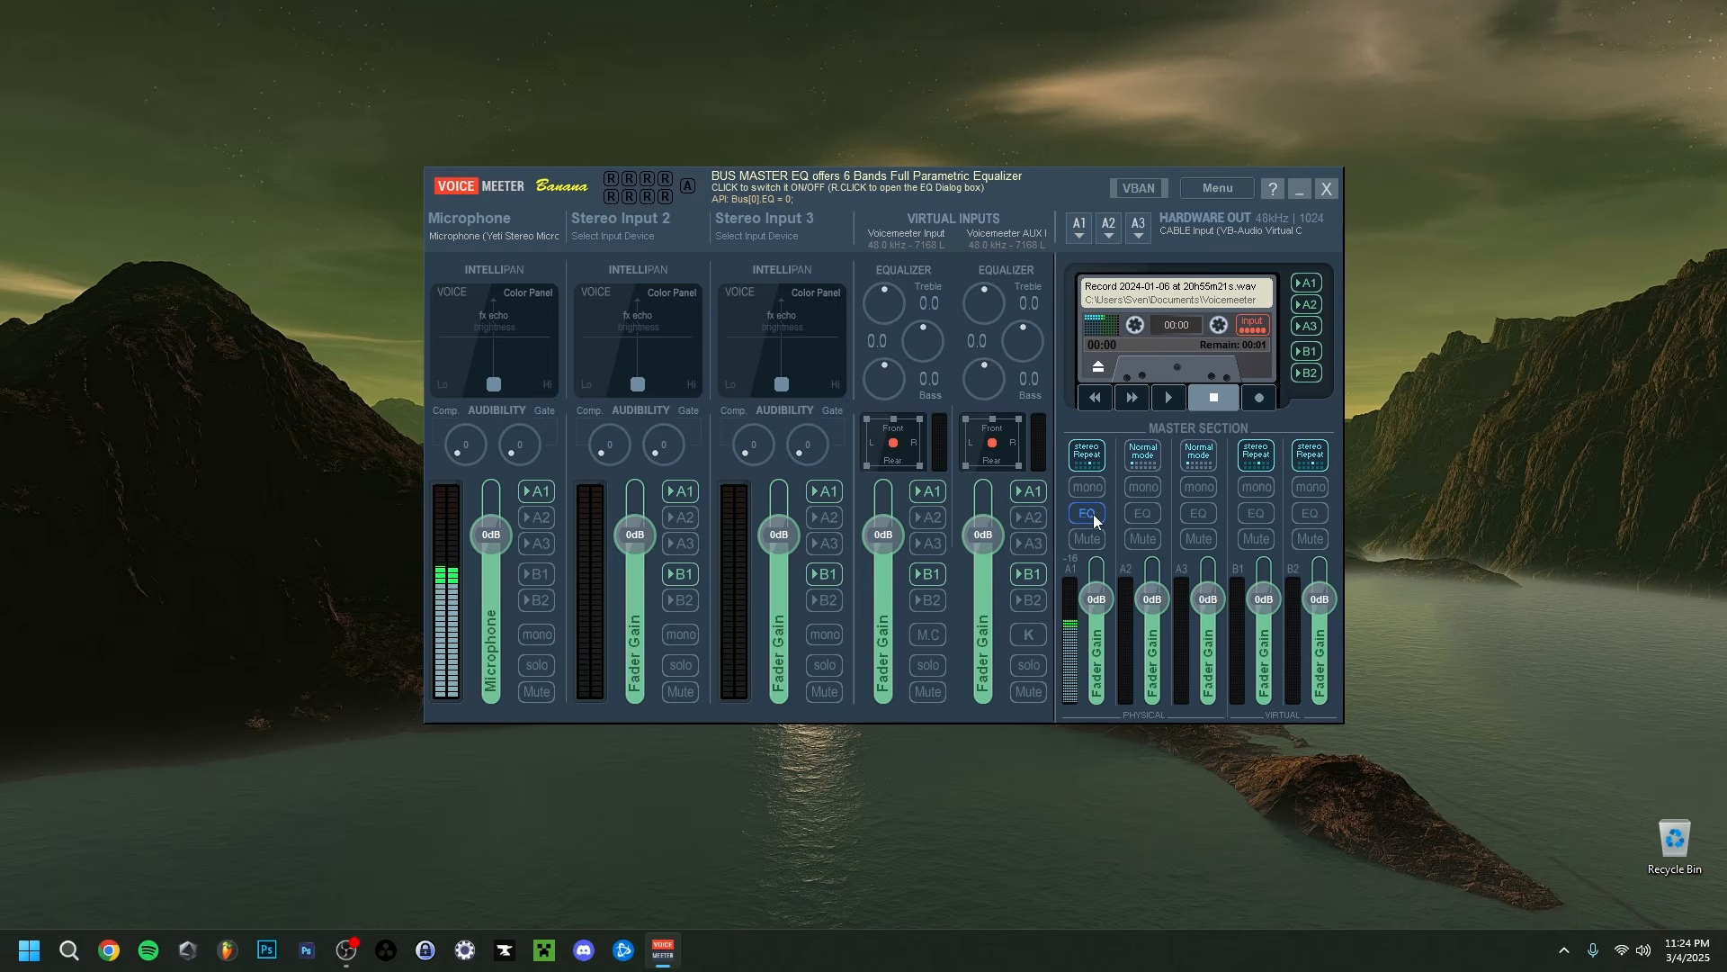
Enable the equalizer on output bus A1, open its parametric settings, and try out the first band's controls
{"action": "left_click", "coordinate": [1088, 516]}
{"action": "right_click", "coordinate": [1089, 516]}
{"action": "left_click_drag", "start_coordinate": [1343, 421], "coordinate": [1120, 248]}
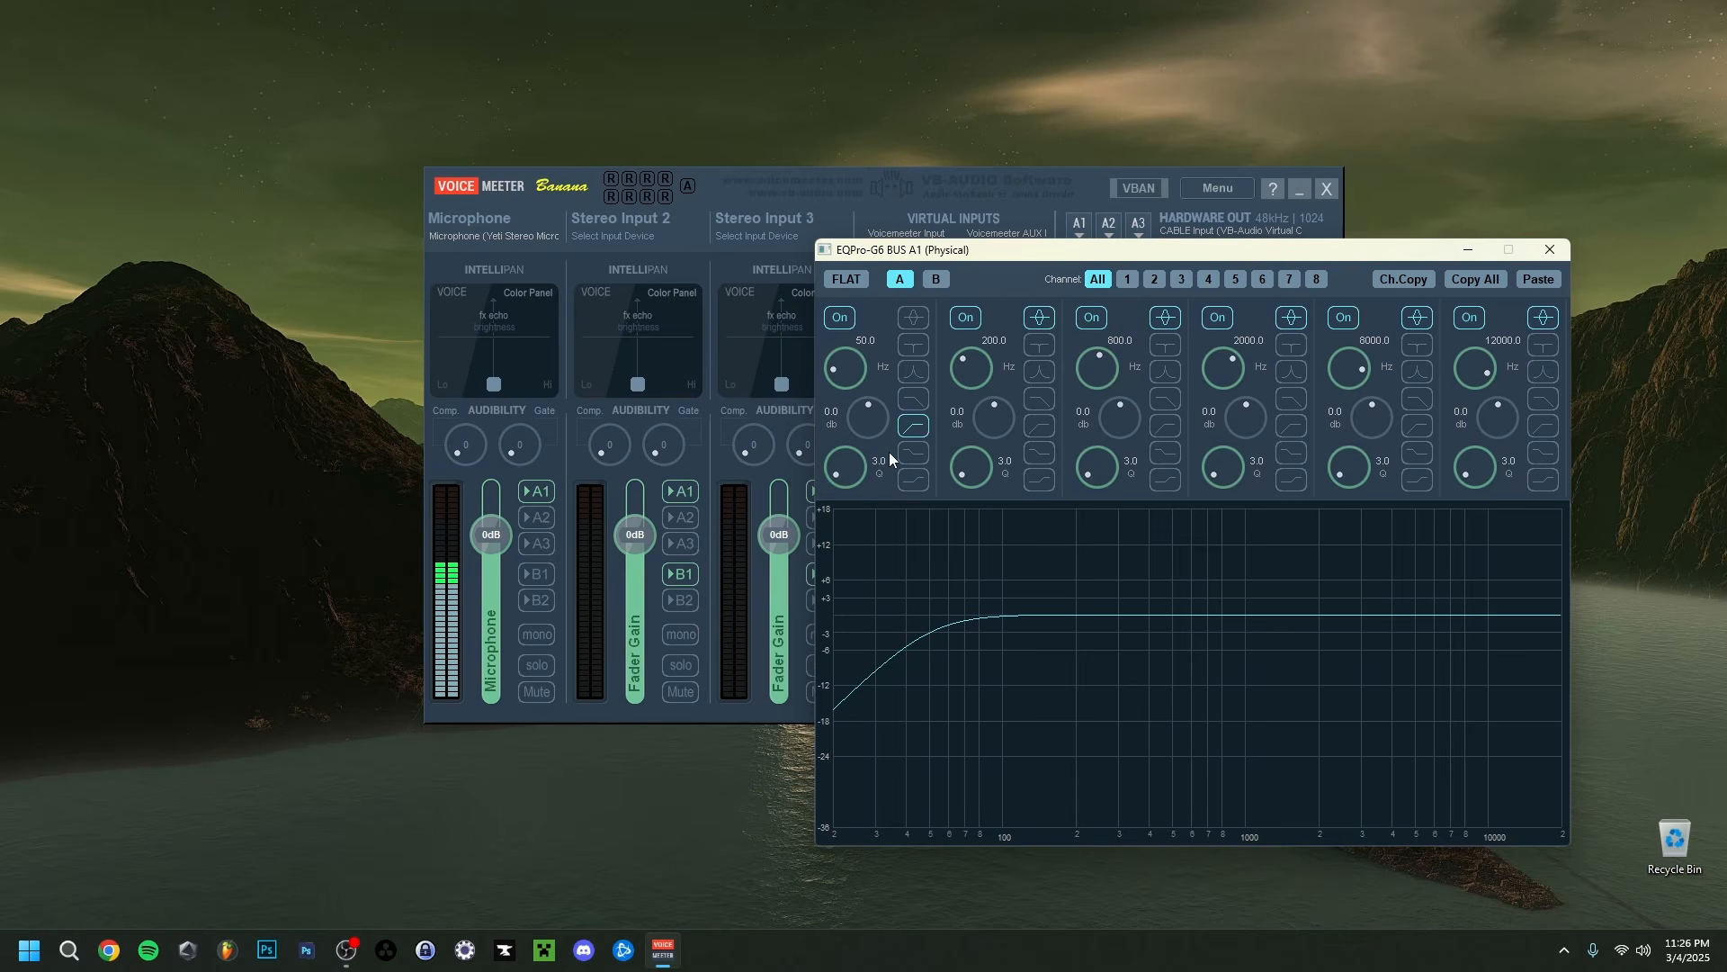
{"action": "left_click_drag", "start_coordinate": [848, 472], "coordinate": [959, 639]}
{"action": "left_click_drag", "start_coordinate": [844, 367], "coordinate": [844, 378]}
Boost the second band of the A1 equalizer by 3.3 dB at 145.6 Hz with a Q of 5.9
{"action": "left_click_drag", "start_coordinate": [972, 363], "coordinate": [970, 375]}
{"action": "left_click_drag", "start_coordinate": [997, 423], "coordinate": [964, 375]}
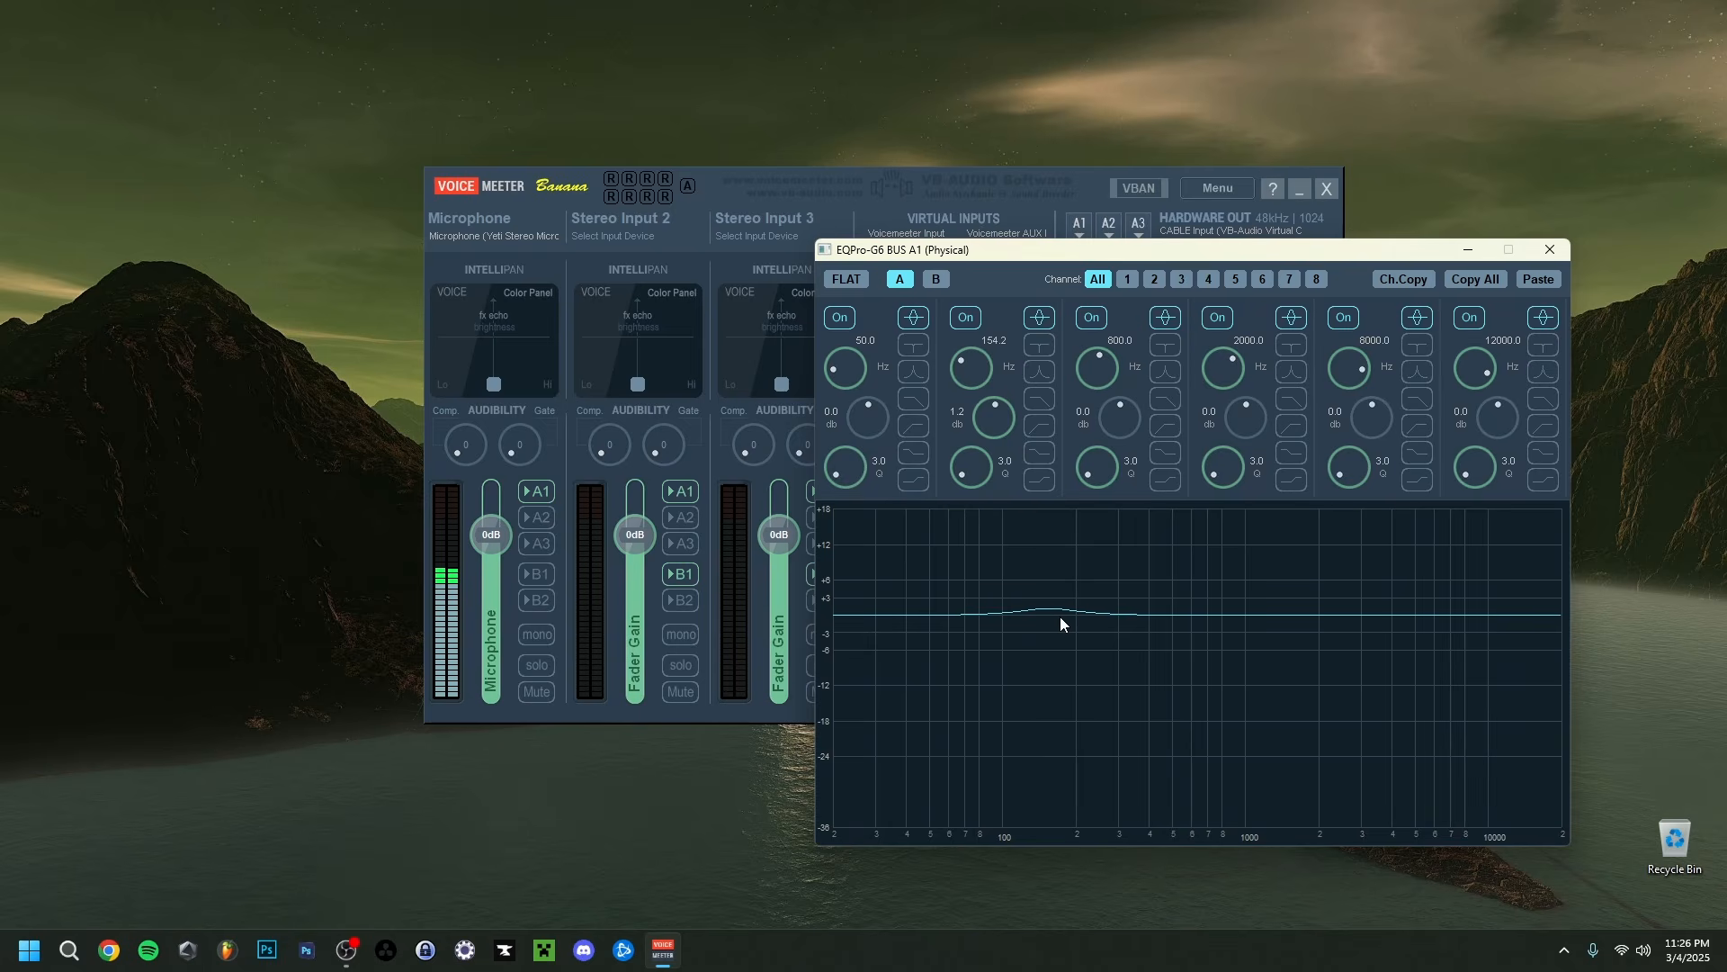
{"action": "left_click_drag", "start_coordinate": [963, 371], "coordinate": [988, 405]}
{"action": "mouse_move", "coordinate": [991, 426]}
{"action": "left_mouse_down"}
{"action": "mouse_move", "coordinate": [997, 390]}
{"action": "mouse_move", "coordinate": [993, 428]}
{"action": "left_mouse_up"}
{"action": "left_click_drag", "start_coordinate": [968, 469], "coordinate": [969, 462]}
{"action": "mouse_move", "coordinate": [968, 482]}
{"action": "left_mouse_down"}
{"action": "mouse_move", "coordinate": [950, 473]}
{"action": "mouse_move", "coordinate": [946, 392]}
{"action": "mouse_move", "coordinate": [963, 346]}
{"action": "mouse_move", "coordinate": [954, 470]}
{"action": "left_mouse_up"}
Cut the fourth band of the A1 equalizer by 1.4 dB at 1455.7 Hz with a Q of 5.7
{"action": "scroll", "coordinate": [1228, 380], "scroll_direction": "up", "scroll_amount": 1}
{"action": "scroll", "coordinate": [1247, 427], "scroll_direction": "down", "scroll_amount": 1}
{"action": "scroll", "coordinate": [1245, 429], "scroll_direction": "down", "scroll_amount": 1}
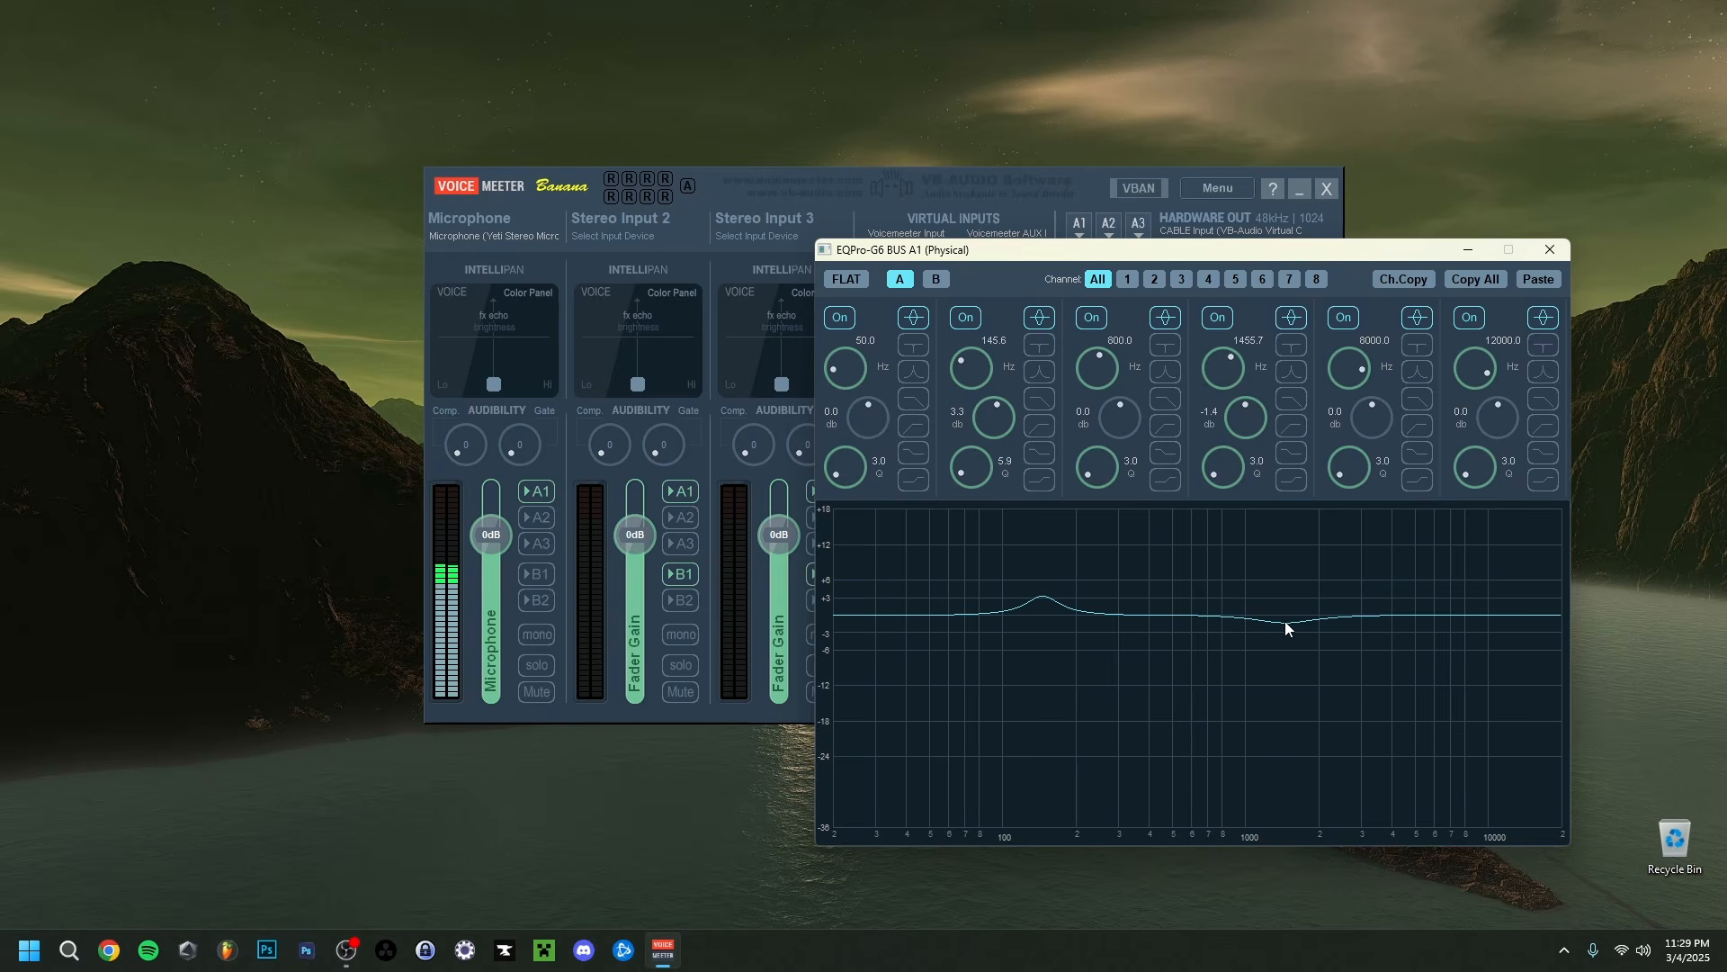
{"action": "scroll", "coordinate": [1244, 418], "scroll_direction": "up", "scroll_amount": 4}
{"action": "scroll", "coordinate": [1211, 466], "scroll_direction": "up", "scroll_amount": 1}
{"action": "scroll", "coordinate": [1209, 459], "scroll_direction": "down", "scroll_amount": 1}
{"action": "scroll", "coordinate": [1236, 414], "scroll_direction": "up", "scroll_amount": 1}
{"action": "mouse_move", "coordinate": [1234, 418]}
{"action": "left_mouse_down"}
{"action": "mouse_move", "coordinate": [1227, 480]}
{"action": "mouse_move", "coordinate": [1250, 362]}
{"action": "mouse_move", "coordinate": [1245, 418]}
{"action": "left_mouse_up"}
Boost the fifth band of the A1 equalizer by 2.9 dB at 2118.9 Hz with a Q of 31.1
{"action": "left_click_drag", "start_coordinate": [1346, 407], "coordinate": [1347, 417]}
{"action": "left_click_drag", "start_coordinate": [1369, 415], "coordinate": [1371, 399]}
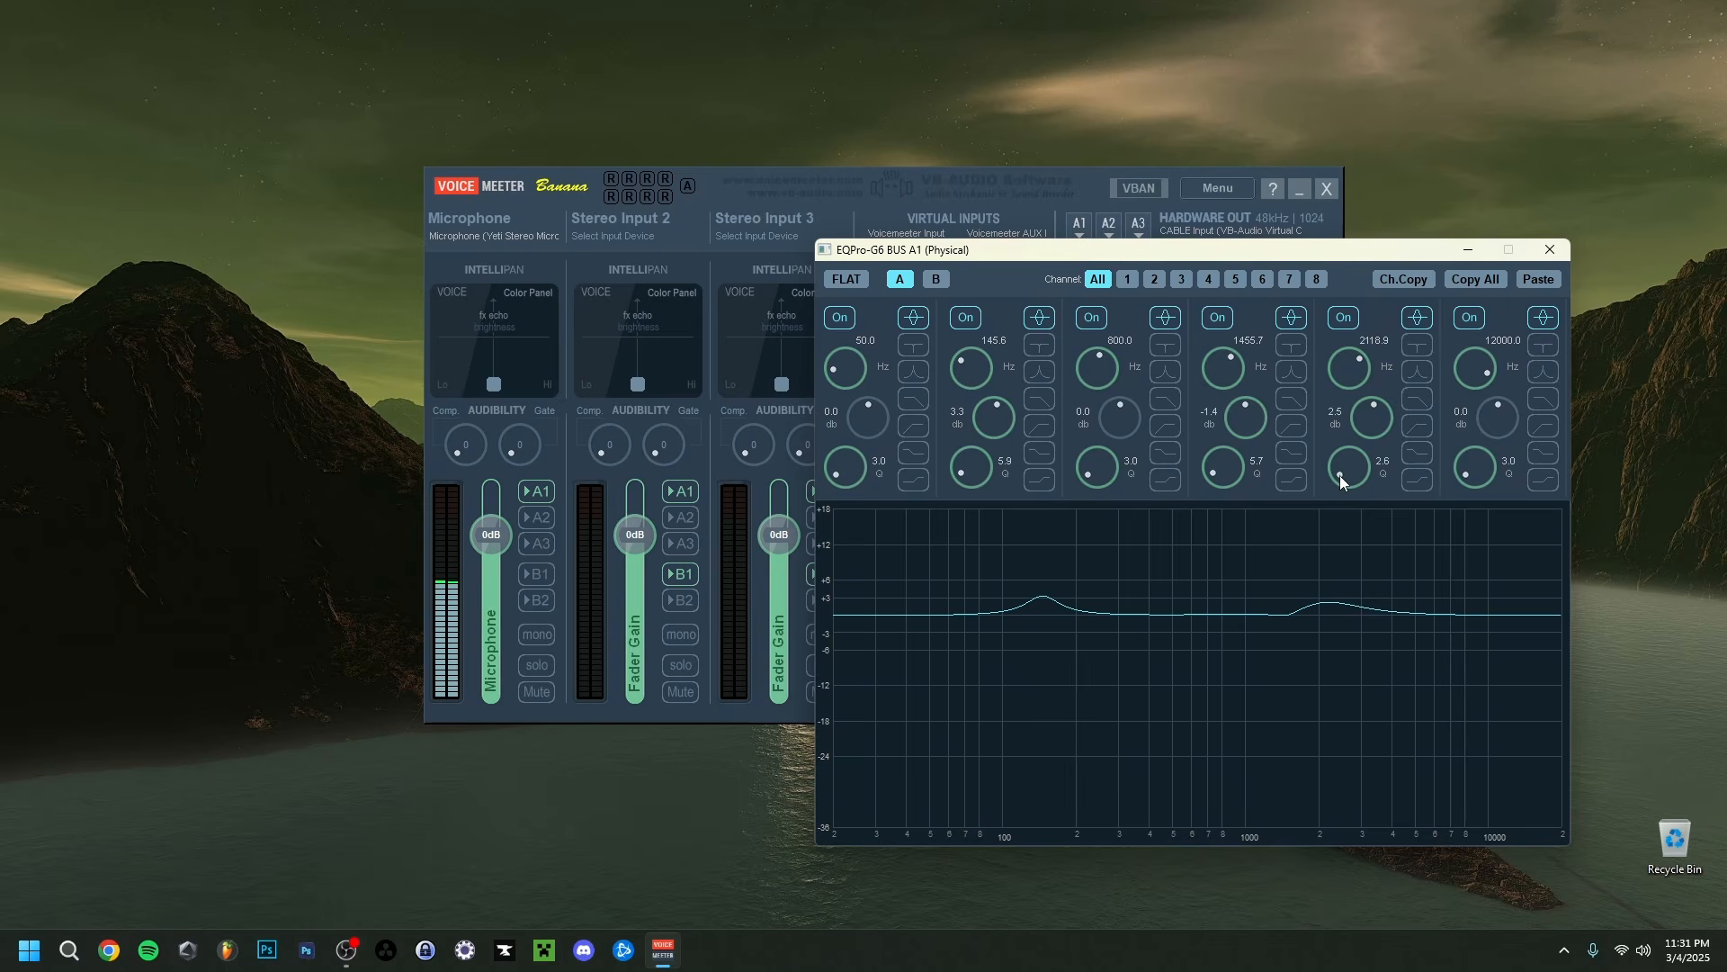
{"action": "left_click_drag", "start_coordinate": [1341, 475], "coordinate": [1308, 331]}
{"action": "left_click_drag", "start_coordinate": [1351, 464], "coordinate": [1369, 419]}
{"action": "left_click_drag", "start_coordinate": [1366, 427], "coordinate": [1366, 425]}
Change the 12000 Hz band of the A1 equalizer to a high shelf with 2.1 dB gain and a Q of 3.7
{"action": "left_click", "coordinate": [1544, 482]}
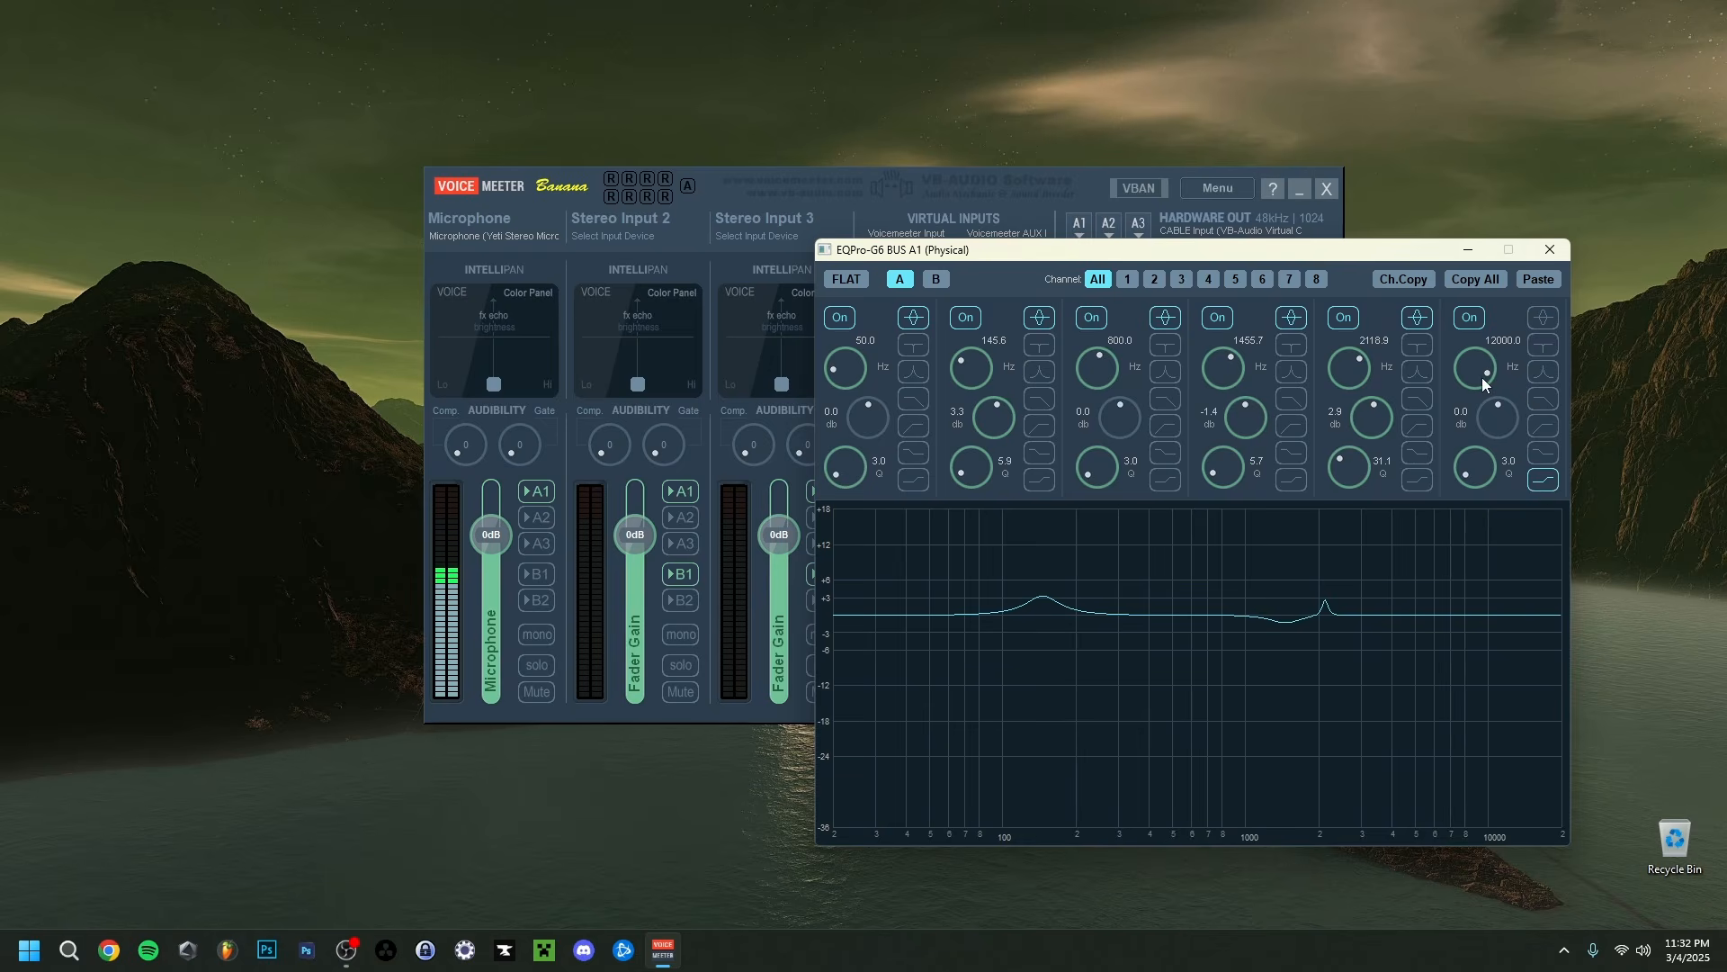
{"action": "left_click_drag", "start_coordinate": [1511, 428], "coordinate": [1515, 399]}
{"action": "left_click_drag", "start_coordinate": [1489, 420], "coordinate": [1488, 419]}
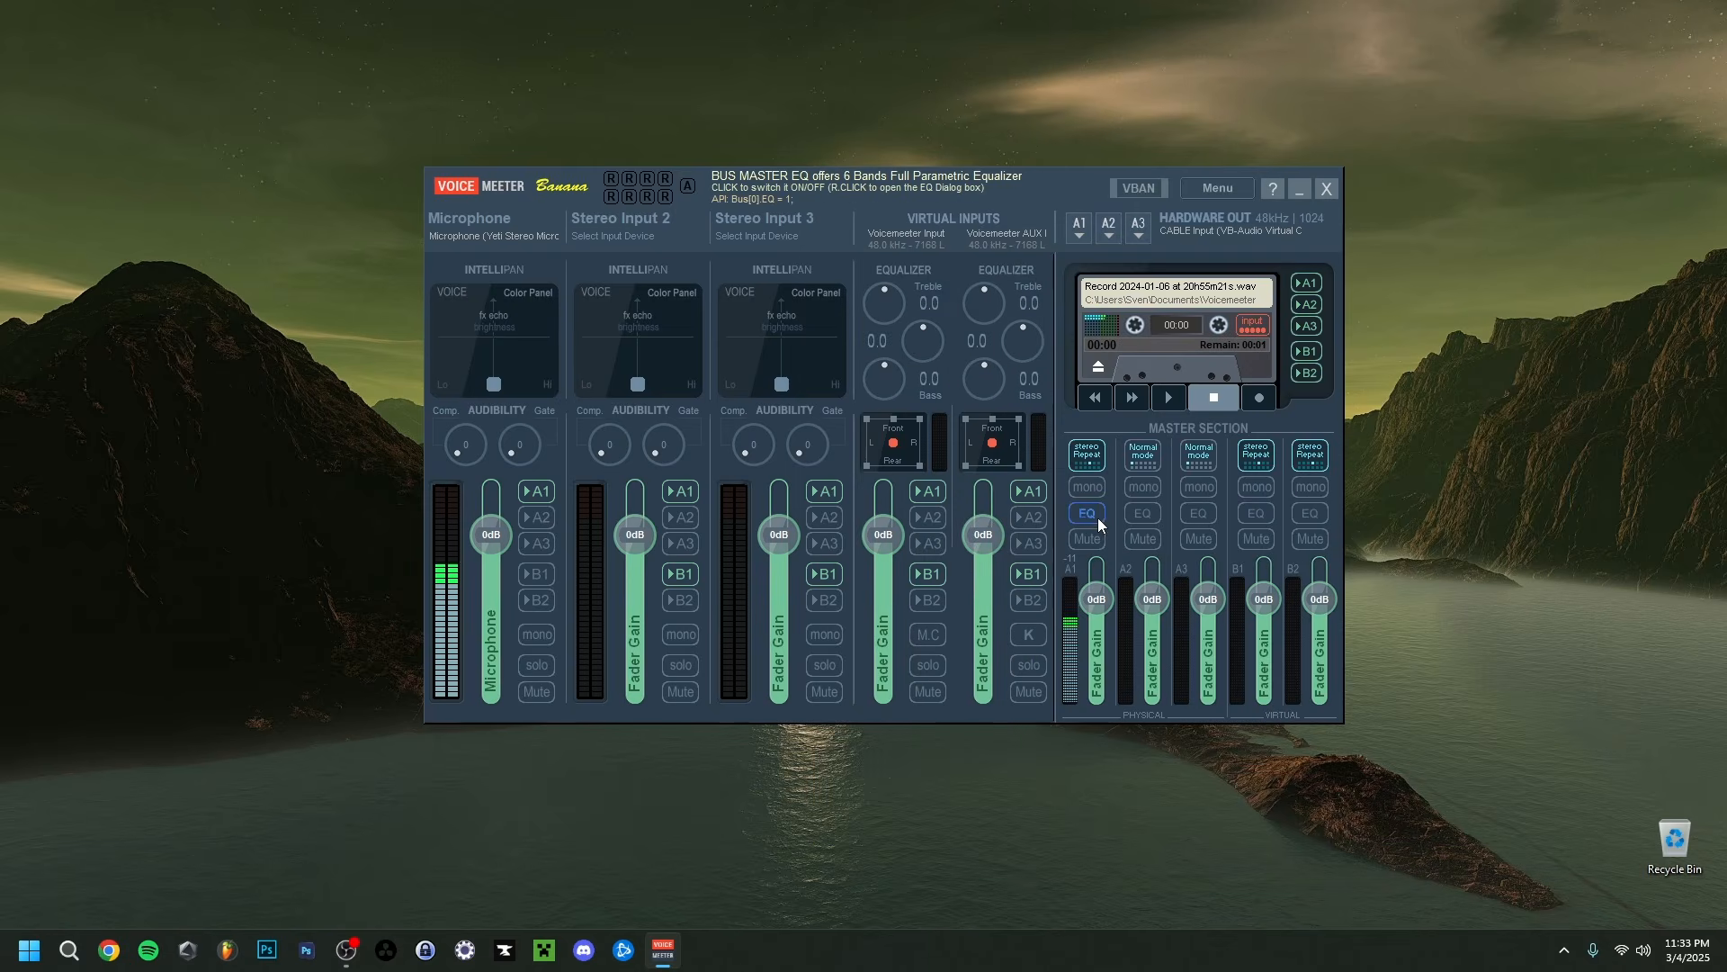
Reopen the A1 bus equalizer, review the complete curve, and close it
{"action": "right_click", "coordinate": [1098, 518]}
{"action": "left_click", "coordinate": [1704, 329]}
{"action": "left_click", "coordinate": [1094, 514]}
{"action": "right_click", "coordinate": [1094, 519]}
{"action": "left_click_drag", "start_coordinate": [1338, 331], "coordinate": [1174, 258]}
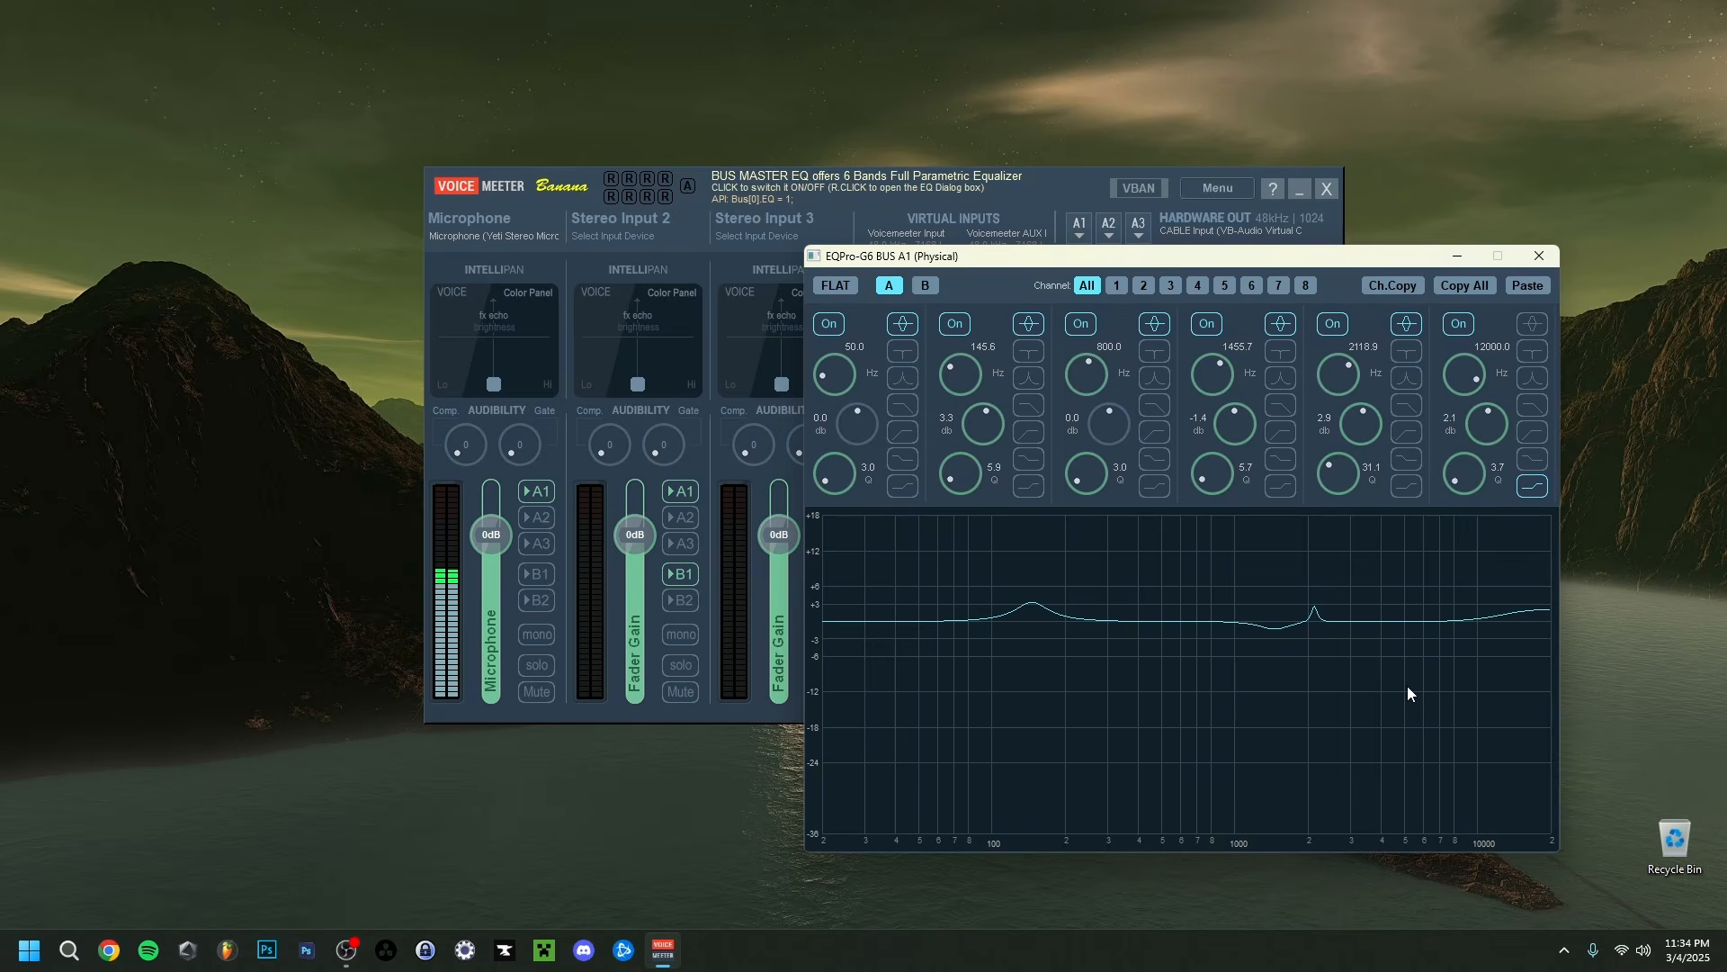
{"action": "left_click", "coordinate": [1526, 259]}
Check the output devices available for A1 and view the A1 equalizer curve once more
{"action": "left_click", "coordinate": [1080, 227]}
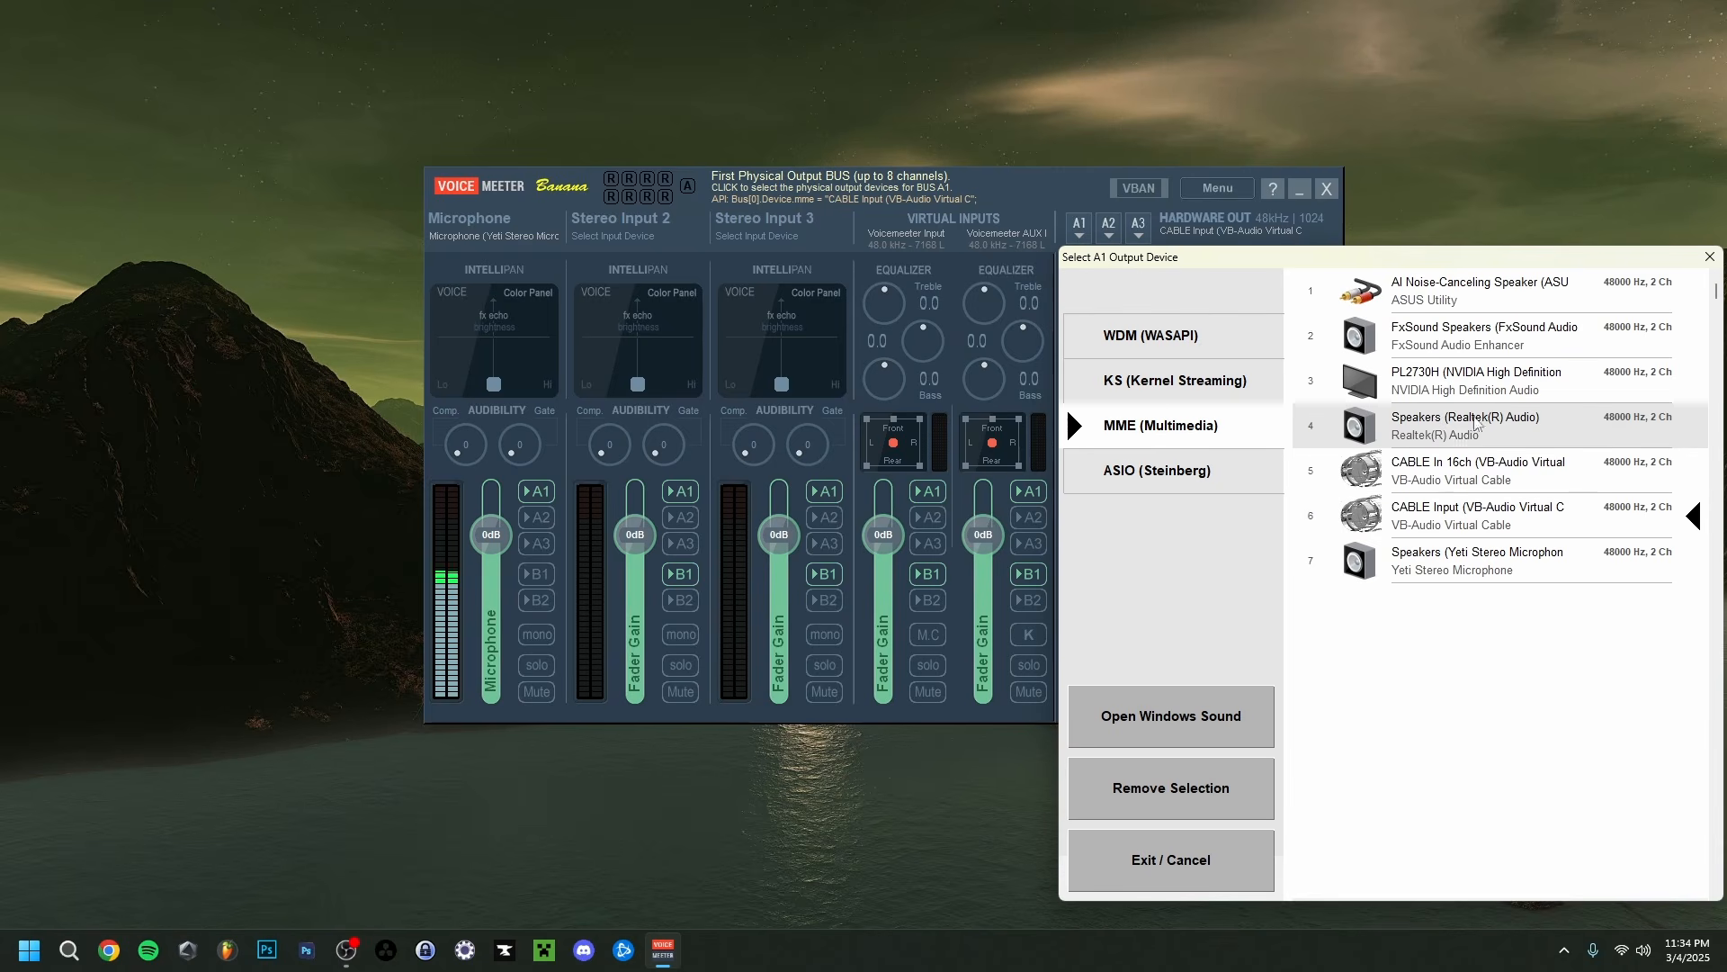
{"action": "left_click", "coordinate": [1709, 256]}
{"action": "right_click", "coordinate": [1093, 511]}
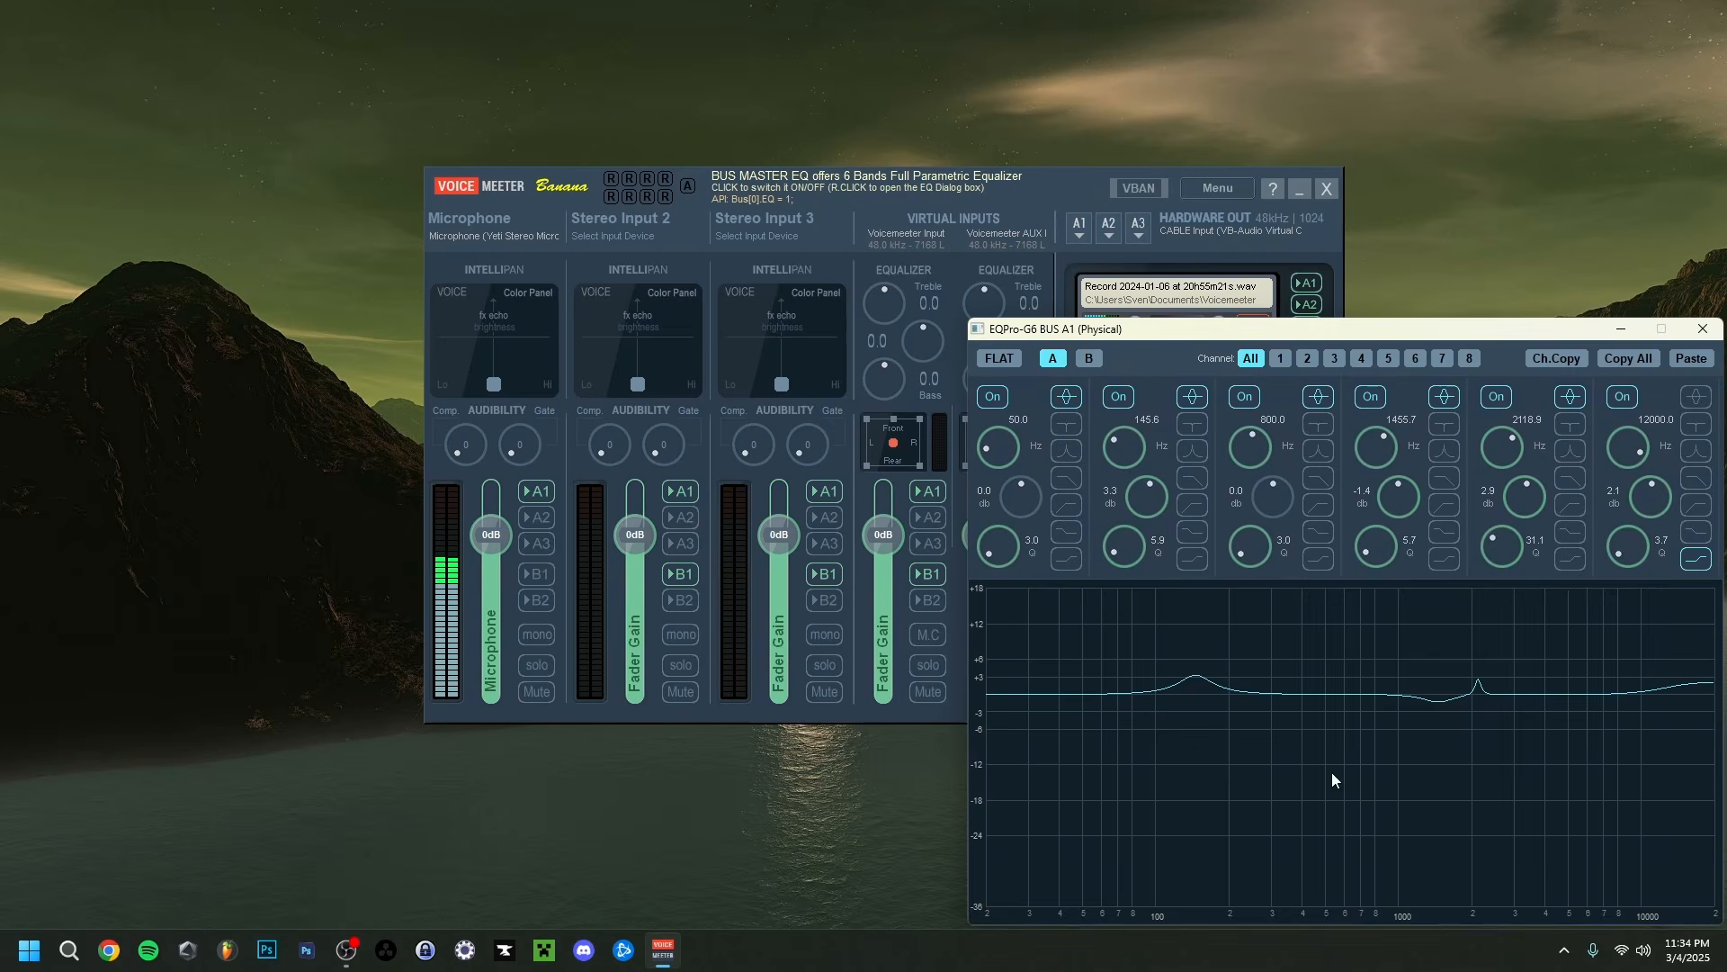
{"action": "left_click_drag", "start_coordinate": [1331, 333], "coordinate": [1110, 246]}
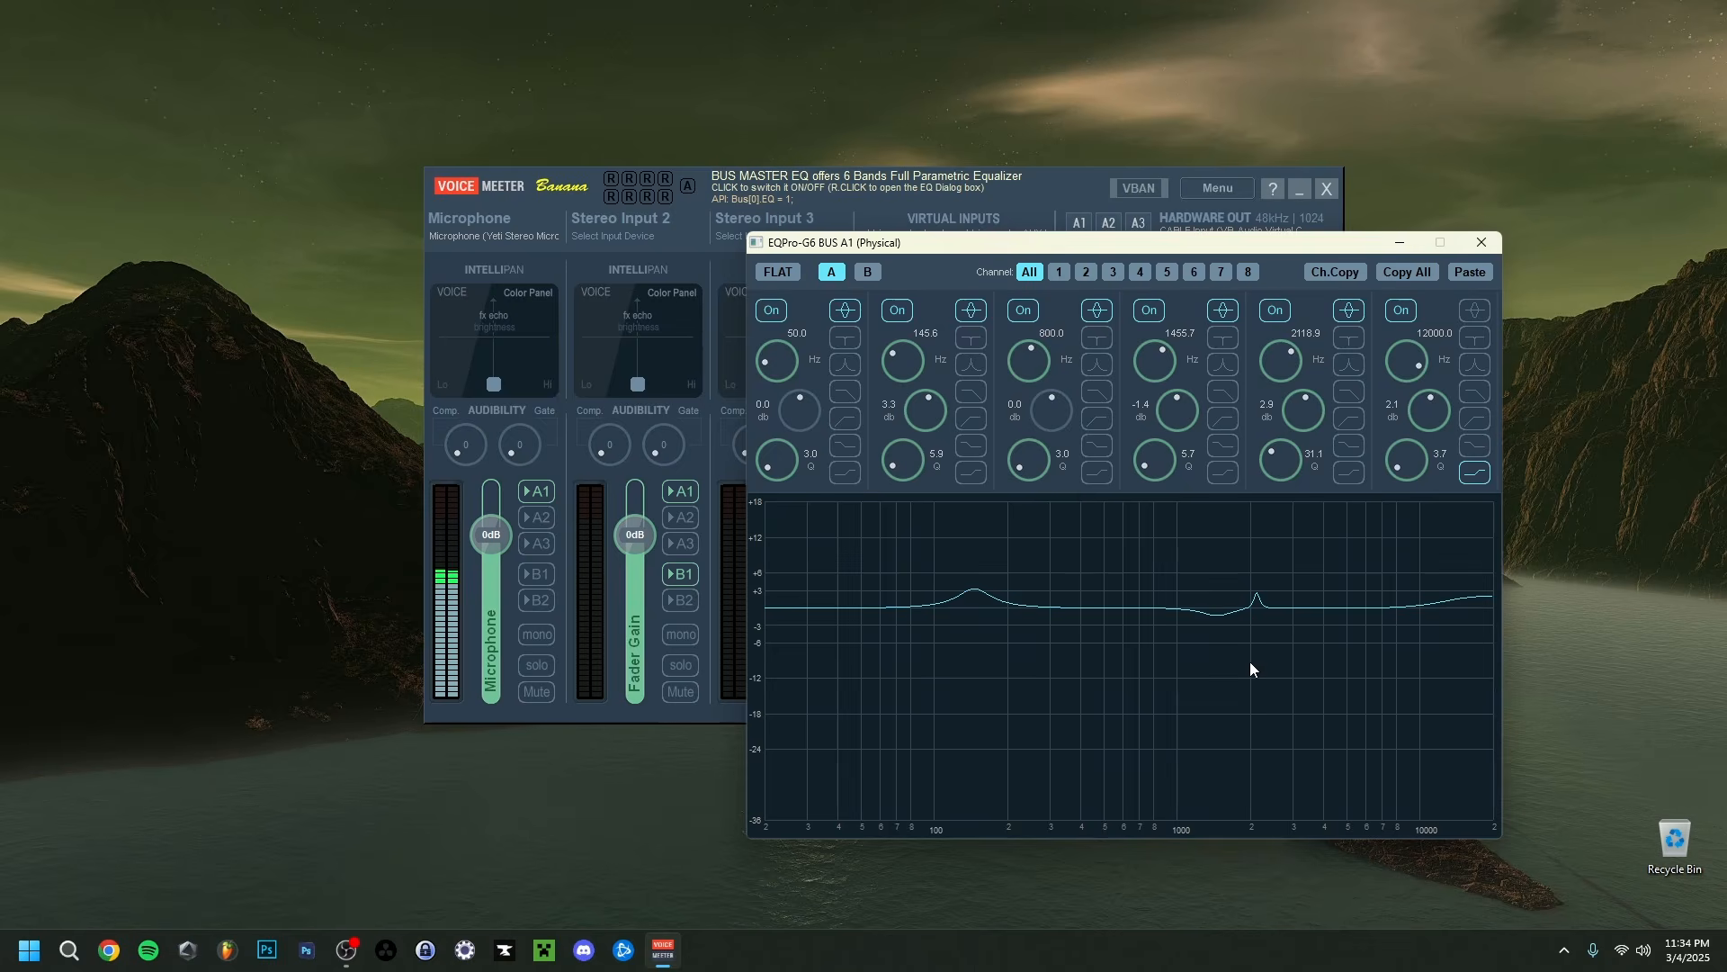
{"action": "left_click", "coordinate": [1482, 242]}
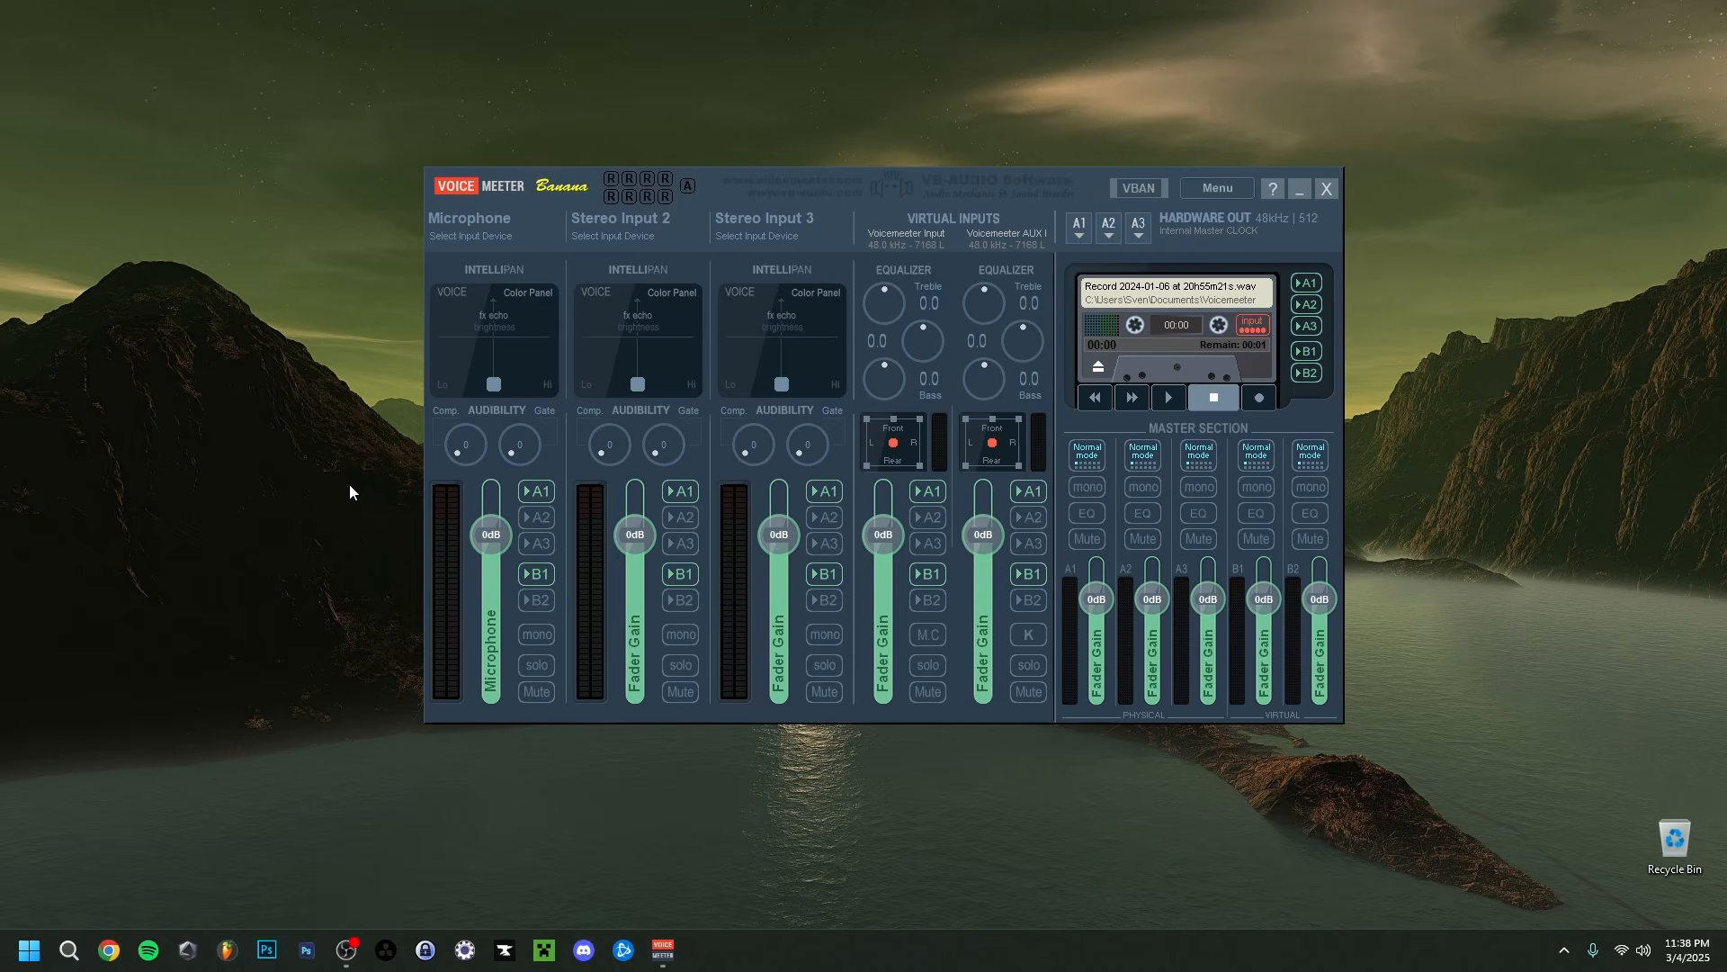
Assign the WDM CABLE Output to the second hardware input and inspect the A2 bus equalizer
{"action": "left_click", "coordinate": [615, 241]}
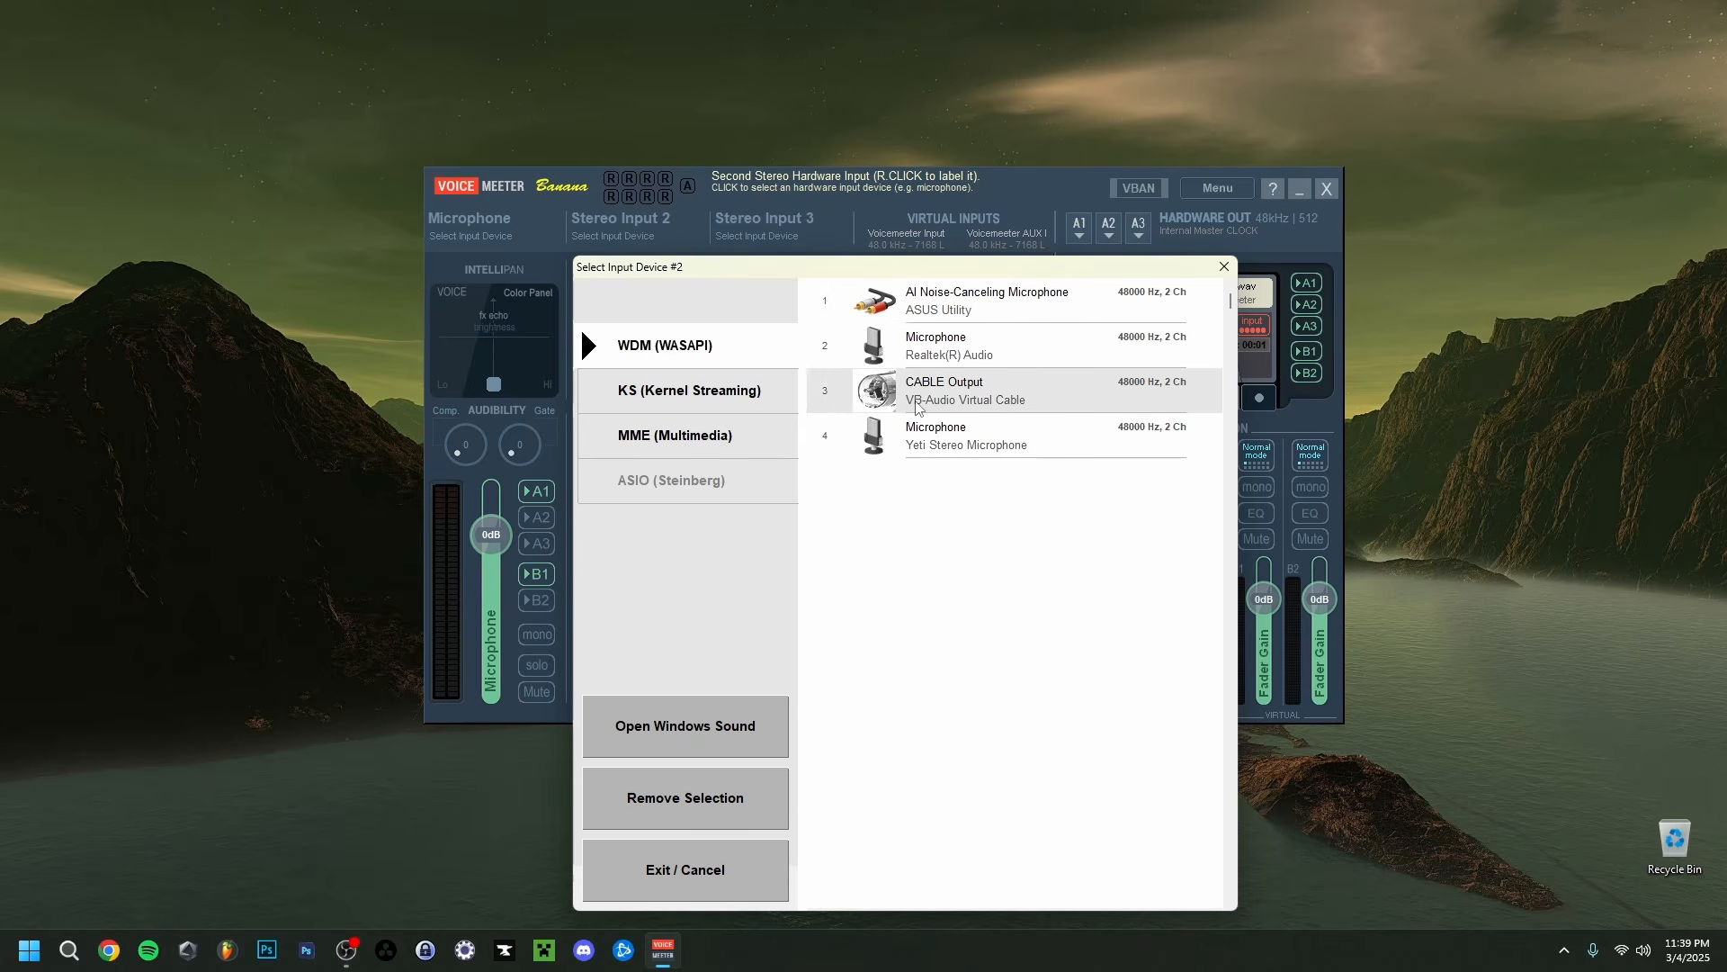
{"action": "left_click", "coordinate": [955, 392]}
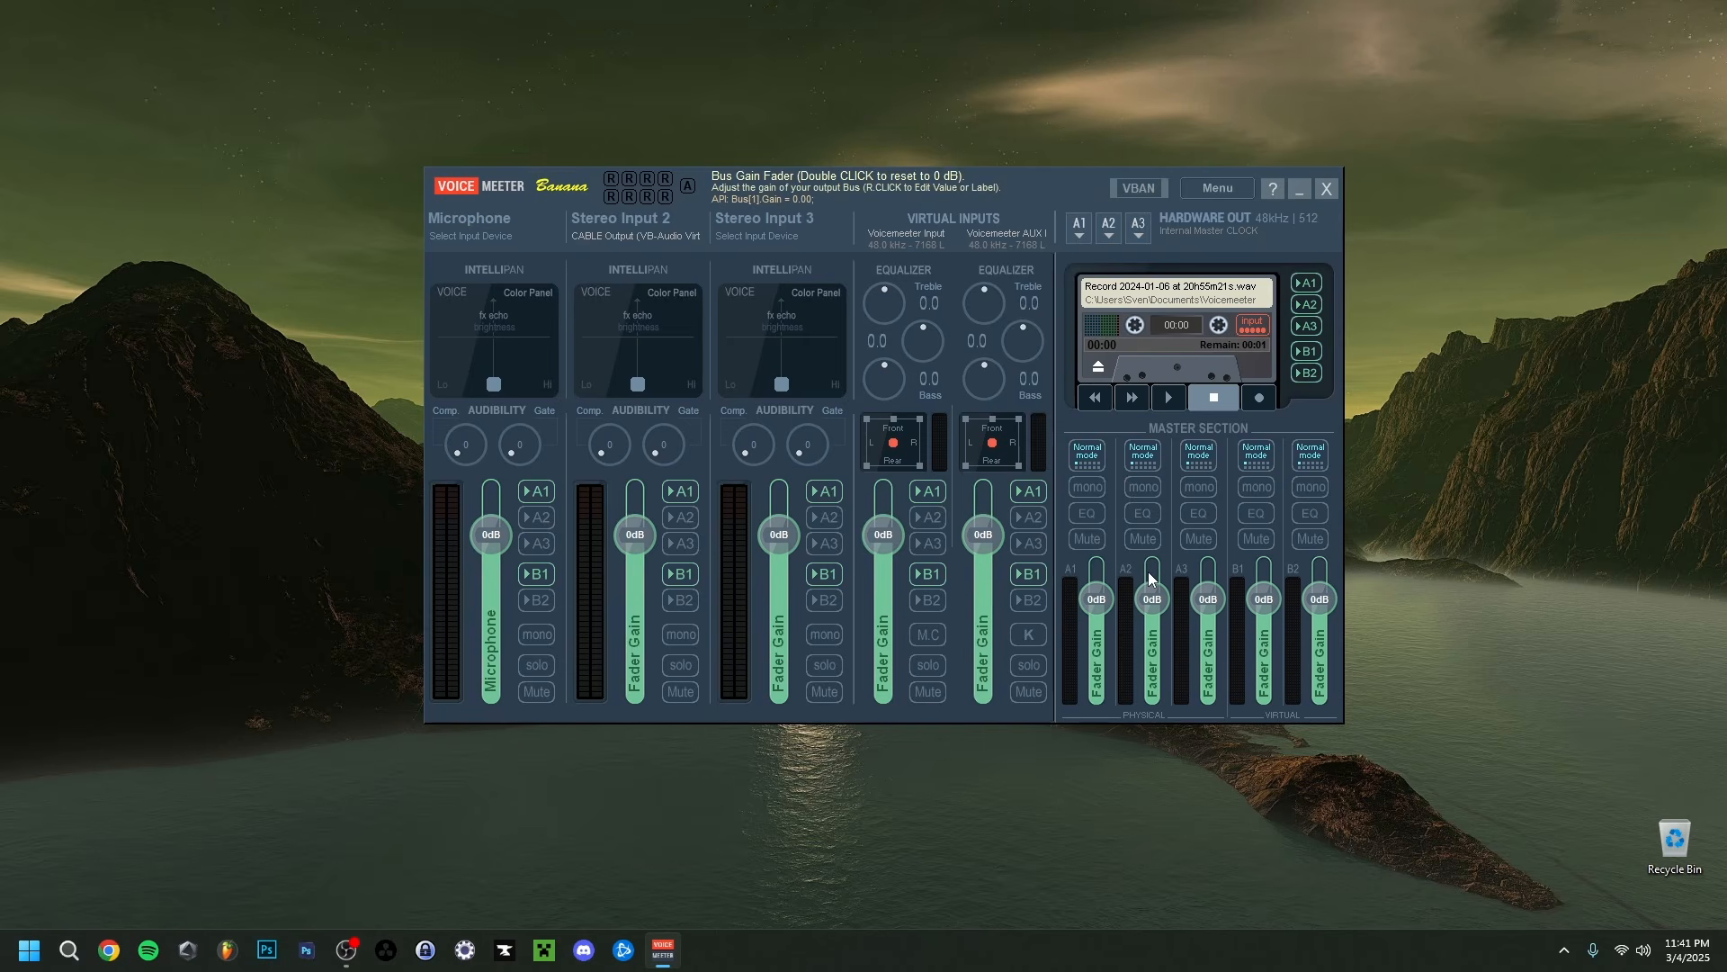
{"action": "right_click", "coordinate": [1143, 516]}
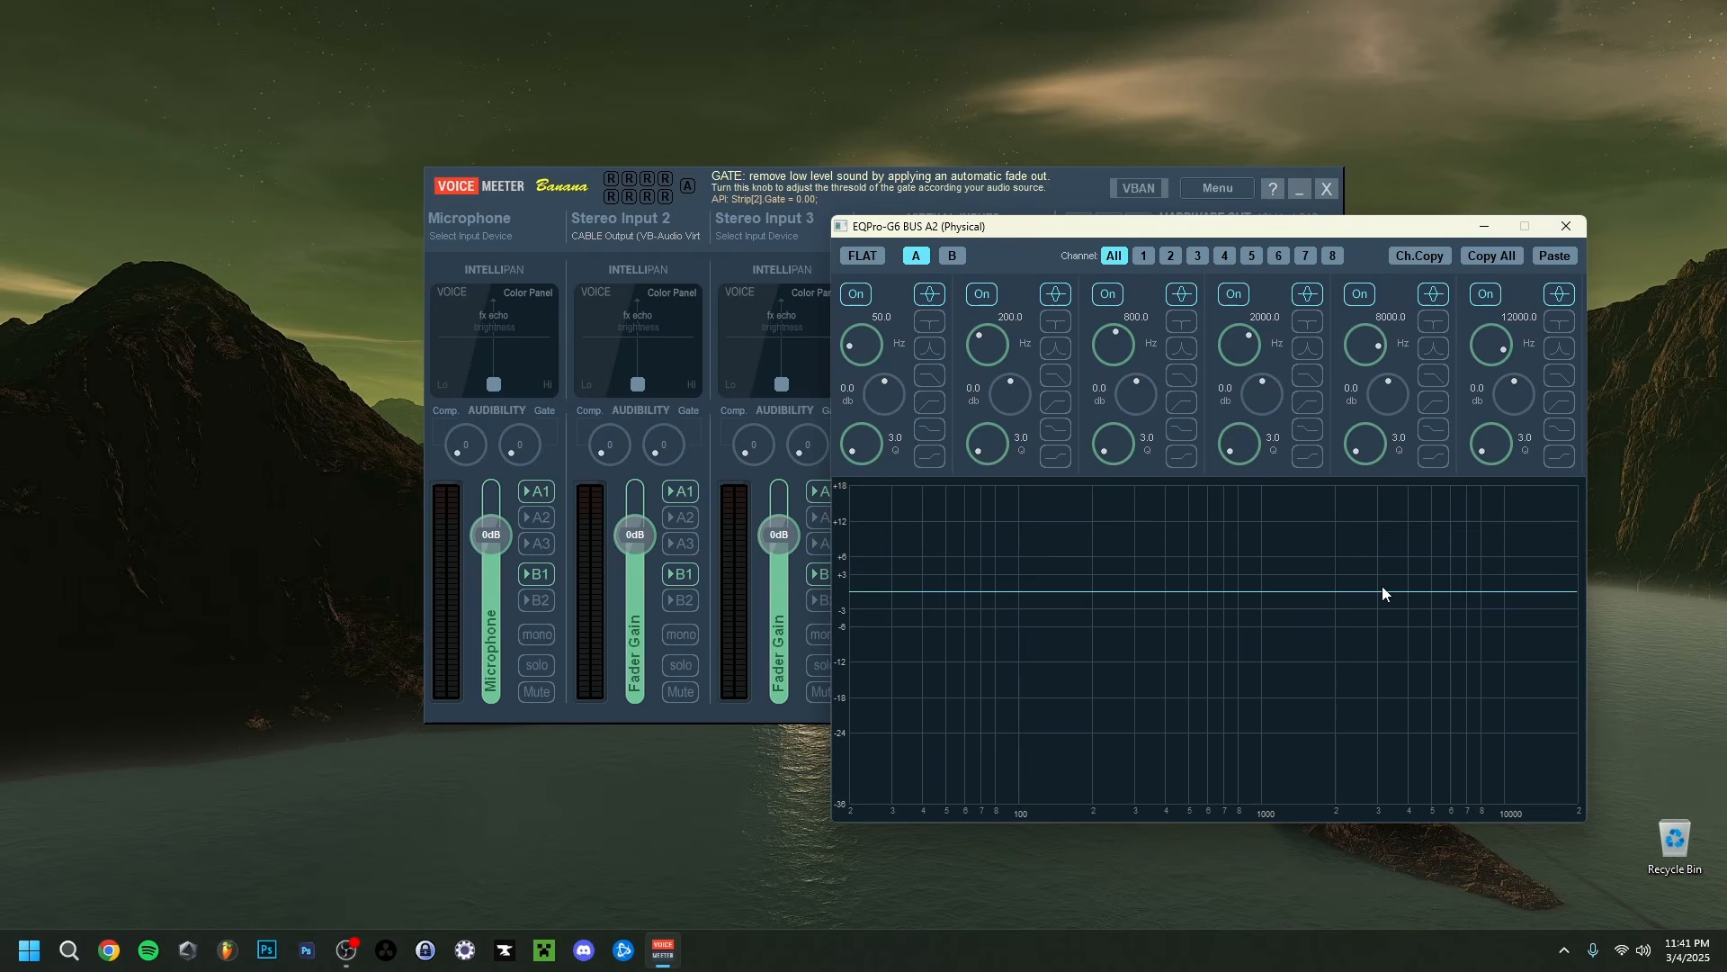
{"action": "key", "text": "Escape"}
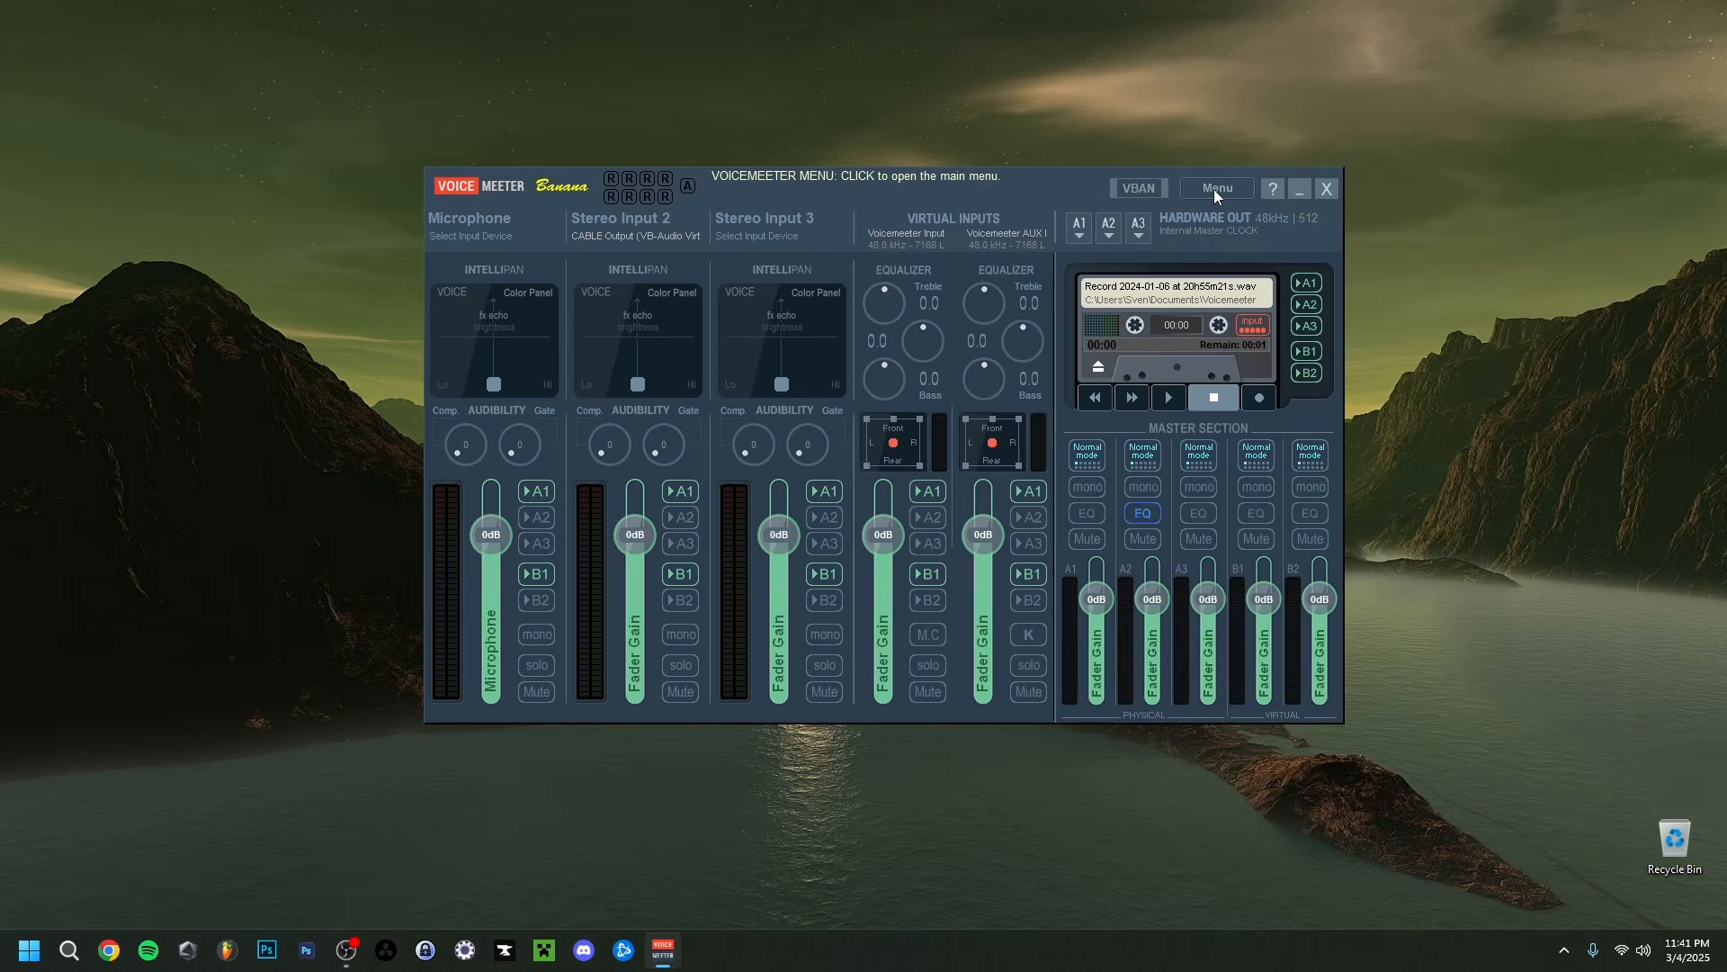
Reset the mixer settings to clear the test input device and the A2 equalizer
{"action": "left_click", "coordinate": [1217, 188]}
{"action": "left_click", "coordinate": [1277, 387]}
{"action": "key", "text": "Return"}
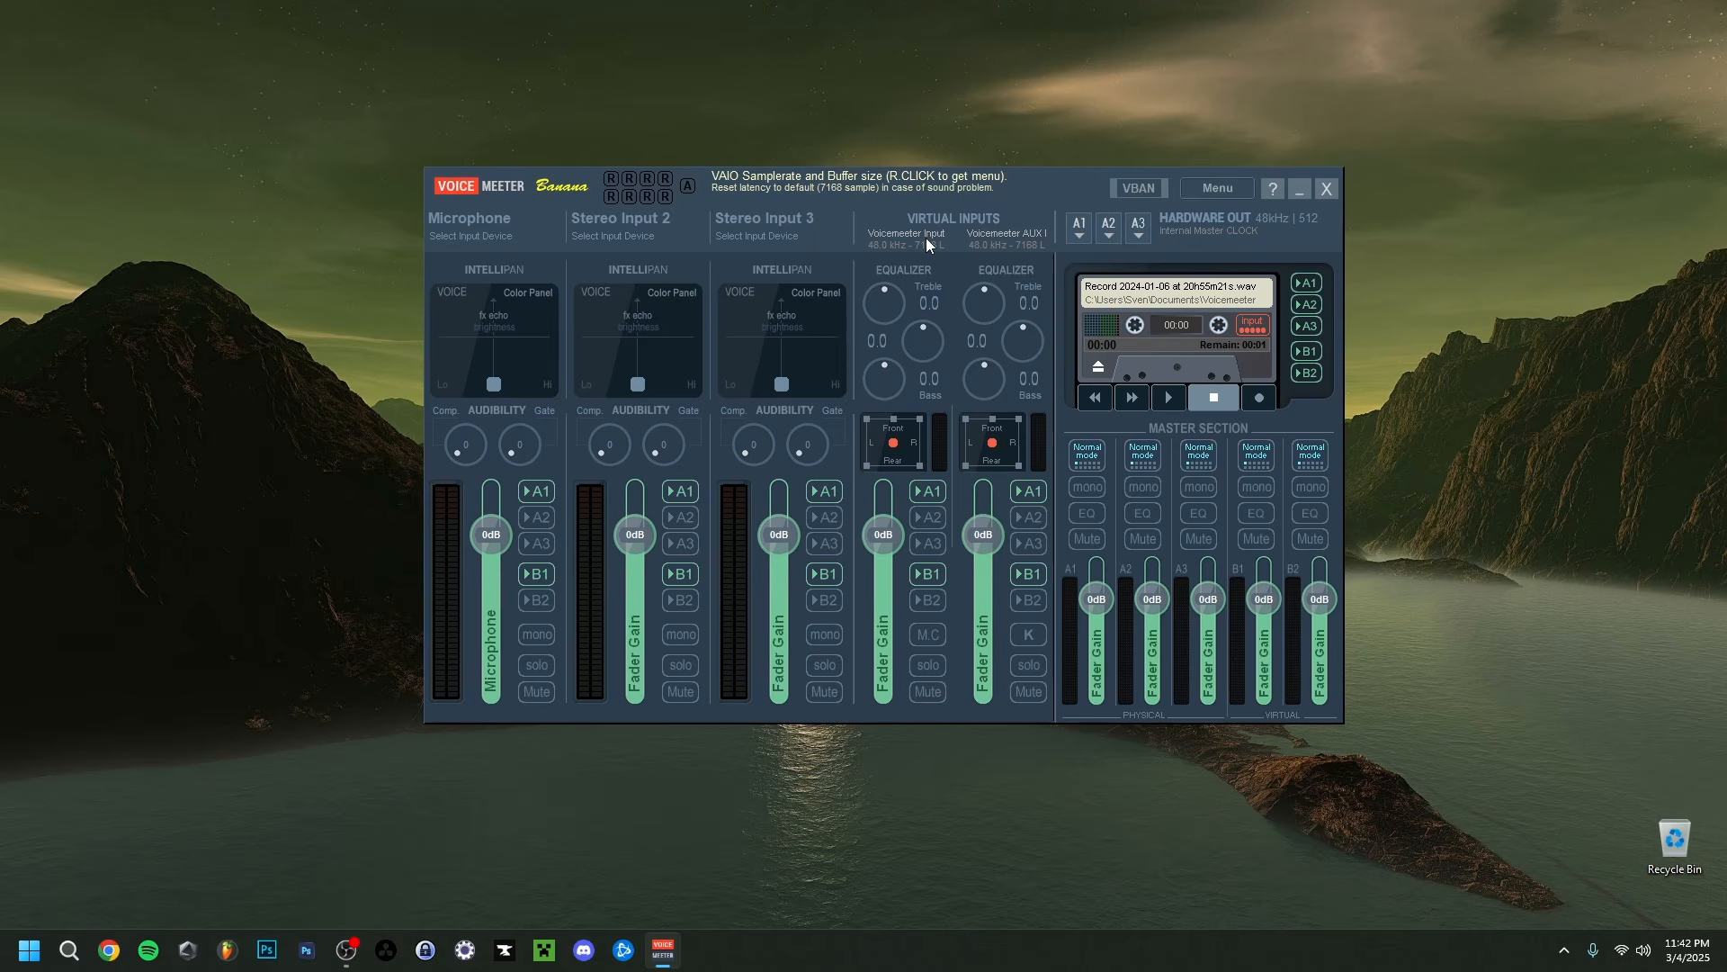
Open the Windows sound output list and choose the MME Speakers (Realtek(R) Audio) as the A1 hardware output
{"action": "left_click", "coordinate": [1633, 951]}
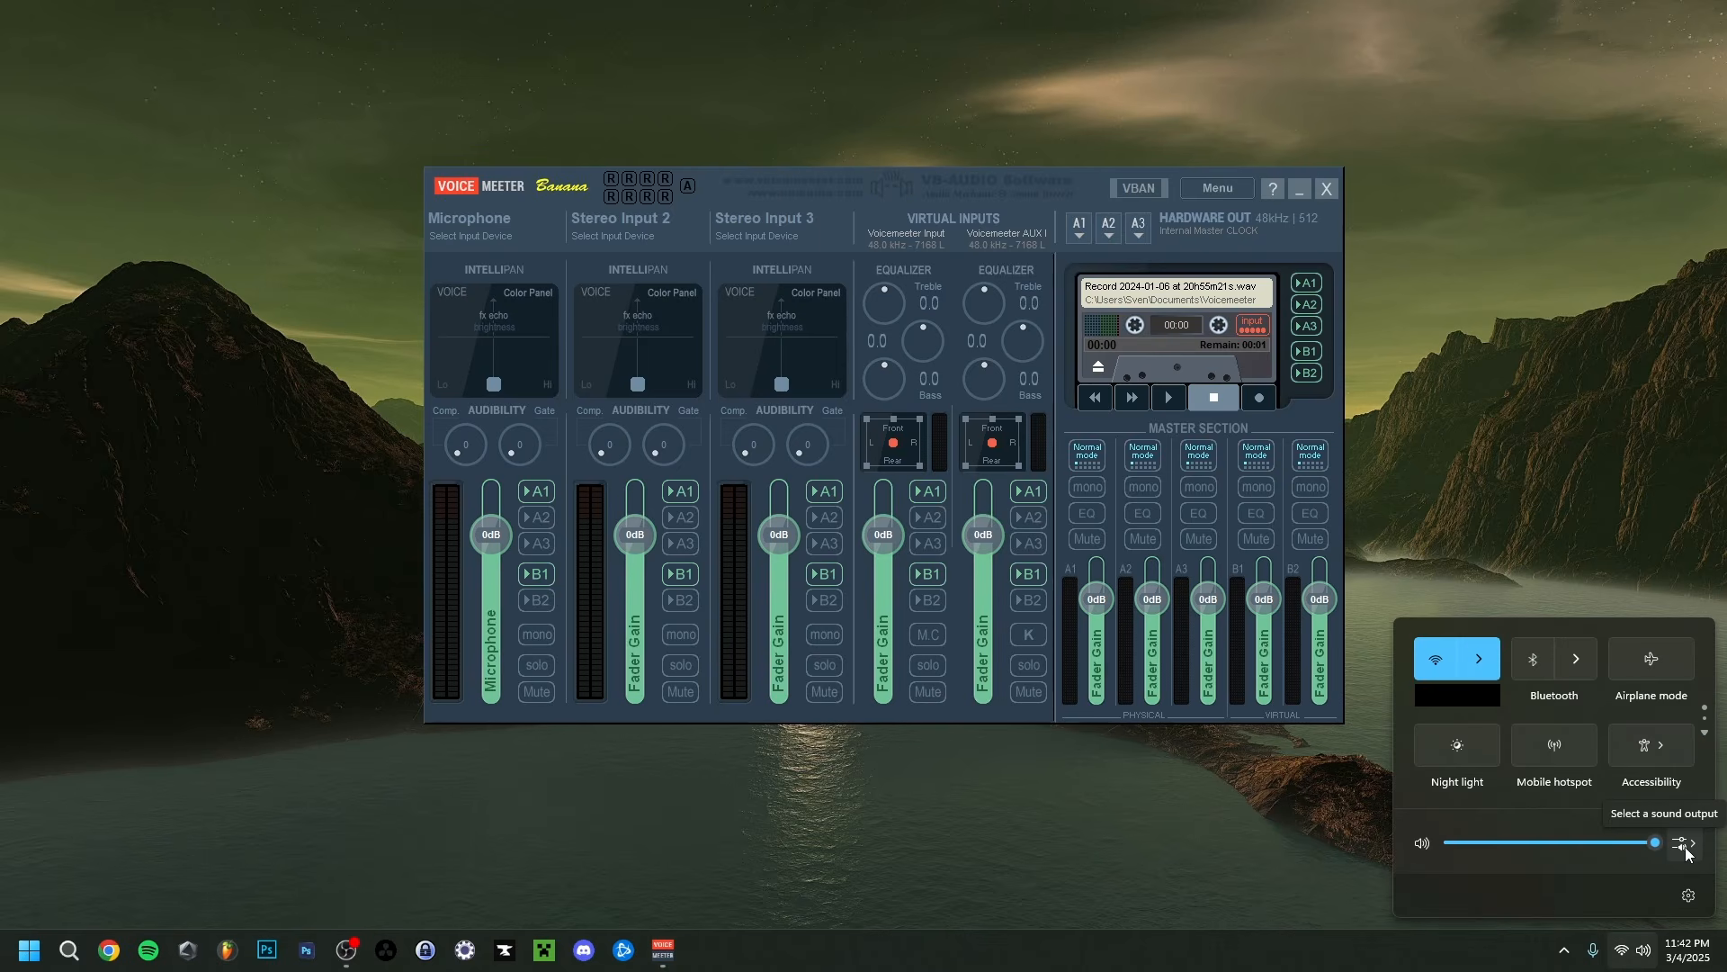
{"action": "left_click", "coordinate": [1686, 848]}
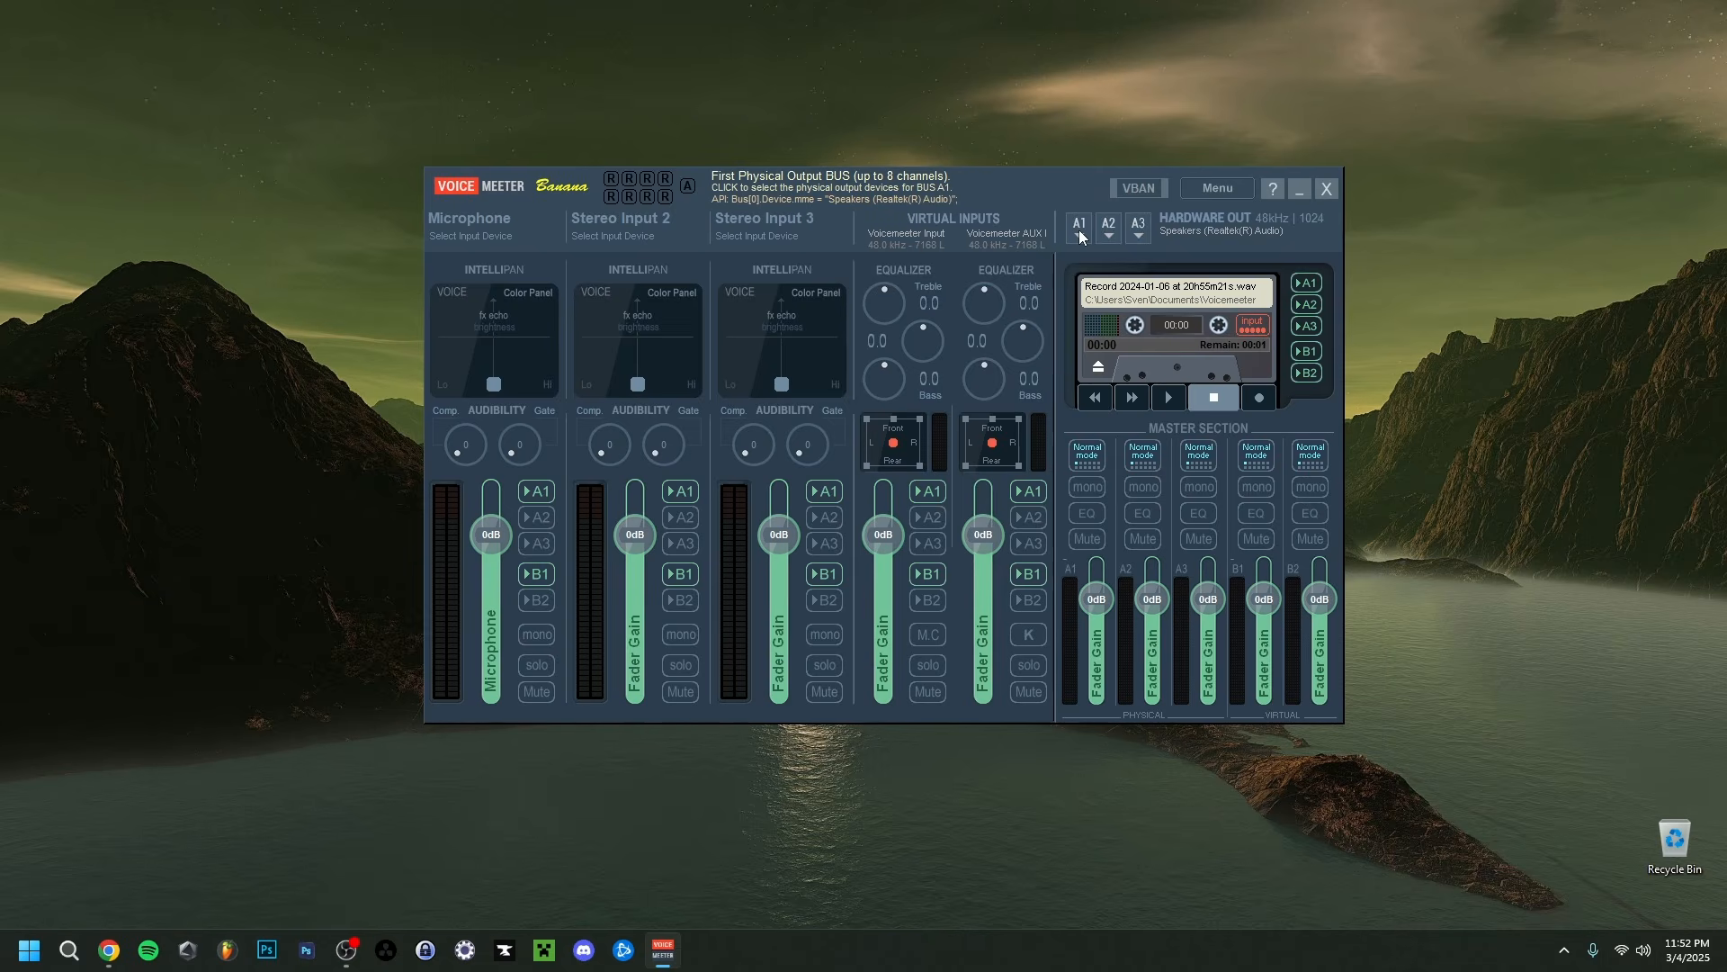
{"action": "left_click", "coordinate": [1079, 230]}
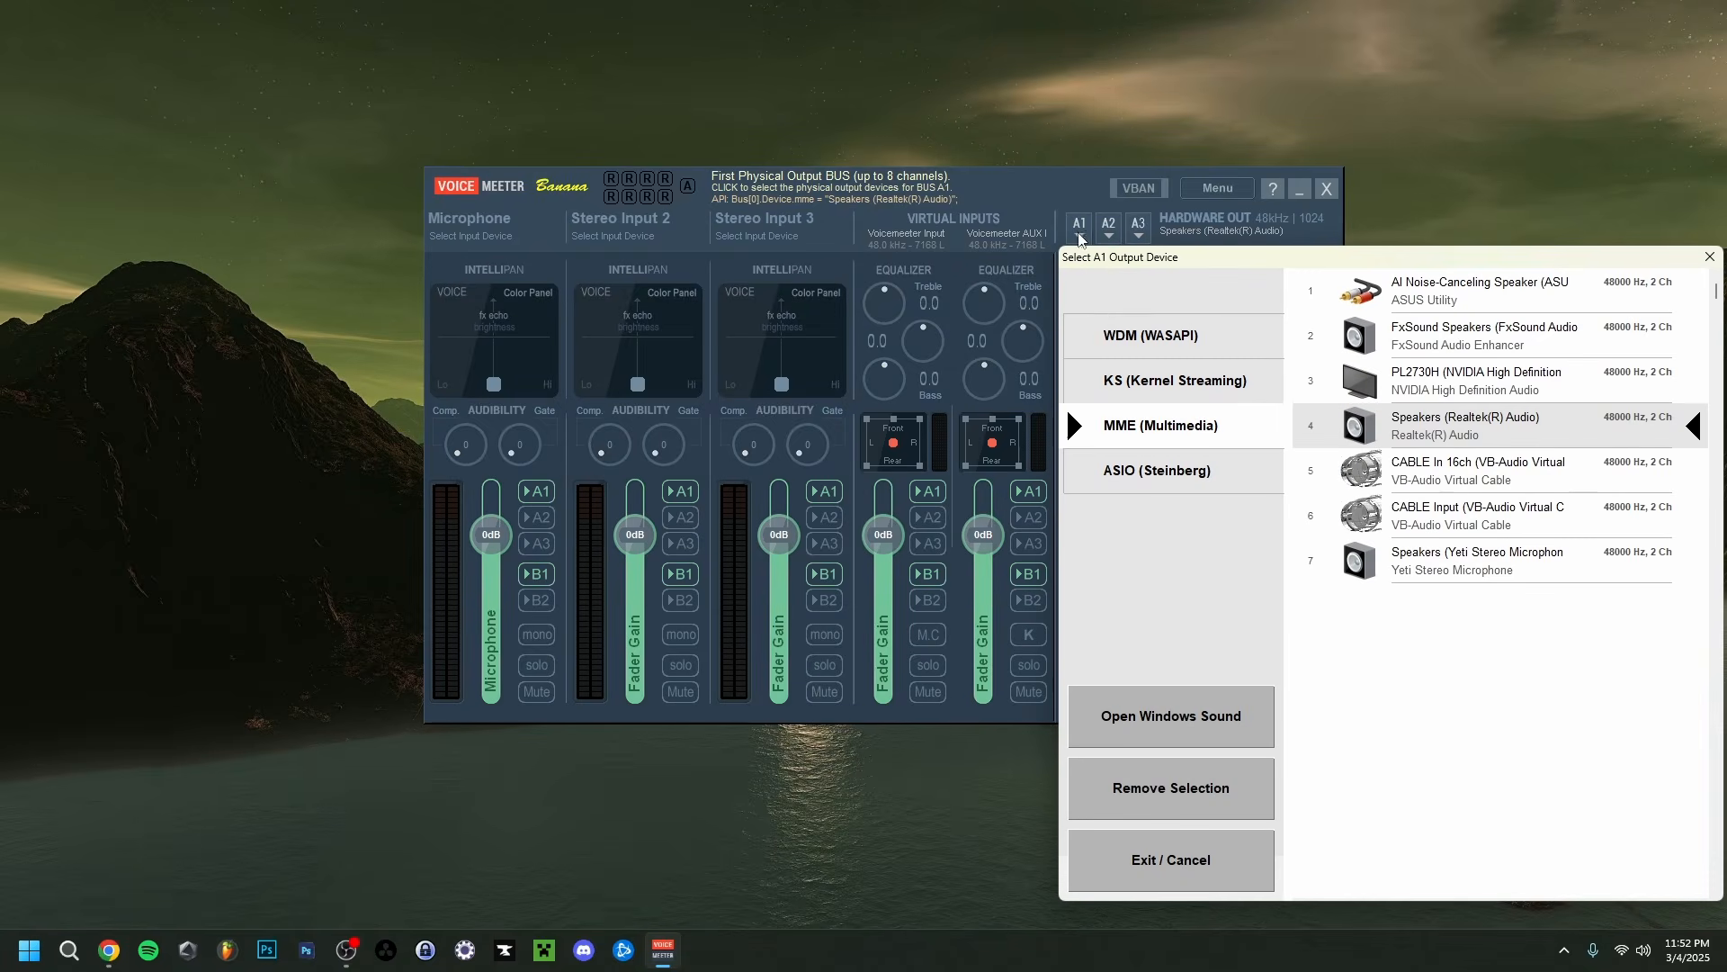
{"action": "left_click", "coordinate": [1443, 436]}
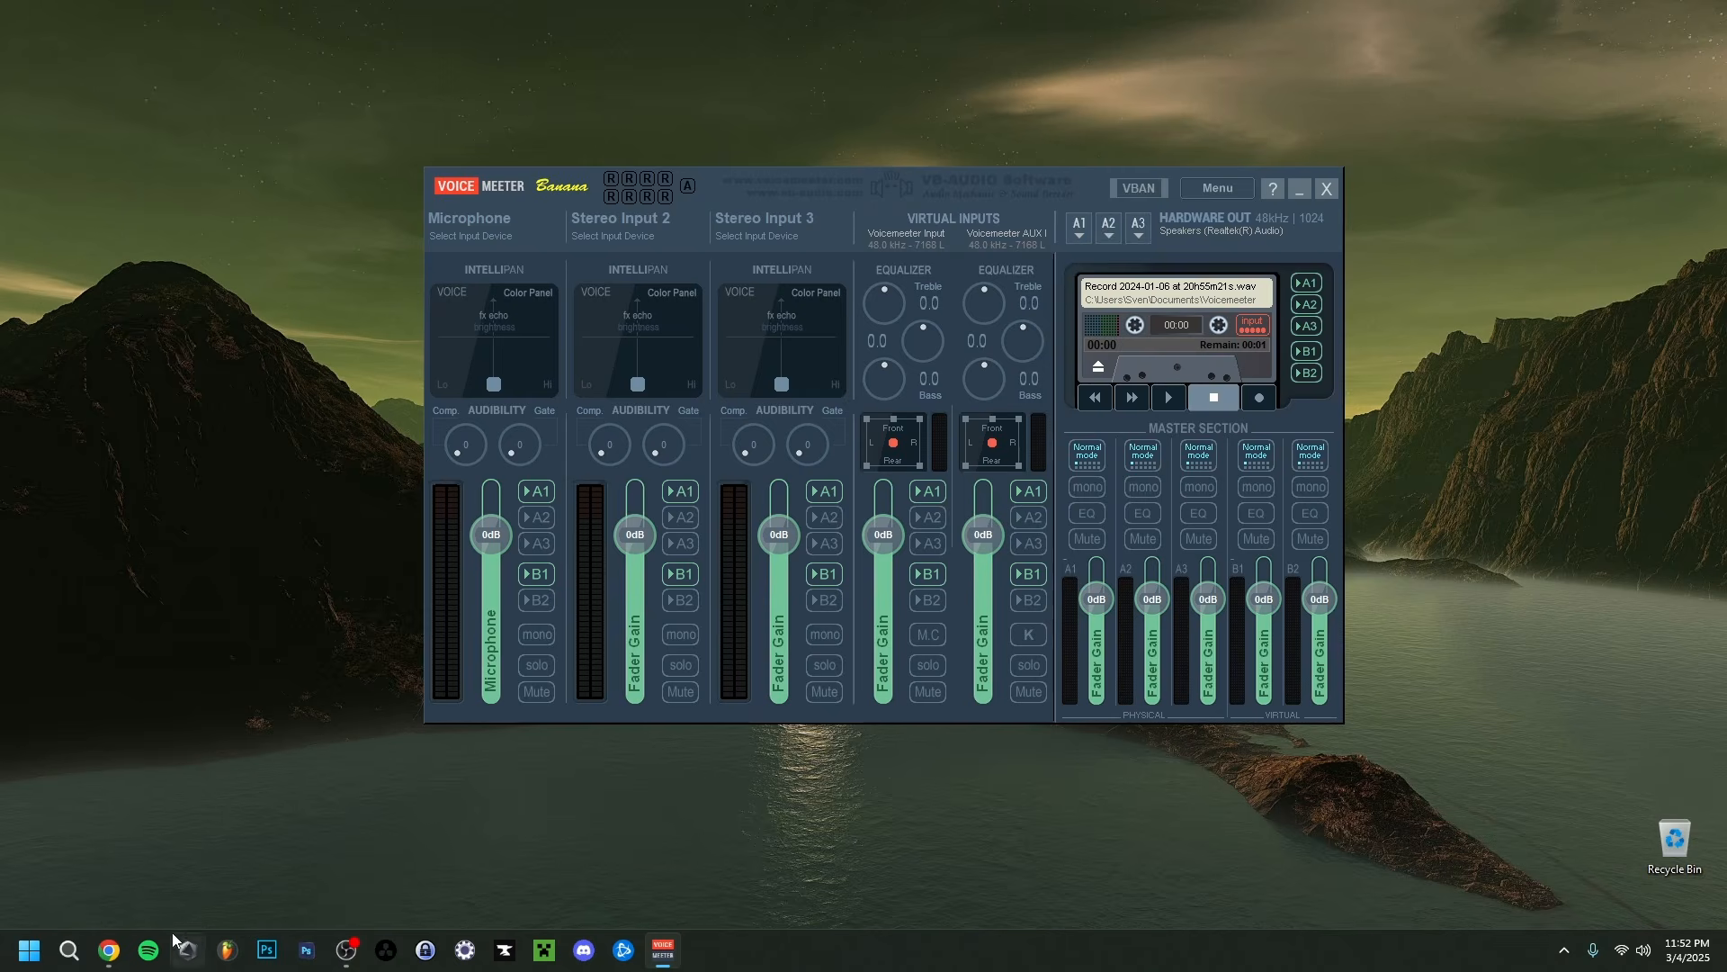
Switch to the YouTube video in Chrome and check the selected Windows sound output device
{"action": "left_click", "coordinate": [115, 963]}
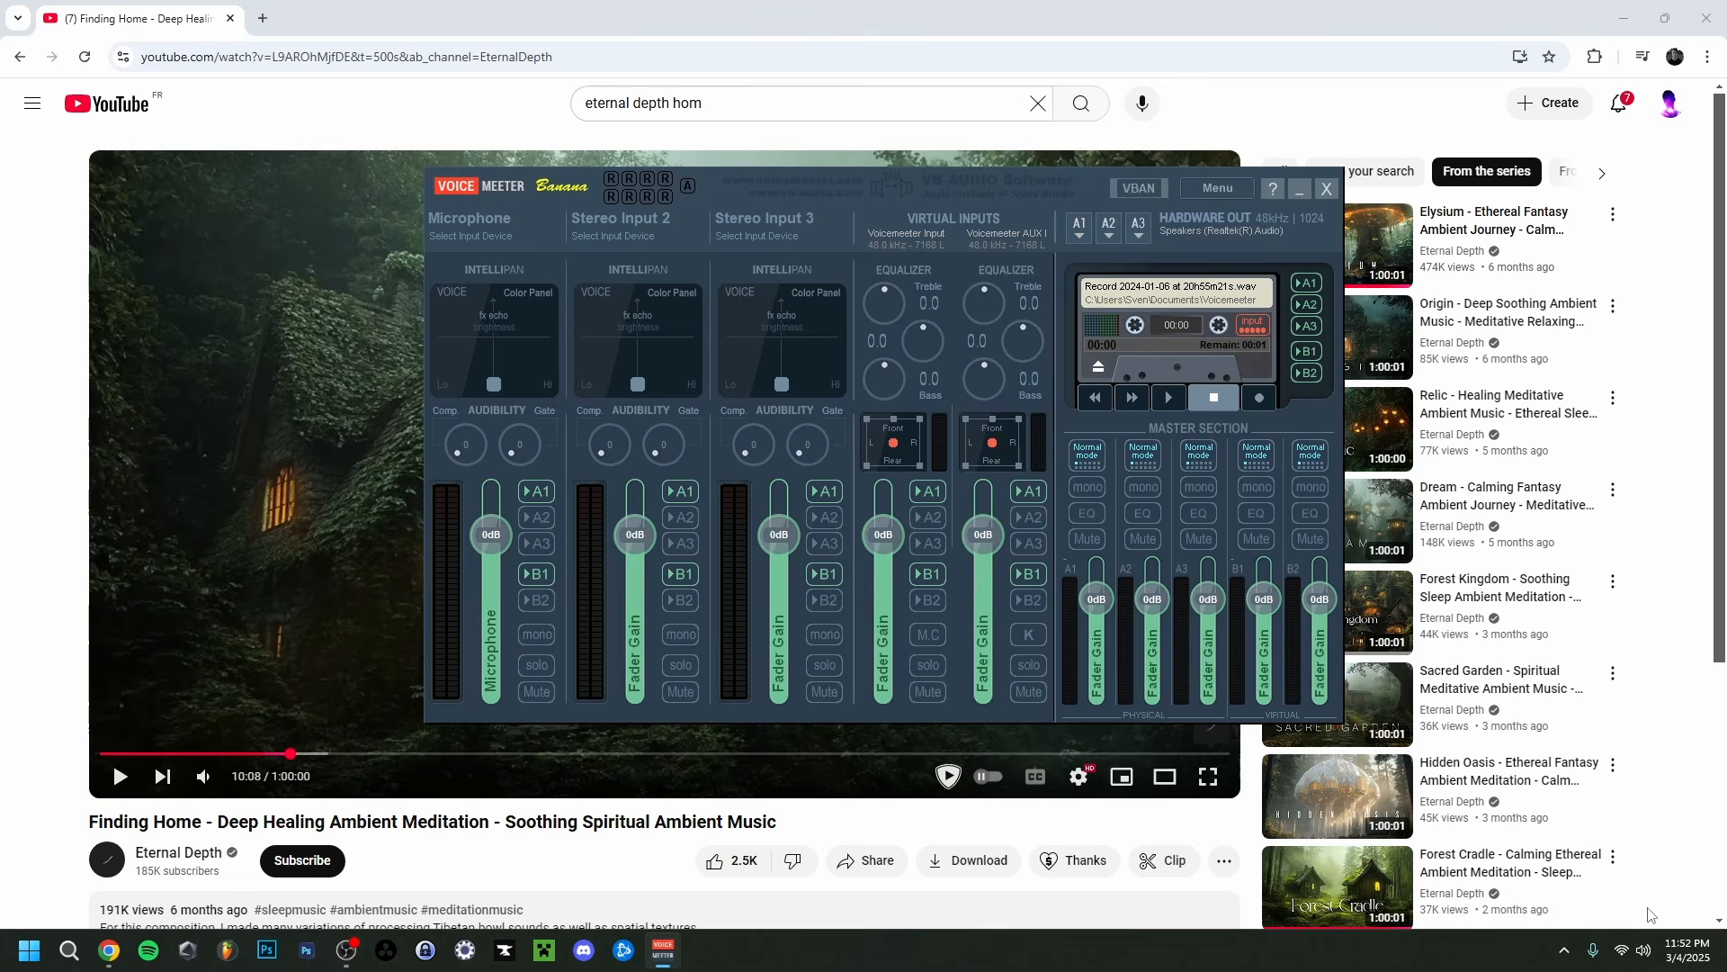
{"action": "left_click", "coordinate": [1642, 959]}
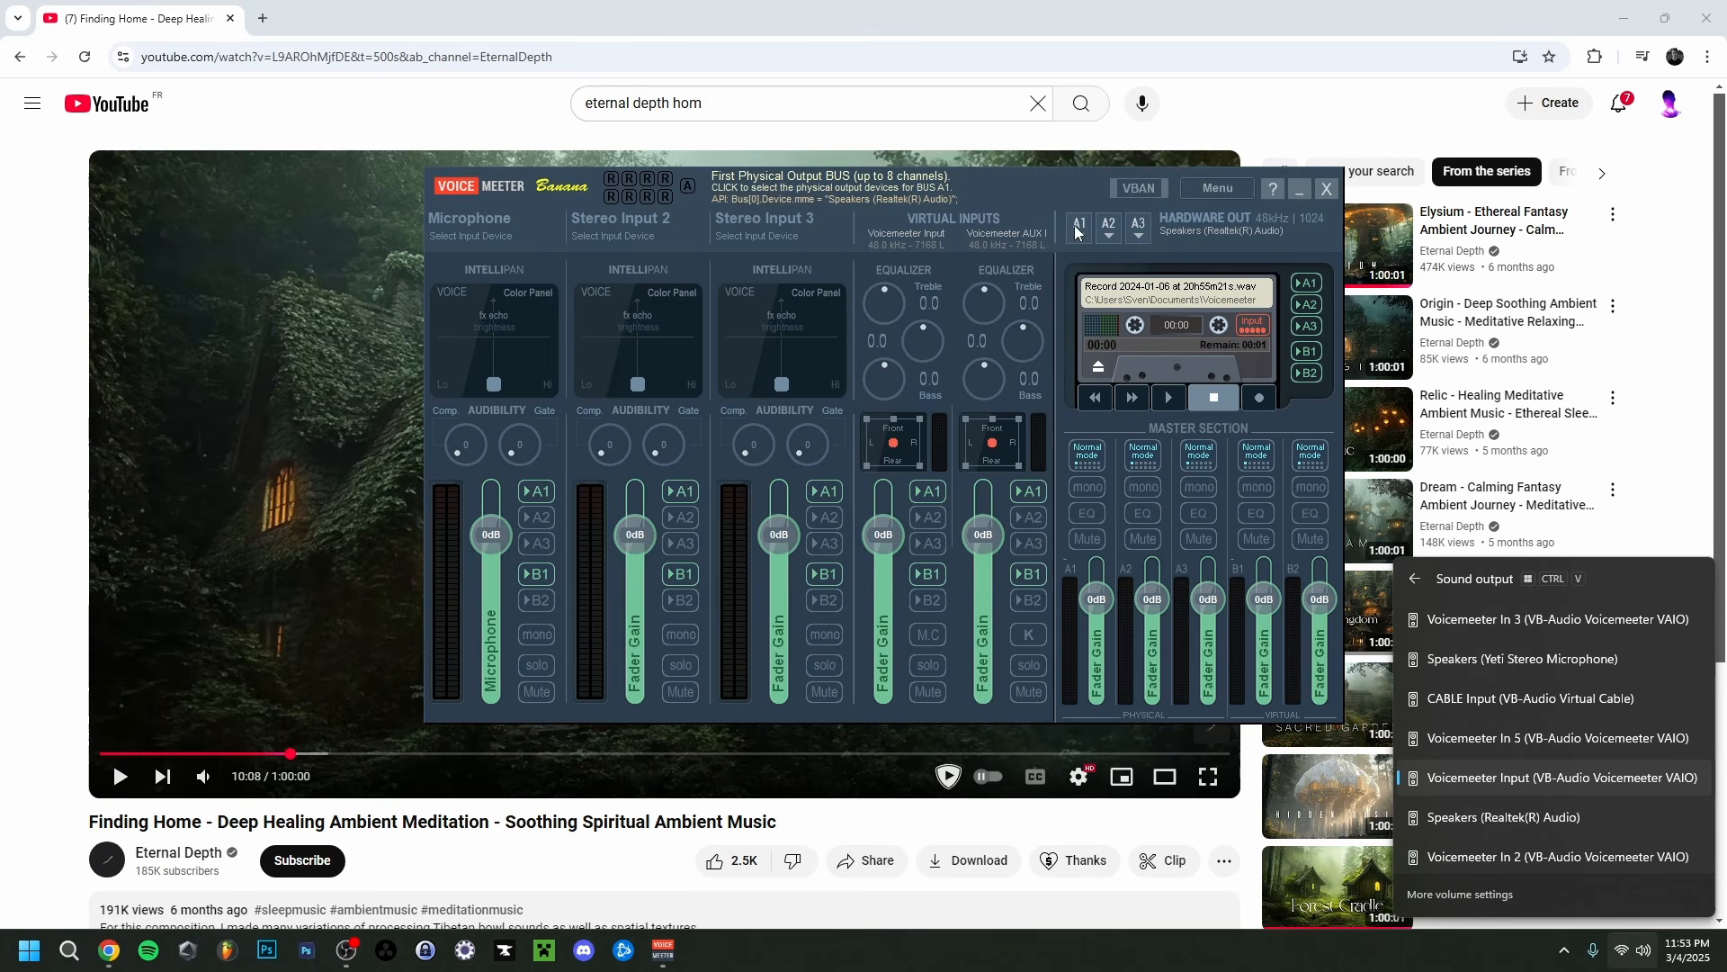
{"action": "left_click", "coordinate": [1213, 241]}
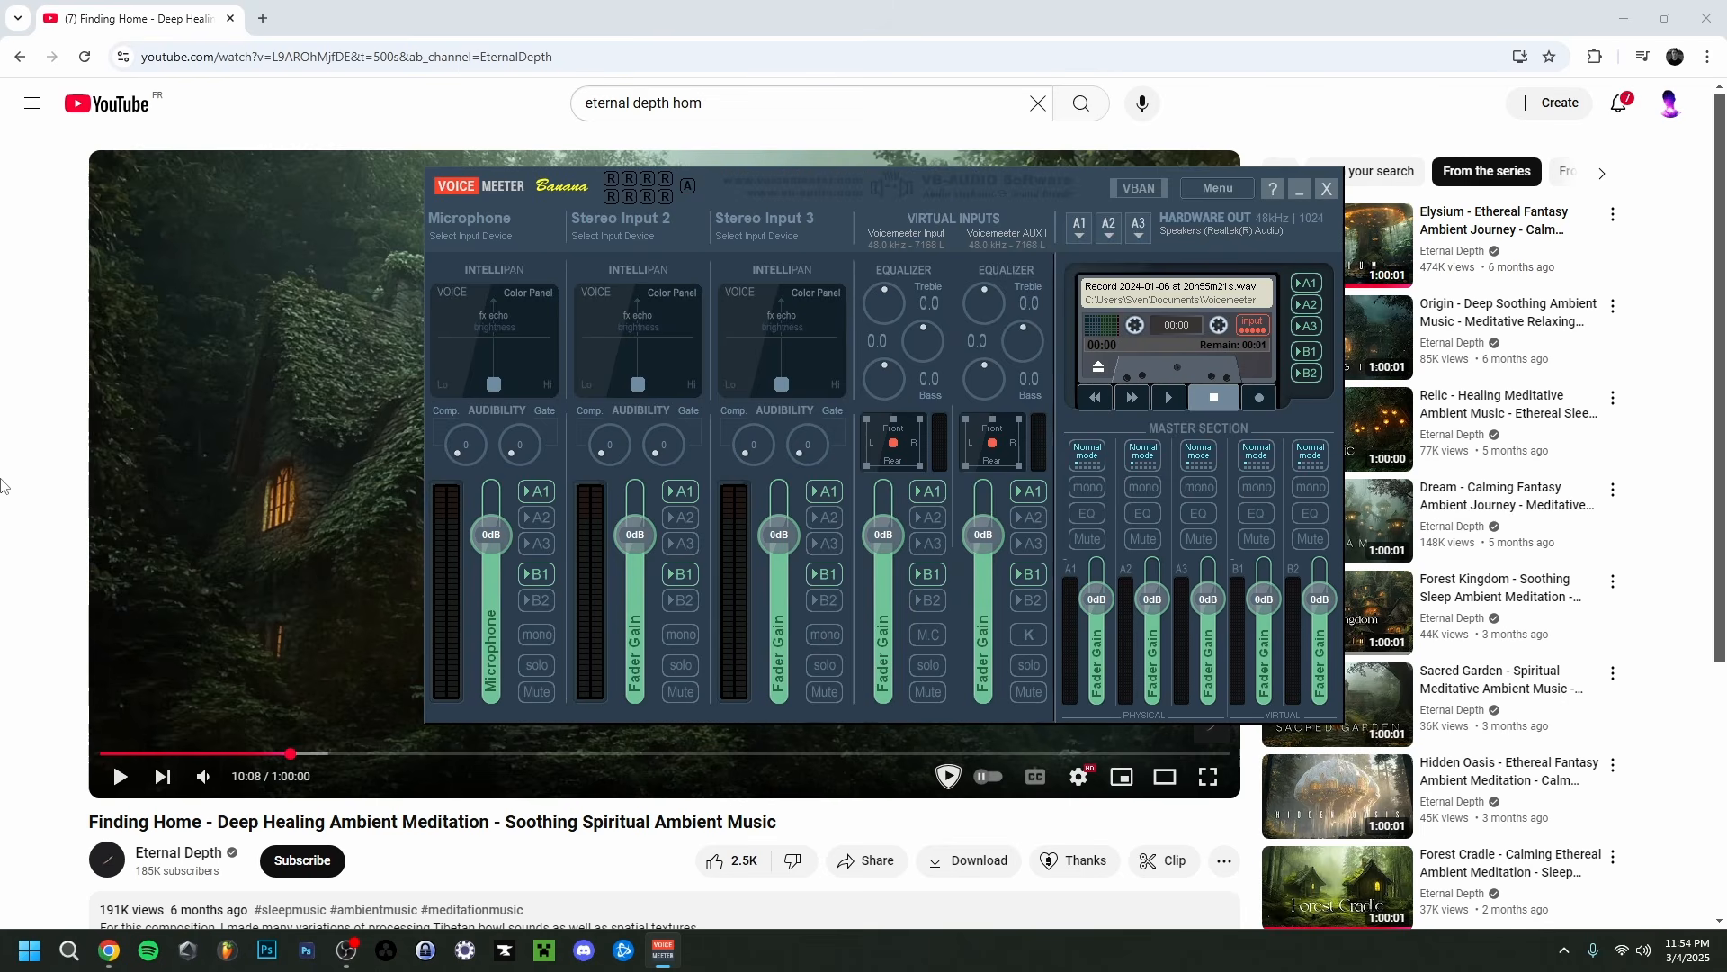
Play the YouTube video and try boosted Voicemeeter Input equalizer settings, ending at treble 6.5, medium 3.2 and bass 10.7
{"action": "left_click", "coordinate": [216, 441]}
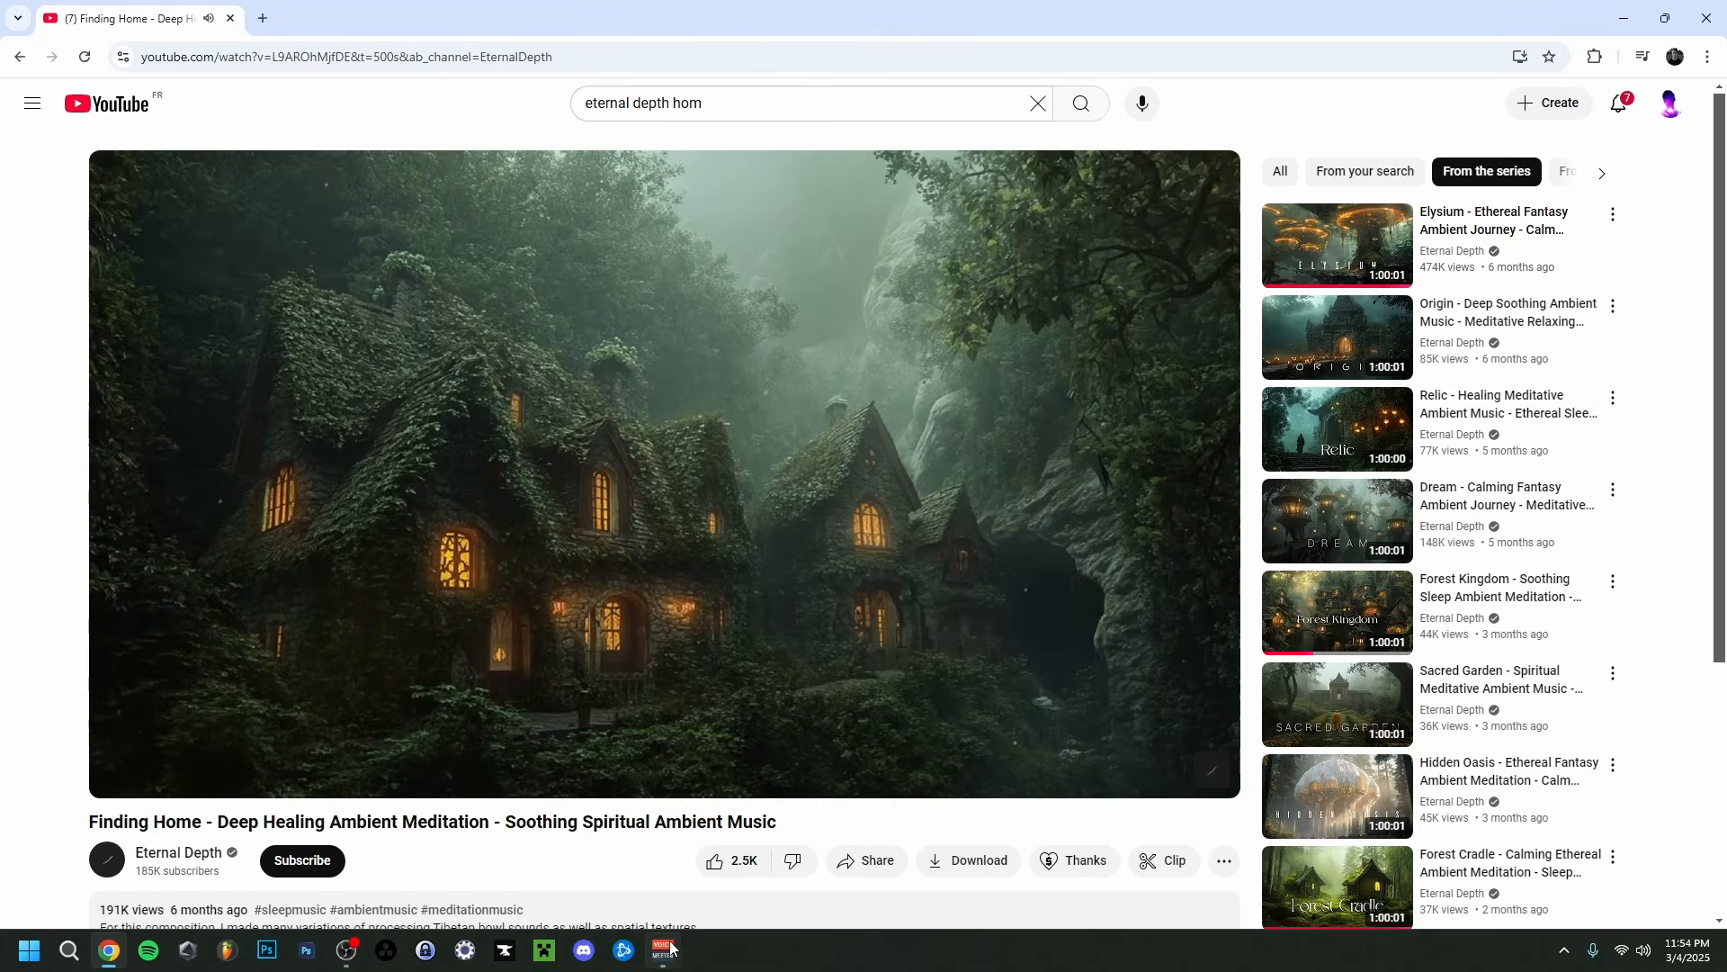
{"action": "left_click", "coordinate": [663, 950]}
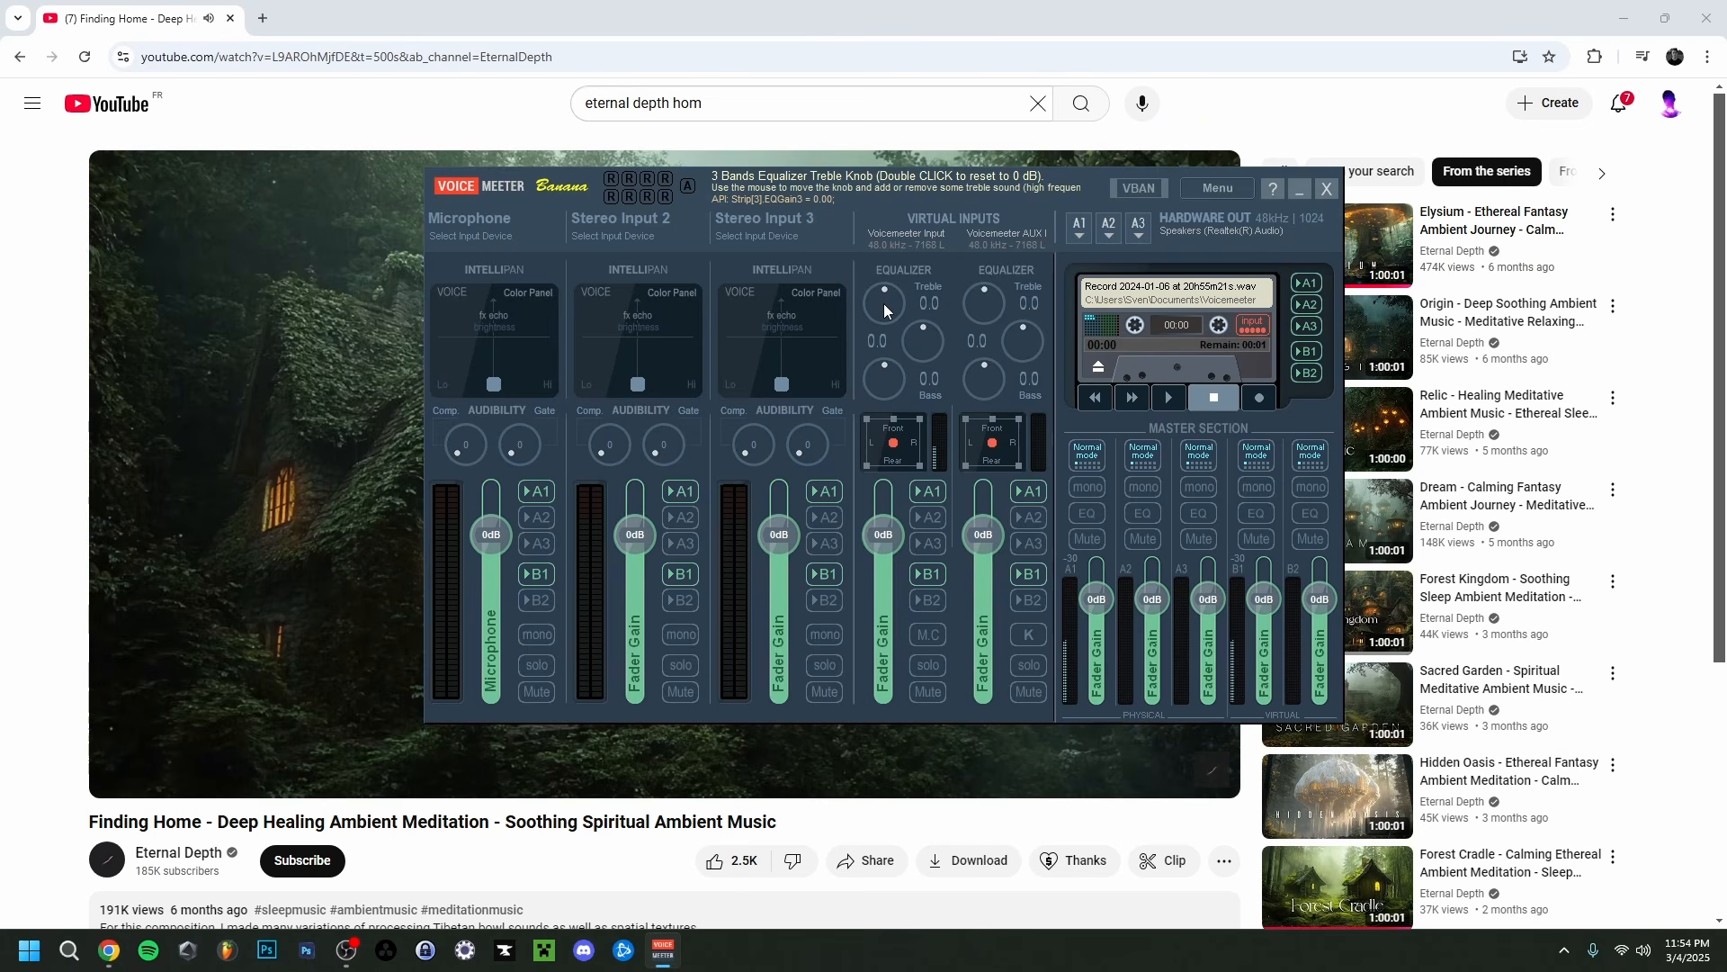
{"action": "left_click_drag", "start_coordinate": [883, 304], "coordinate": [892, 222]}
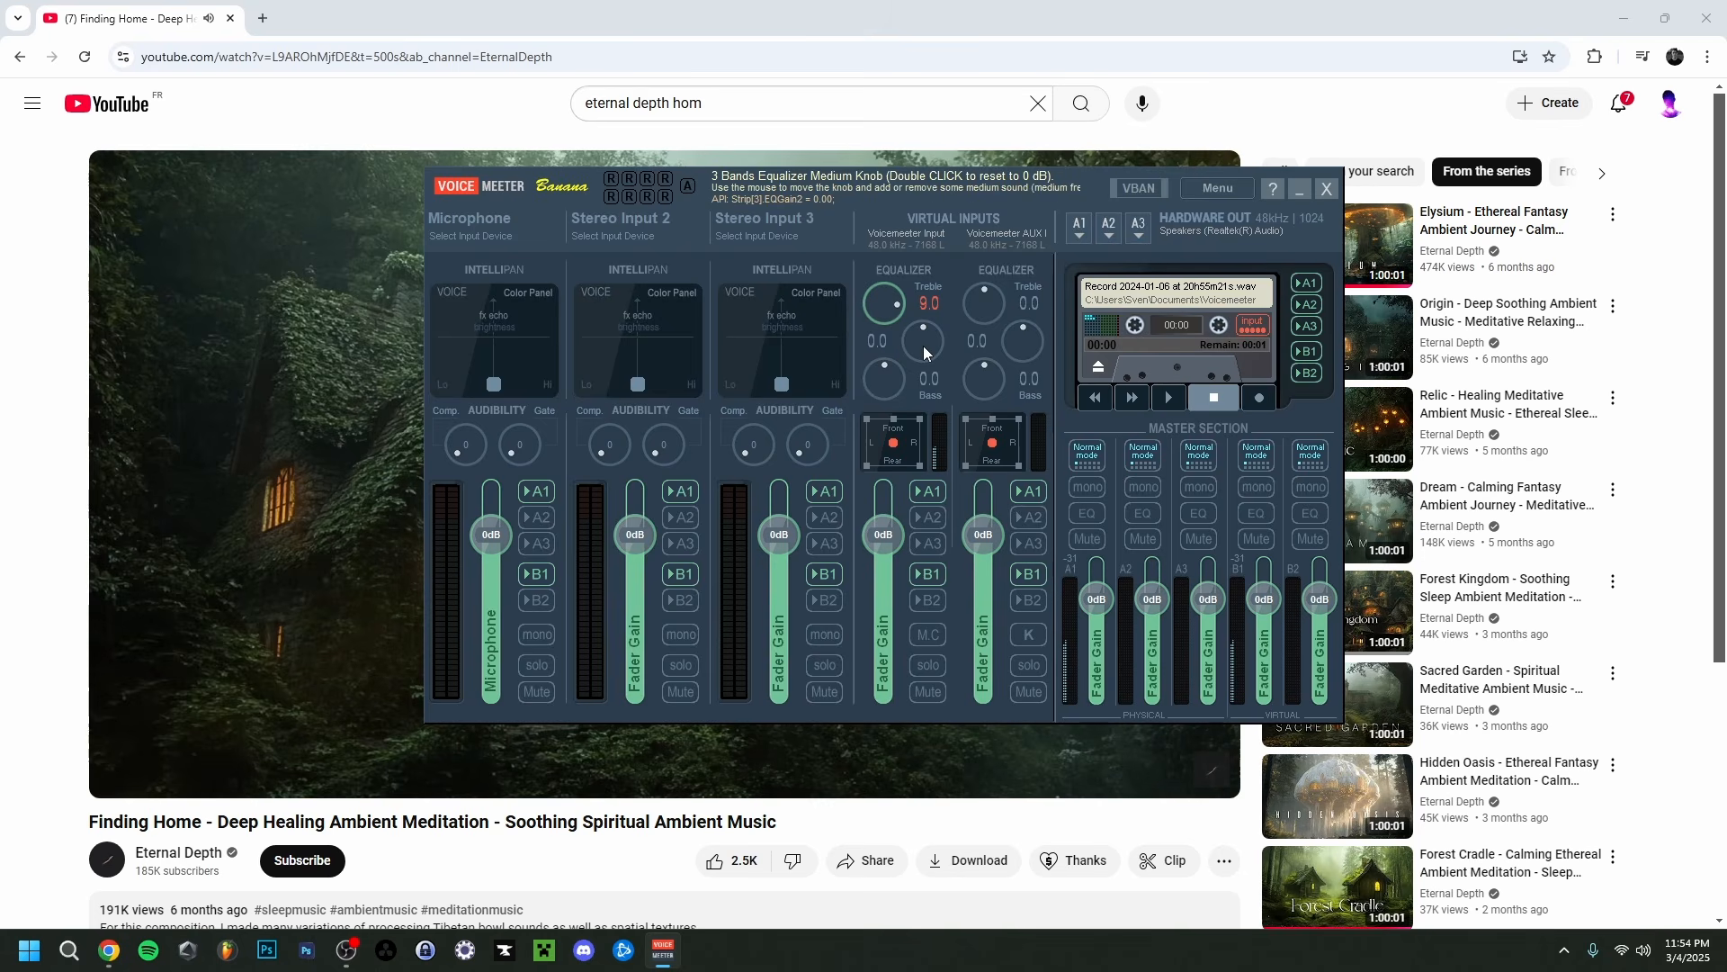
{"action": "mouse_move", "coordinate": [923, 346]}
{"action": "left_mouse_down"}
{"action": "mouse_move", "coordinate": [910, 257]}
{"action": "mouse_move", "coordinate": [916, 354]}
{"action": "left_mouse_up"}
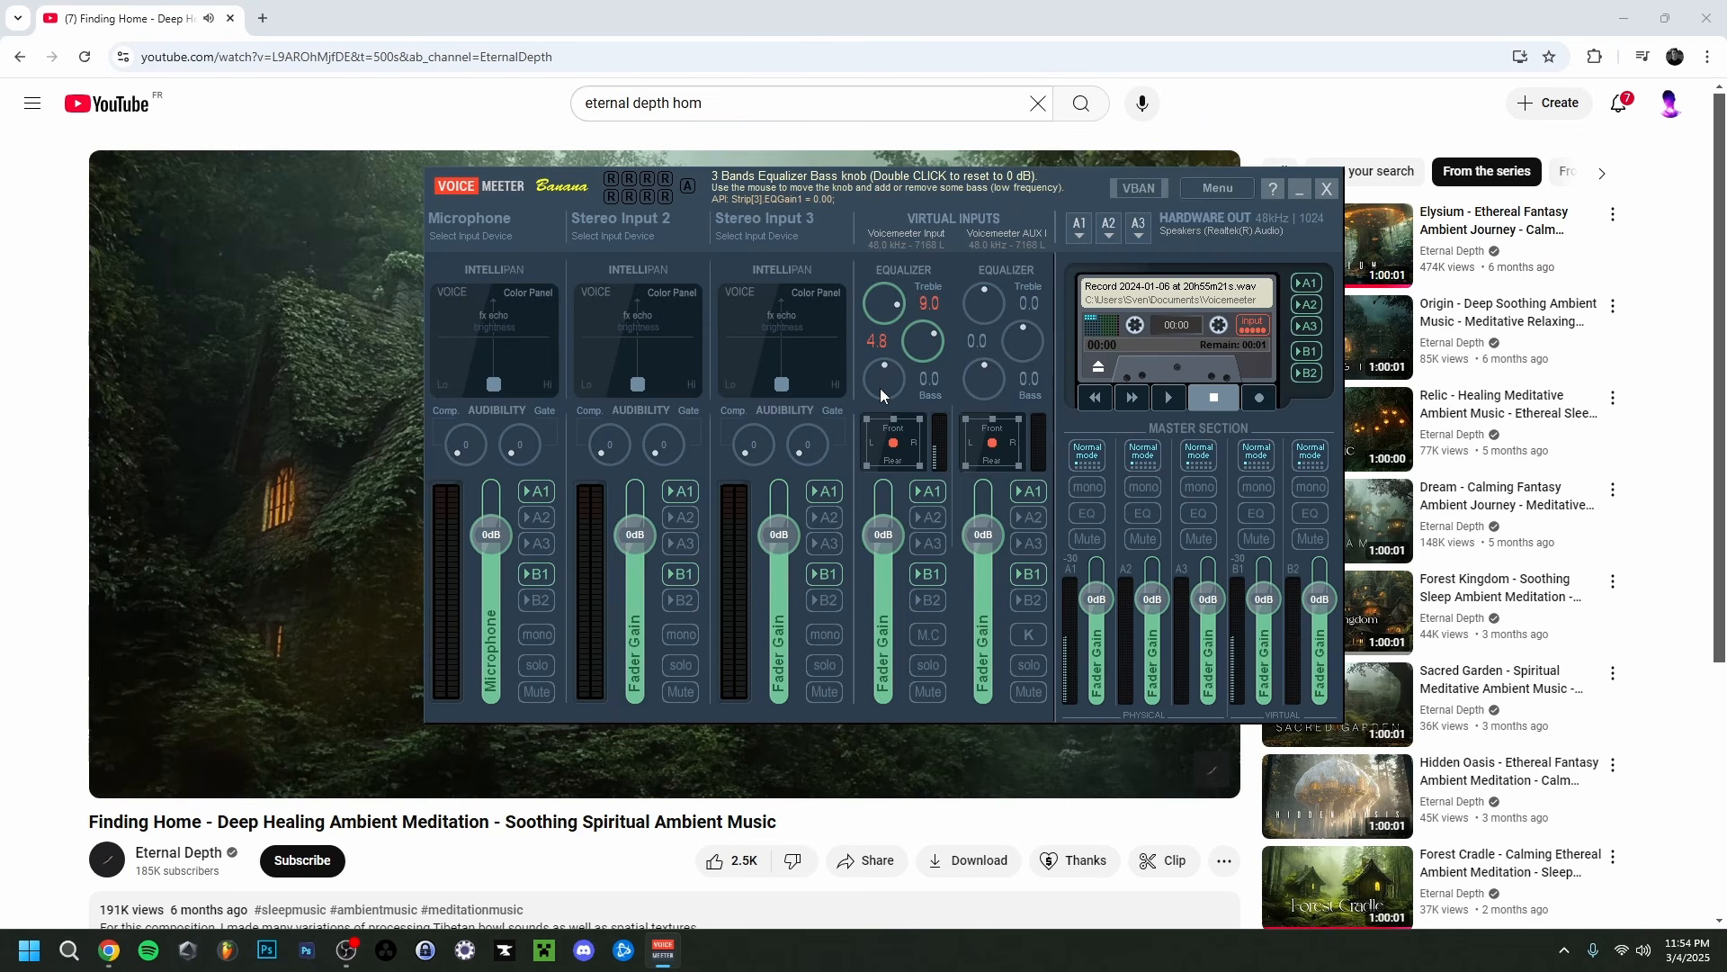
{"action": "left_click_drag", "start_coordinate": [883, 401], "coordinate": [883, 324]}
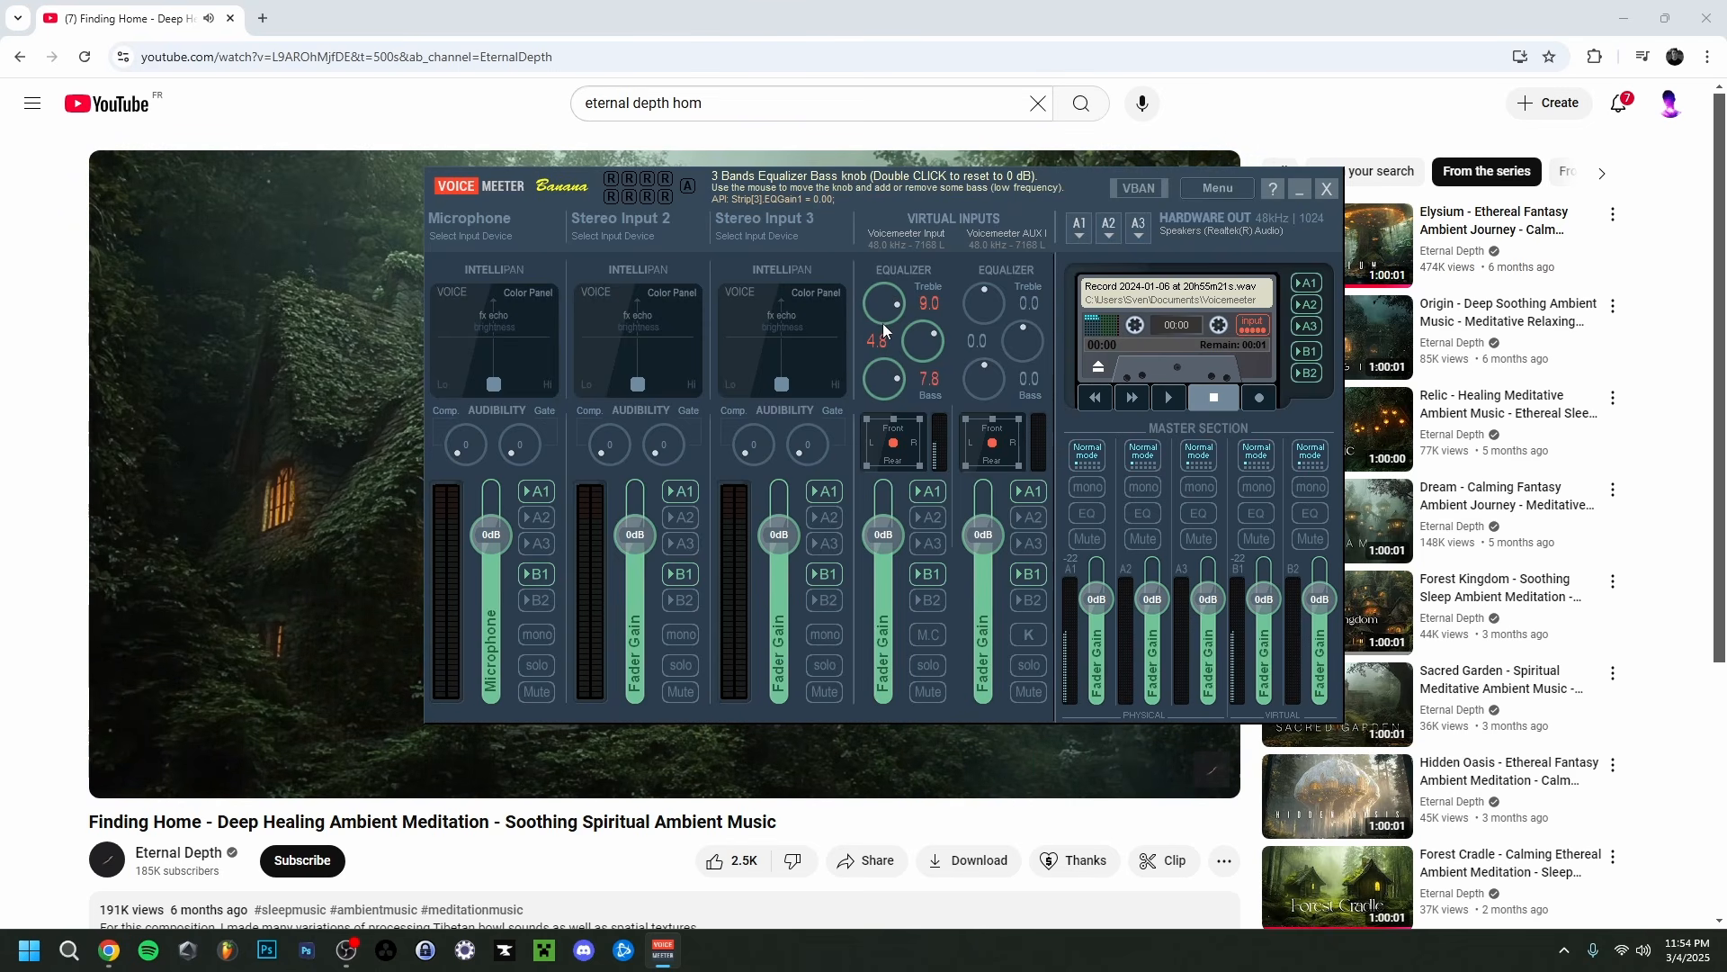
{"action": "left_click_drag", "start_coordinate": [880, 450], "coordinate": [878, 467]}
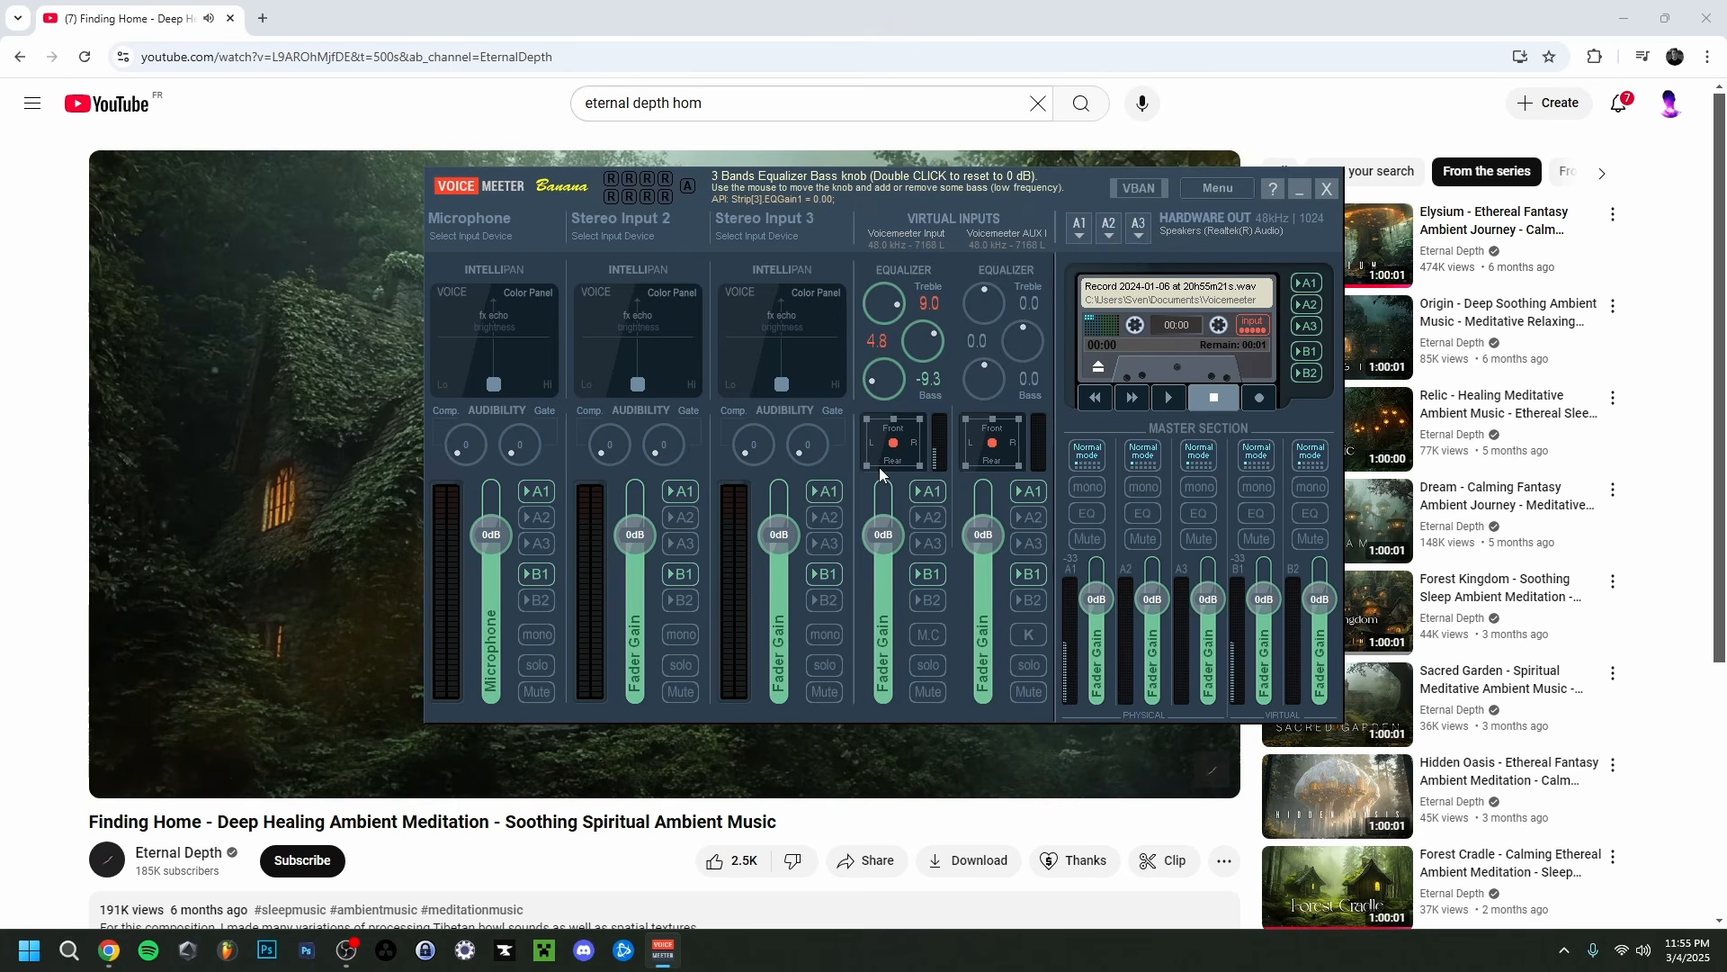
{"action": "left_click_drag", "start_coordinate": [878, 467], "coordinate": [885, 310]}
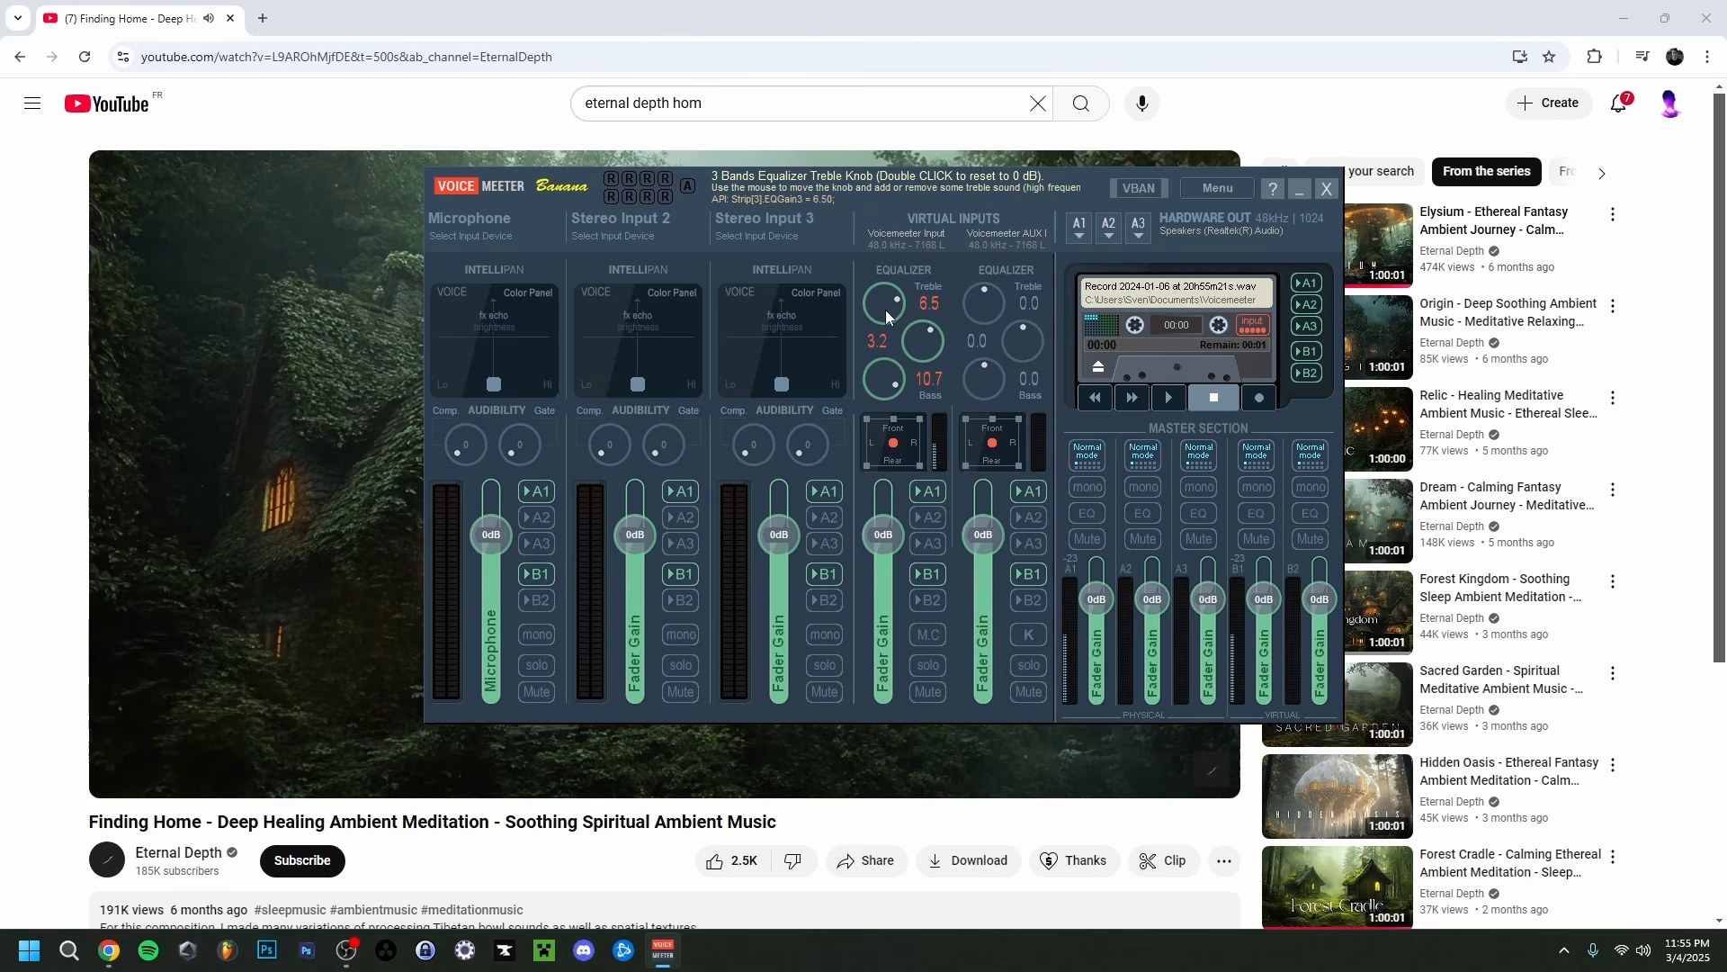
Reset the treble, medium and bass of the Voicemeeter Input equalizer to 0 dB
{"action": "double_click", "coordinate": [885, 309]}
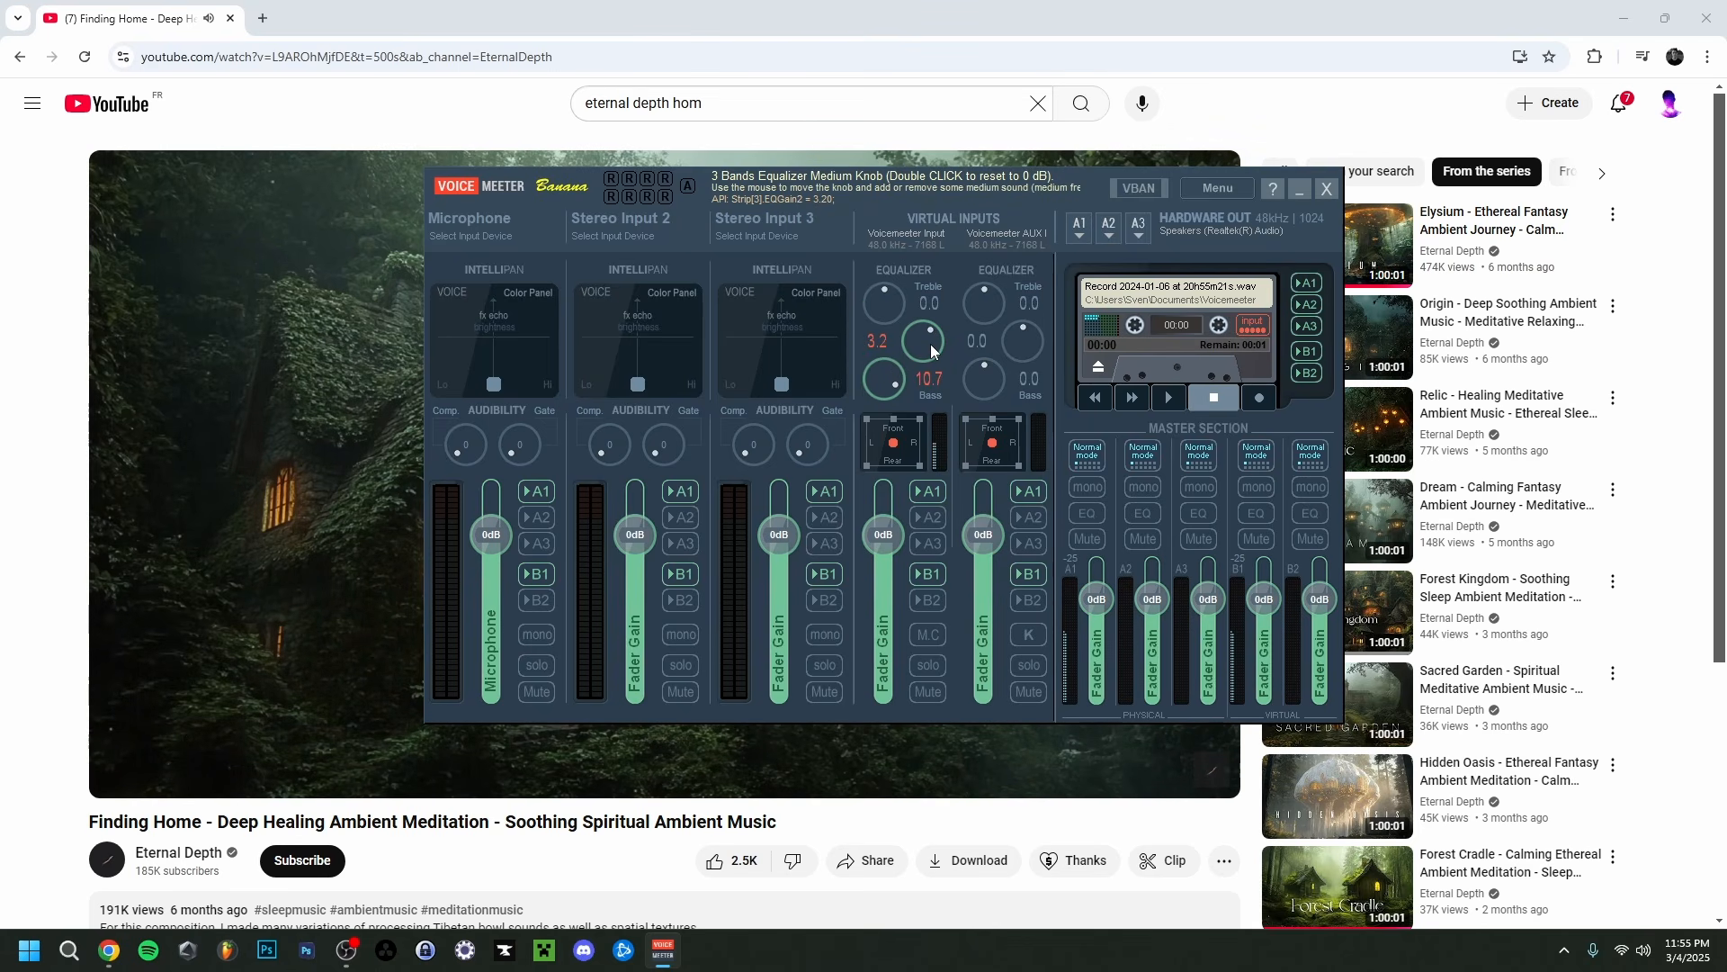
{"action": "double_click", "coordinate": [930, 344]}
{"action": "double_click", "coordinate": [898, 381]}
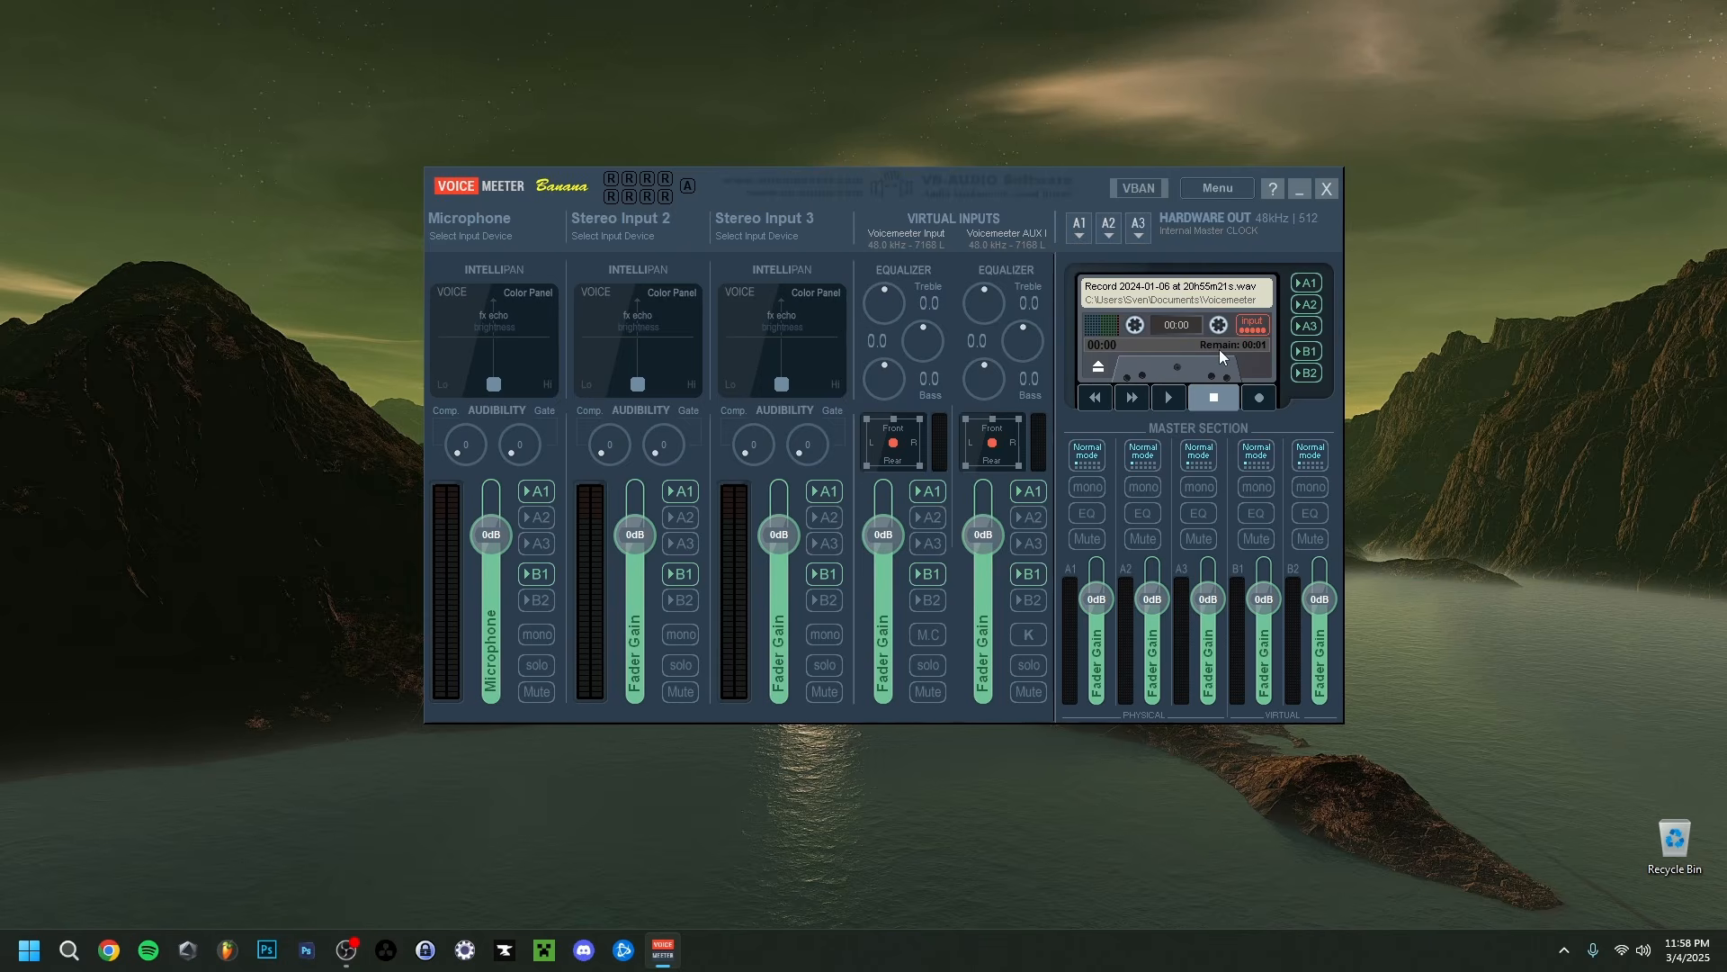
Inspect the tape recorder's audio file selection and its recorder options, including the bit resolution choices
{"action": "left_click", "coordinate": [1164, 301]}
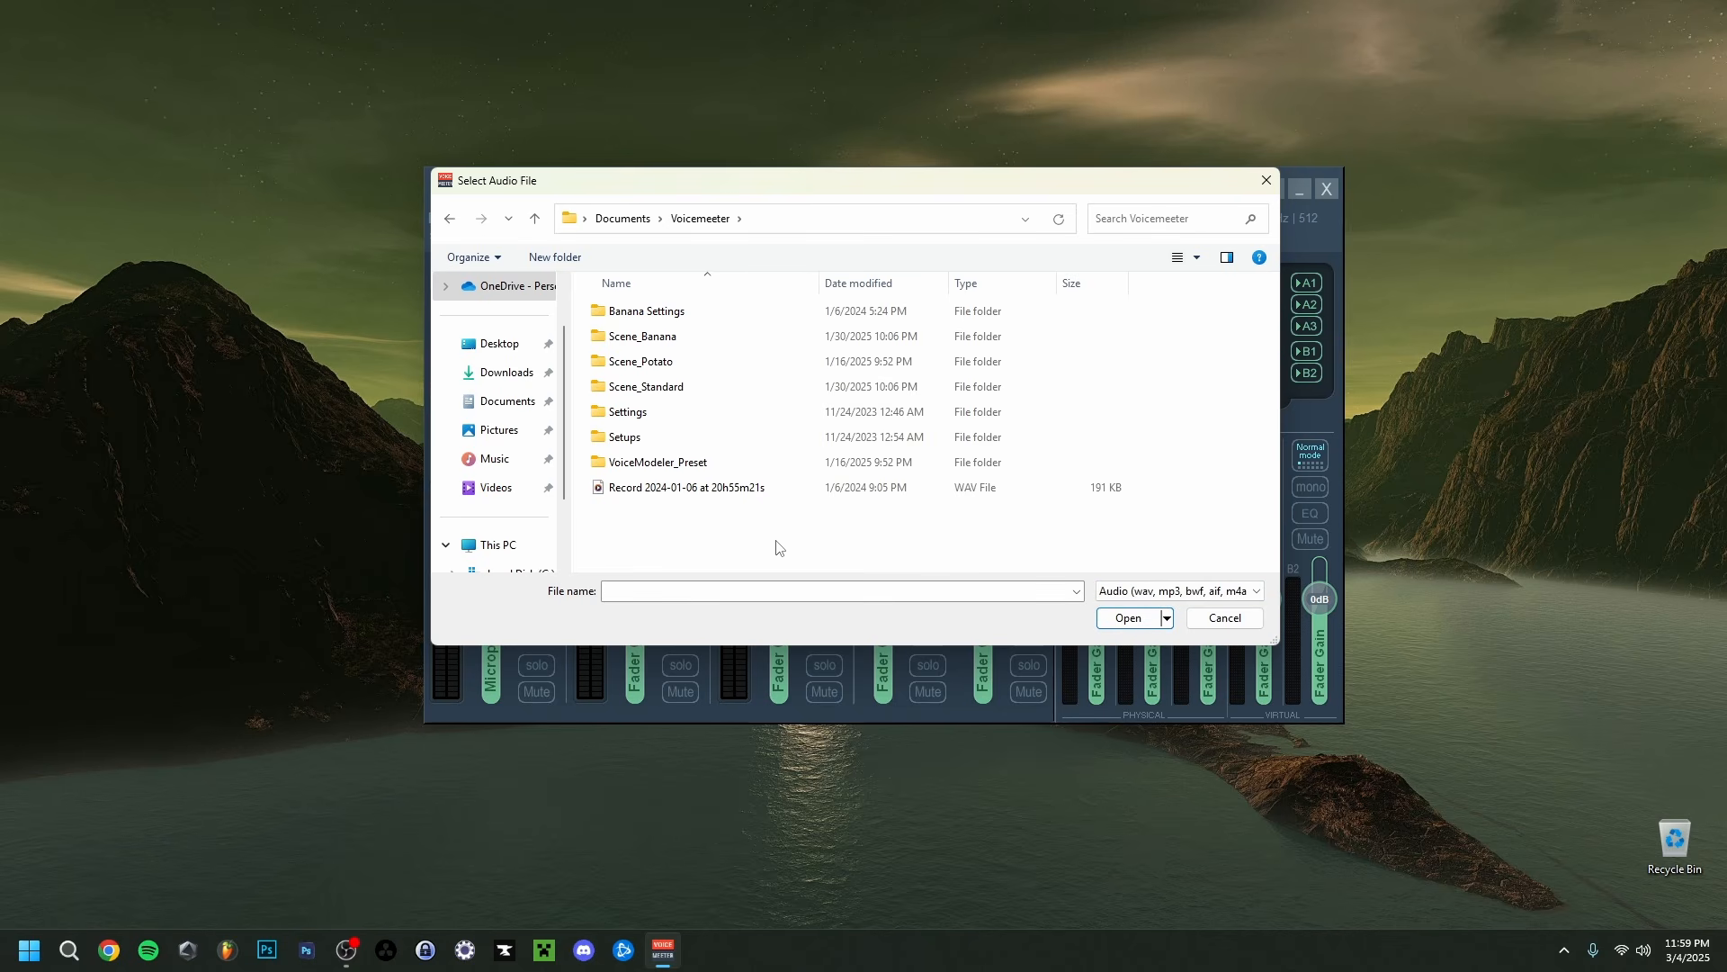
{"action": "left_click", "coordinate": [1225, 617]}
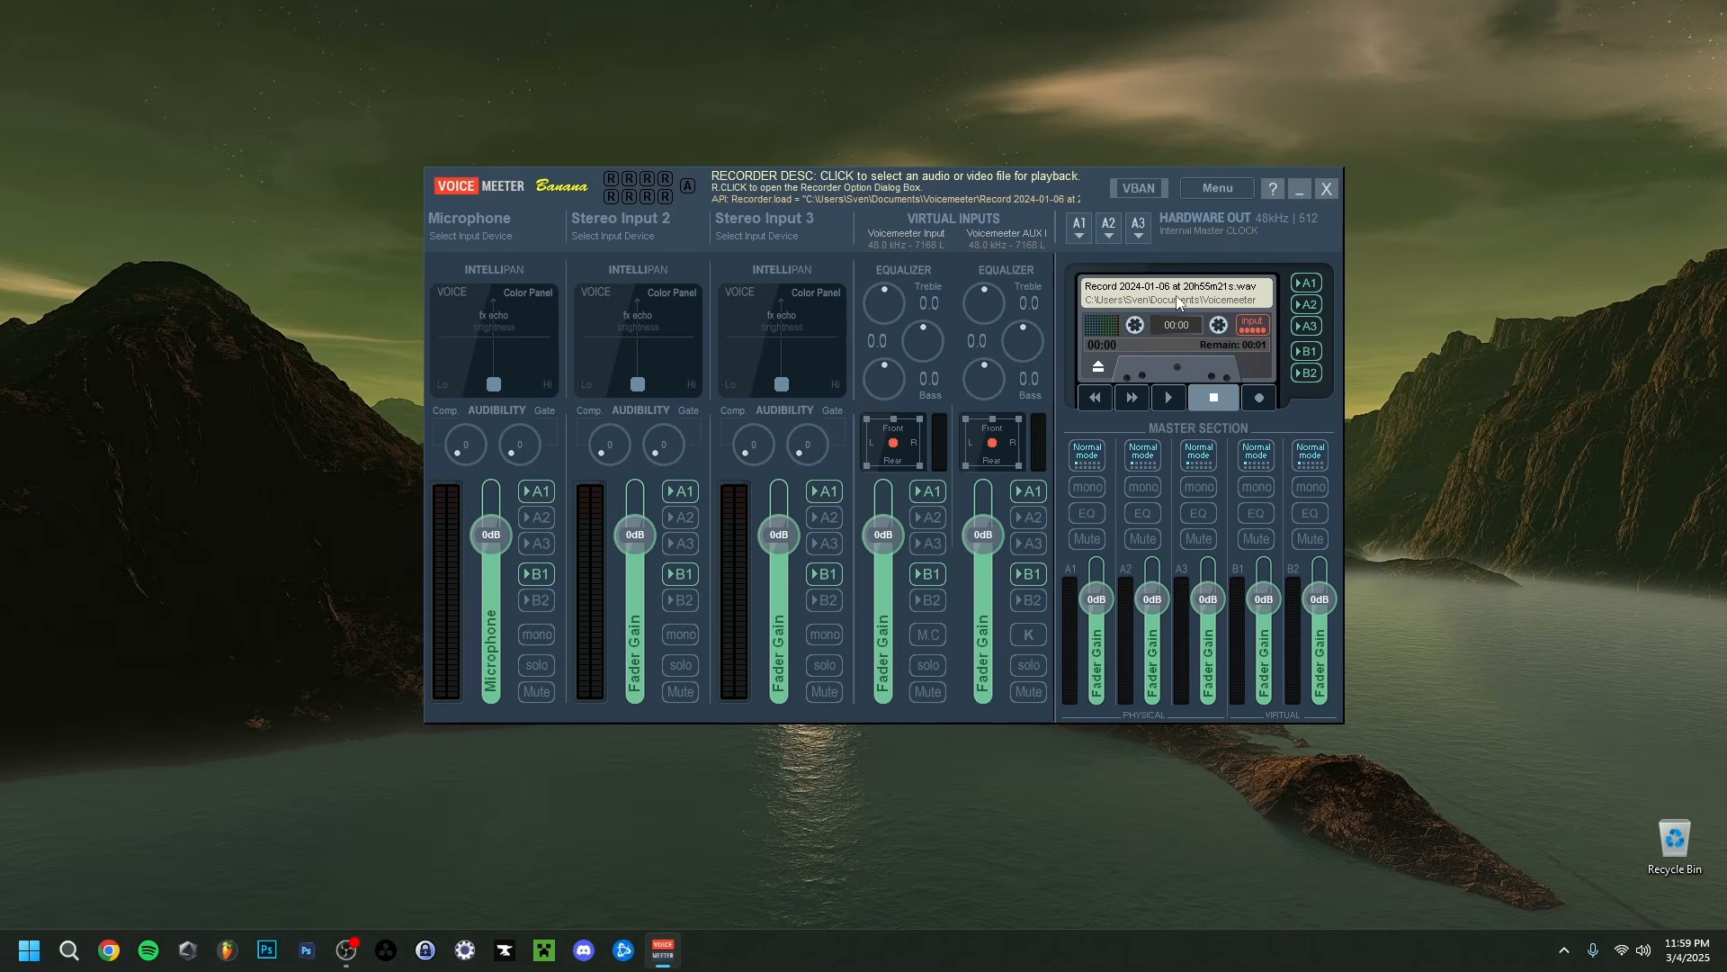
{"action": "right_click", "coordinate": [1175, 295]}
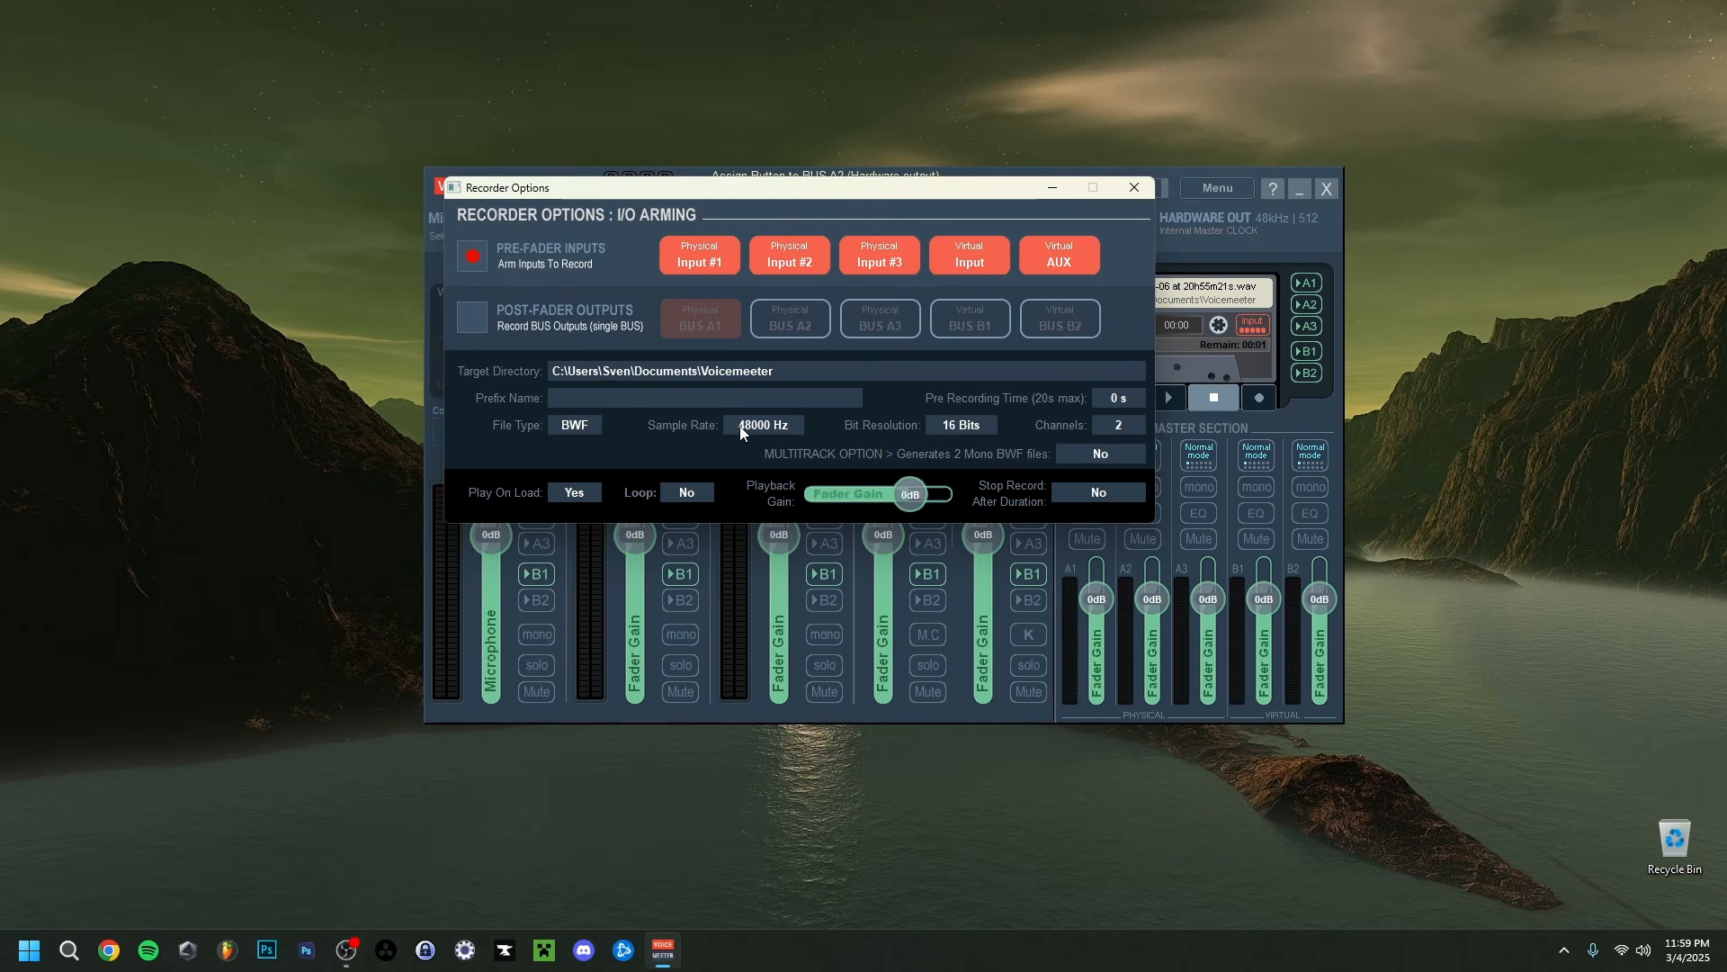
{"action": "left_click", "coordinate": [958, 435]}
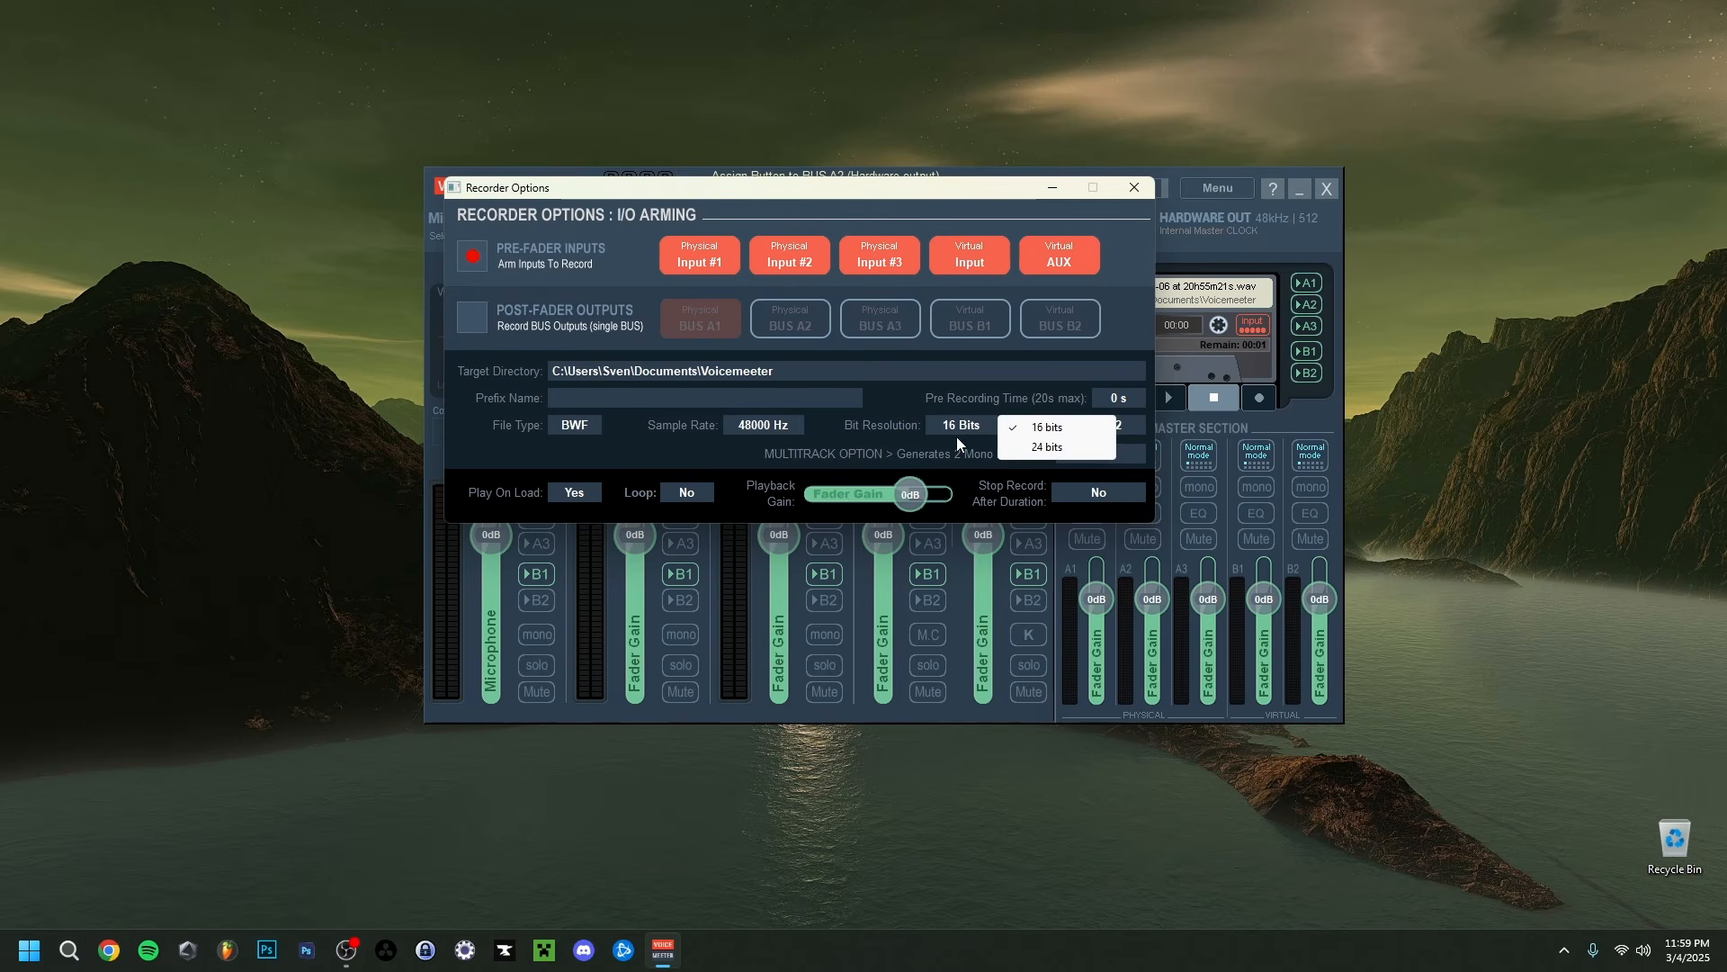
{"action": "left_click", "coordinate": [957, 436]}
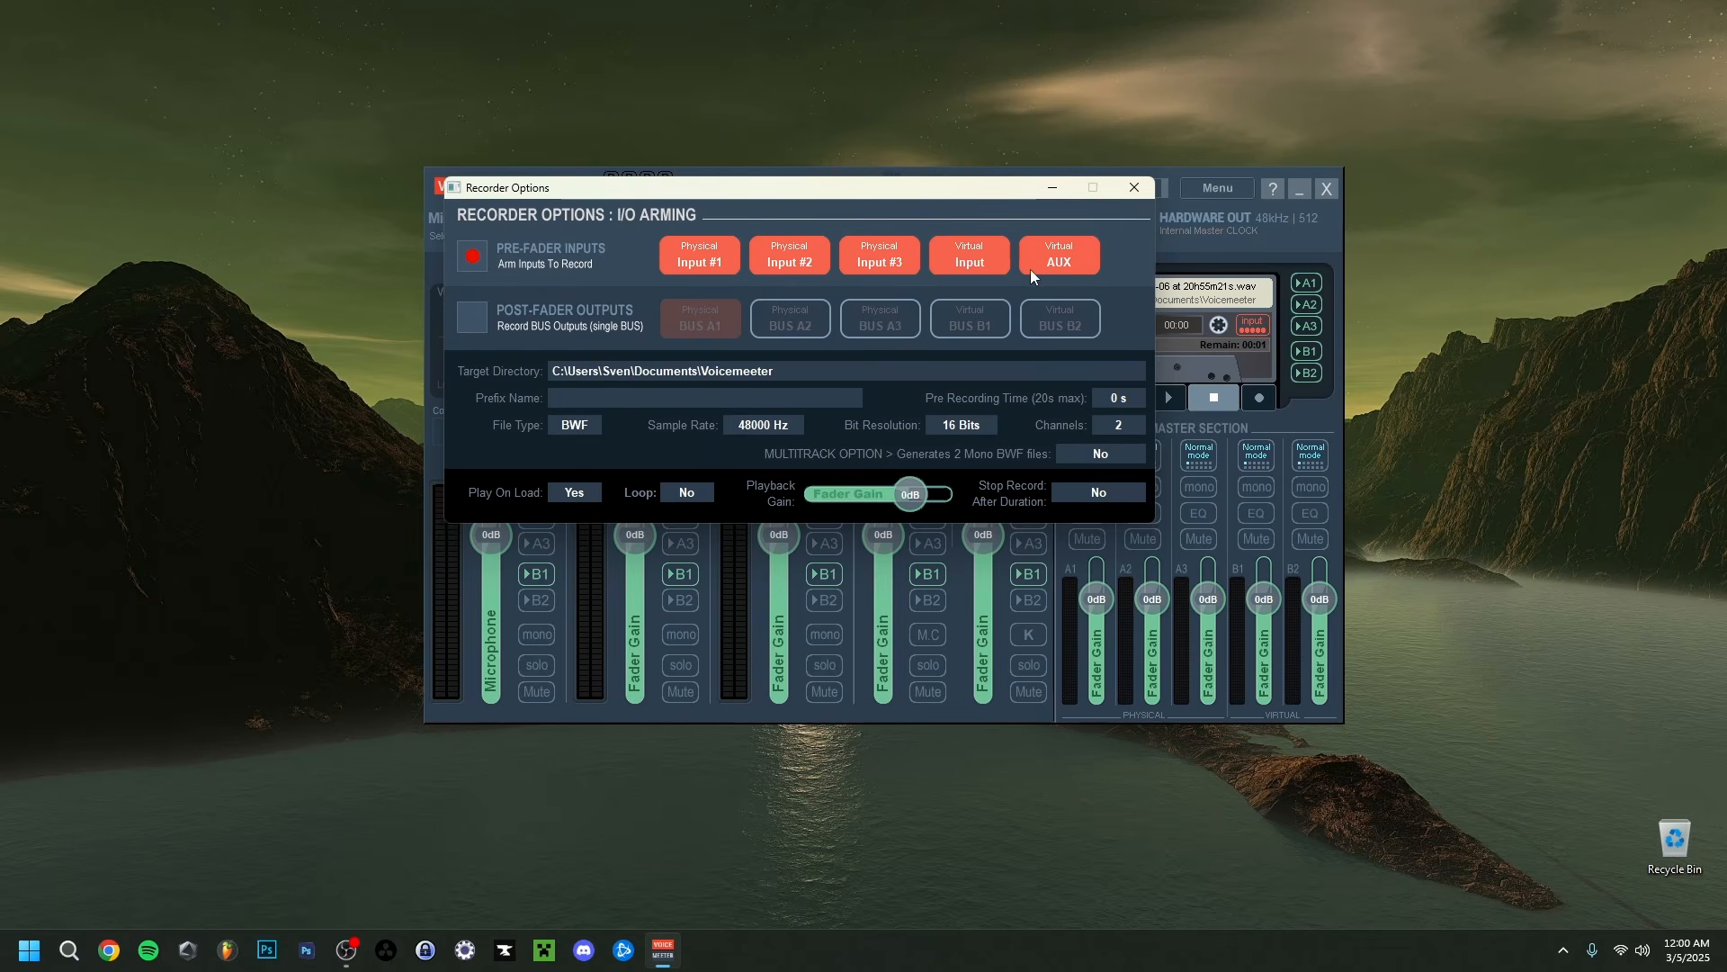
{"action": "left_click", "coordinate": [1133, 188]}
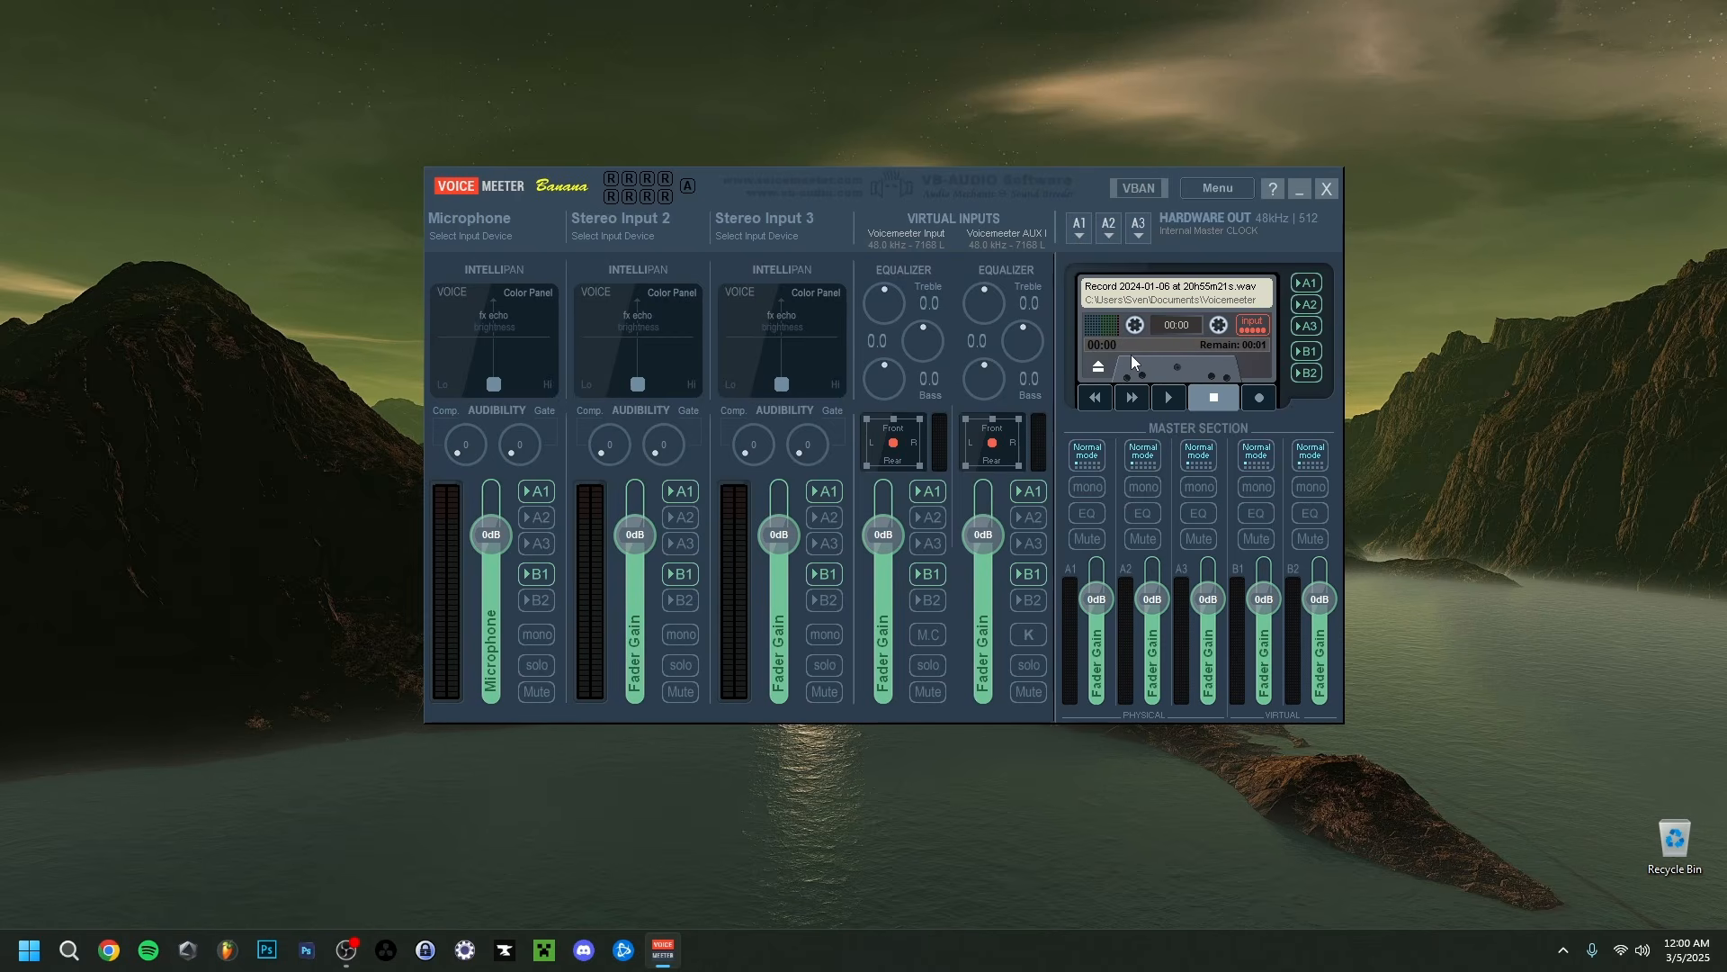
Review the mixer's main commands for the audio engine, saved settings and startup behaviour
{"action": "left_click", "coordinate": [1217, 188]}
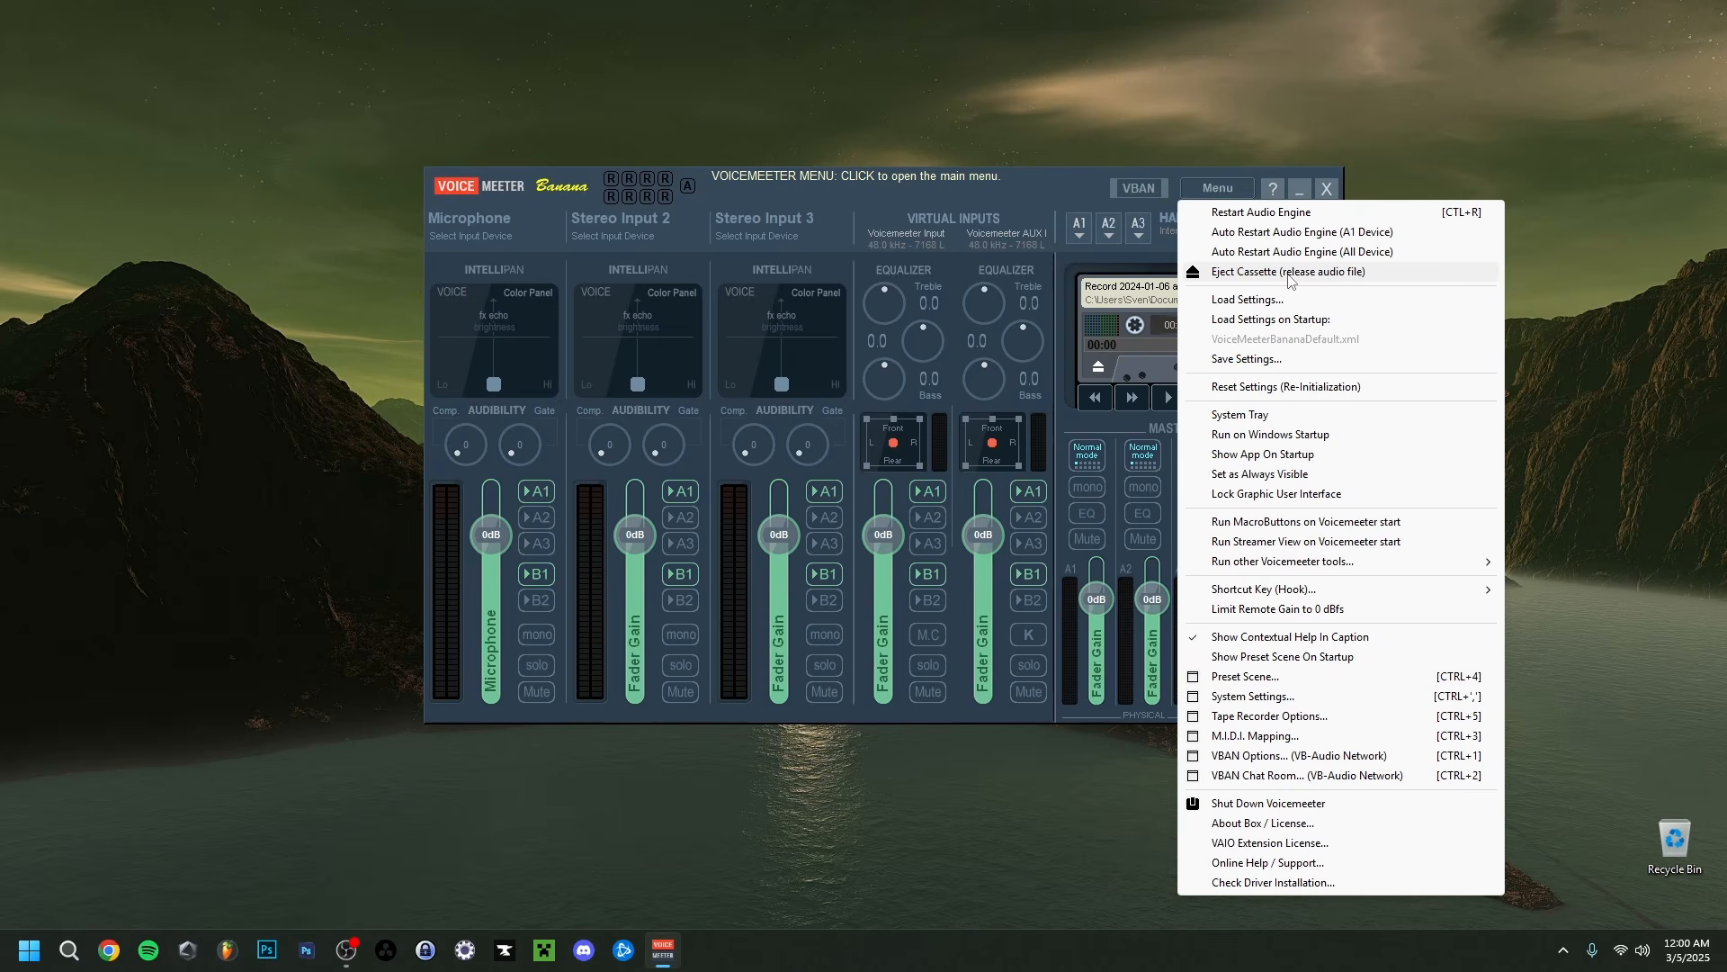
{"action": "left_click", "coordinate": [402, 334]}
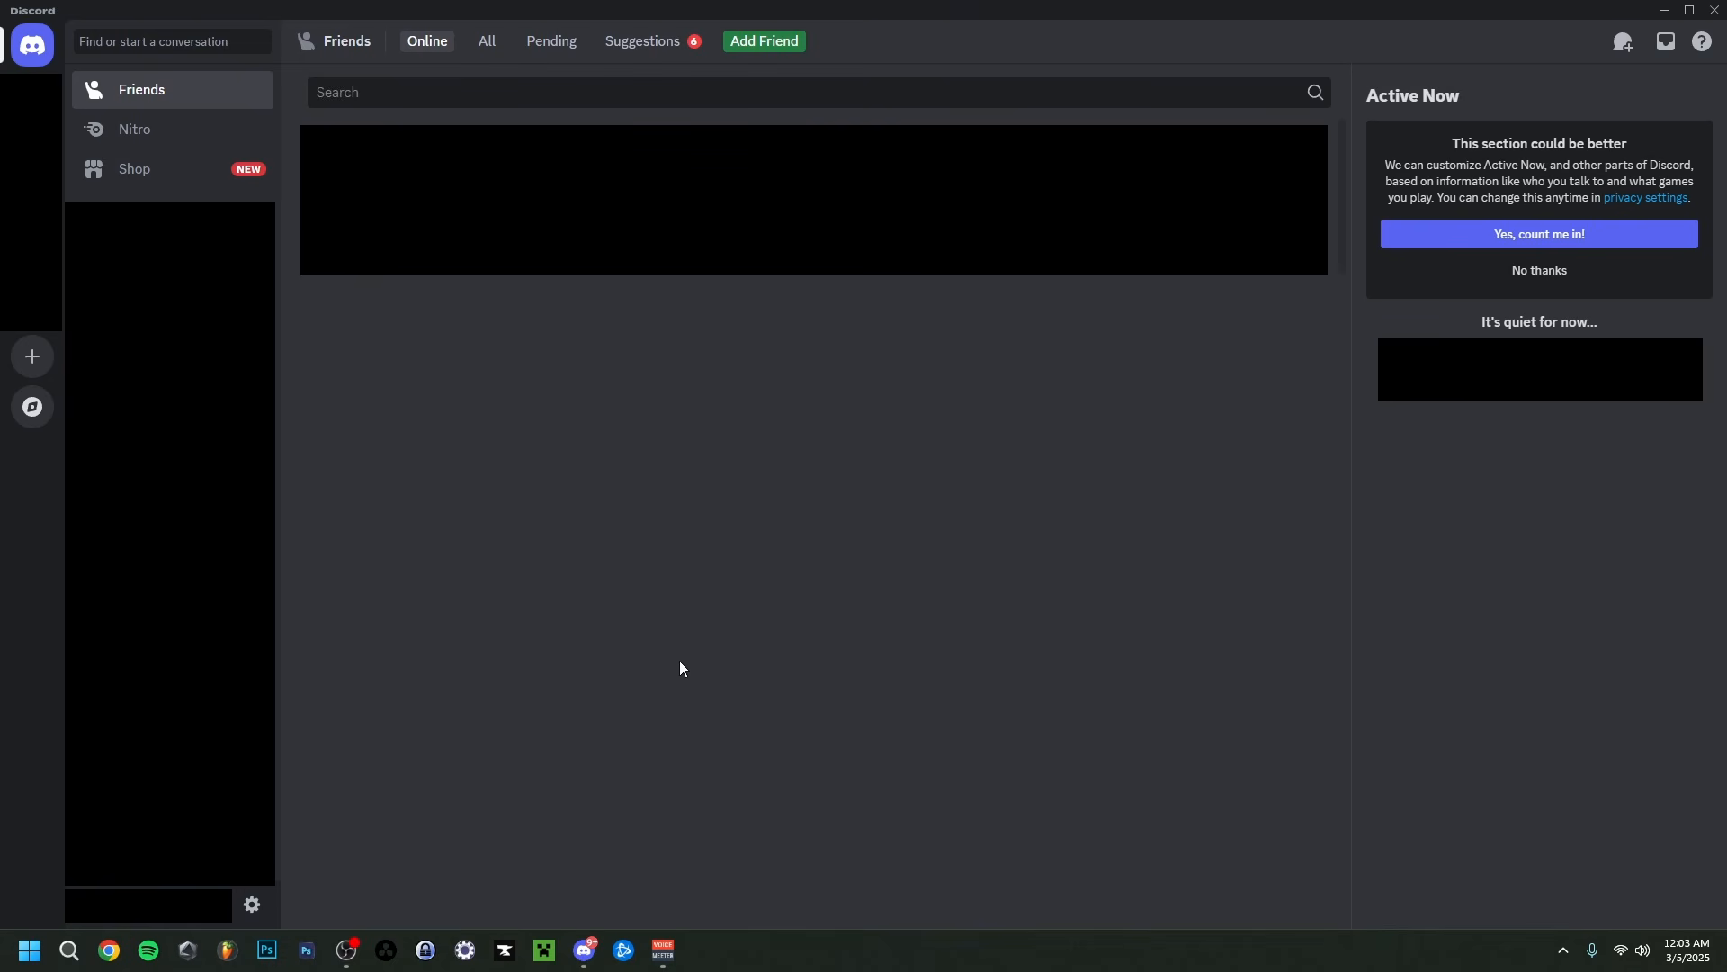
Open Discord's Voice & Video settings and look through the input devices for the available Voicemeeter outputs
{"action": "left_click", "coordinate": [253, 905]}
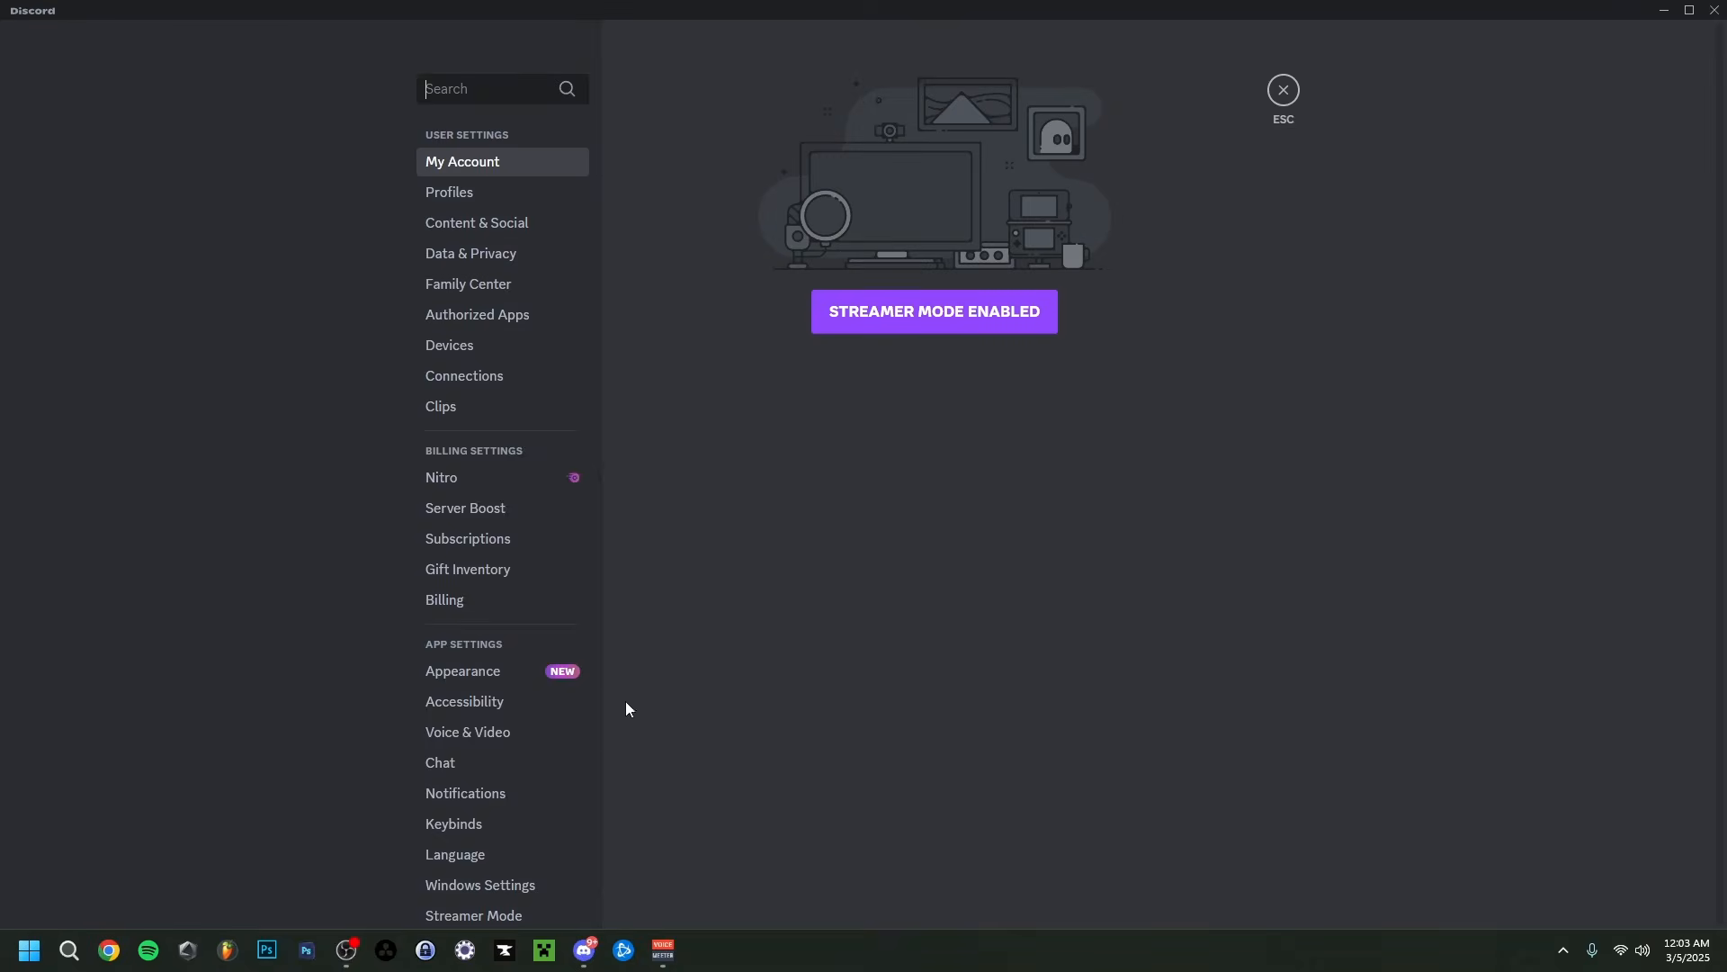
{"action": "left_click", "coordinate": [457, 738]}
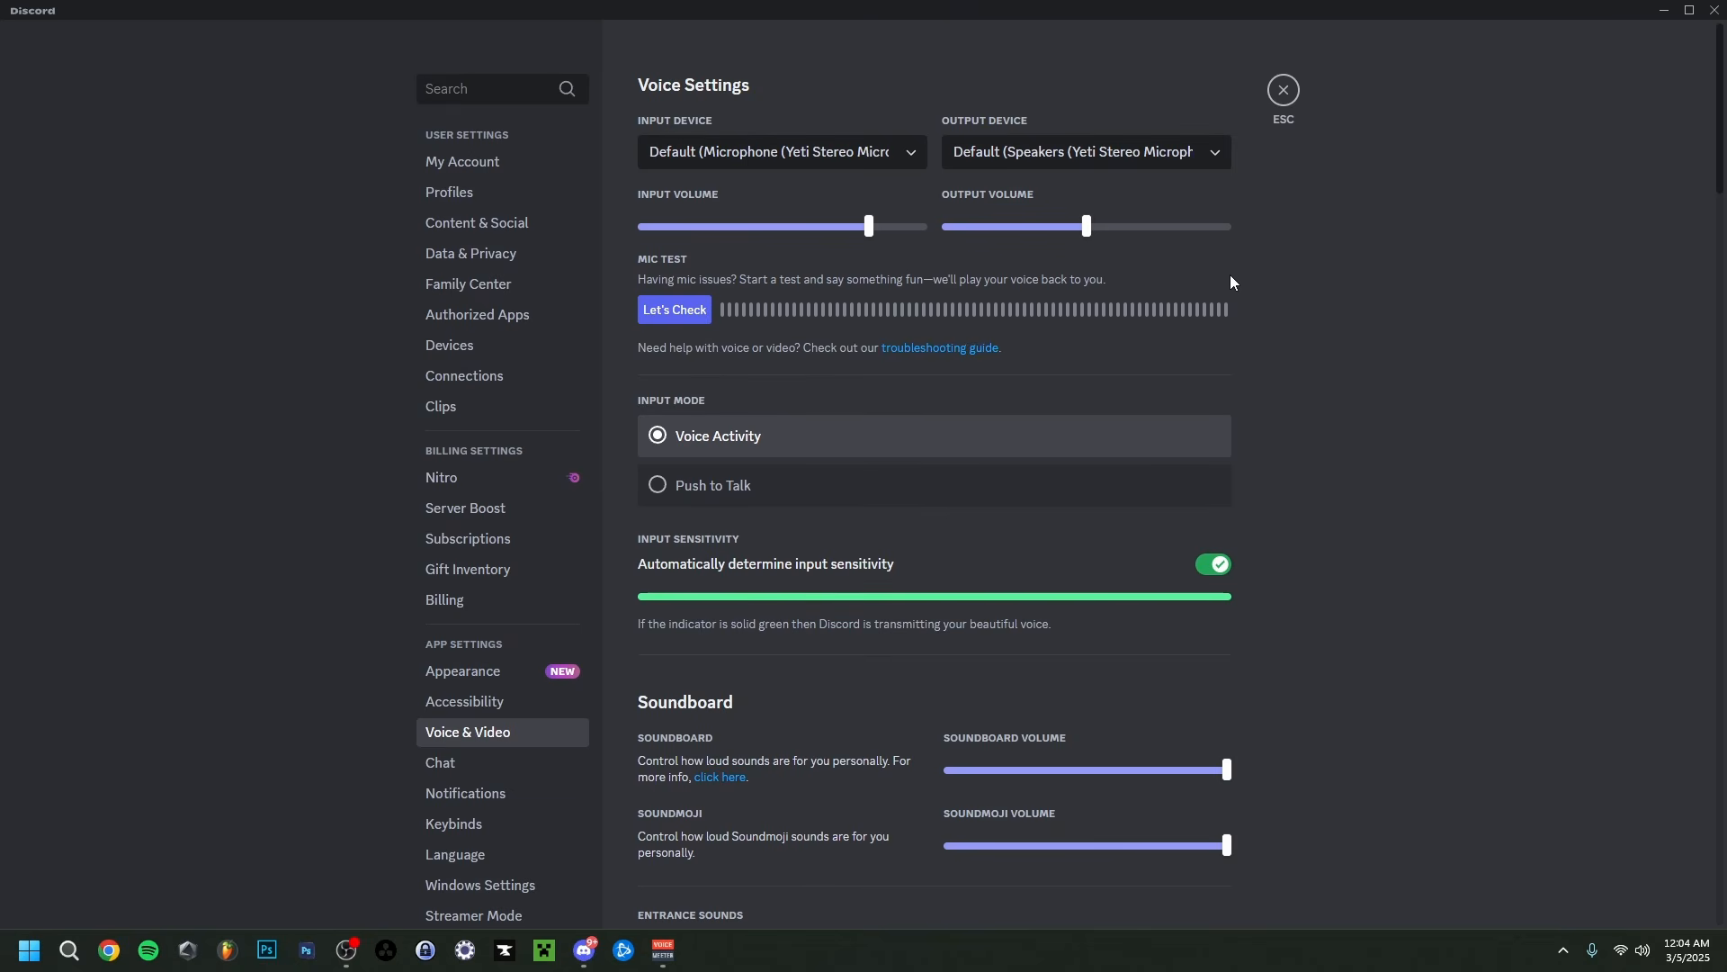
{"action": "left_click", "coordinate": [837, 152]}
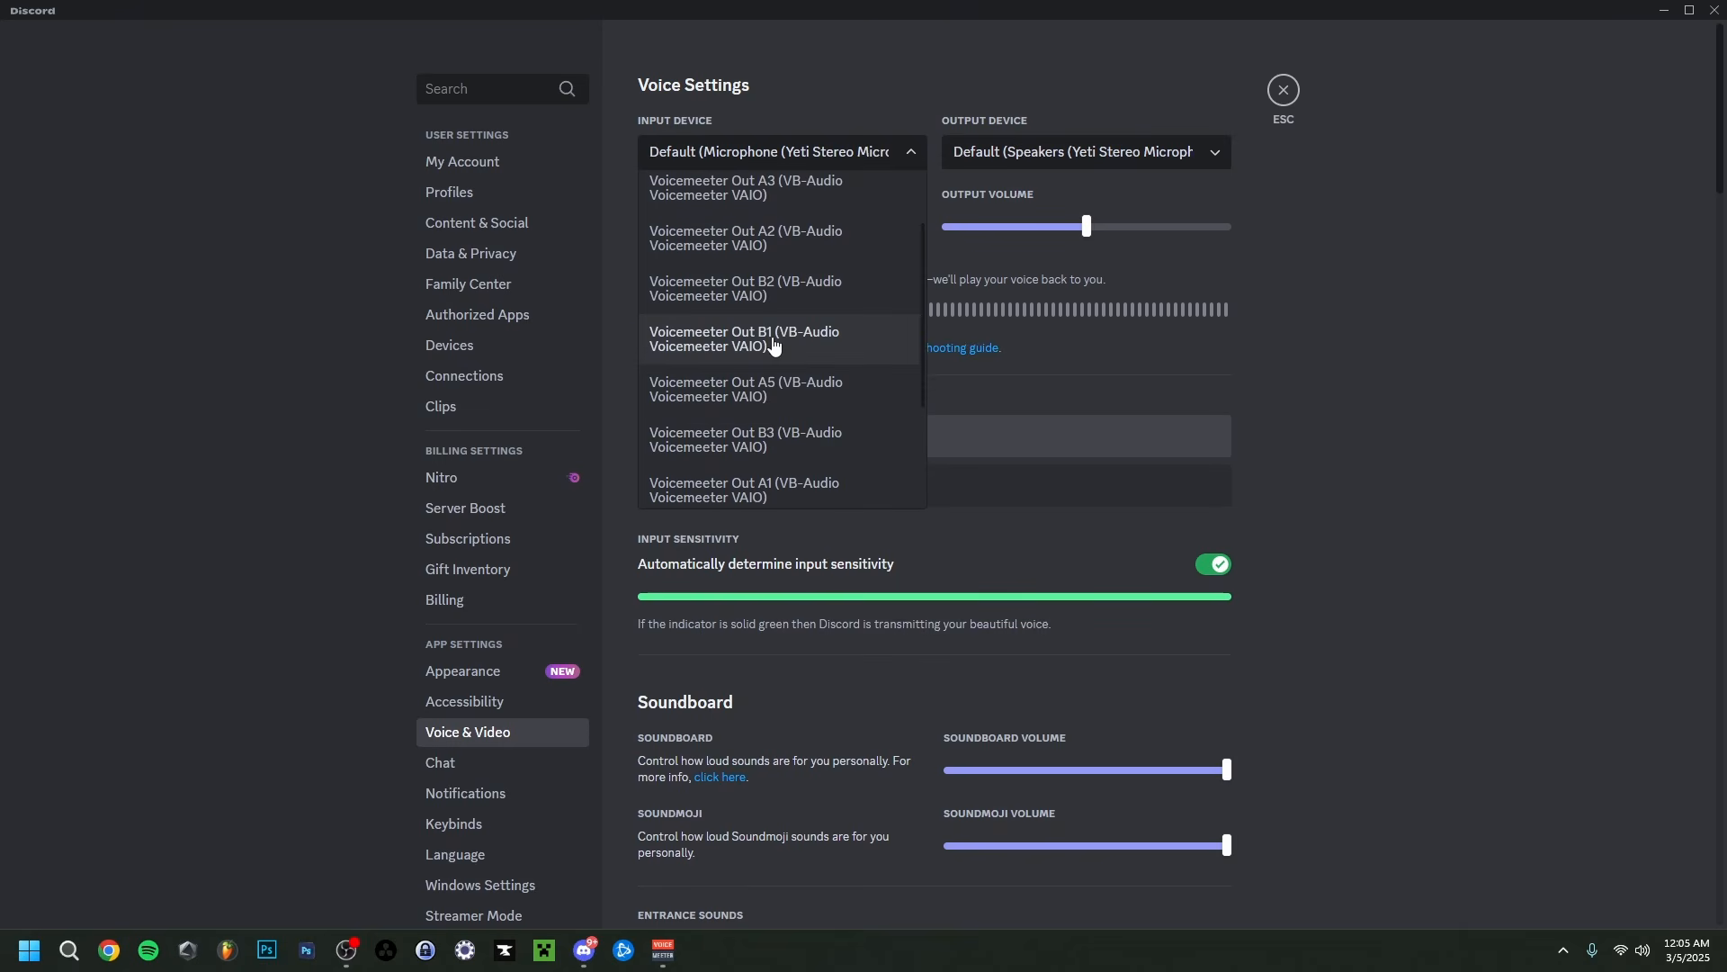
{"action": "scroll", "coordinate": [822, 360], "scroll_direction": "up", "scroll_amount": 2}
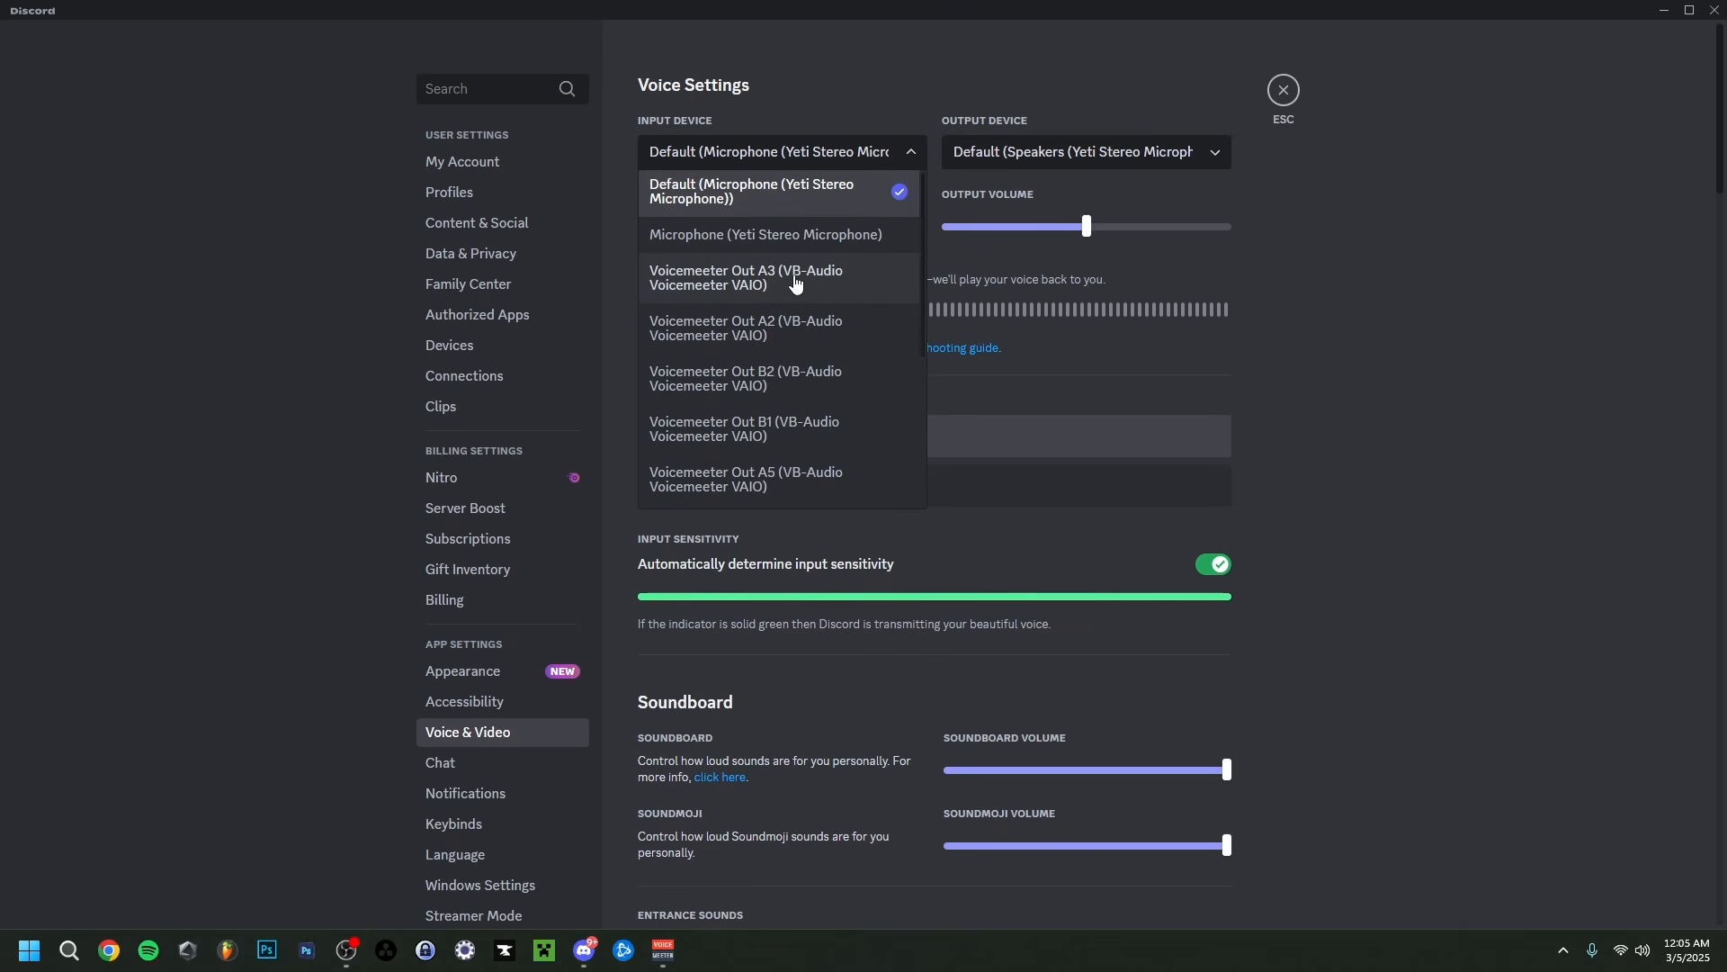
{"action": "scroll", "coordinate": [791, 378], "scroll_direction": "down", "scroll_amount": 1}
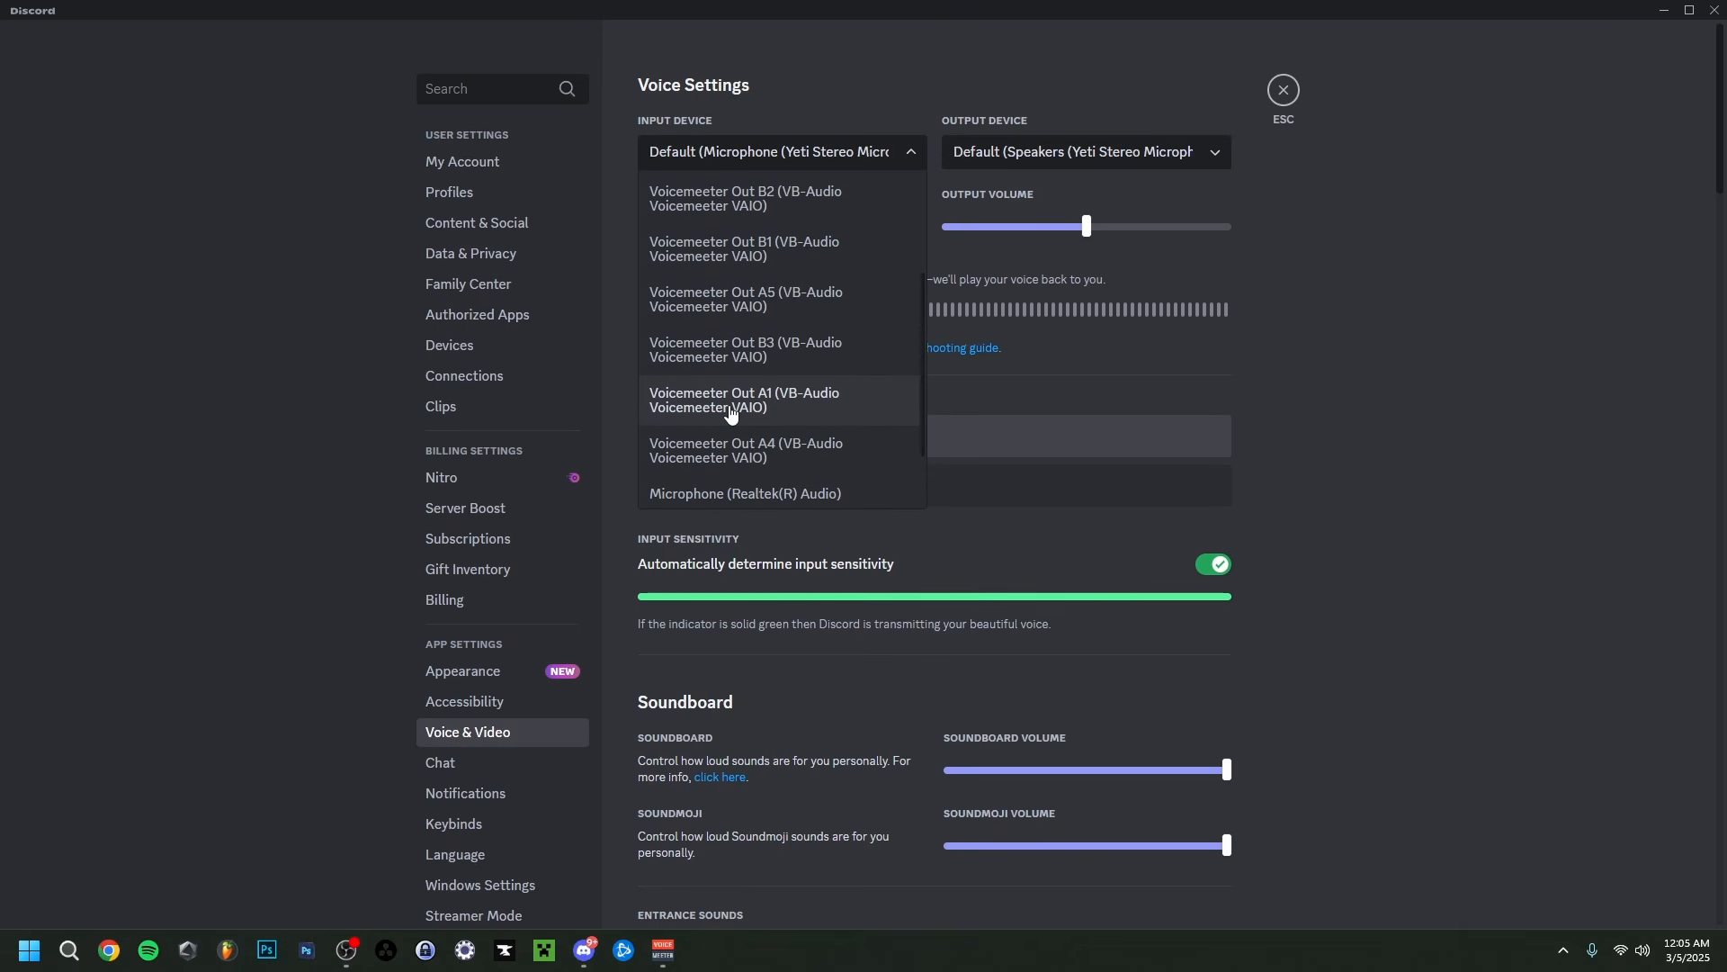
{"action": "scroll", "coordinate": [804, 412], "scroll_direction": "down", "scroll_amount": 1}
{"action": "scroll", "coordinate": [803, 412], "scroll_direction": "up", "scroll_amount": 1}
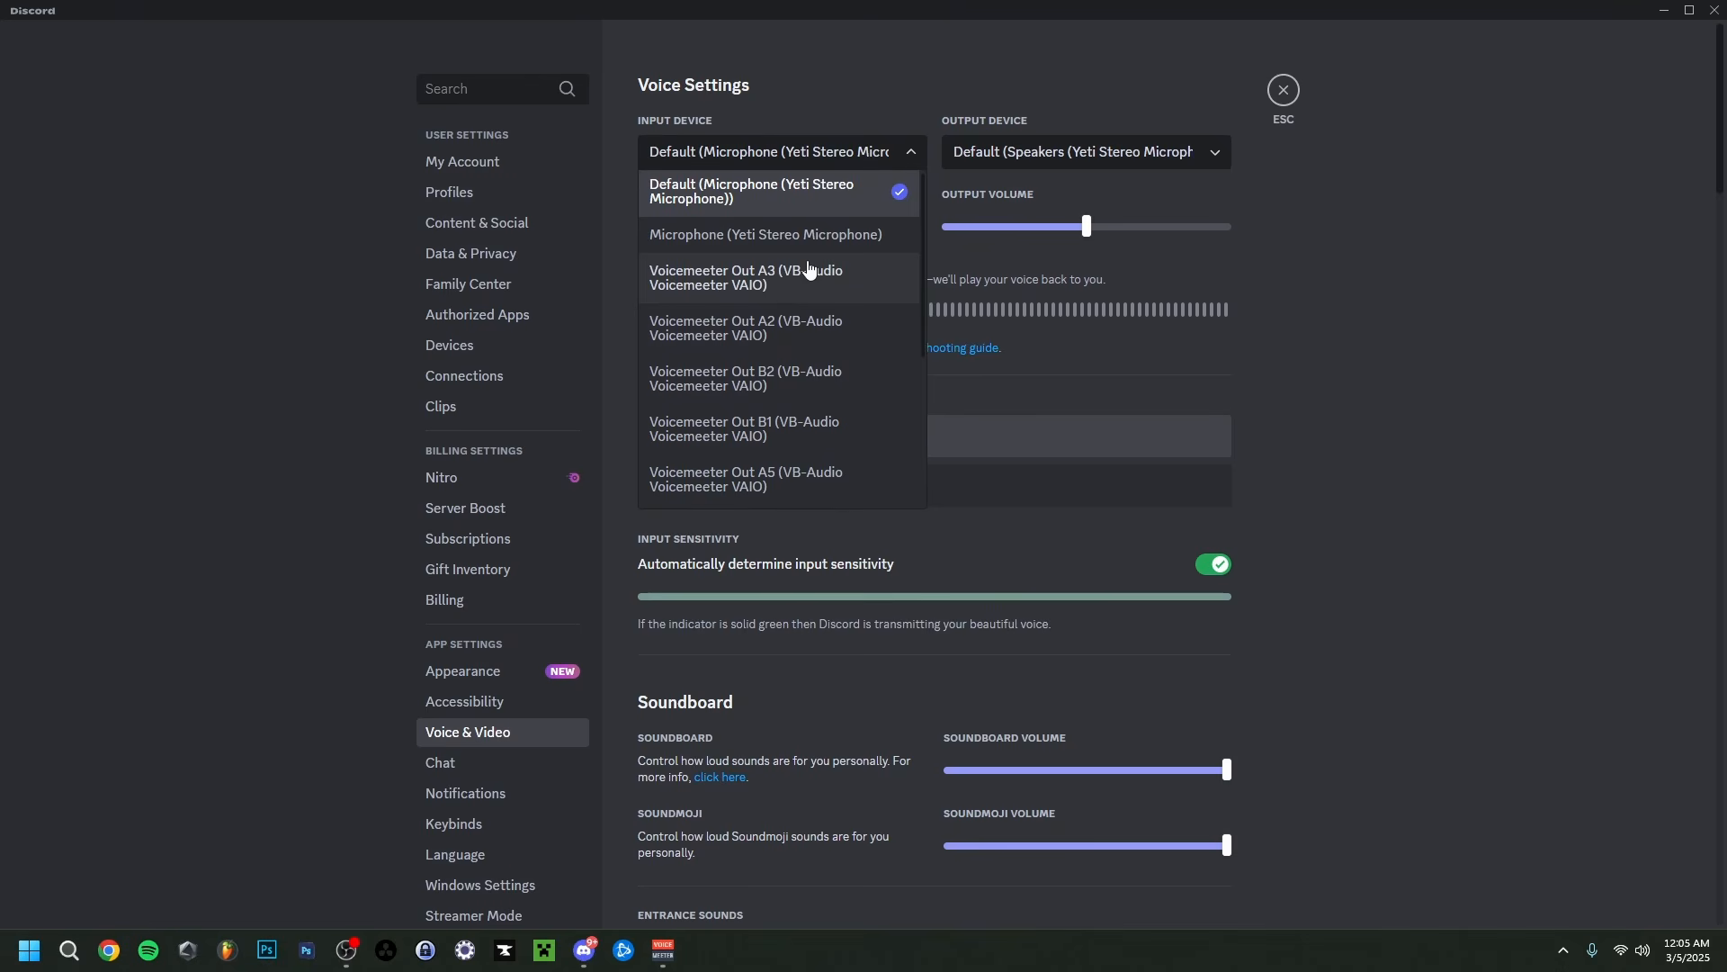
Switch between Voicemeeter Banana and Discord to compare the mixer's hardware inputs with Discord's Voicemeeter Out input devices
{"action": "key", "text": "alt+Tab"}
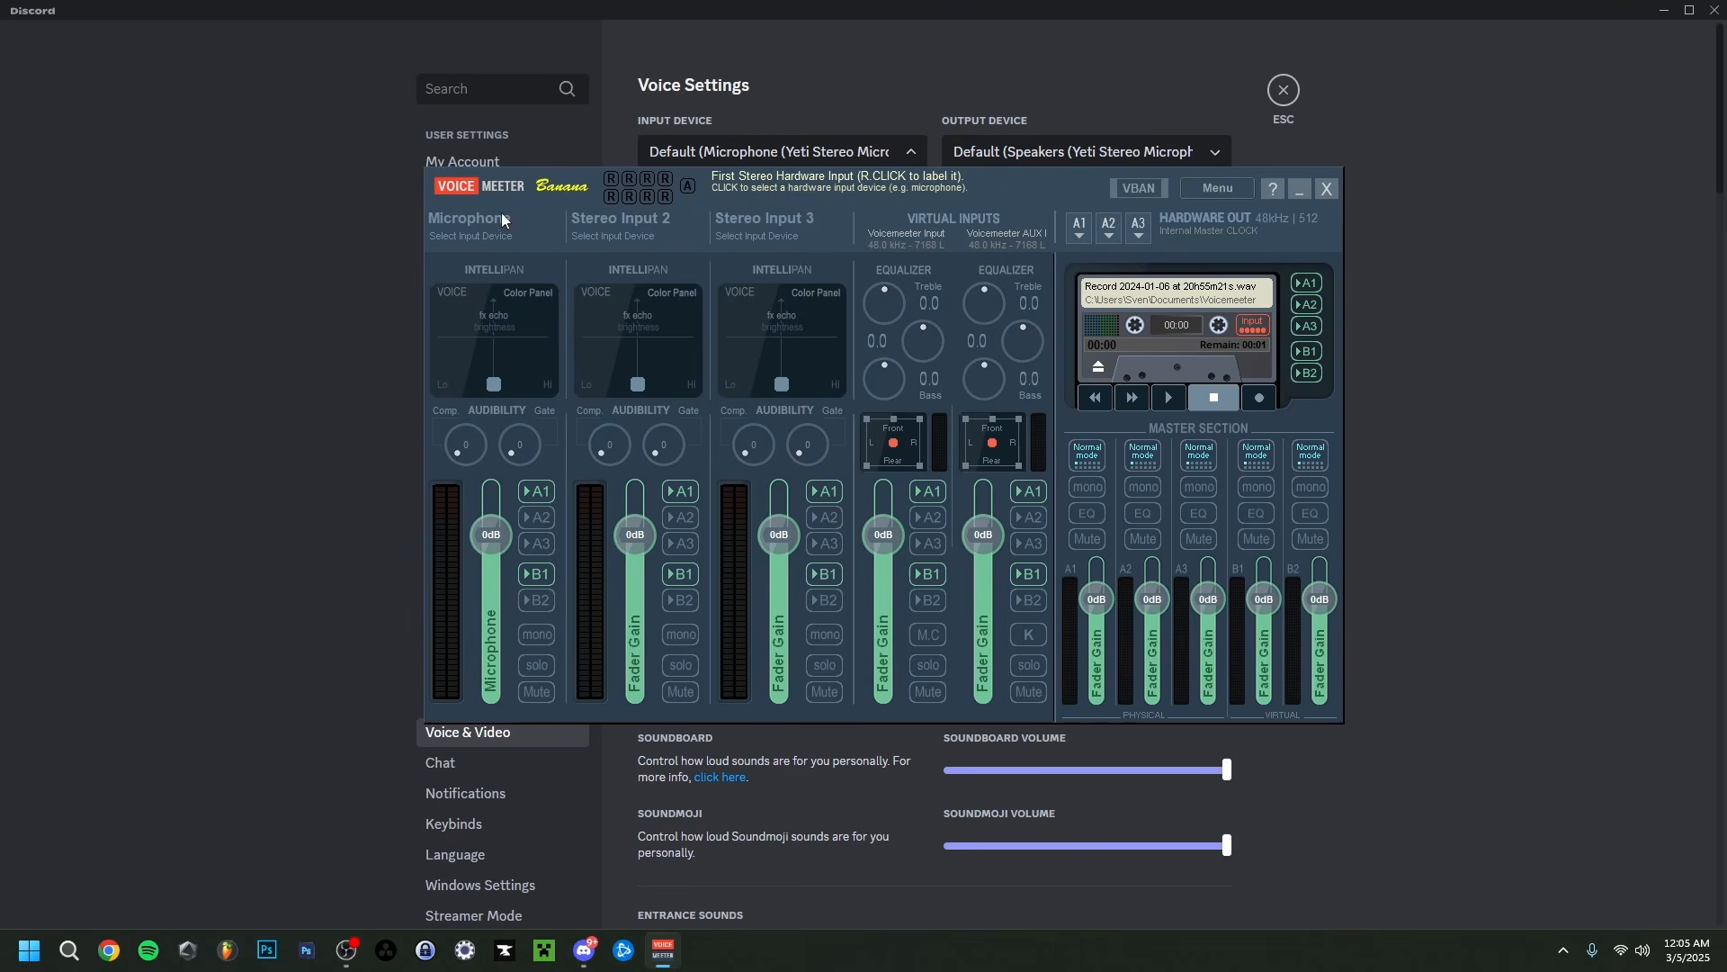
{"action": "key", "text": "alt+Tab"}
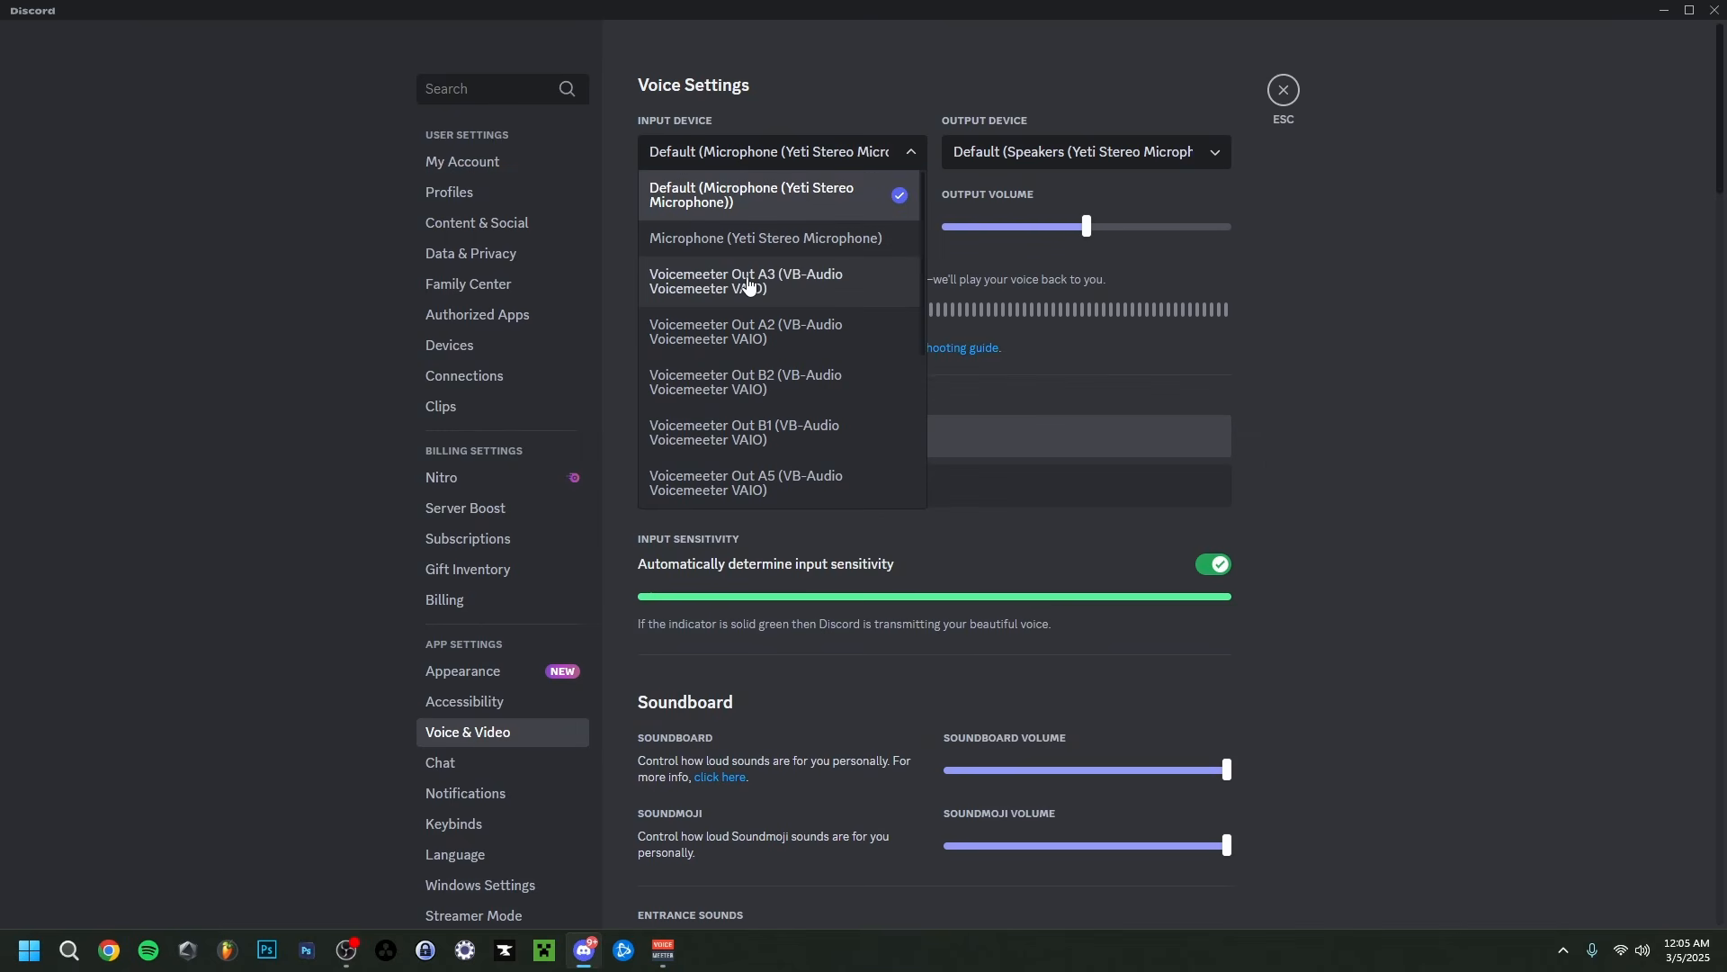
{"action": "key", "text": "alt+Tab"}
{"action": "key", "text": "alt+Tab"}
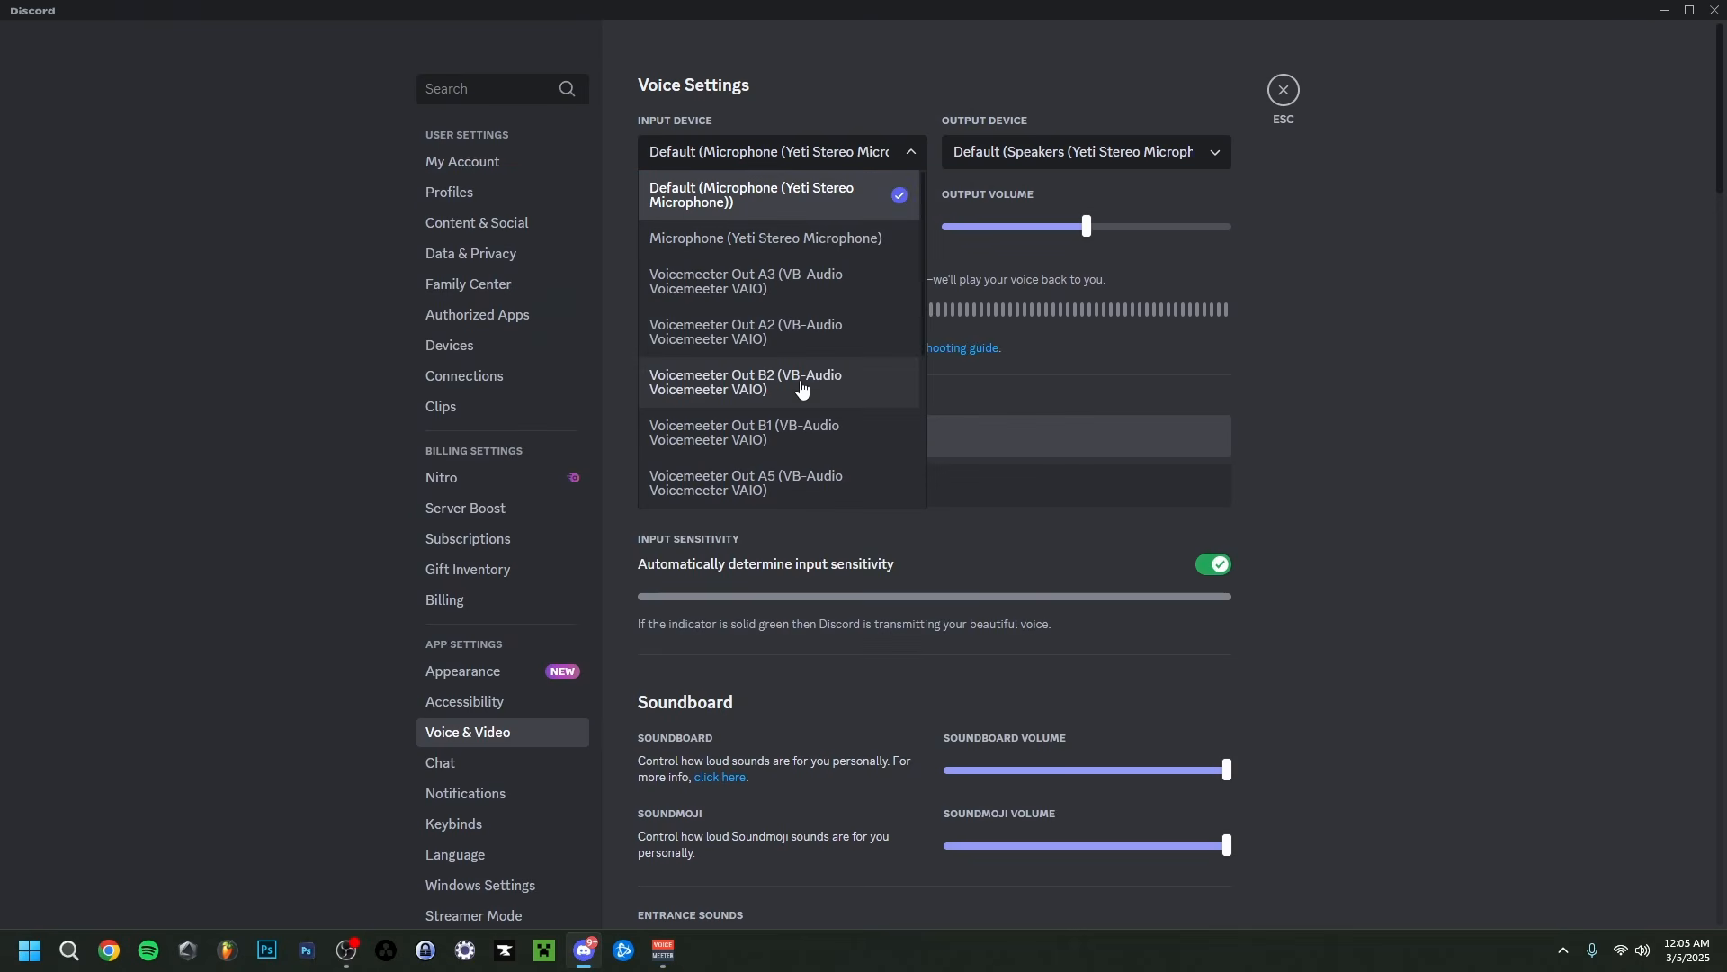
{"action": "scroll", "coordinate": [750, 351], "scroll_direction": "down", "scroll_amount": 1}
{"action": "scroll", "coordinate": [751, 486], "scroll_direction": "up", "scroll_amount": 1}
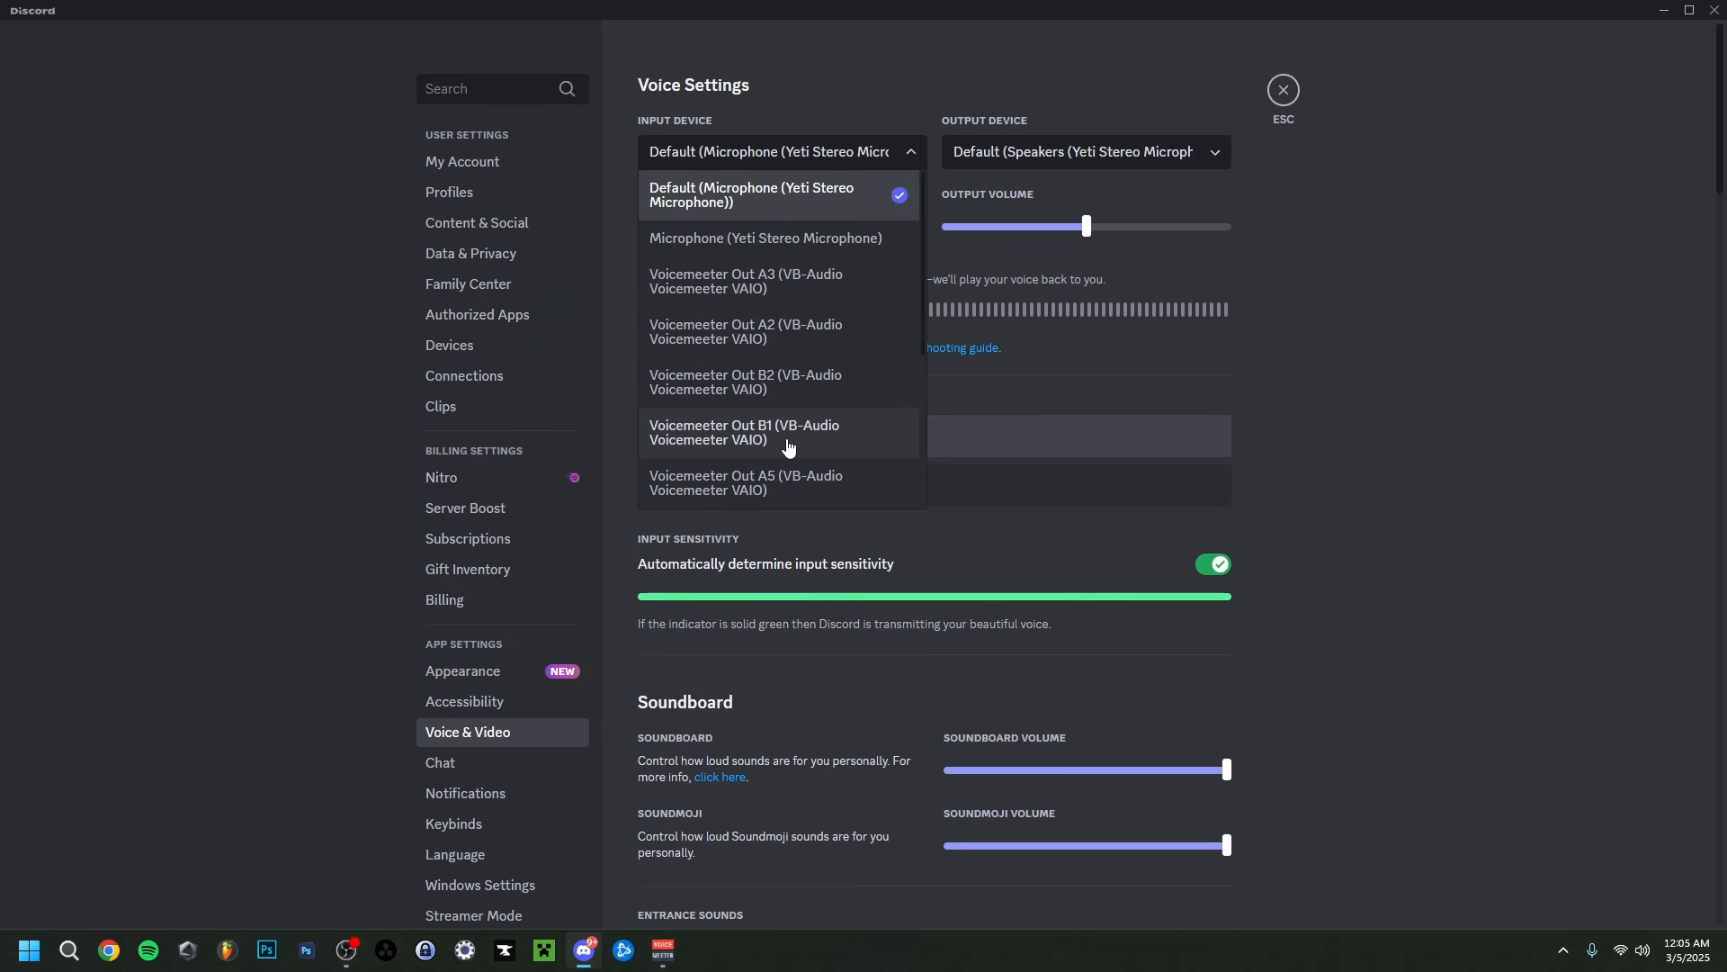
{"action": "key", "text": "alt+Tab"}
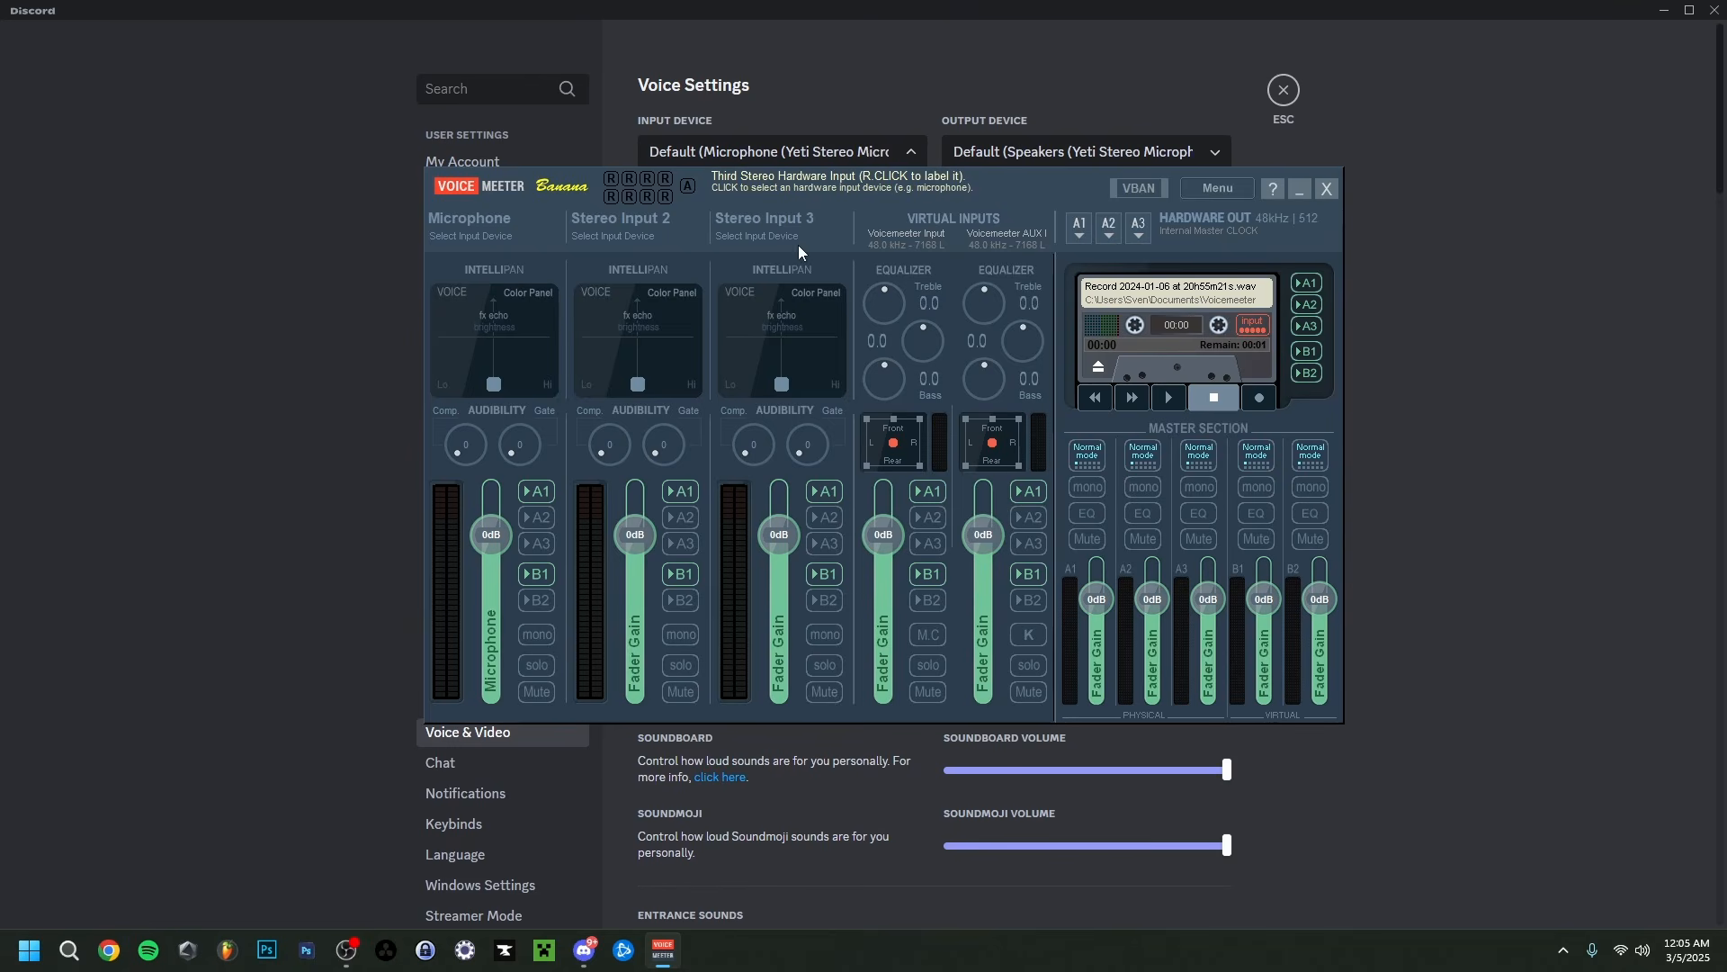
{"action": "key", "text": "alt+Tab"}
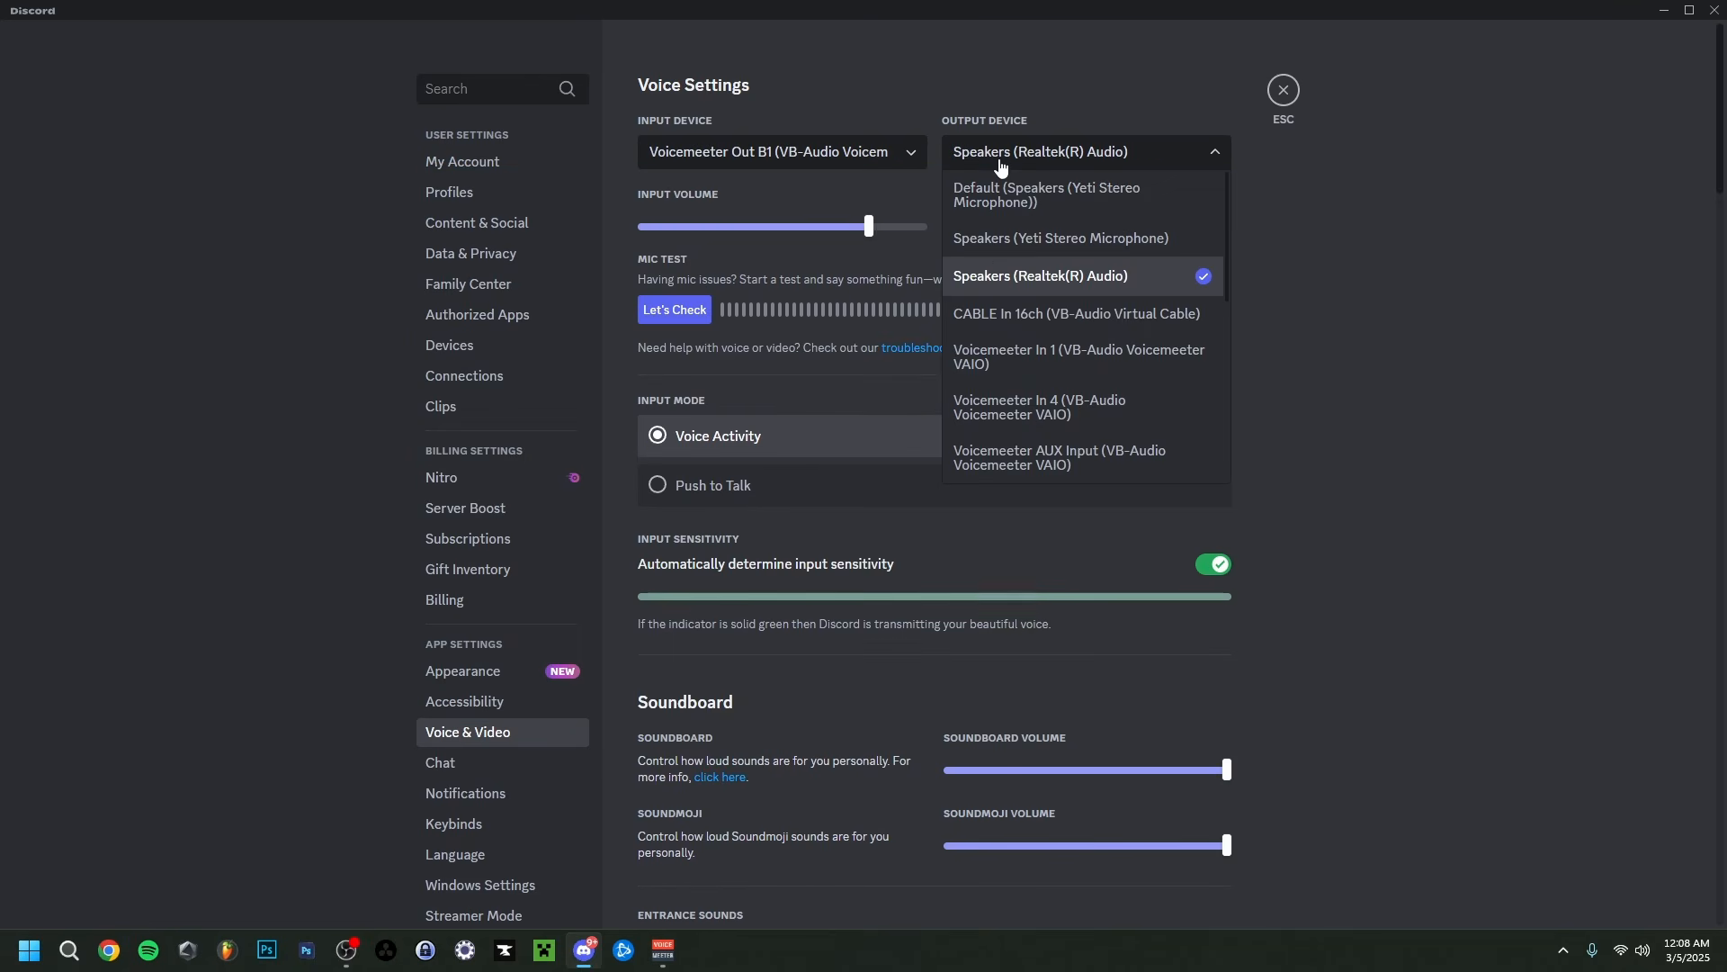
Look through Discord's output devices and check the B1 bus in Voicemeeter Banana
{"action": "left_click", "coordinate": [1011, 162]}
{"action": "left_click", "coordinate": [1025, 155]}
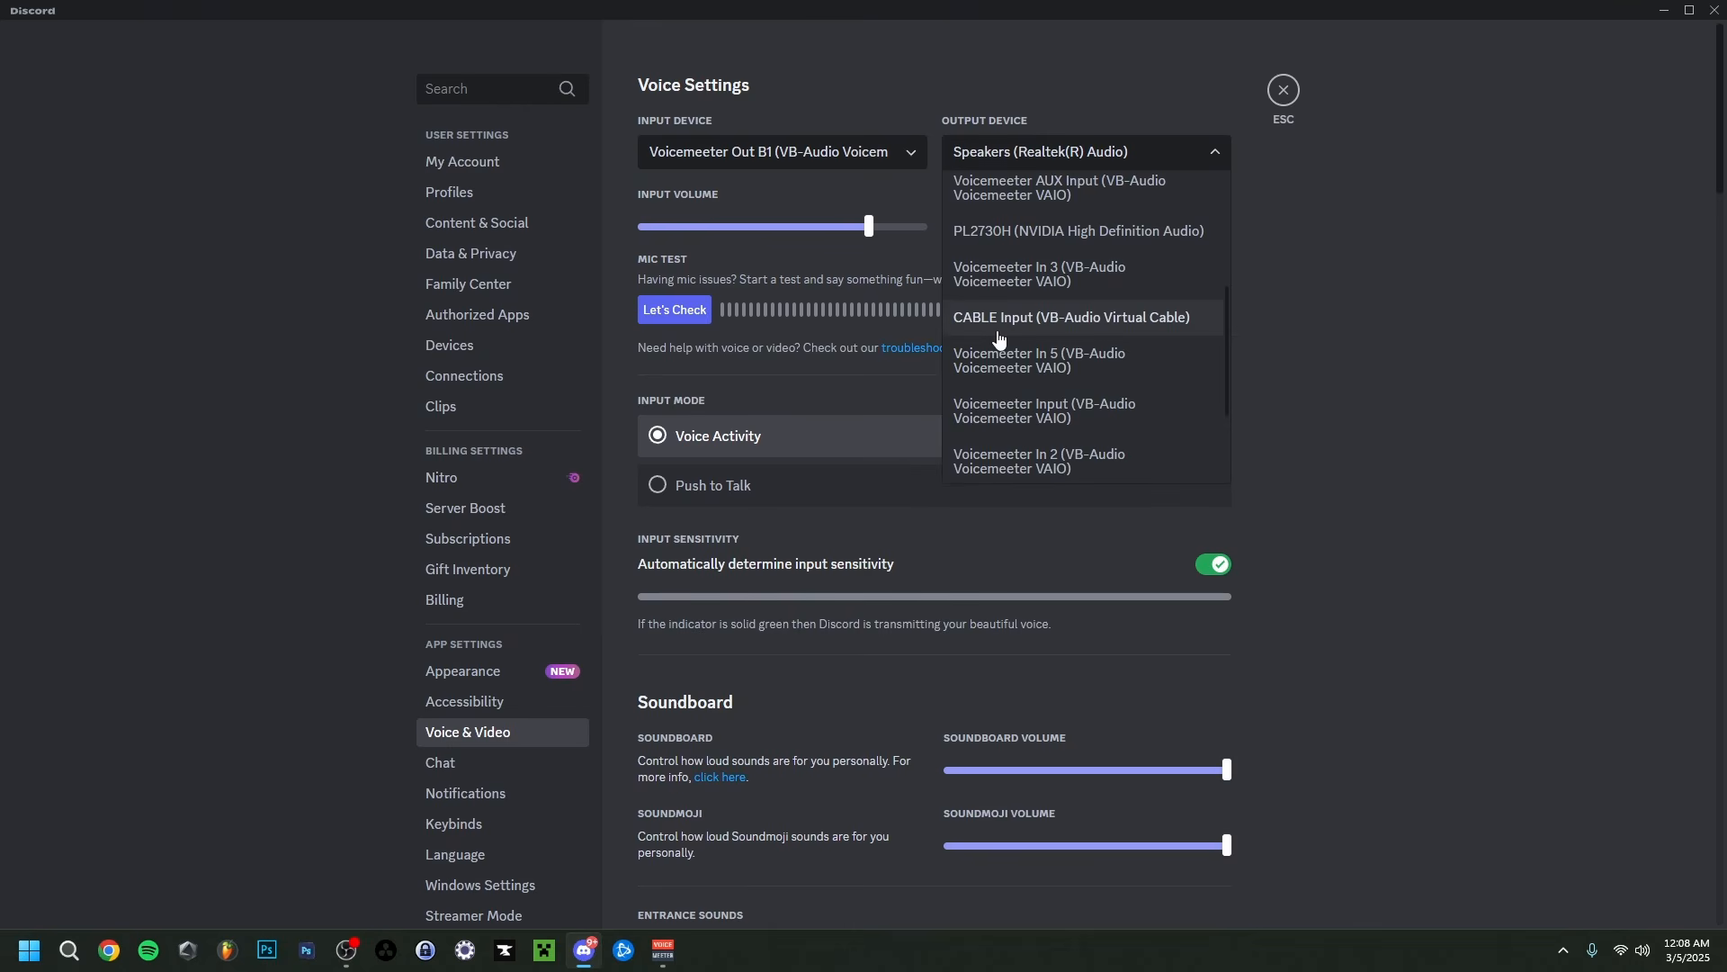
{"action": "key", "text": "alt+Tab"}
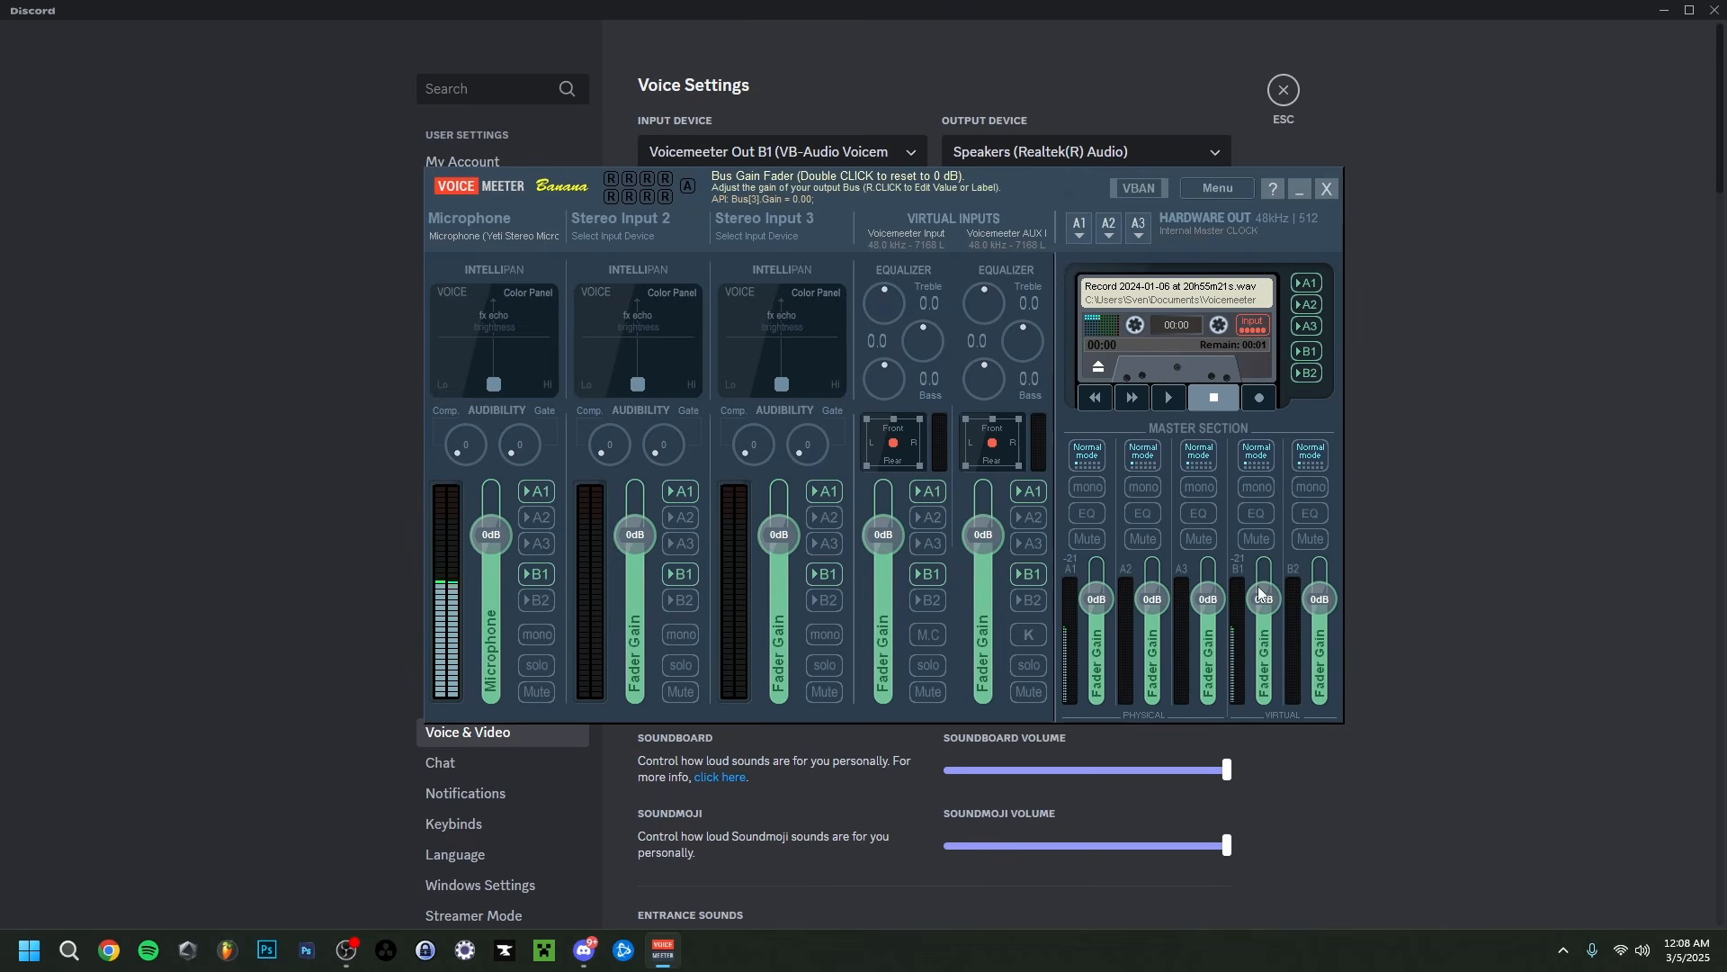
Run and stop Discord's mic test with Voicemeeter Out B1, and check the Microphone strip in Voicemeeter Banana
{"action": "key", "text": "alt+Tab"}
{"action": "left_click", "coordinate": [656, 310]}
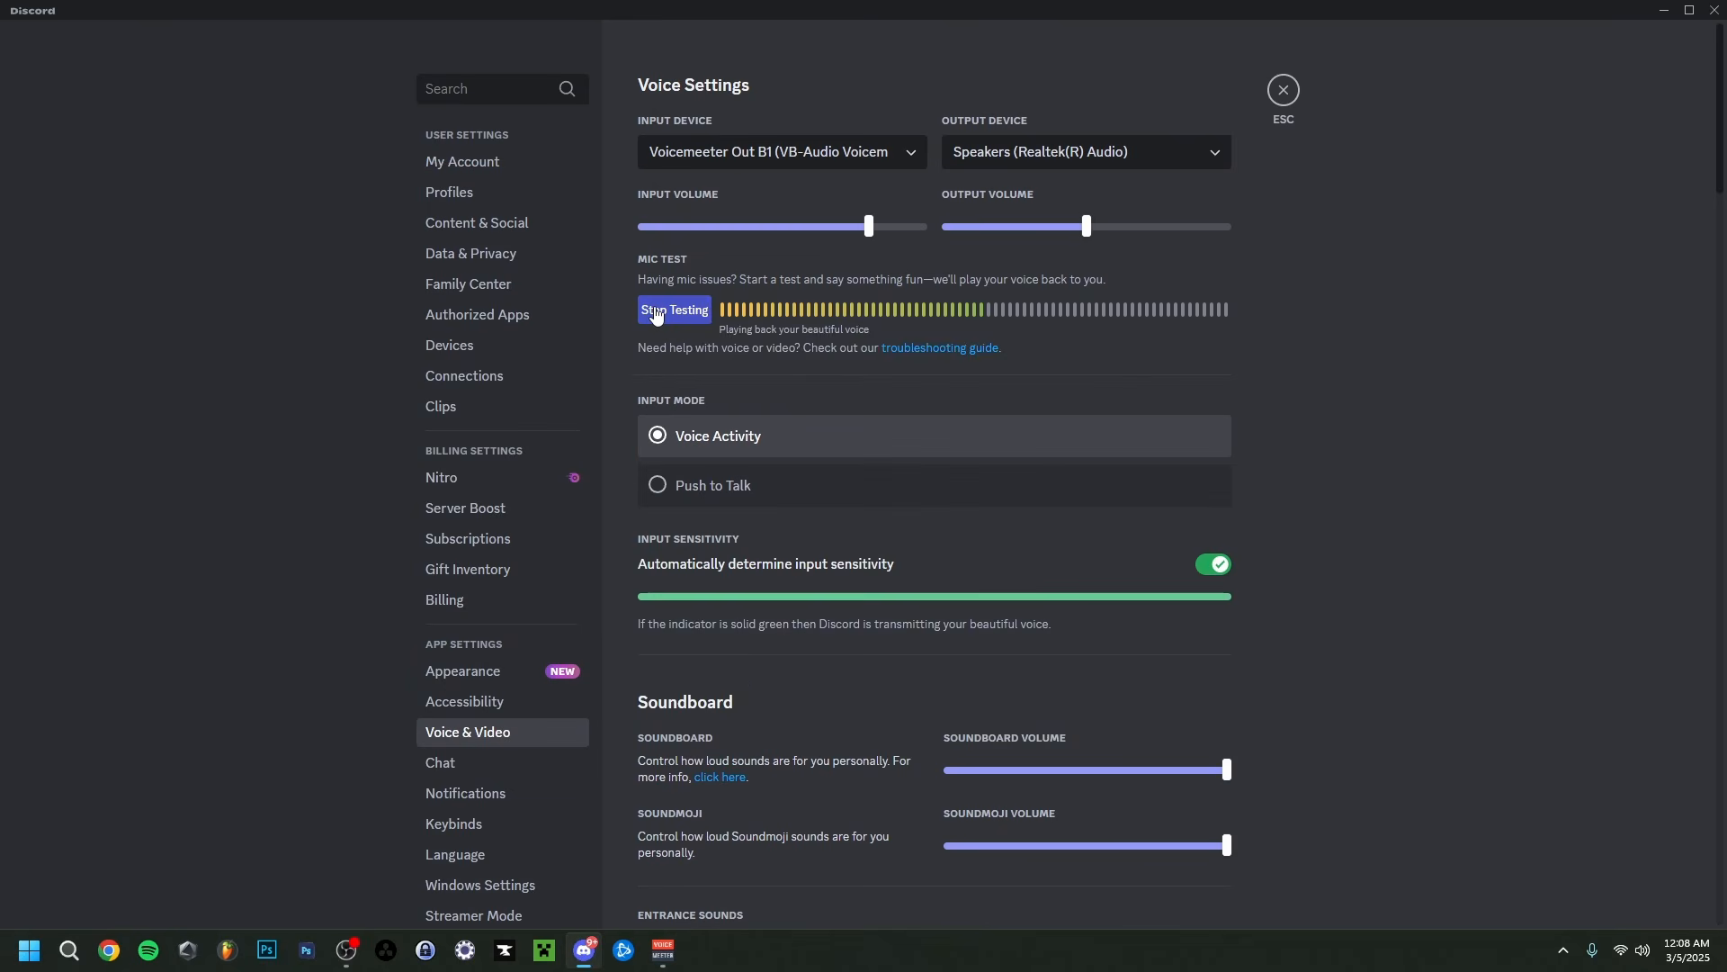
{"action": "left_click", "coordinate": [658, 311]}
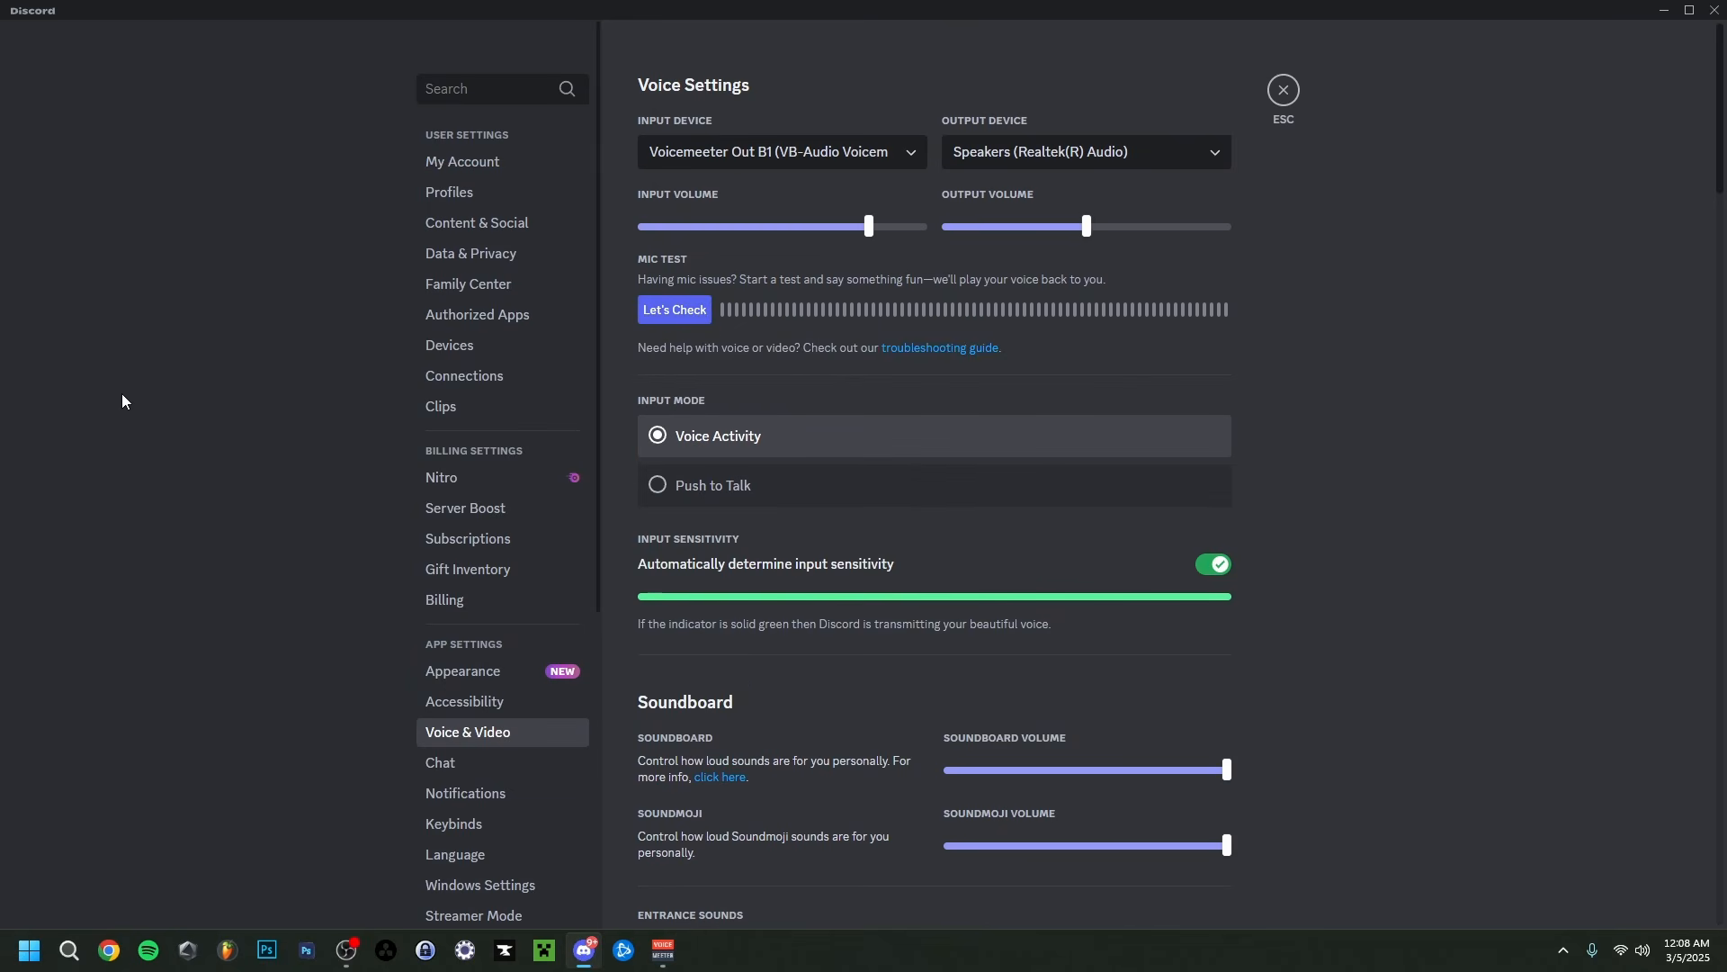
{"action": "key", "text": "alt+Tab"}
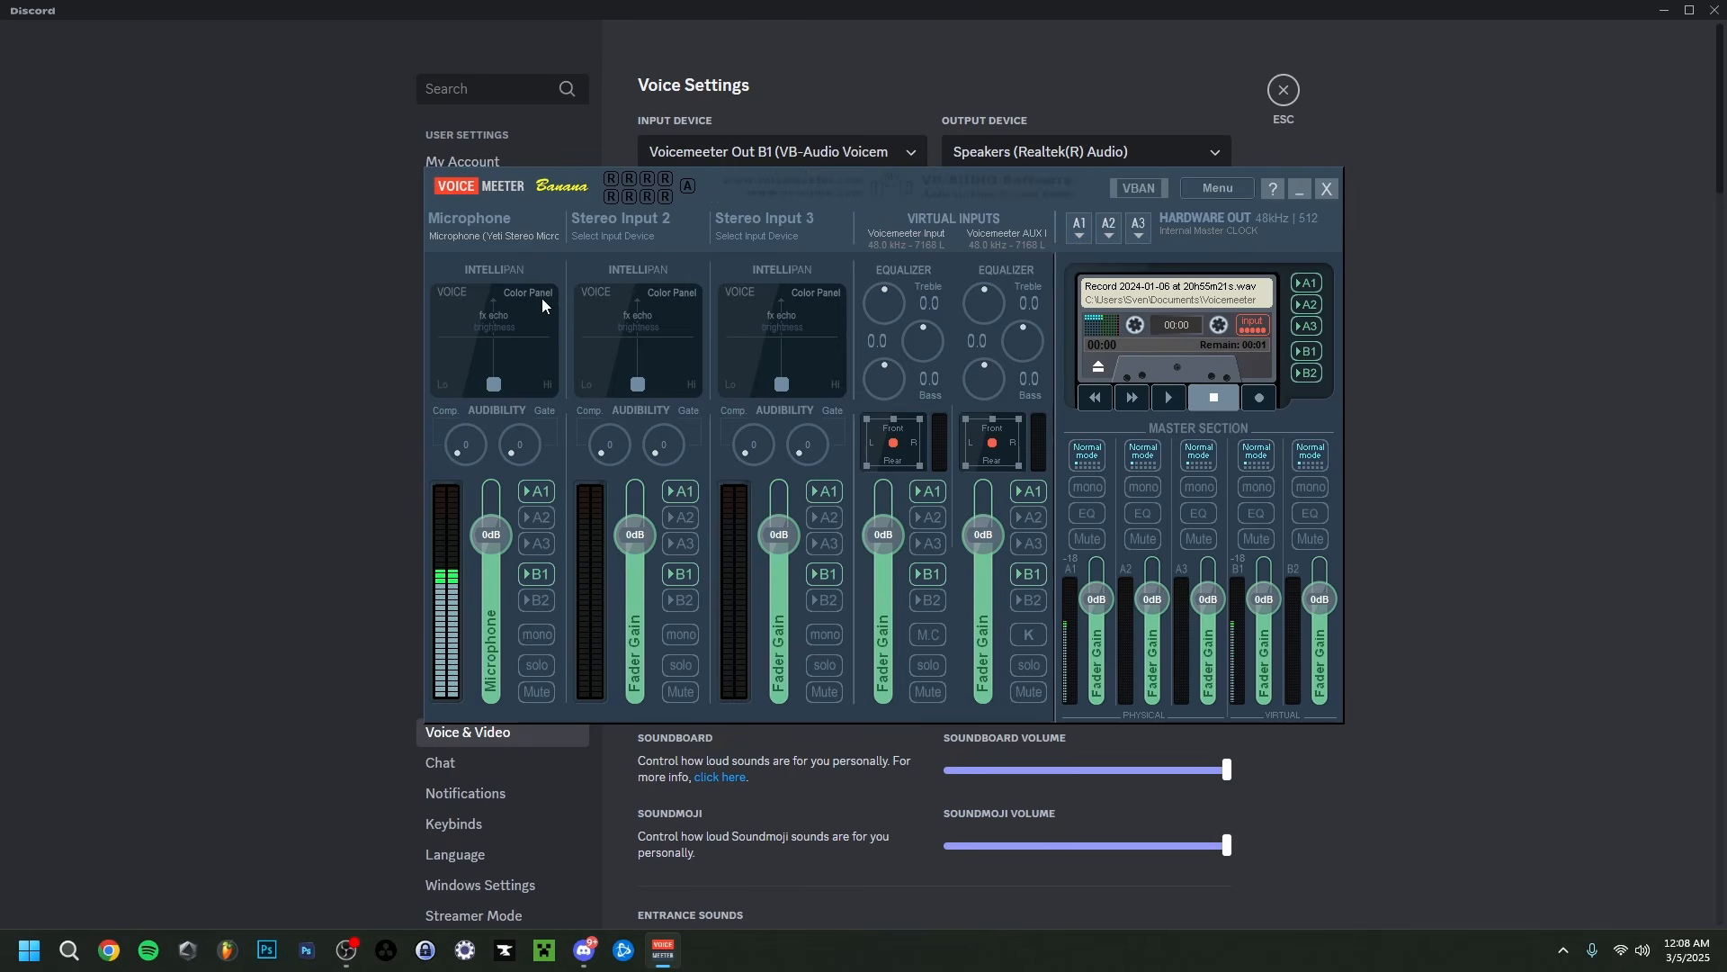
{"action": "key", "text": "alt+Tab"}
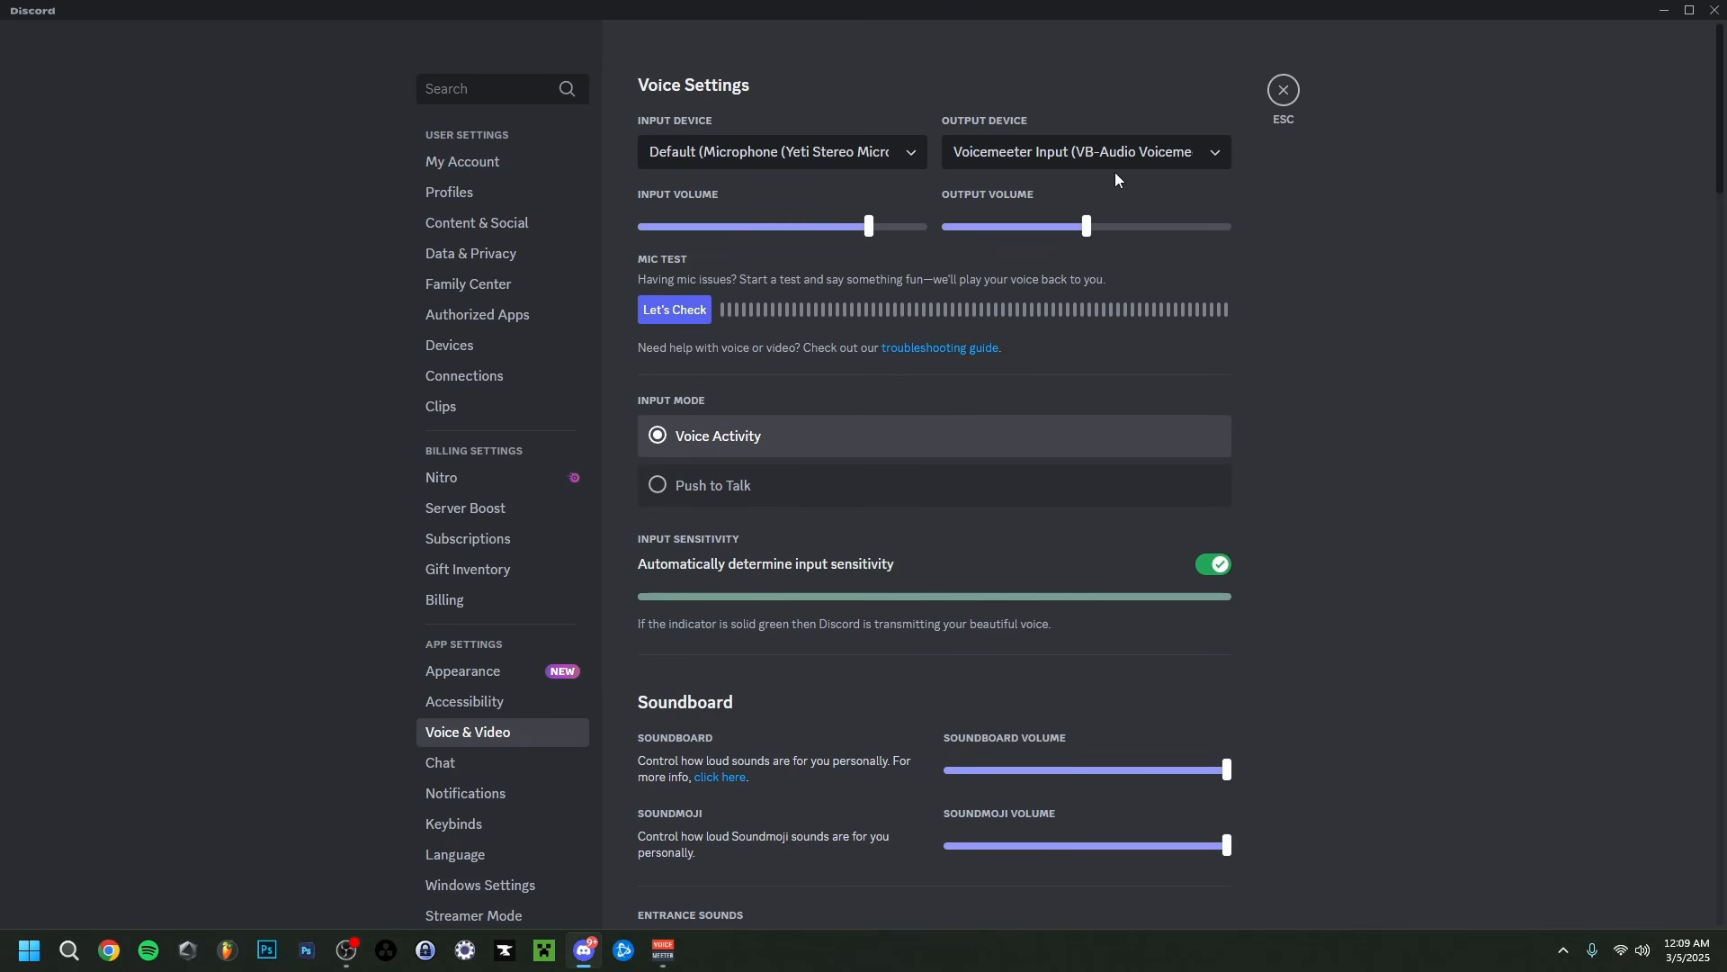
Set Discord's output device to Voicemeeter AUX Input (VB-Audio Voicemeeter VAIO)
{"action": "left_click", "coordinate": [1030, 162]}
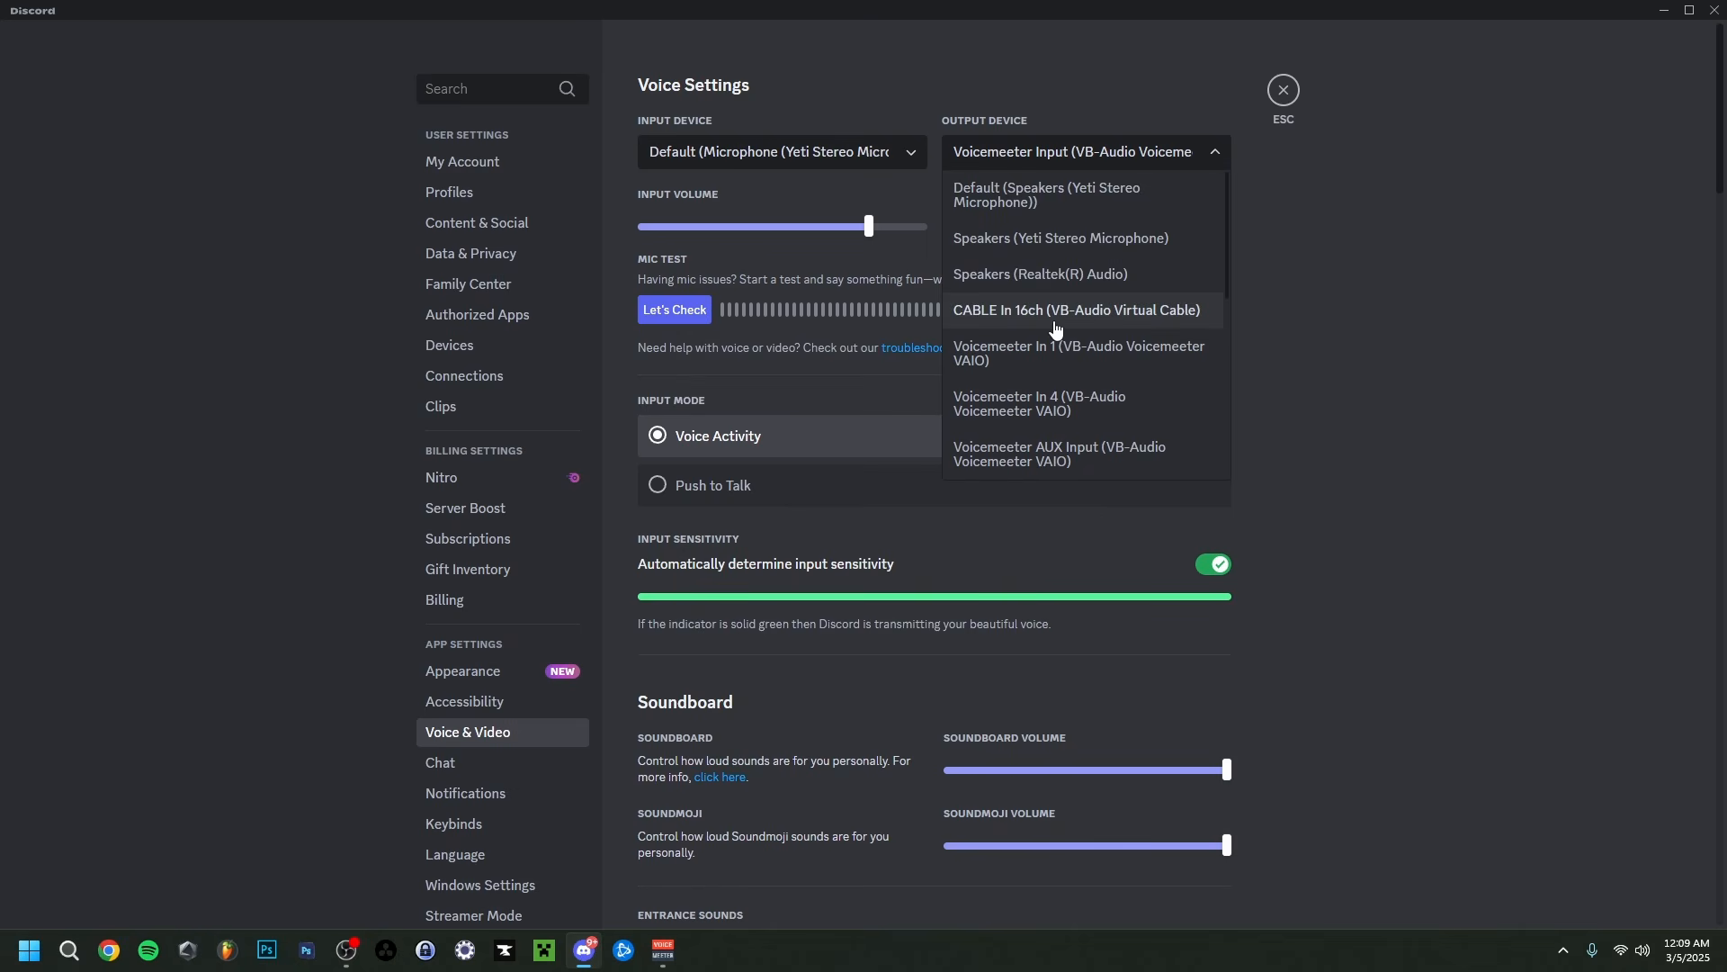
{"action": "scroll", "coordinate": [1035, 349], "scroll_direction": "down", "scroll_amount": 3}
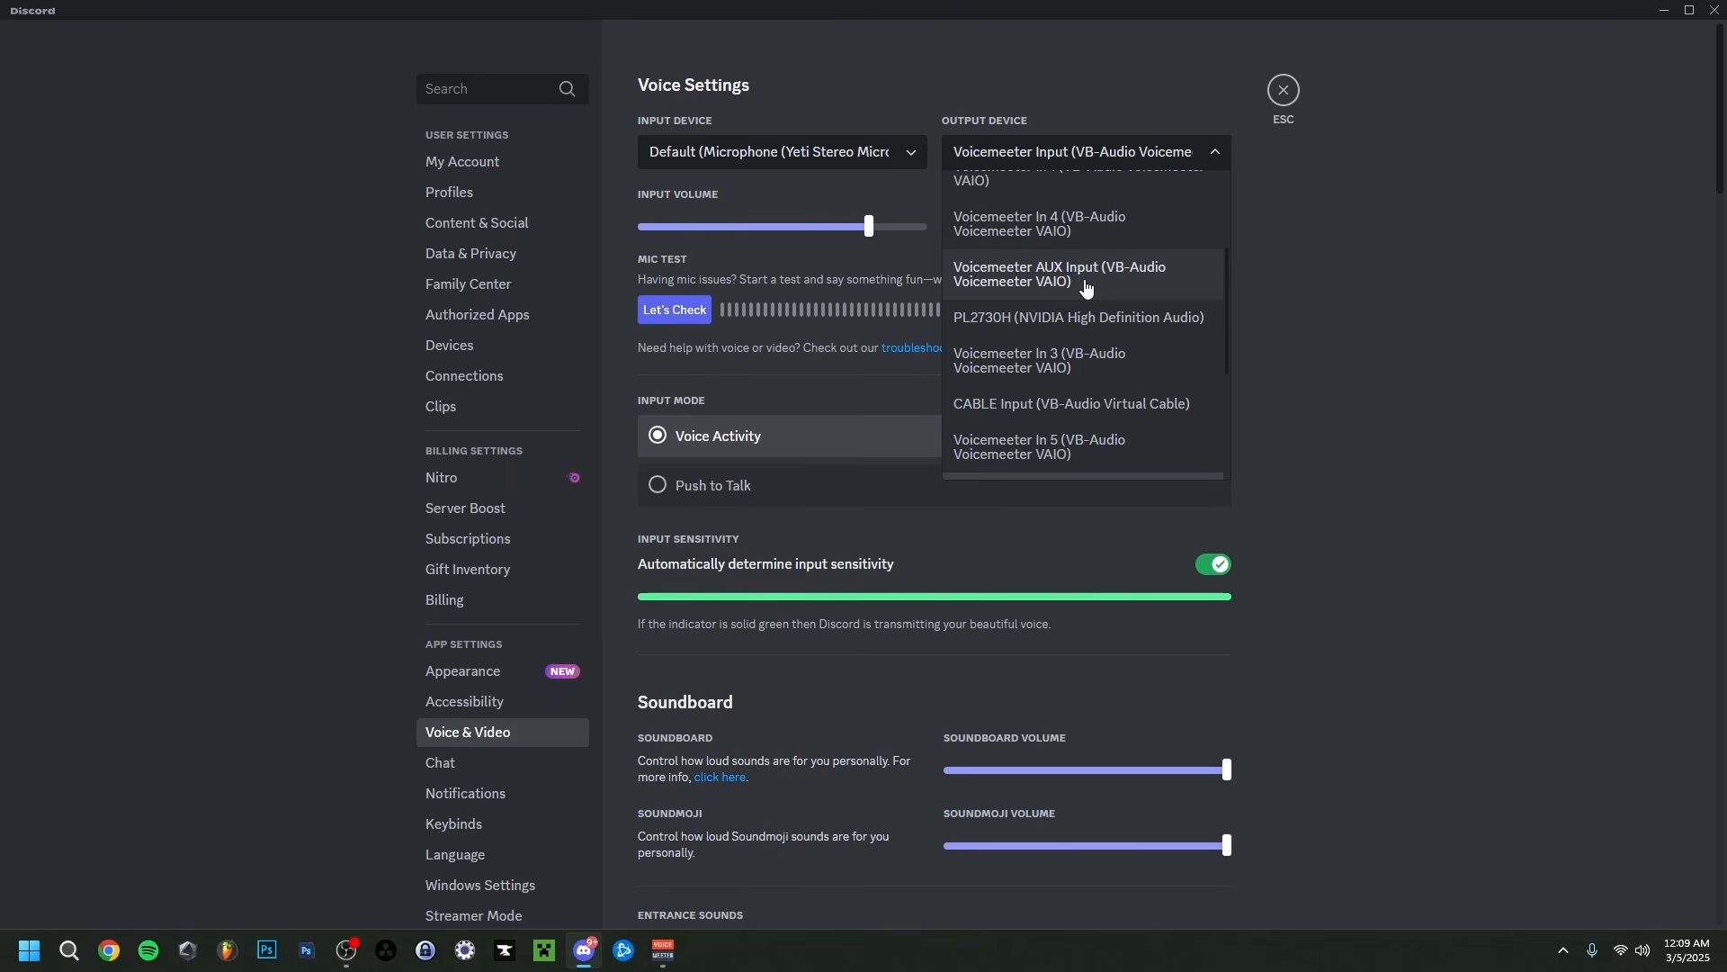
{"action": "left_click", "coordinate": [1051, 281]}
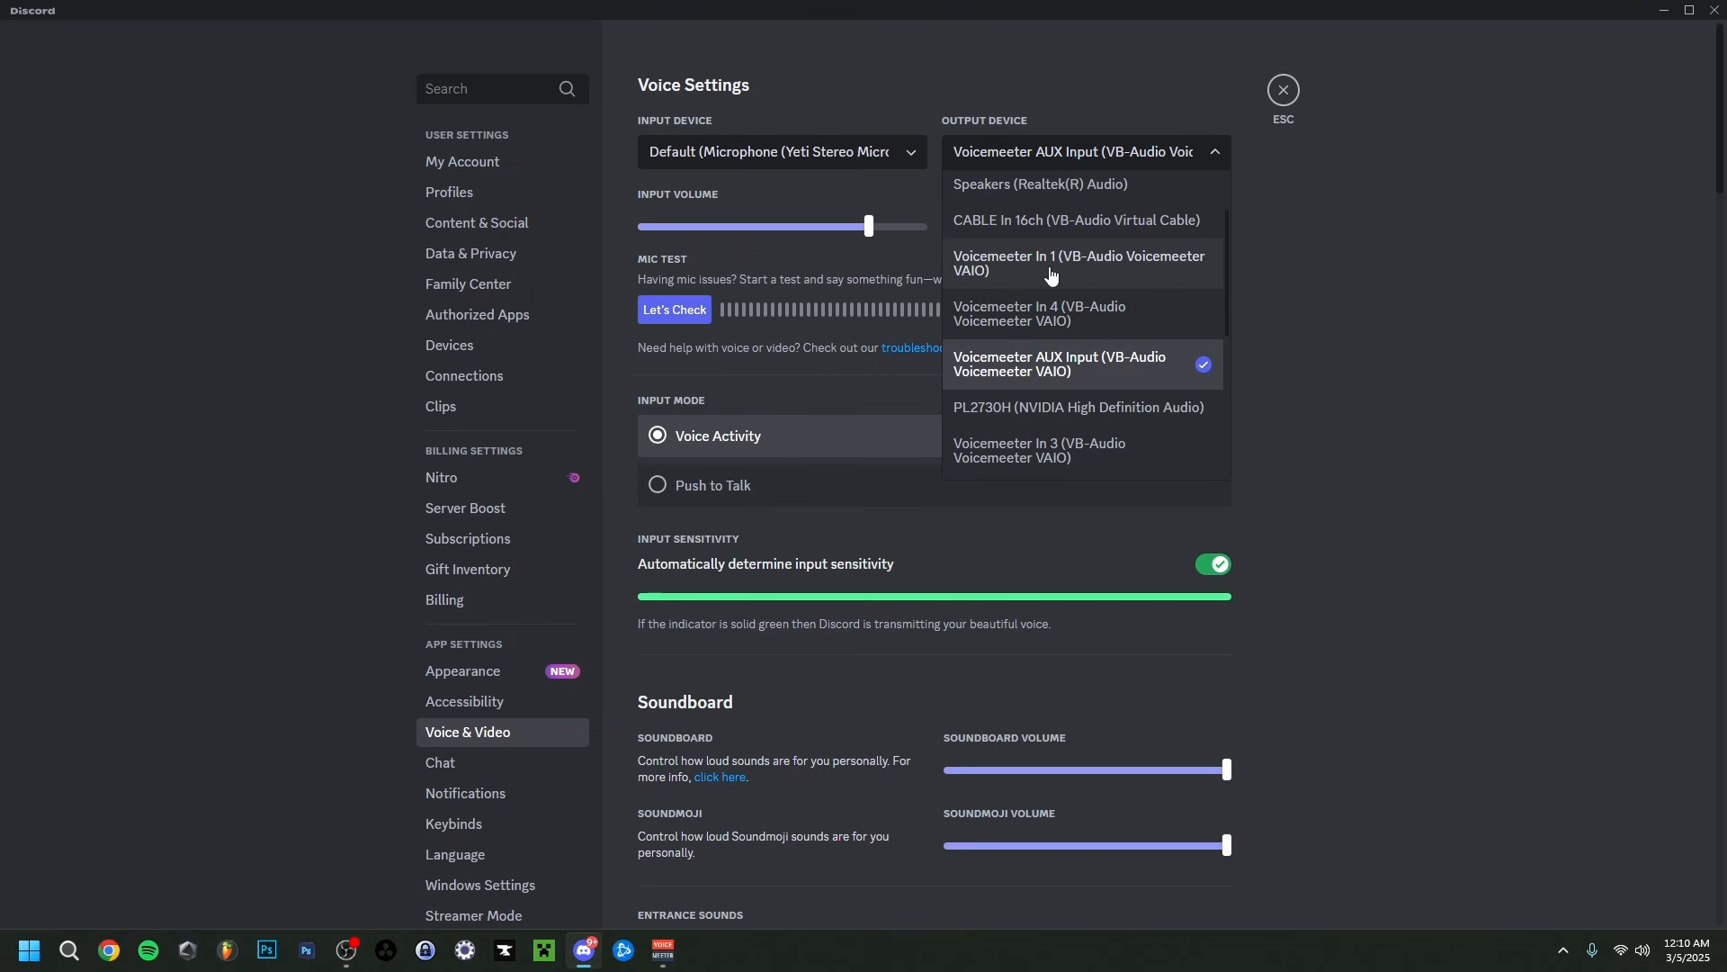
{"action": "scroll", "coordinate": [1052, 284], "scroll_direction": "down", "scroll_amount": 3}
Switch to OBS, view the output audio tracks in its settings, and look through the microphone and desktop audio devices
{"action": "key", "text": "alt+Tab"}
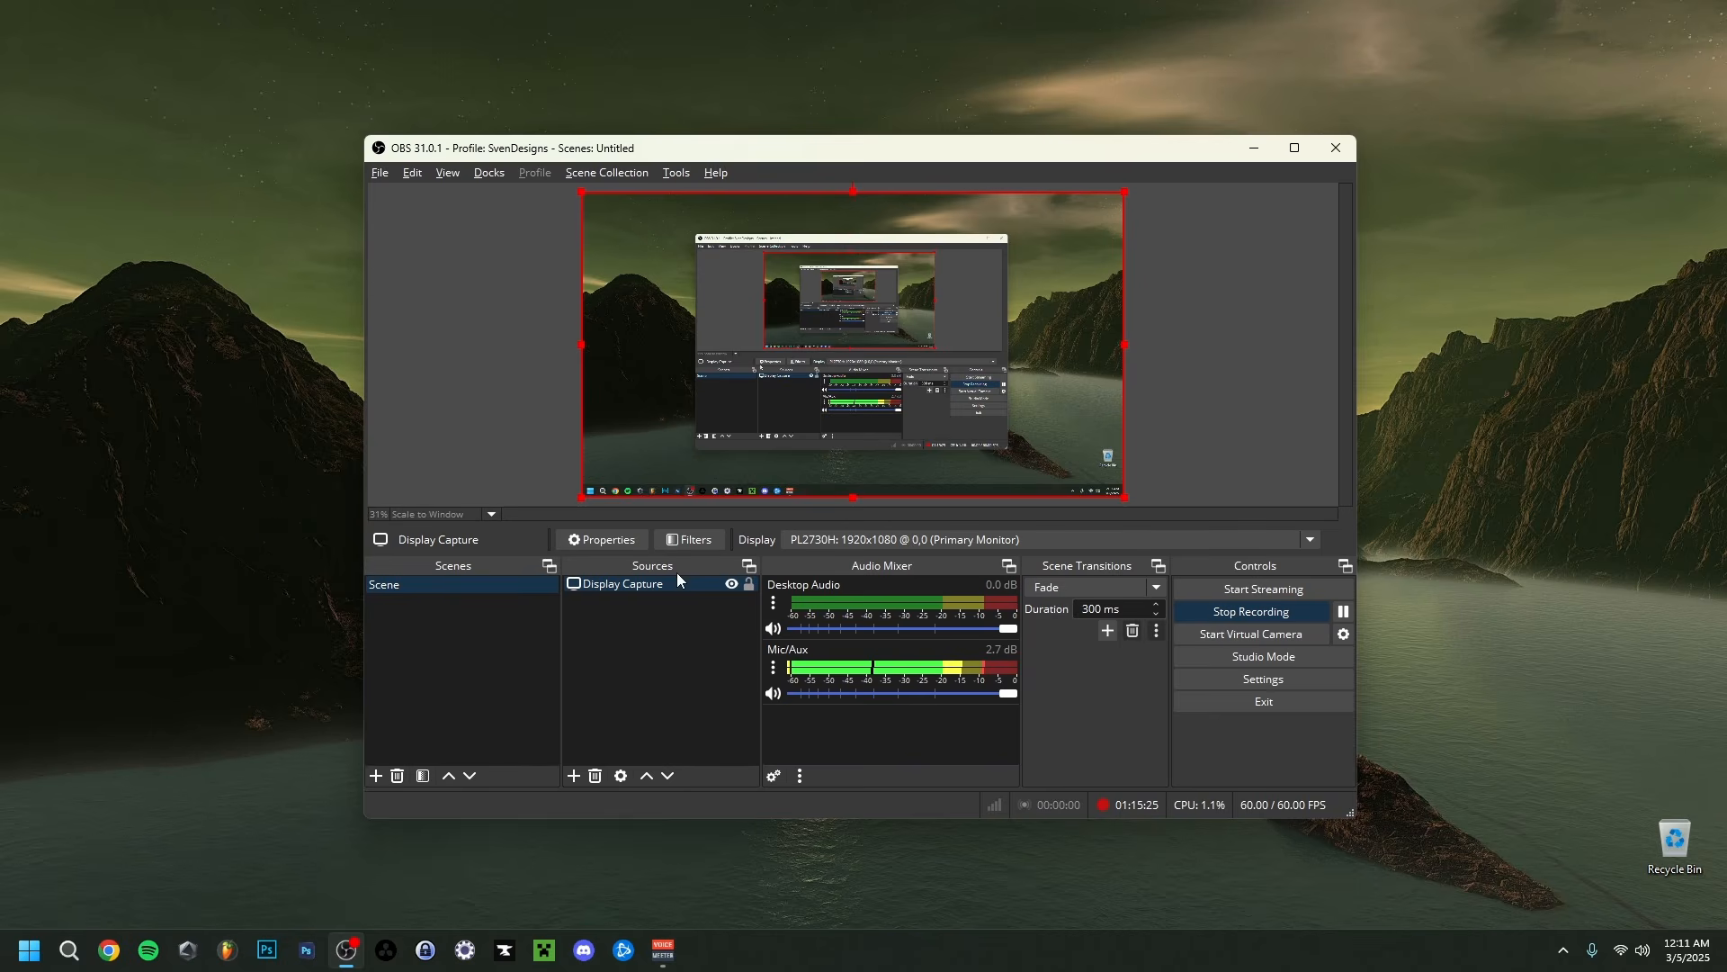
{"action": "left_click", "coordinate": [1272, 682]}
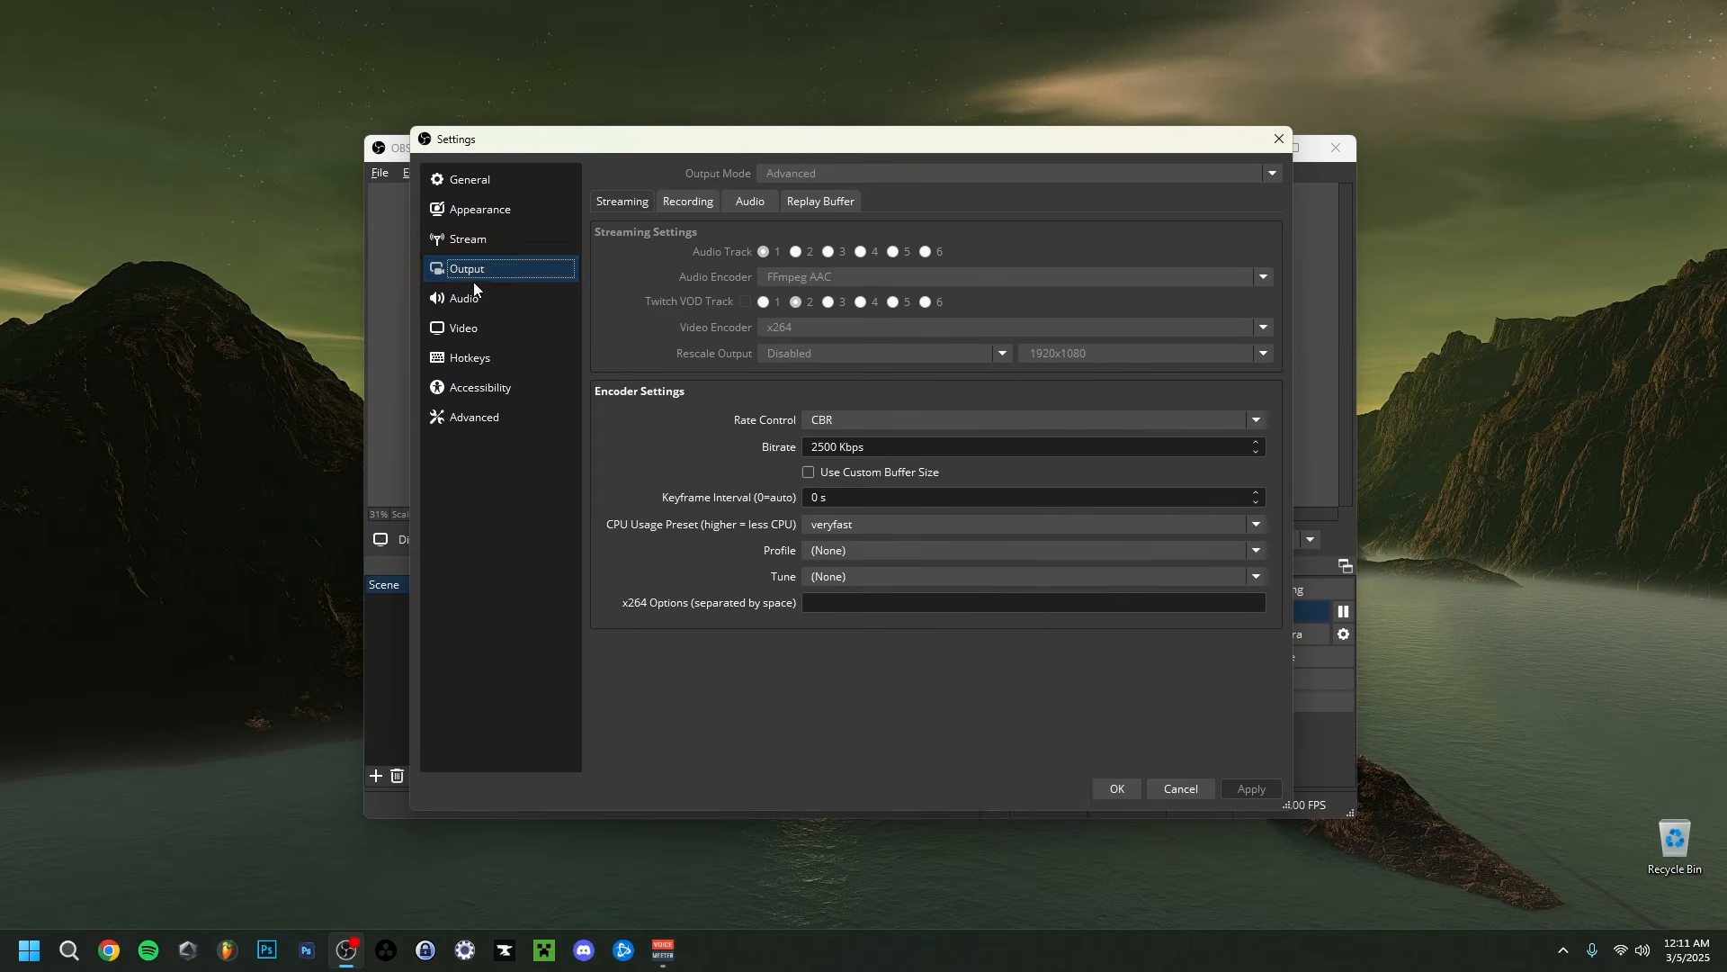
{"action": "left_click", "coordinate": [741, 202]}
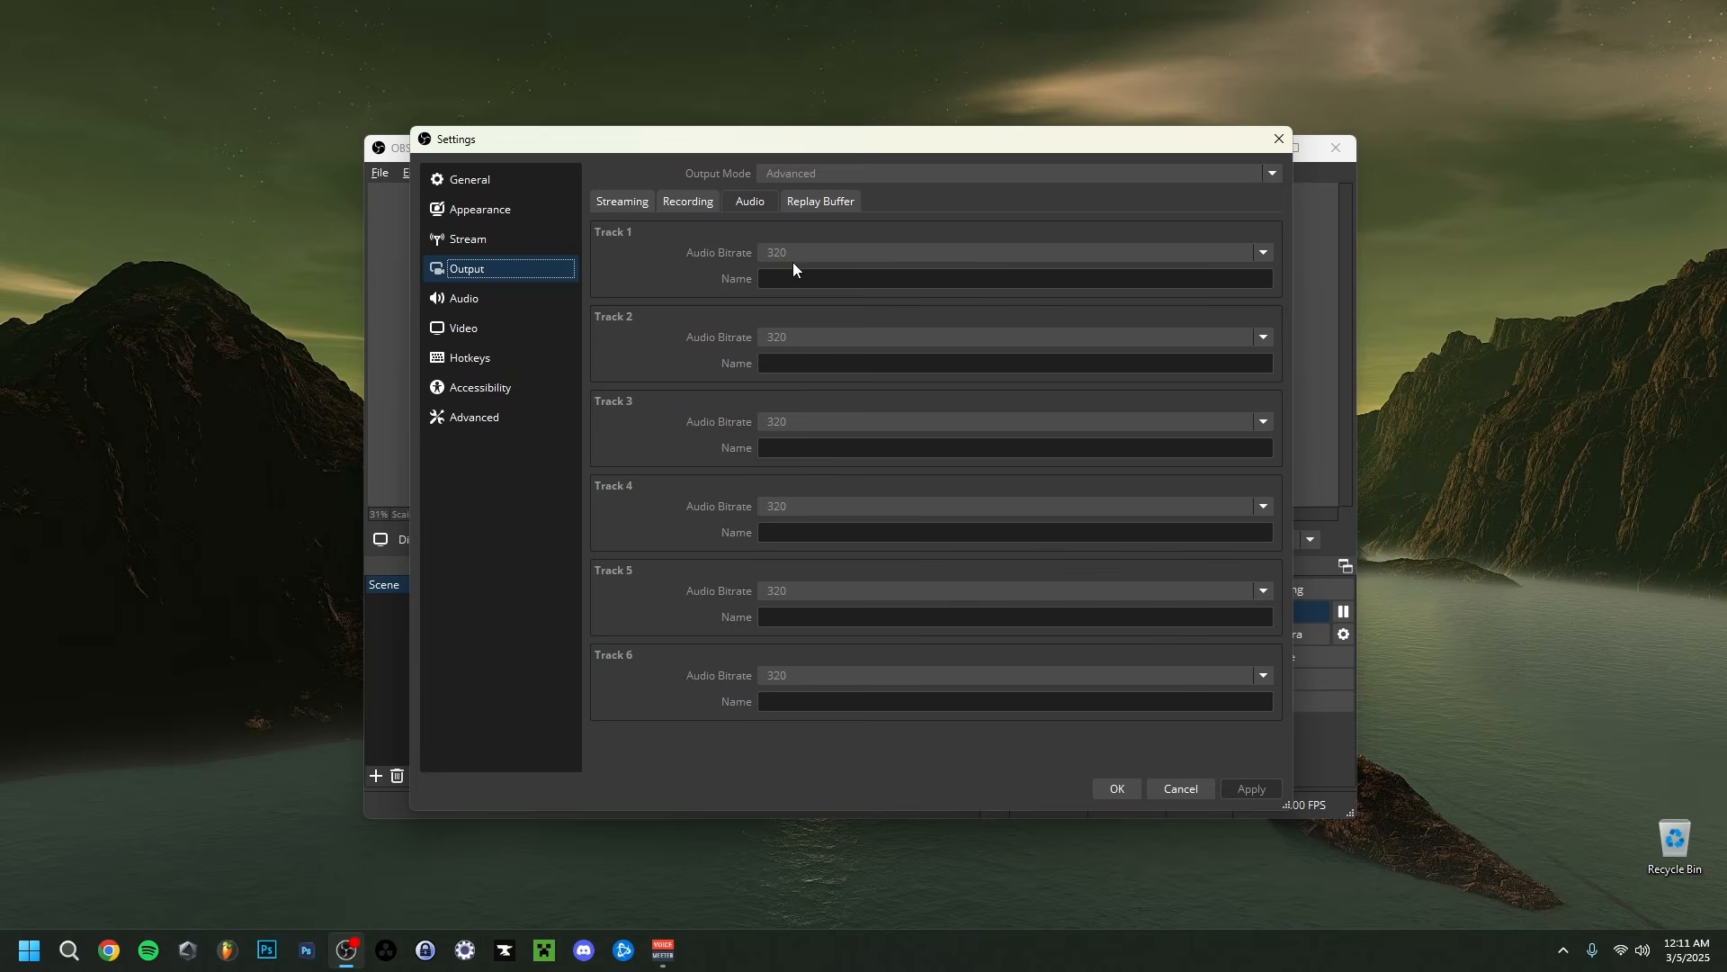
{"action": "left_click", "coordinate": [475, 300]}
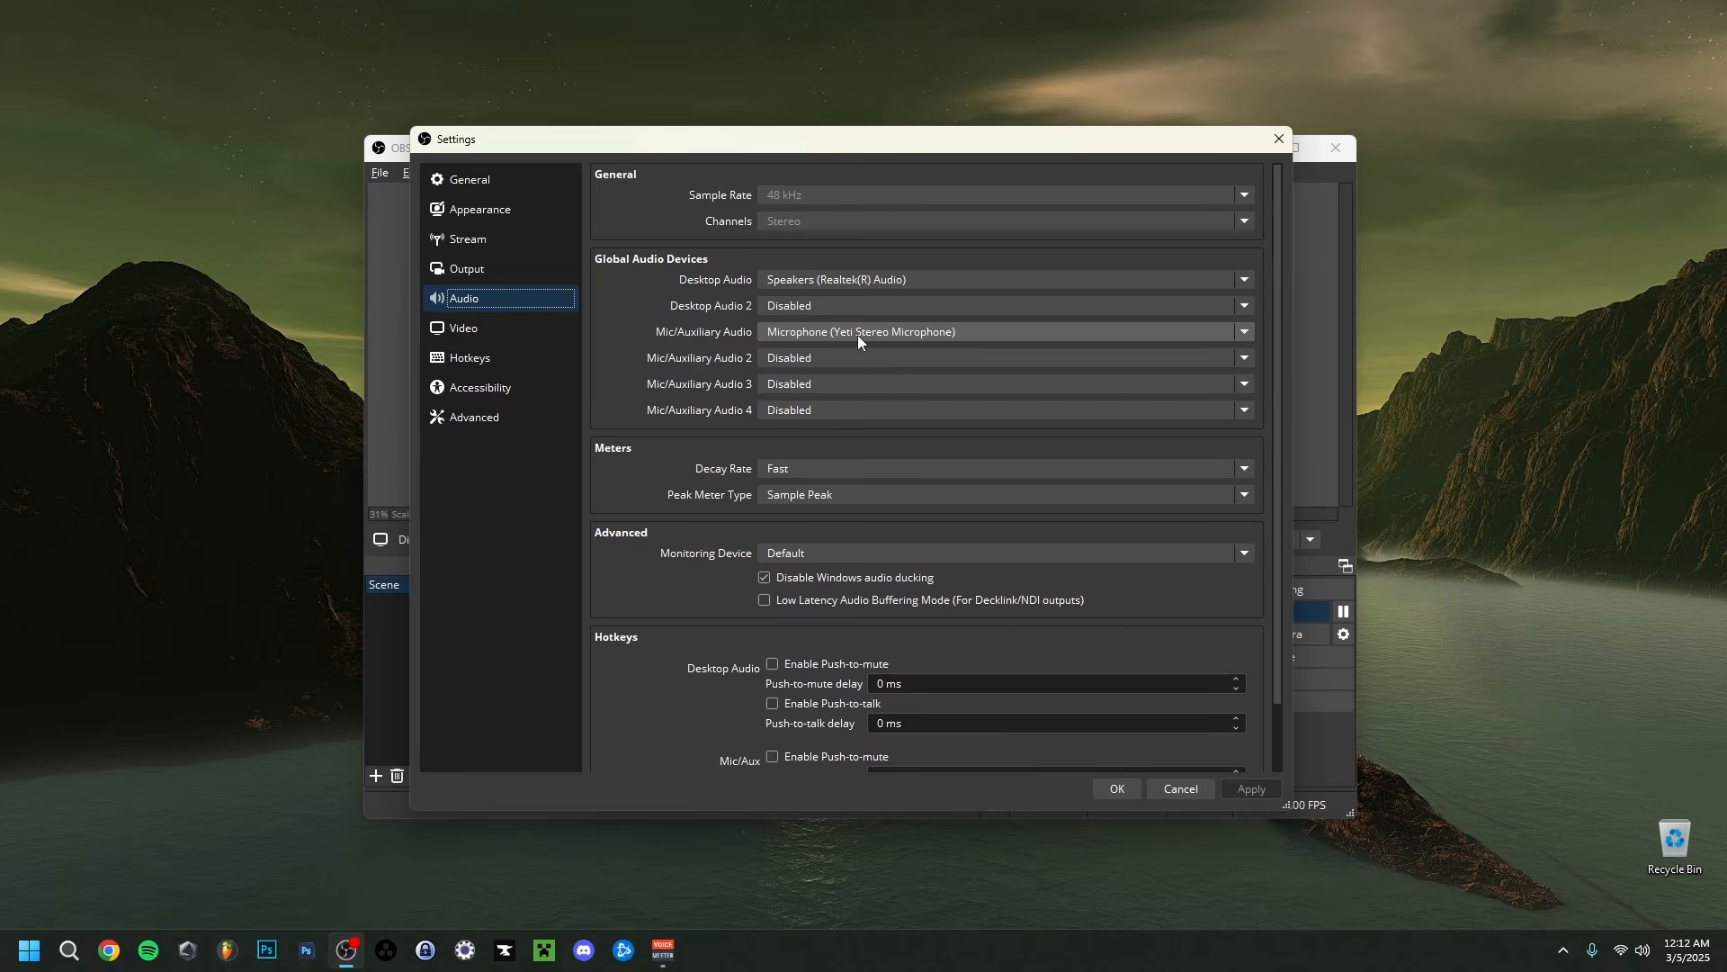
{"action": "left_click", "coordinate": [798, 336]}
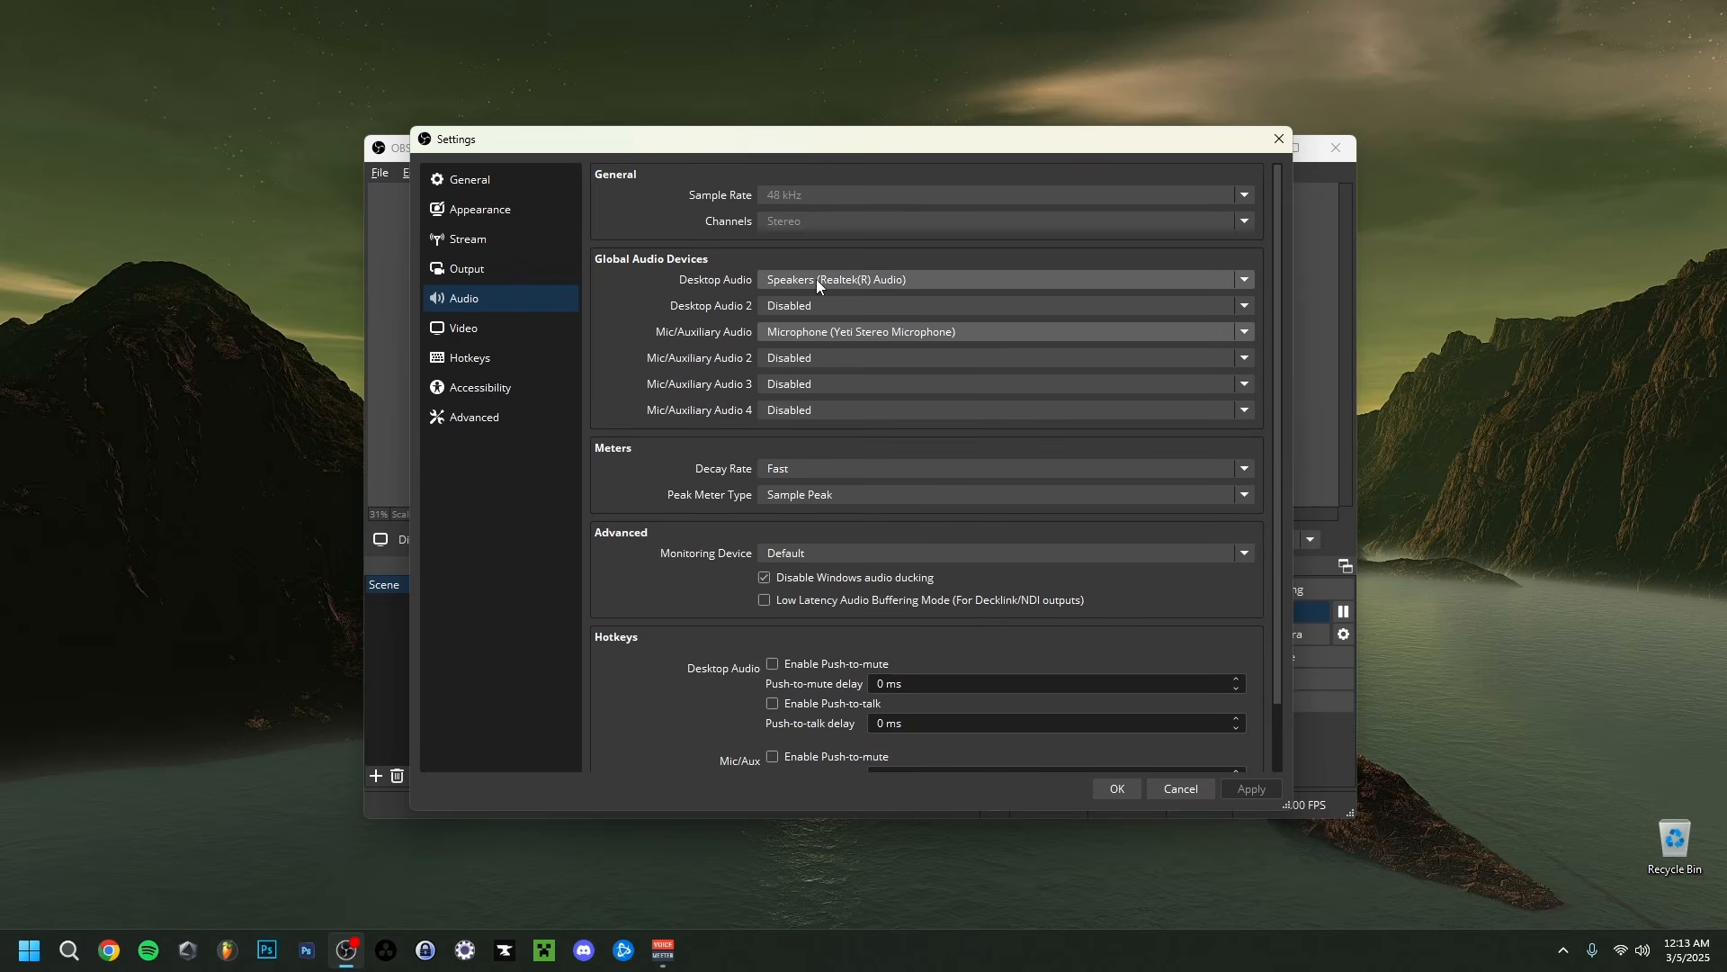
{"action": "left_click", "coordinate": [817, 280]}
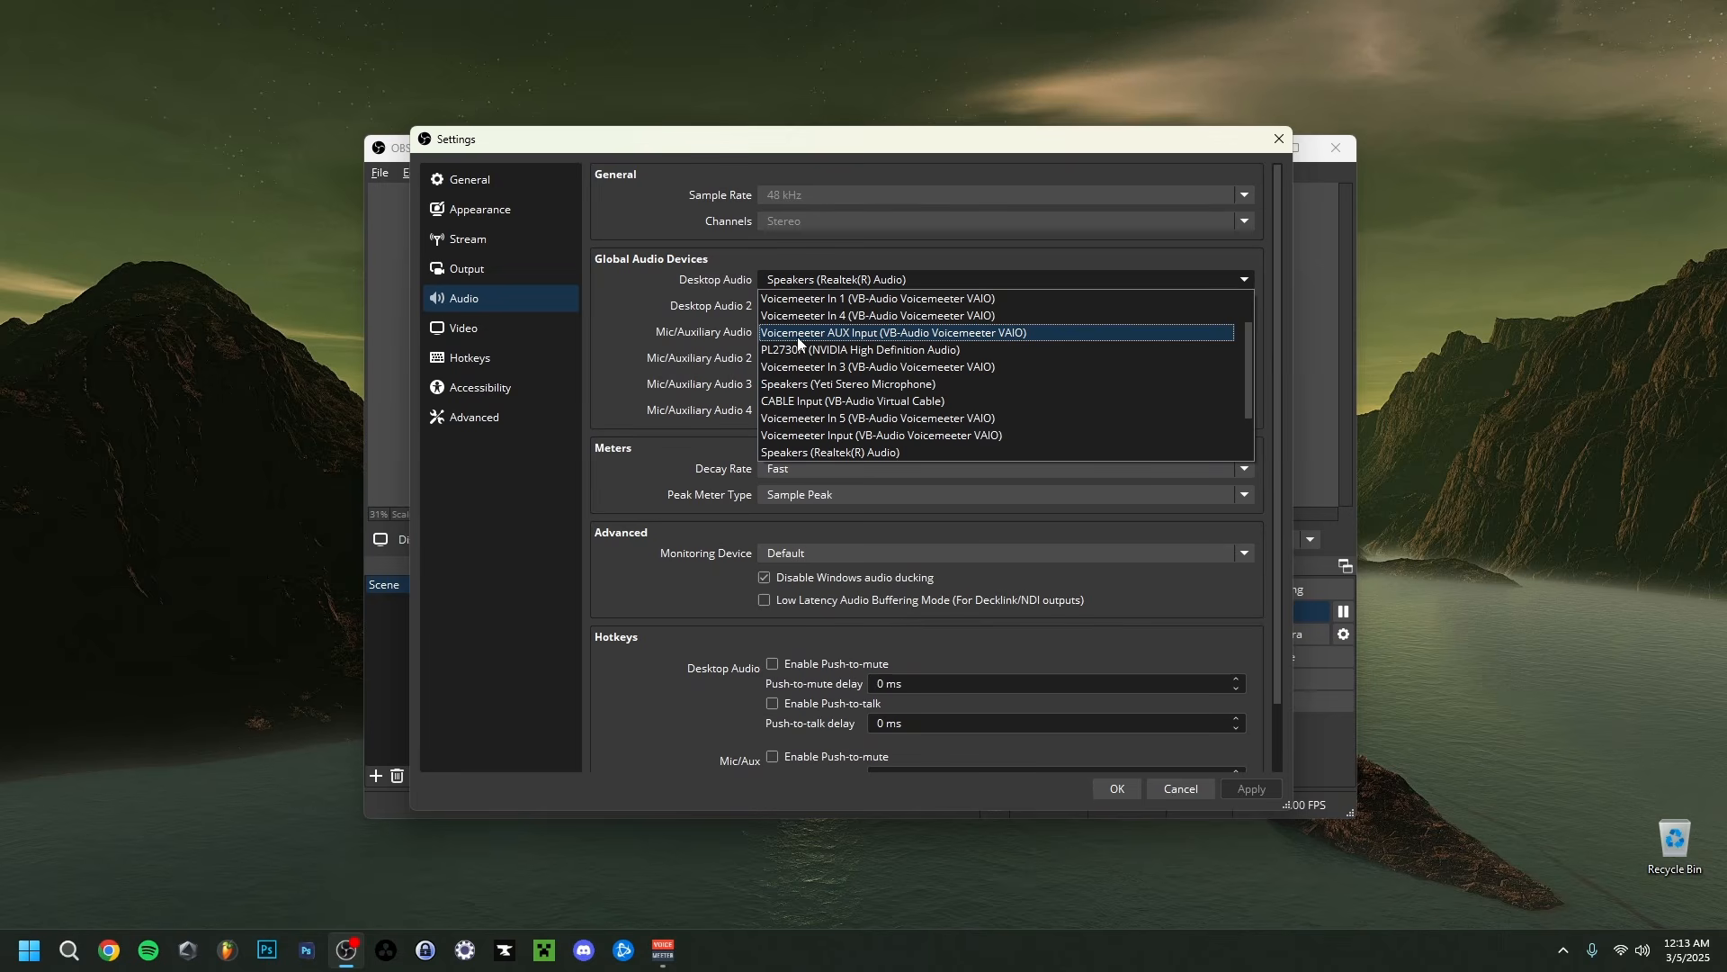
Compare the Desktop Audio devices in OBS with the virtual inputs in Voicemeeter Banana
{"action": "key", "text": "alt+Tab"}
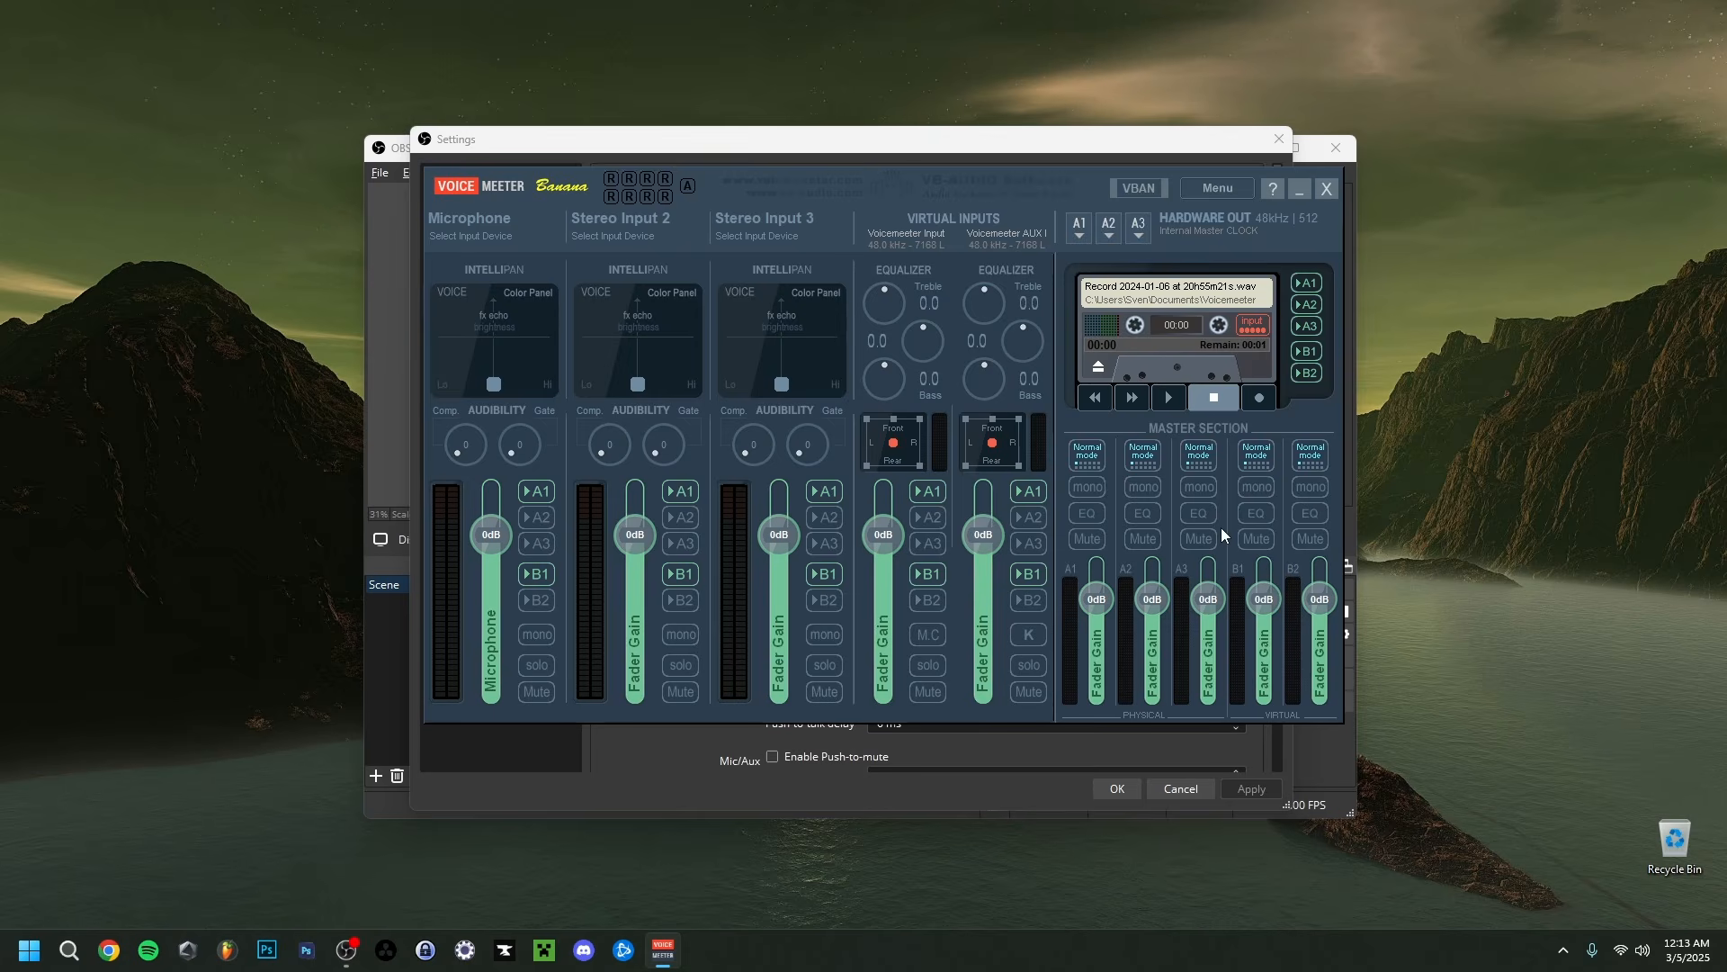
{"action": "key", "text": "alt+Tab"}
{"action": "key", "text": "alt+Tab"}
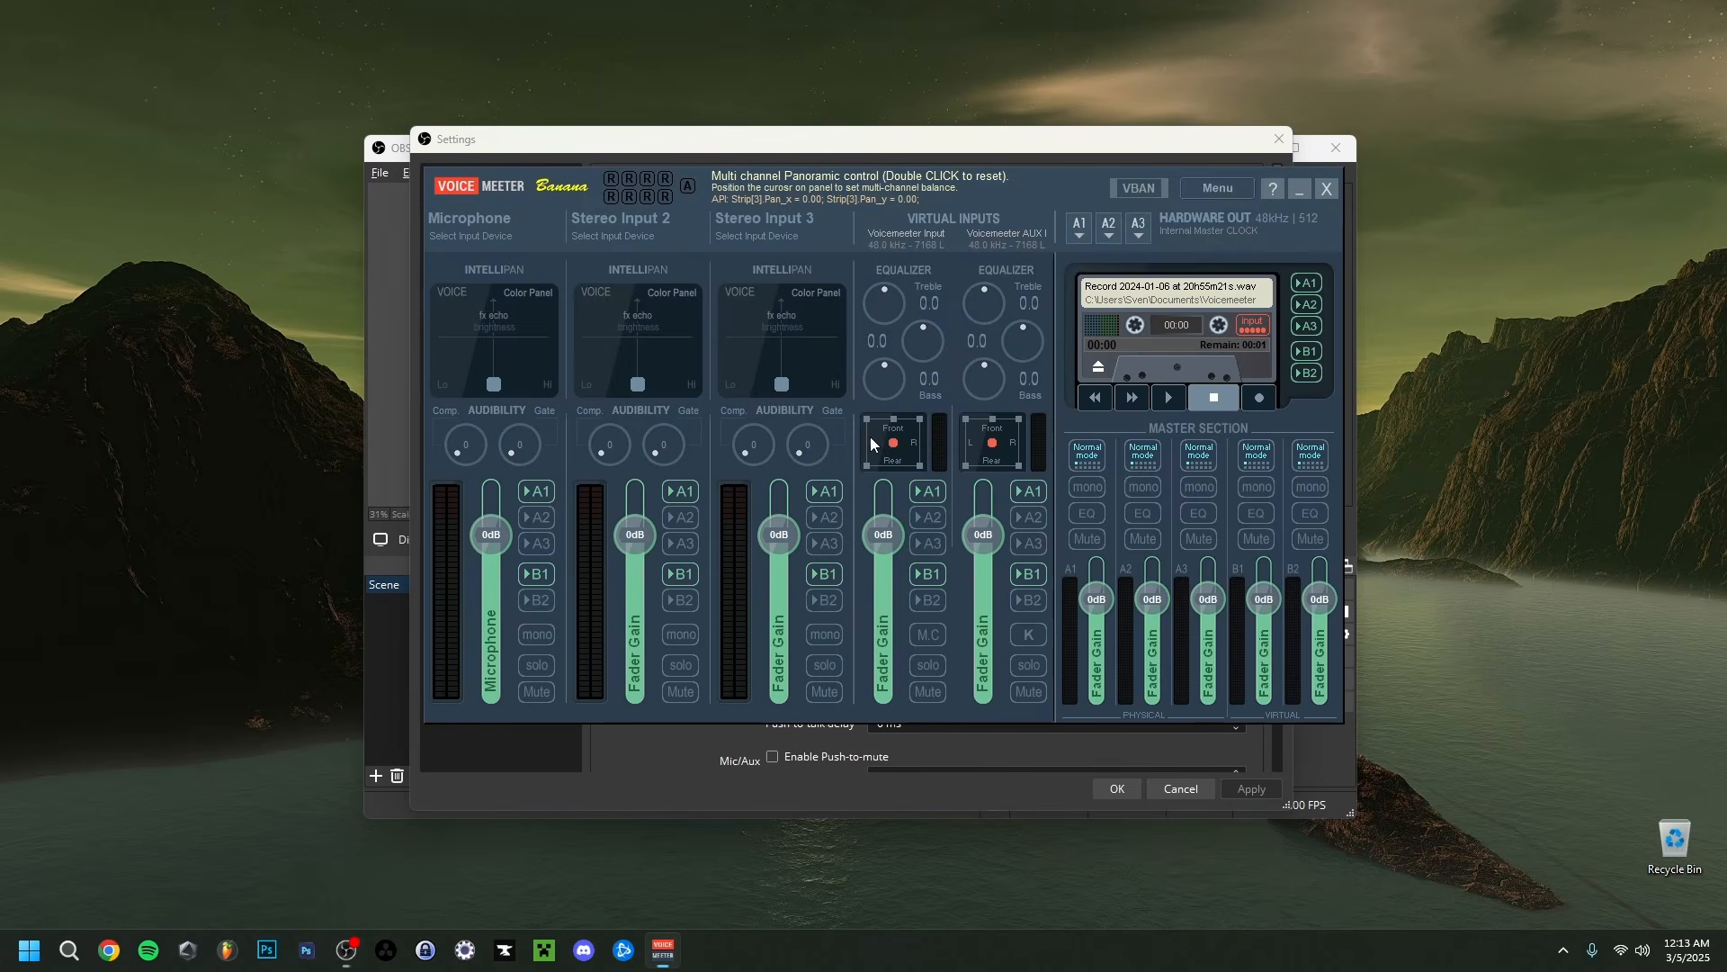
{"action": "key", "text": "alt+Tab"}
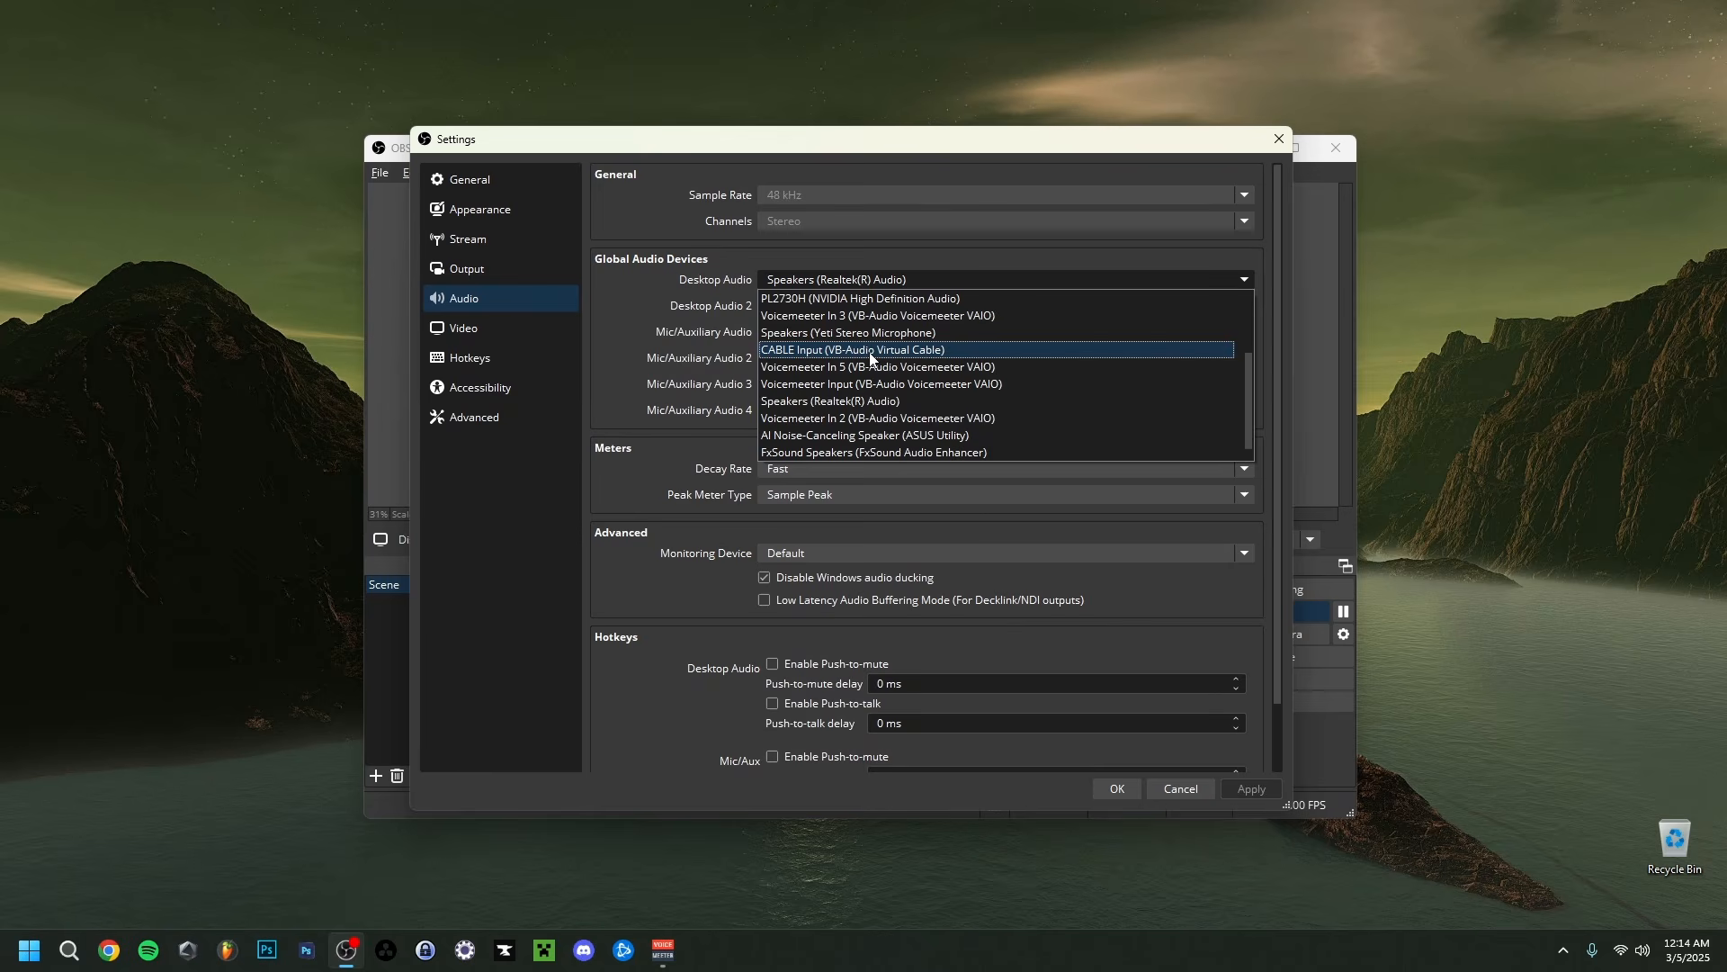
Route the Voicemeeter Input and Voicemeeter AUX Input strips to bus B2 instead of B1 in Voicemeeter Banana
{"action": "key", "text": "alt+Tab"}
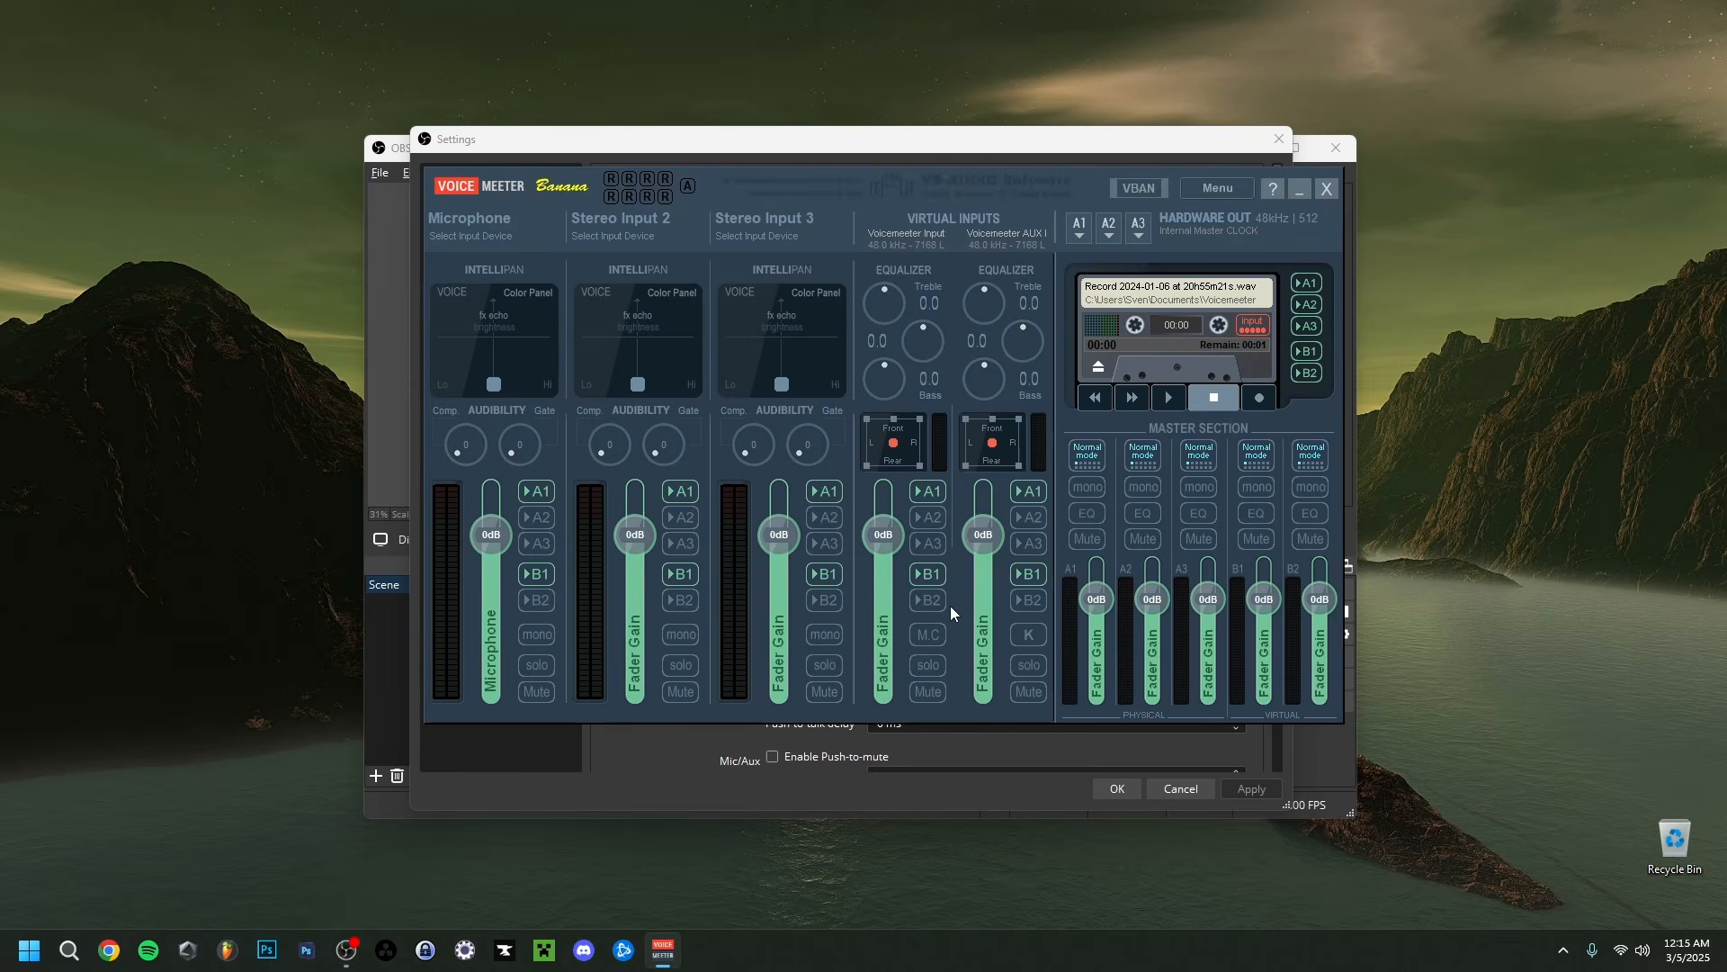
{"action": "left_click", "coordinate": [929, 575]}
{"action": "left_click", "coordinate": [1028, 575]}
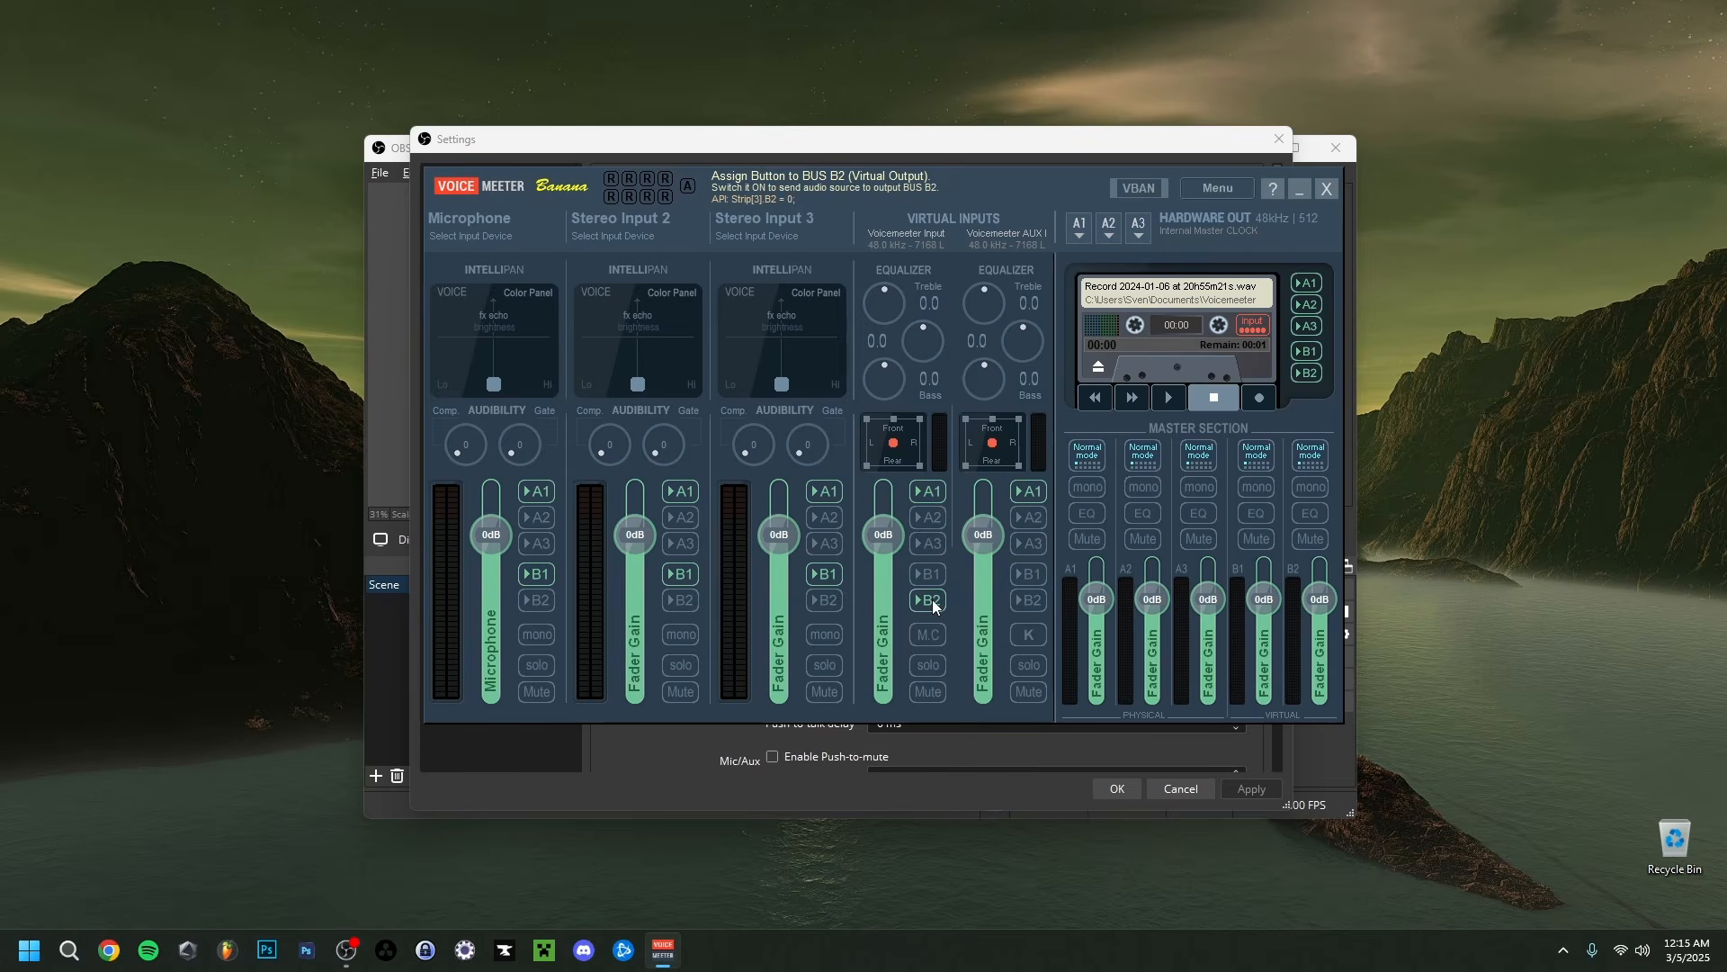
{"action": "left_click", "coordinate": [1028, 601]}
{"action": "left_click", "coordinate": [924, 602]}
Look through OBS's Mic/Auxiliary and Desktop Audio devices and check the Voicemeeter entries against the mixer's virtual input names
{"action": "key", "text": "alt+Tab"}
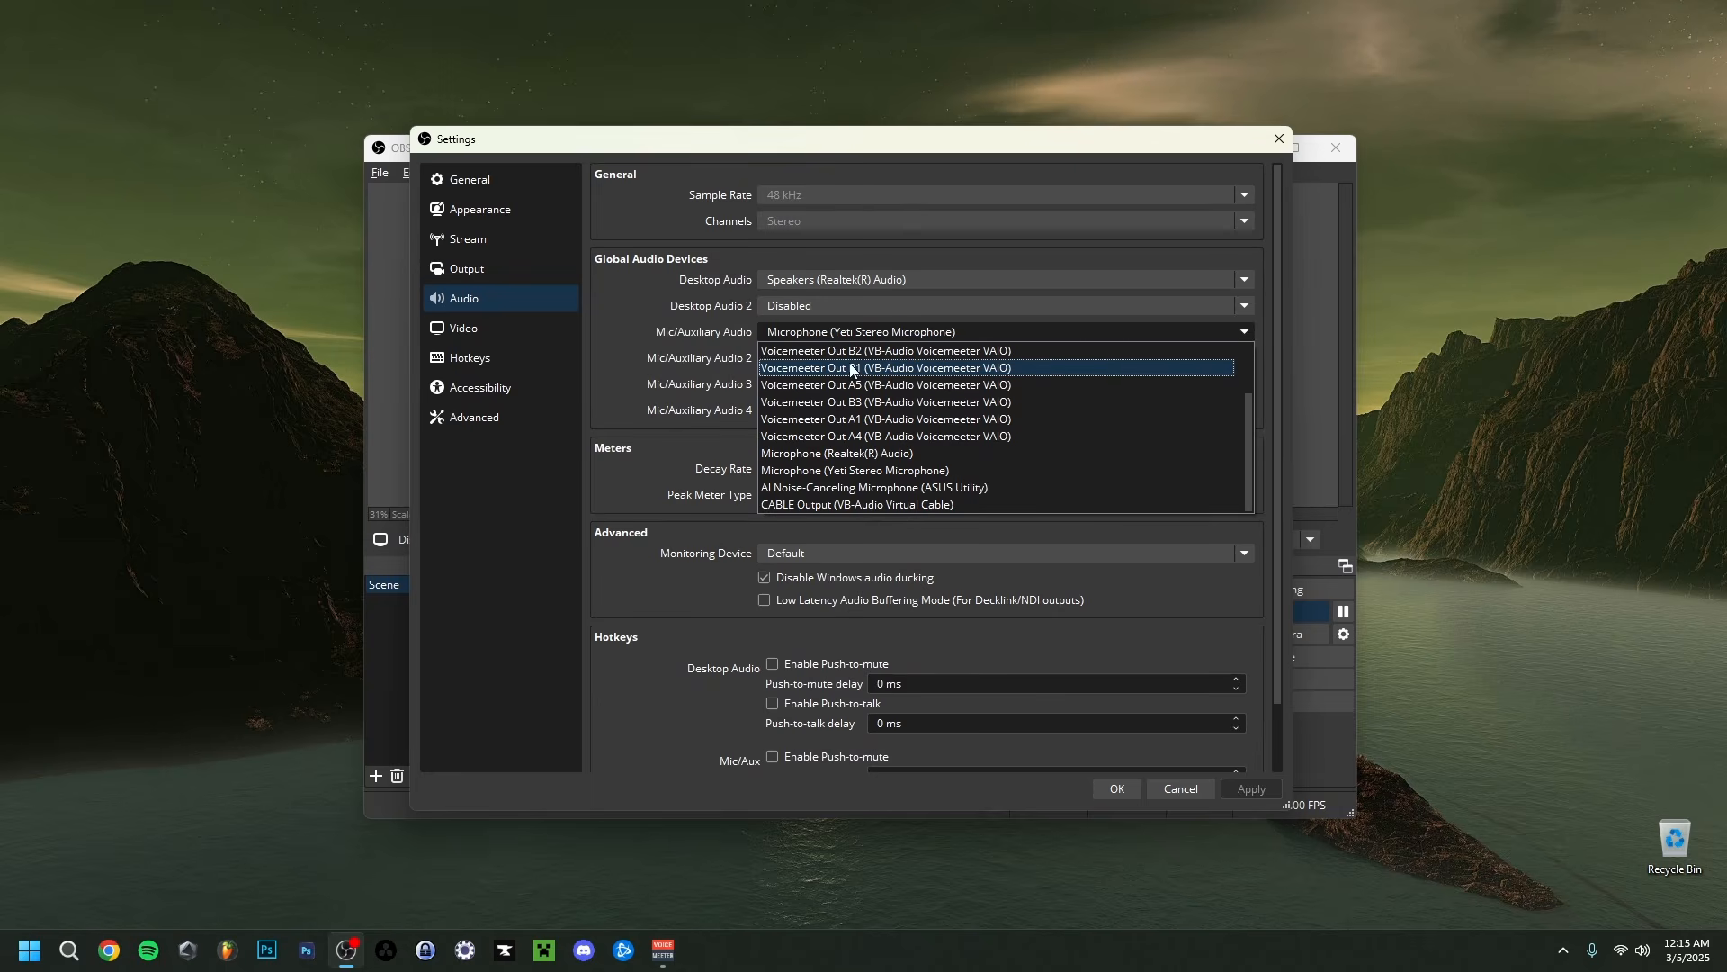
{"action": "left_click", "coordinate": [852, 281]}
{"action": "left_click", "coordinate": [851, 279]}
{"action": "key", "text": "alt+Tab"}
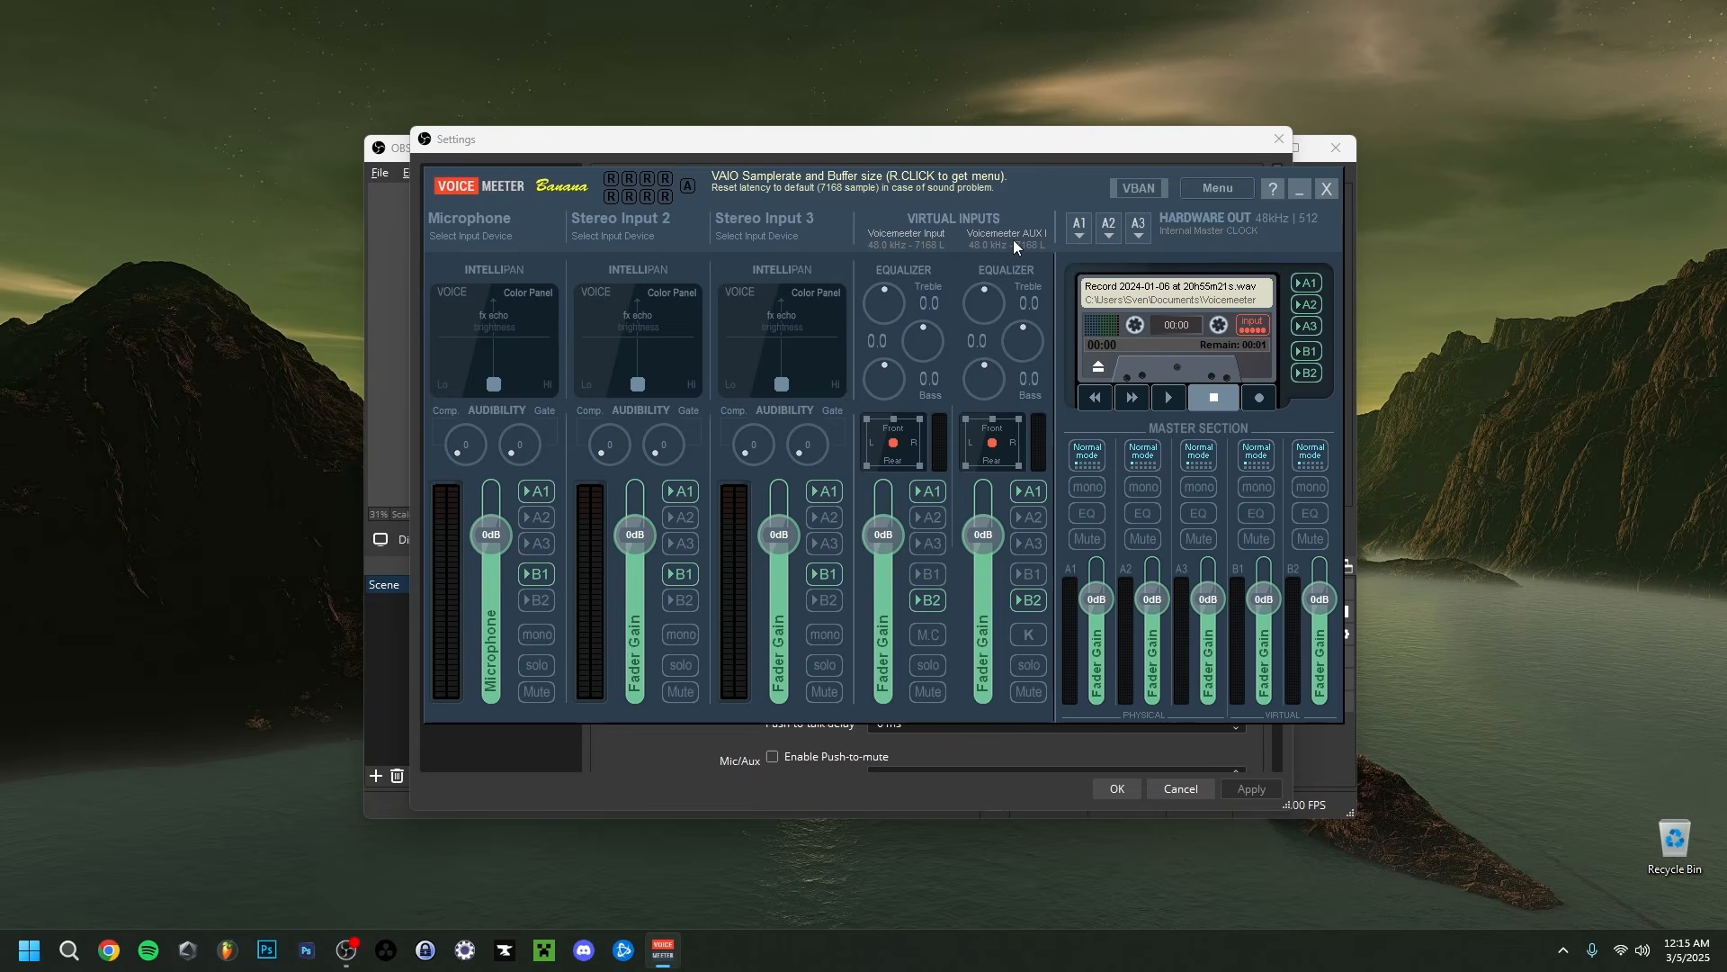
{"action": "key", "text": "alt+Tab"}
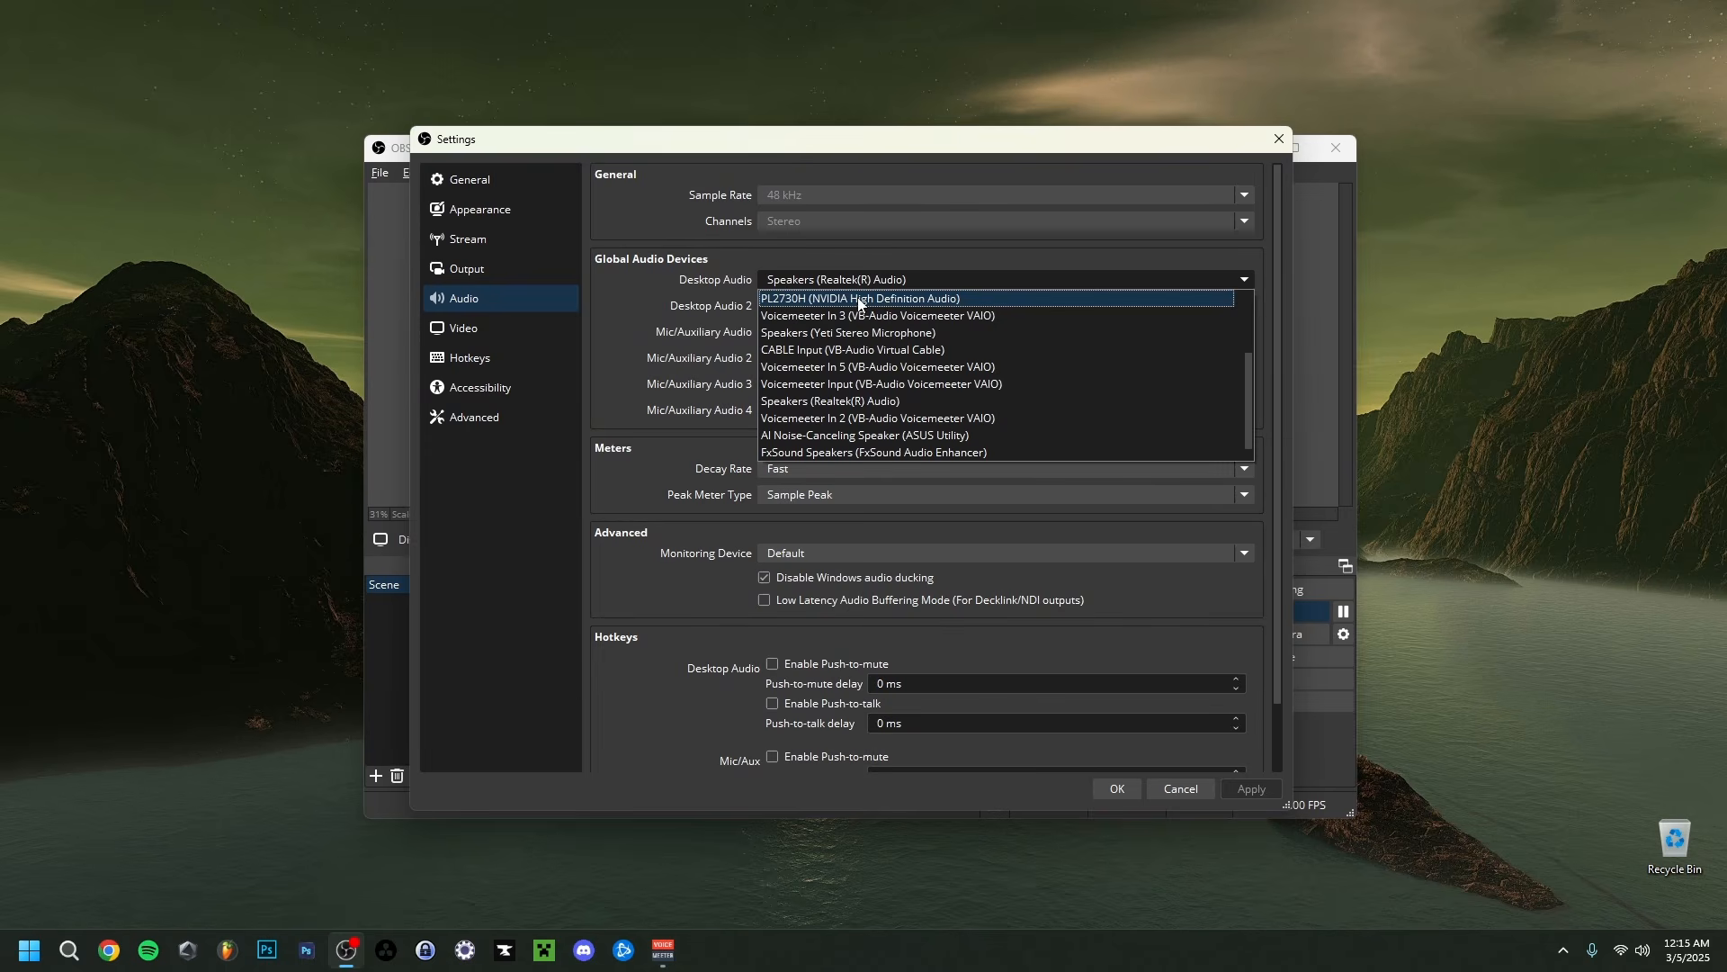
{"action": "scroll", "coordinate": [836, 336], "scroll_direction": "up", "scroll_amount": 1}
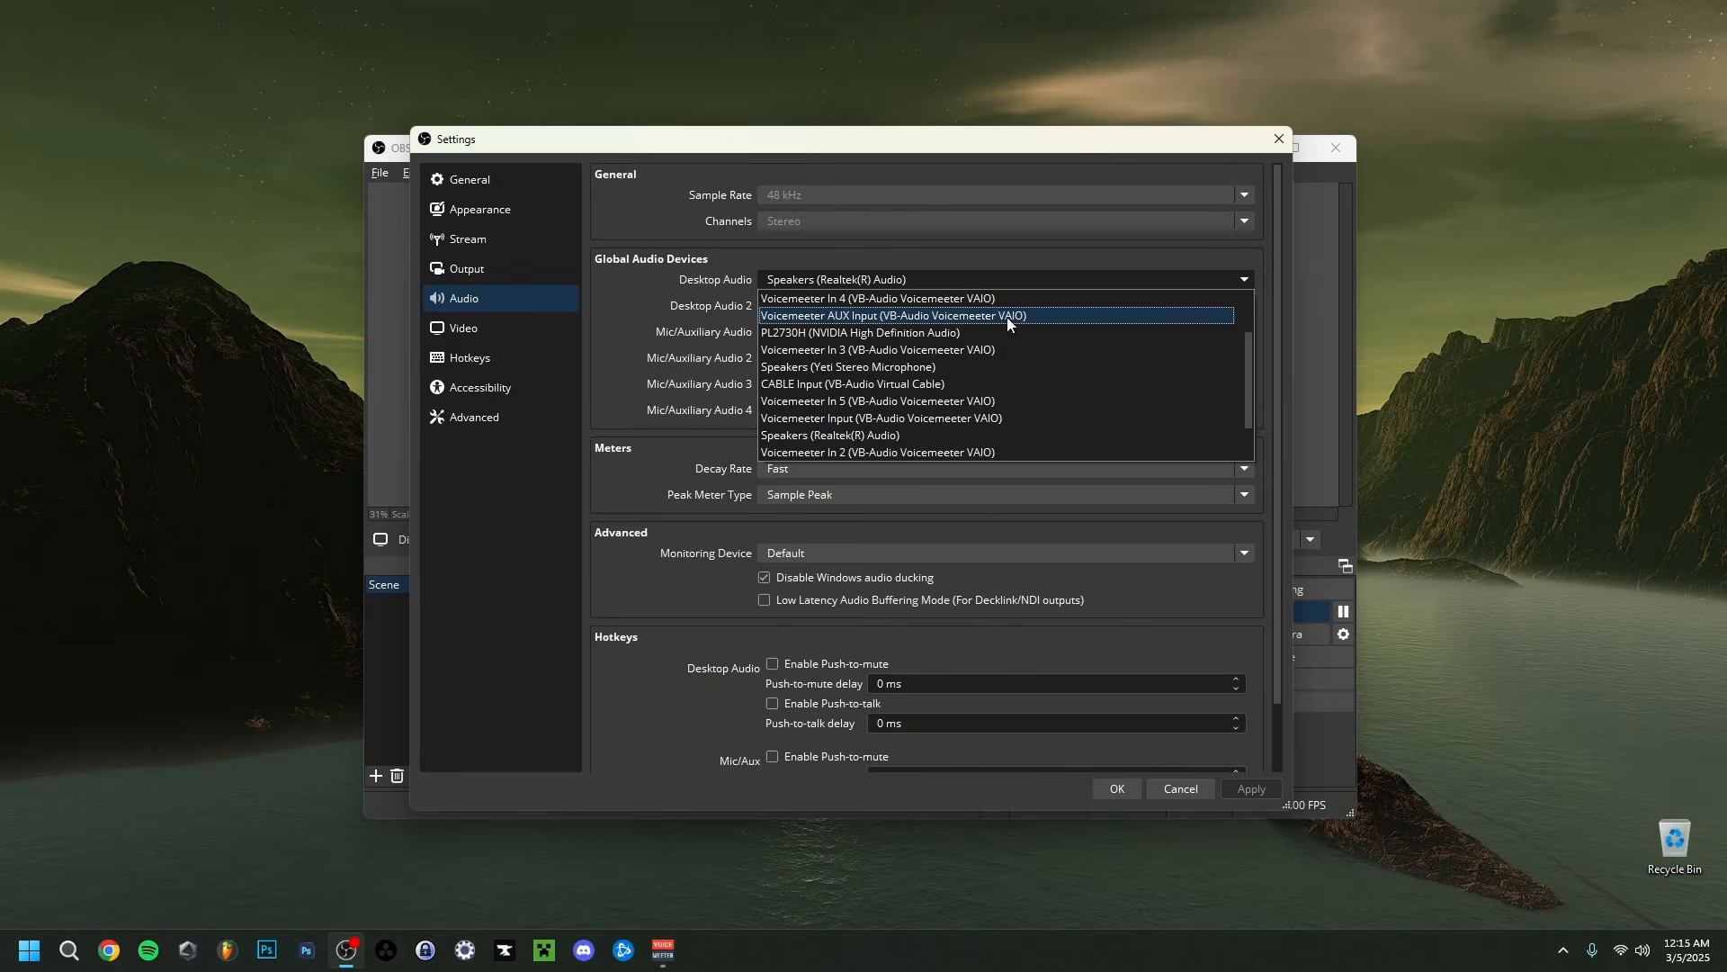
Open the properties of the Mic/Aux source in OBS's audio mixer and look through its available devices
{"action": "key", "text": "alt+Tab"}
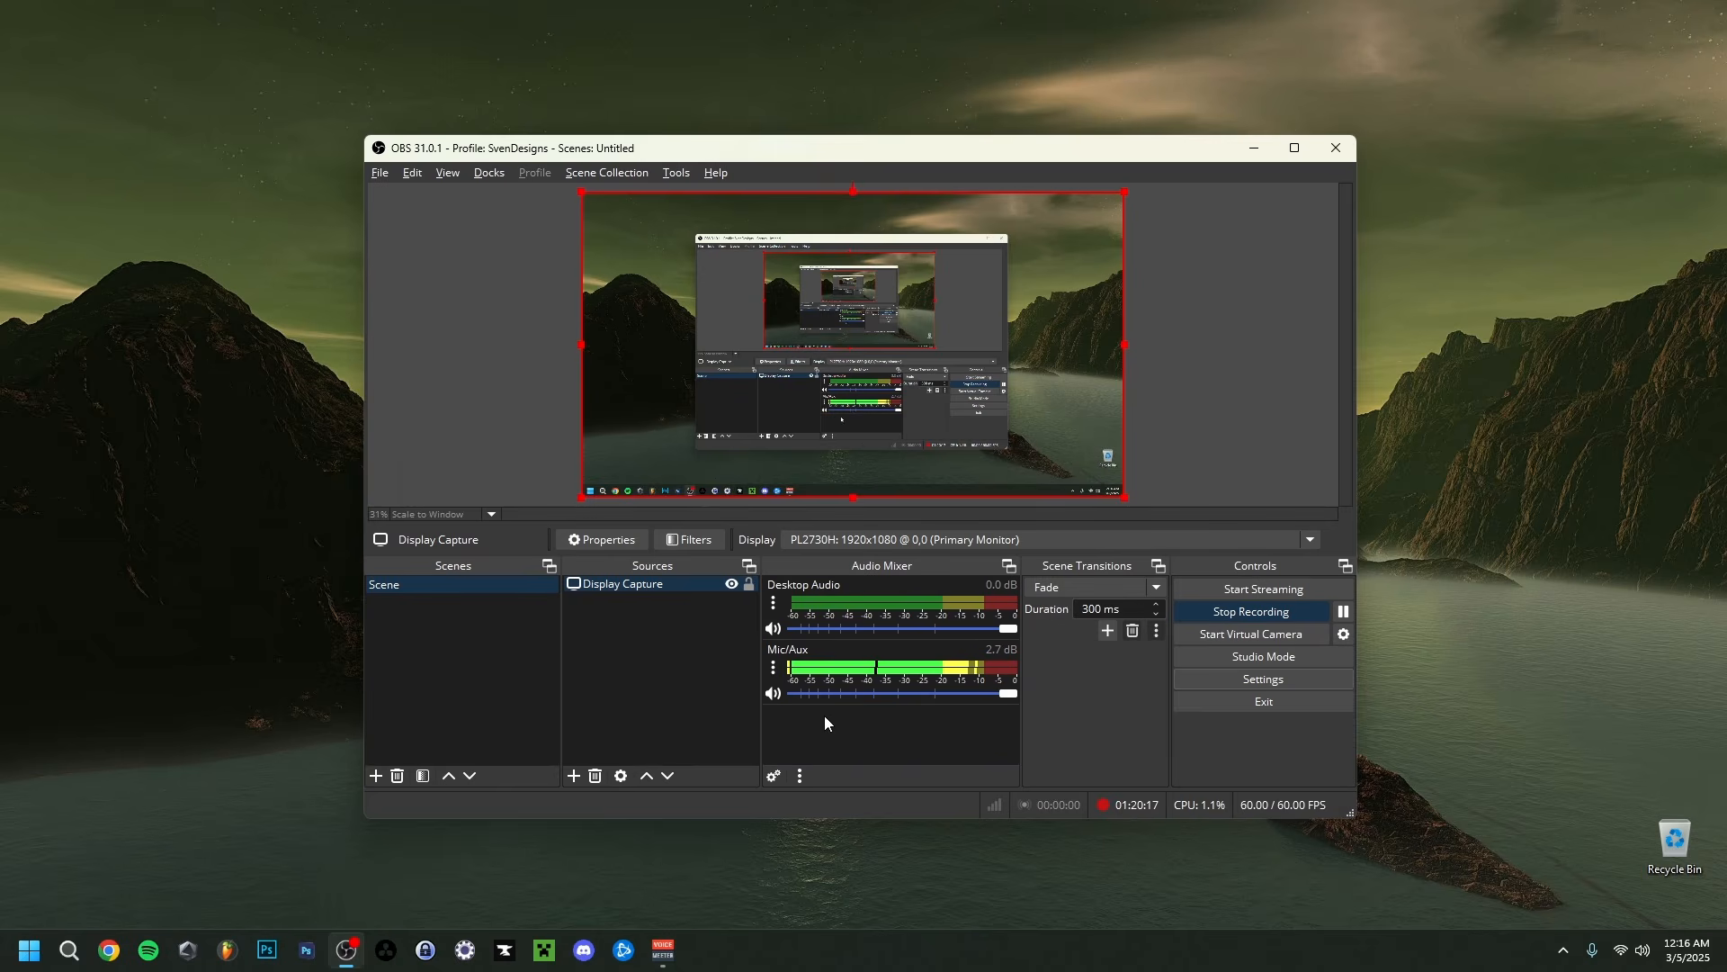
{"action": "left_click", "coordinate": [772, 674]}
{"action": "left_click", "coordinate": [822, 872]}
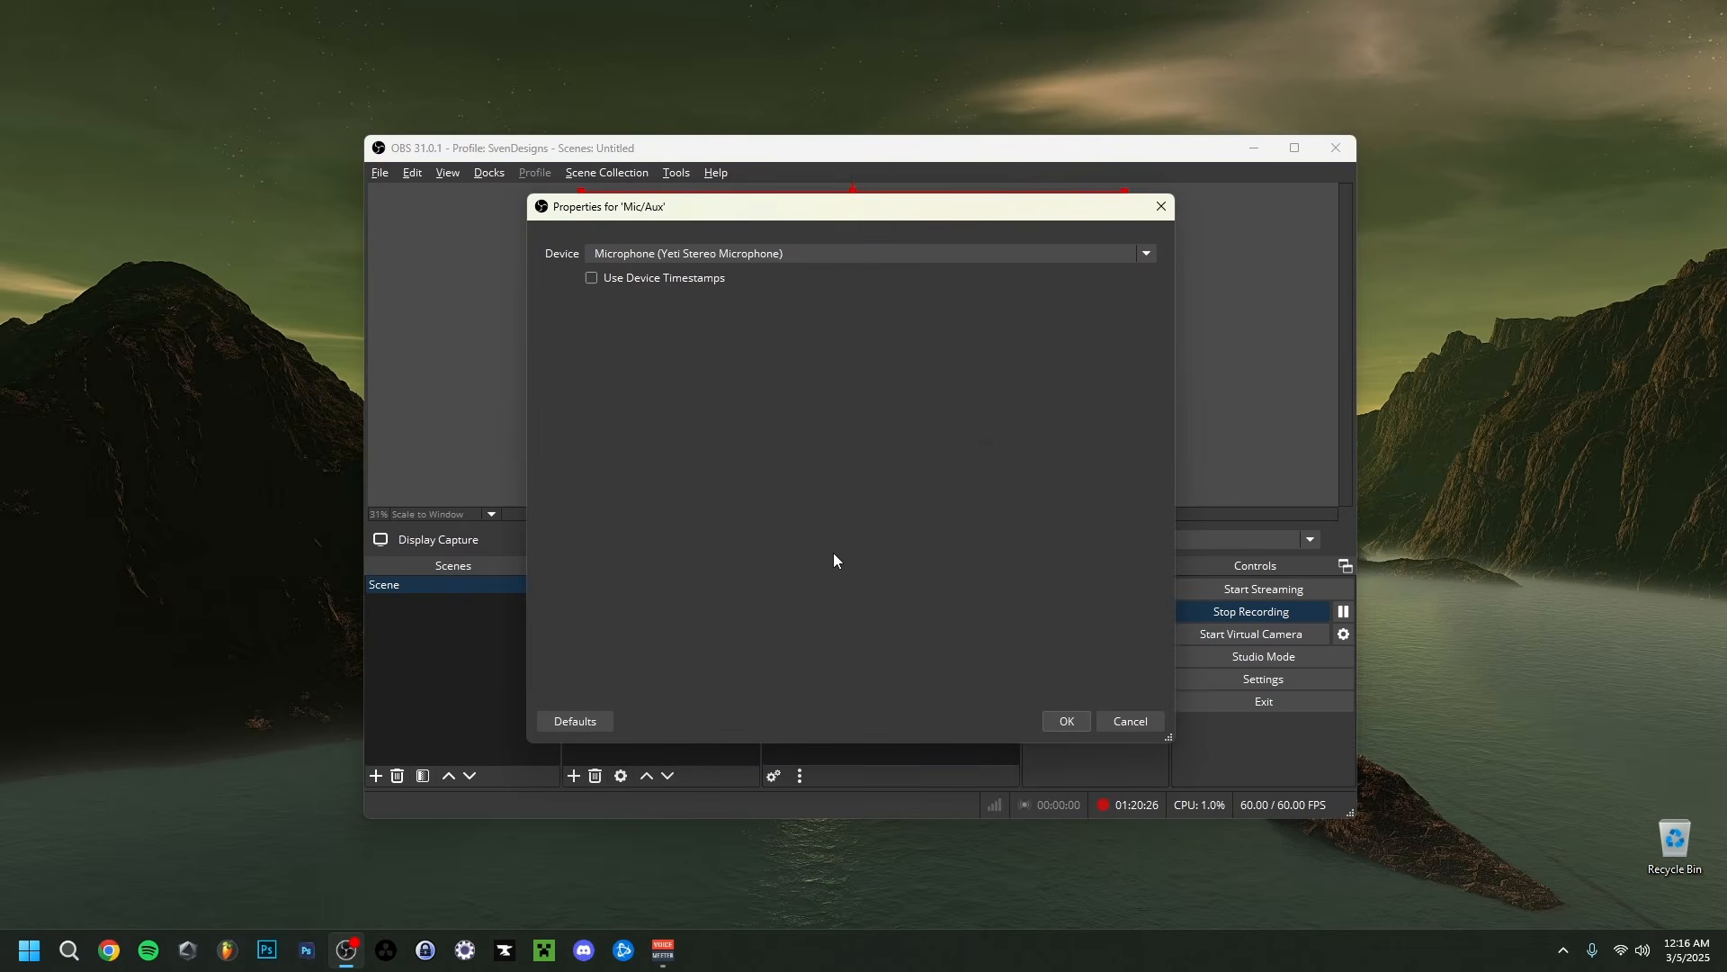
{"action": "left_click", "coordinate": [690, 256]}
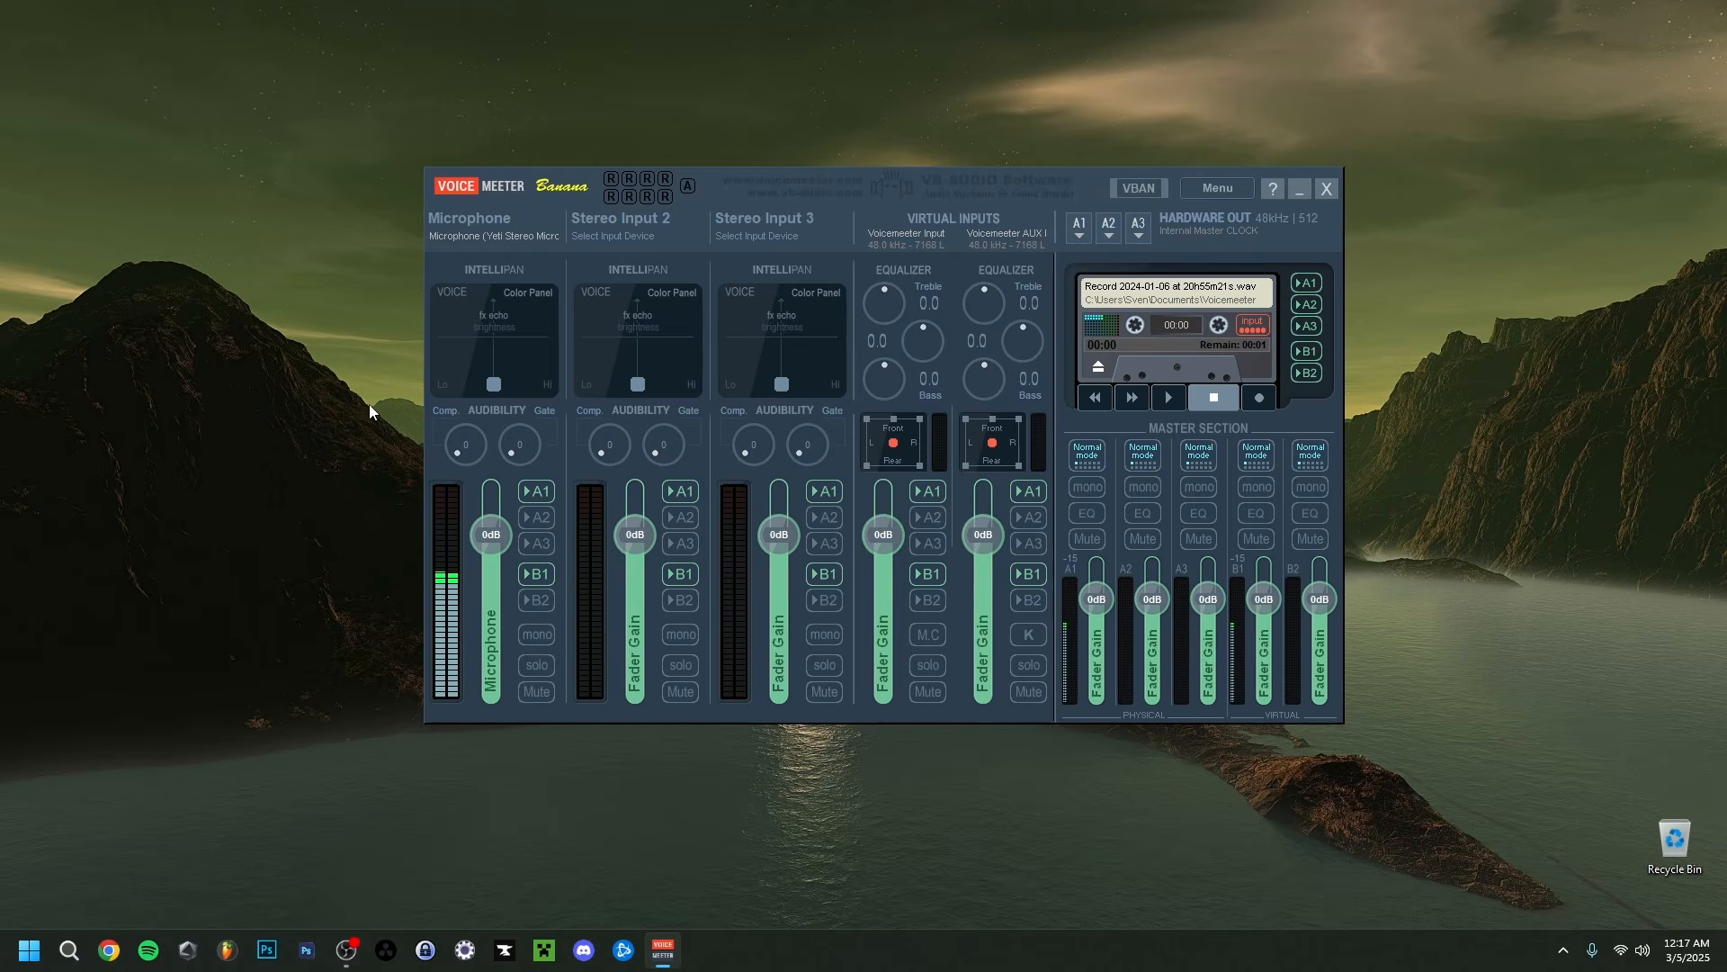
View the dialog for saving Voicemeeter Banana's current settings as an xml file, and cancel without saving
{"action": "left_click", "coordinate": [1217, 187]}
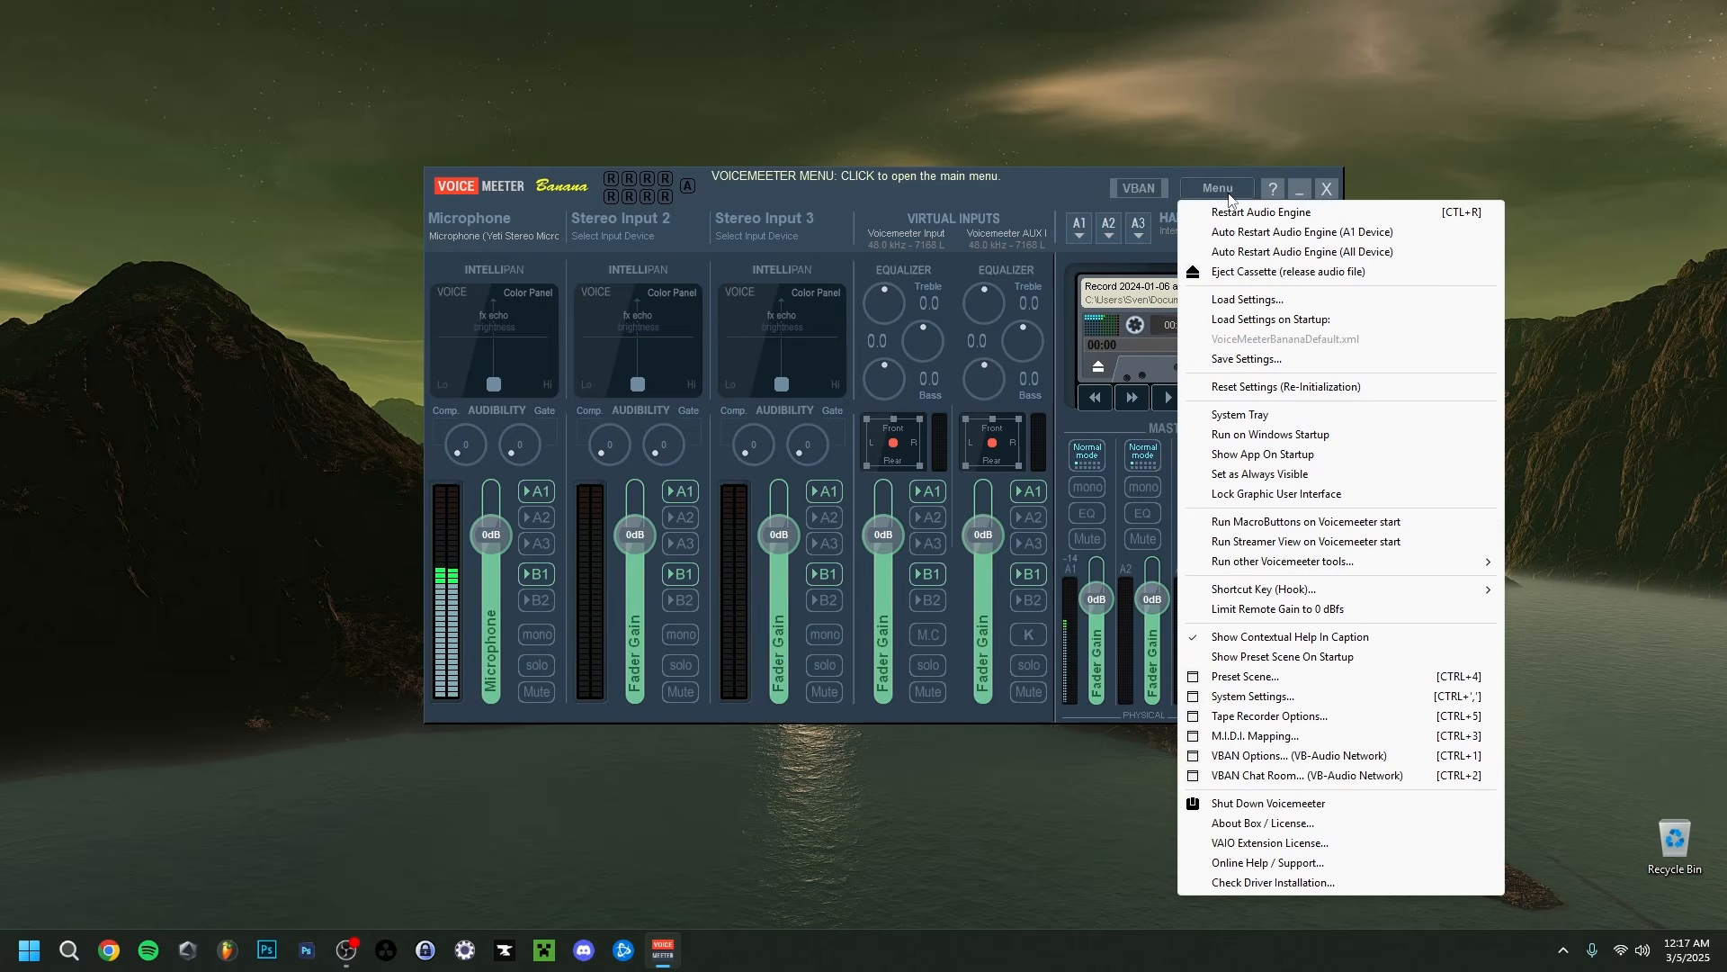
{"action": "left_click", "coordinate": [1257, 360]}
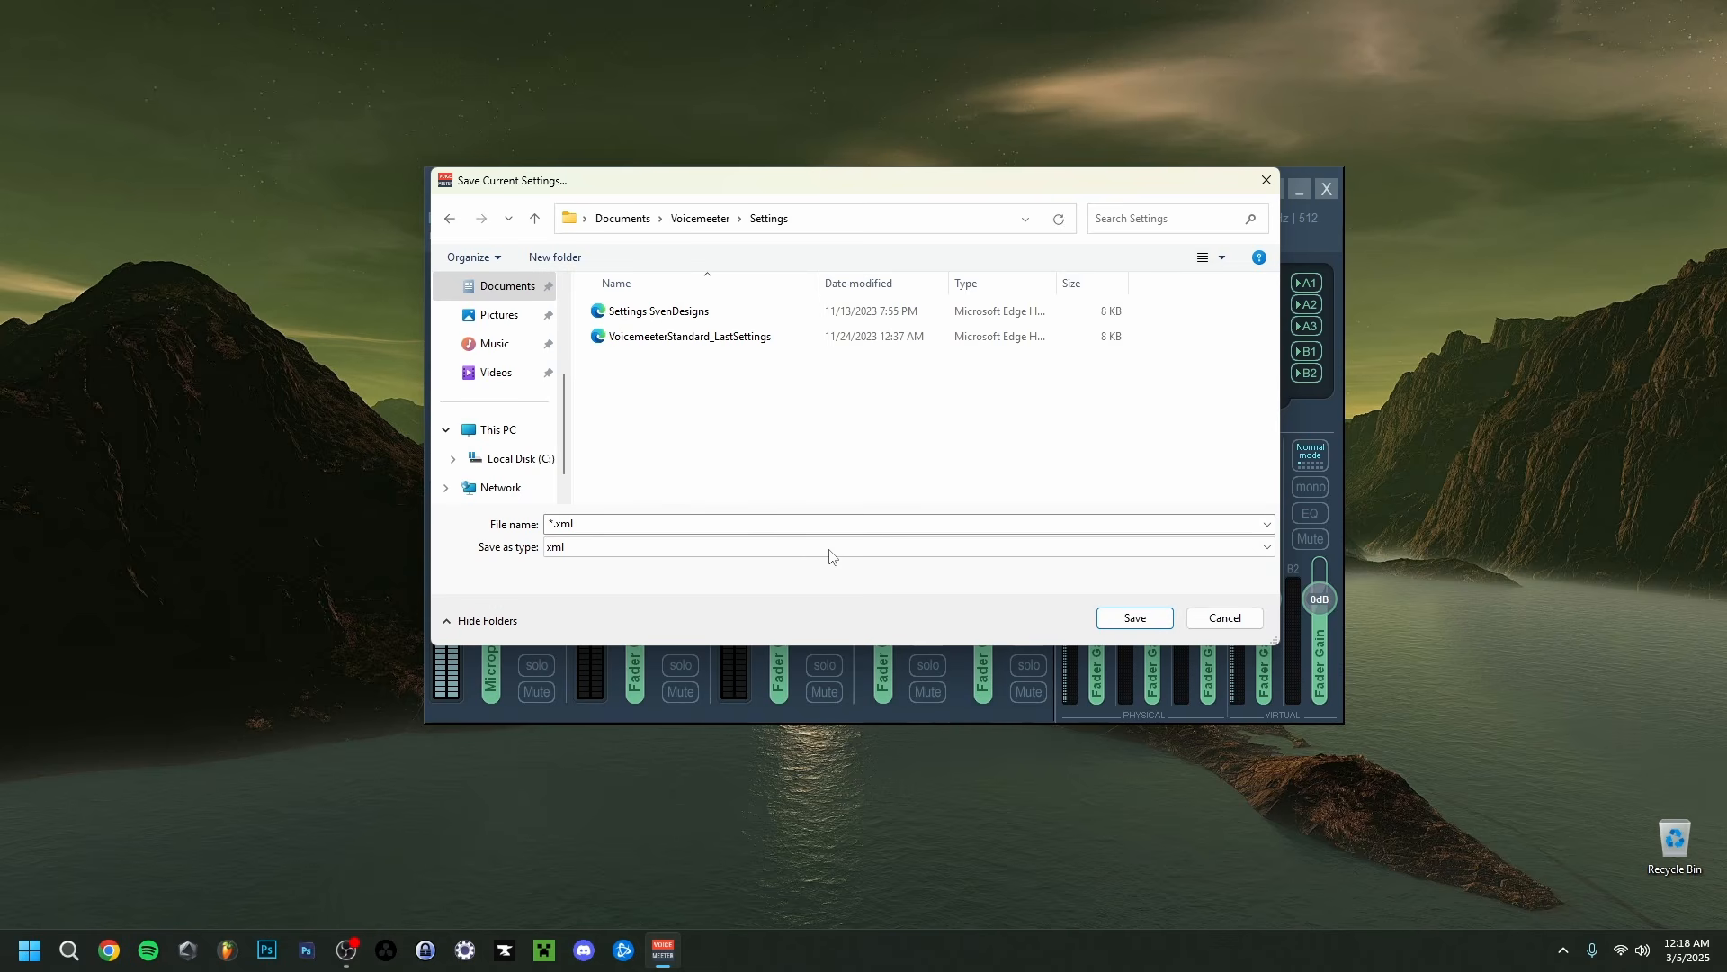
{"action": "left_click", "coordinate": [577, 530]}
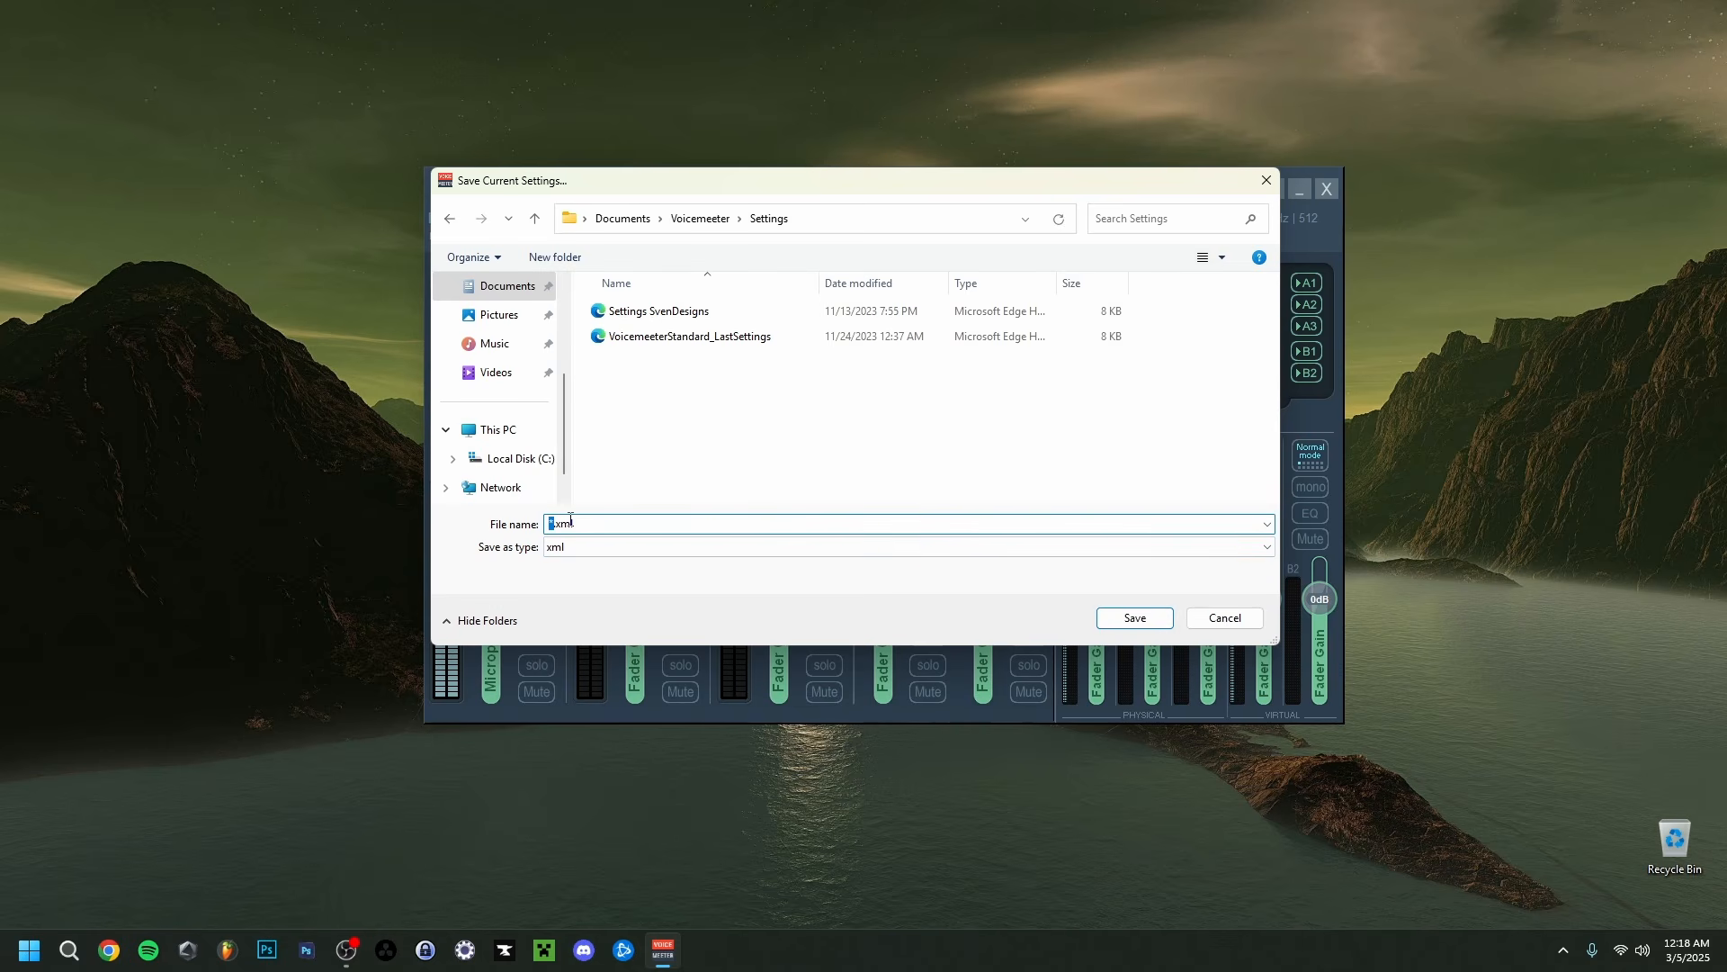
{"action": "key", "text": "Escape"}
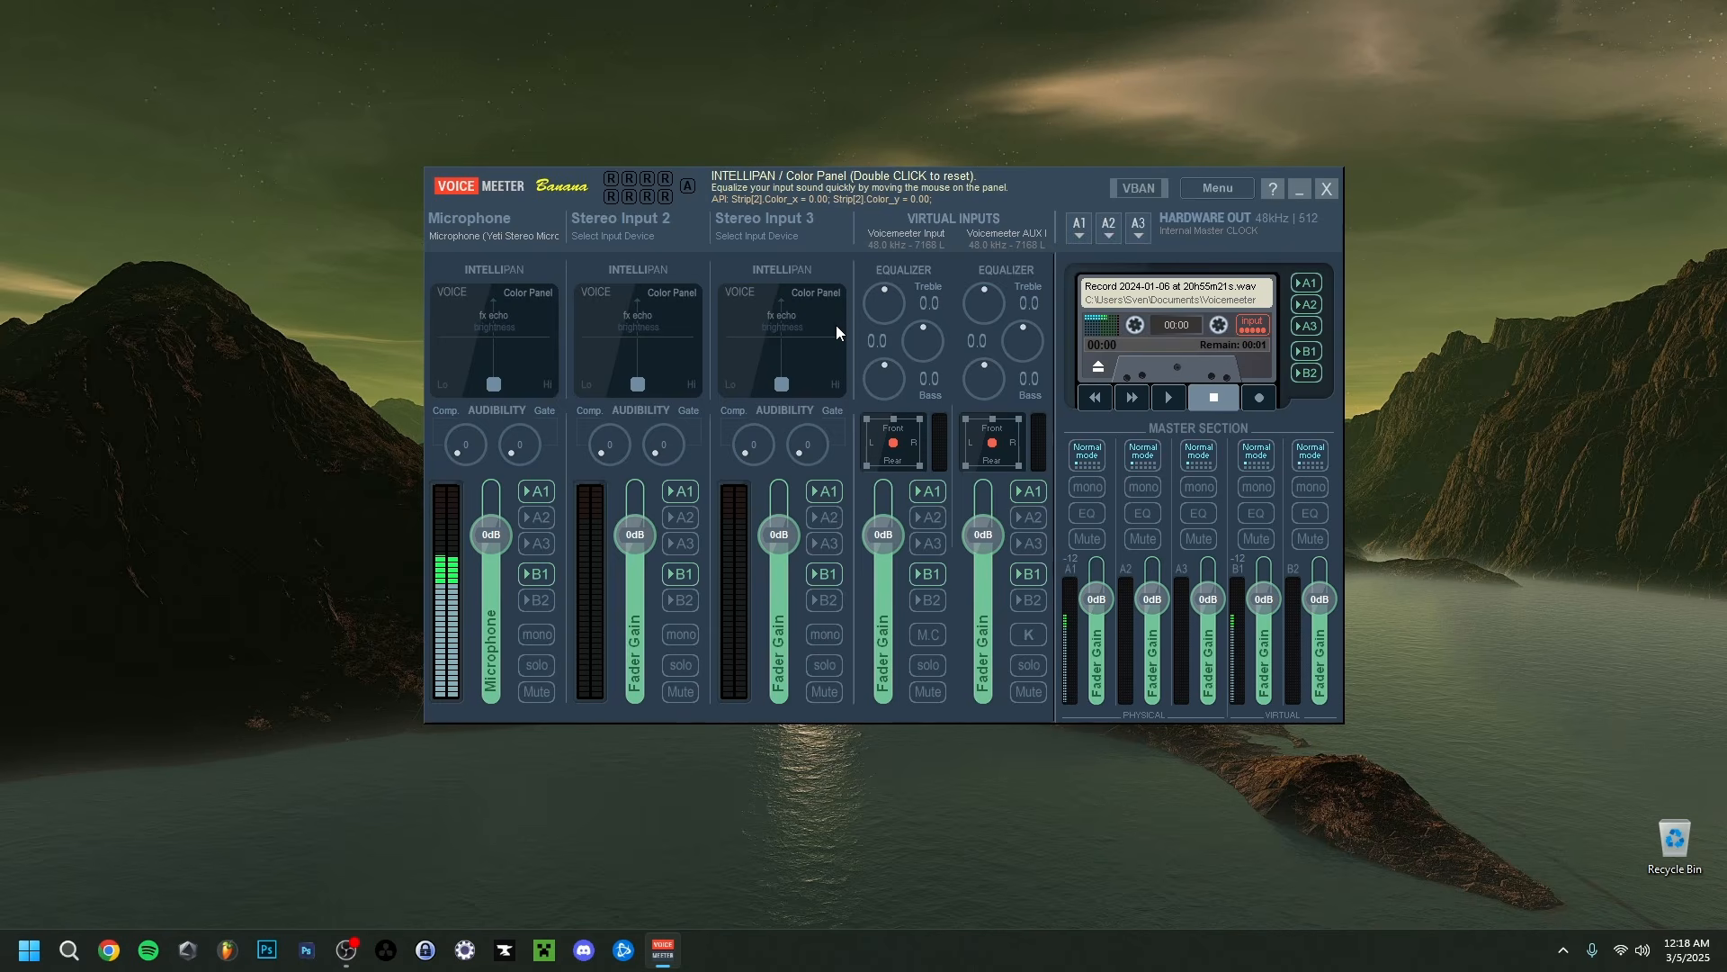
View the settings files that Voicemeeter Banana can load, cancel, and check the Load Settings on Startup option
{"action": "left_click", "coordinate": [1207, 189]}
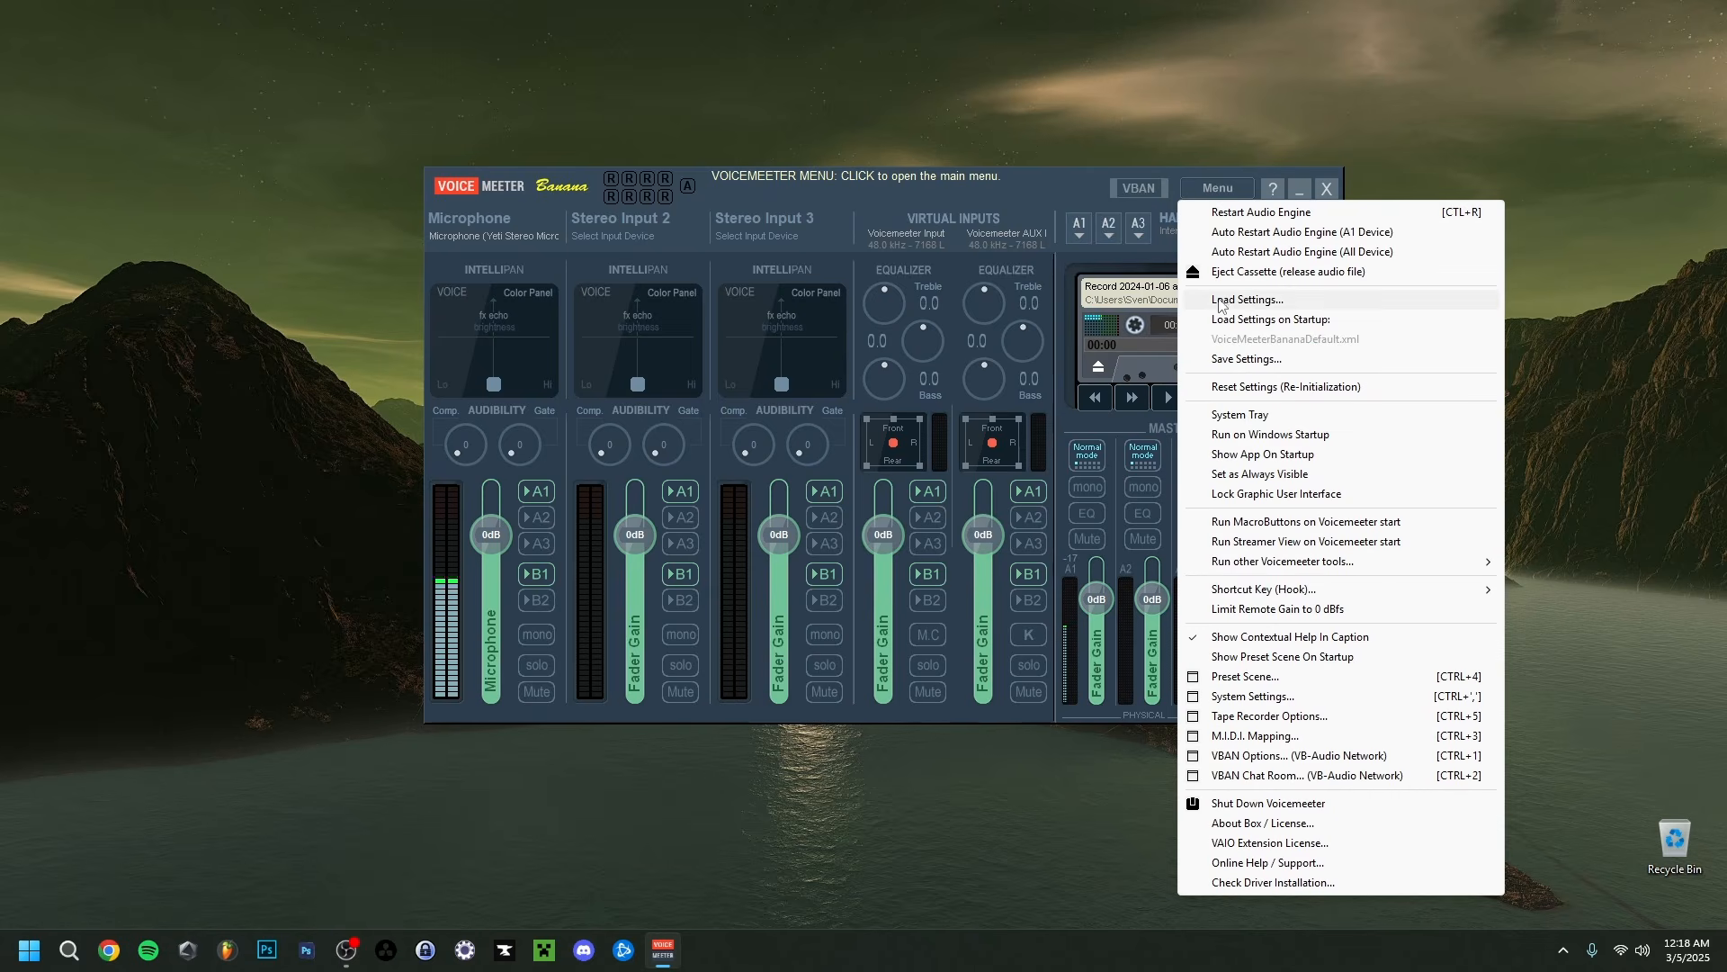
{"action": "left_click", "coordinate": [1248, 300]}
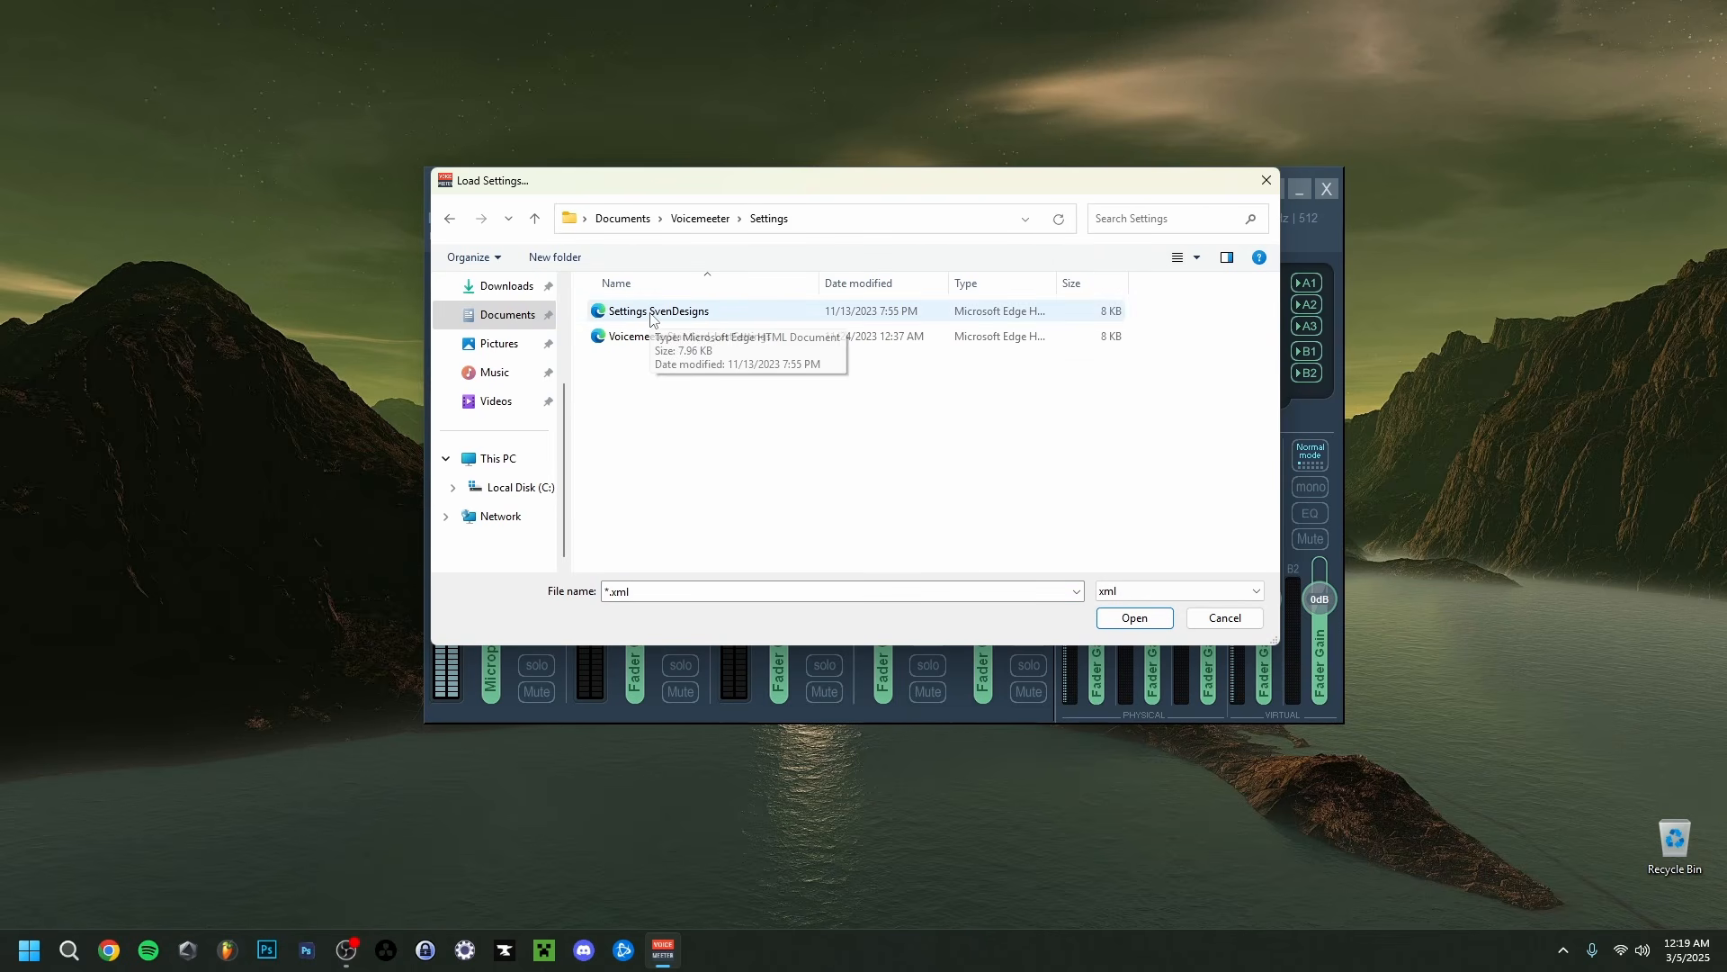
{"action": "left_click", "coordinate": [1203, 619]}
{"action": "left_click", "coordinate": [1217, 188]}
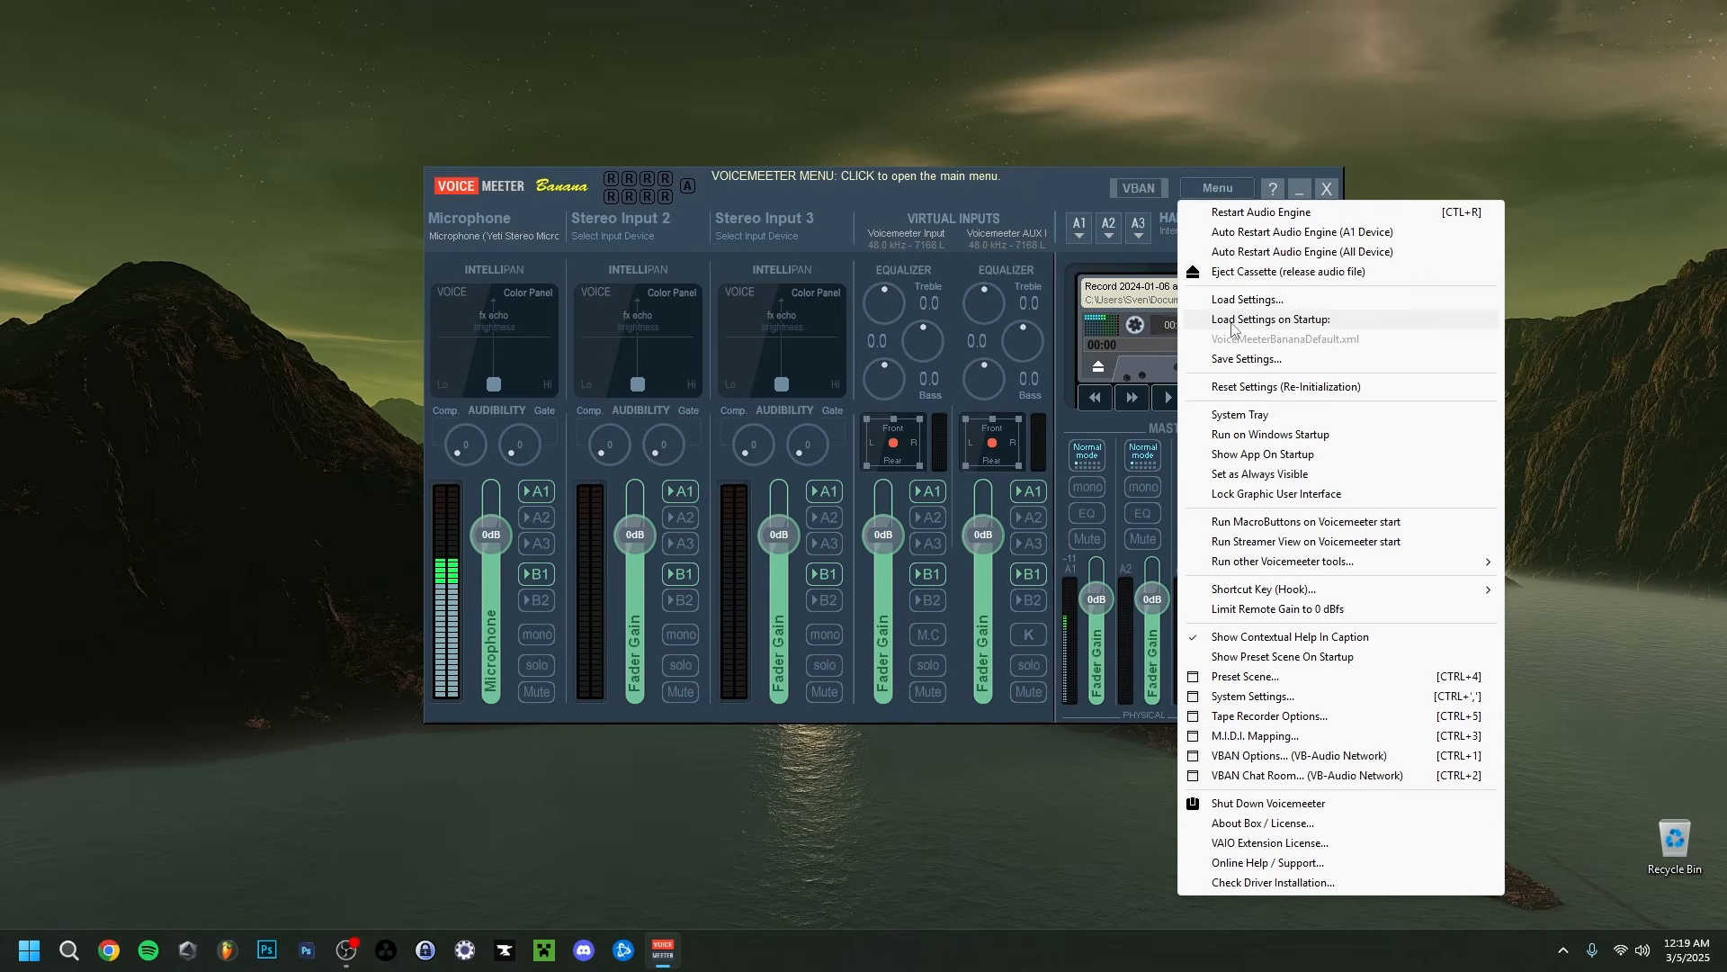